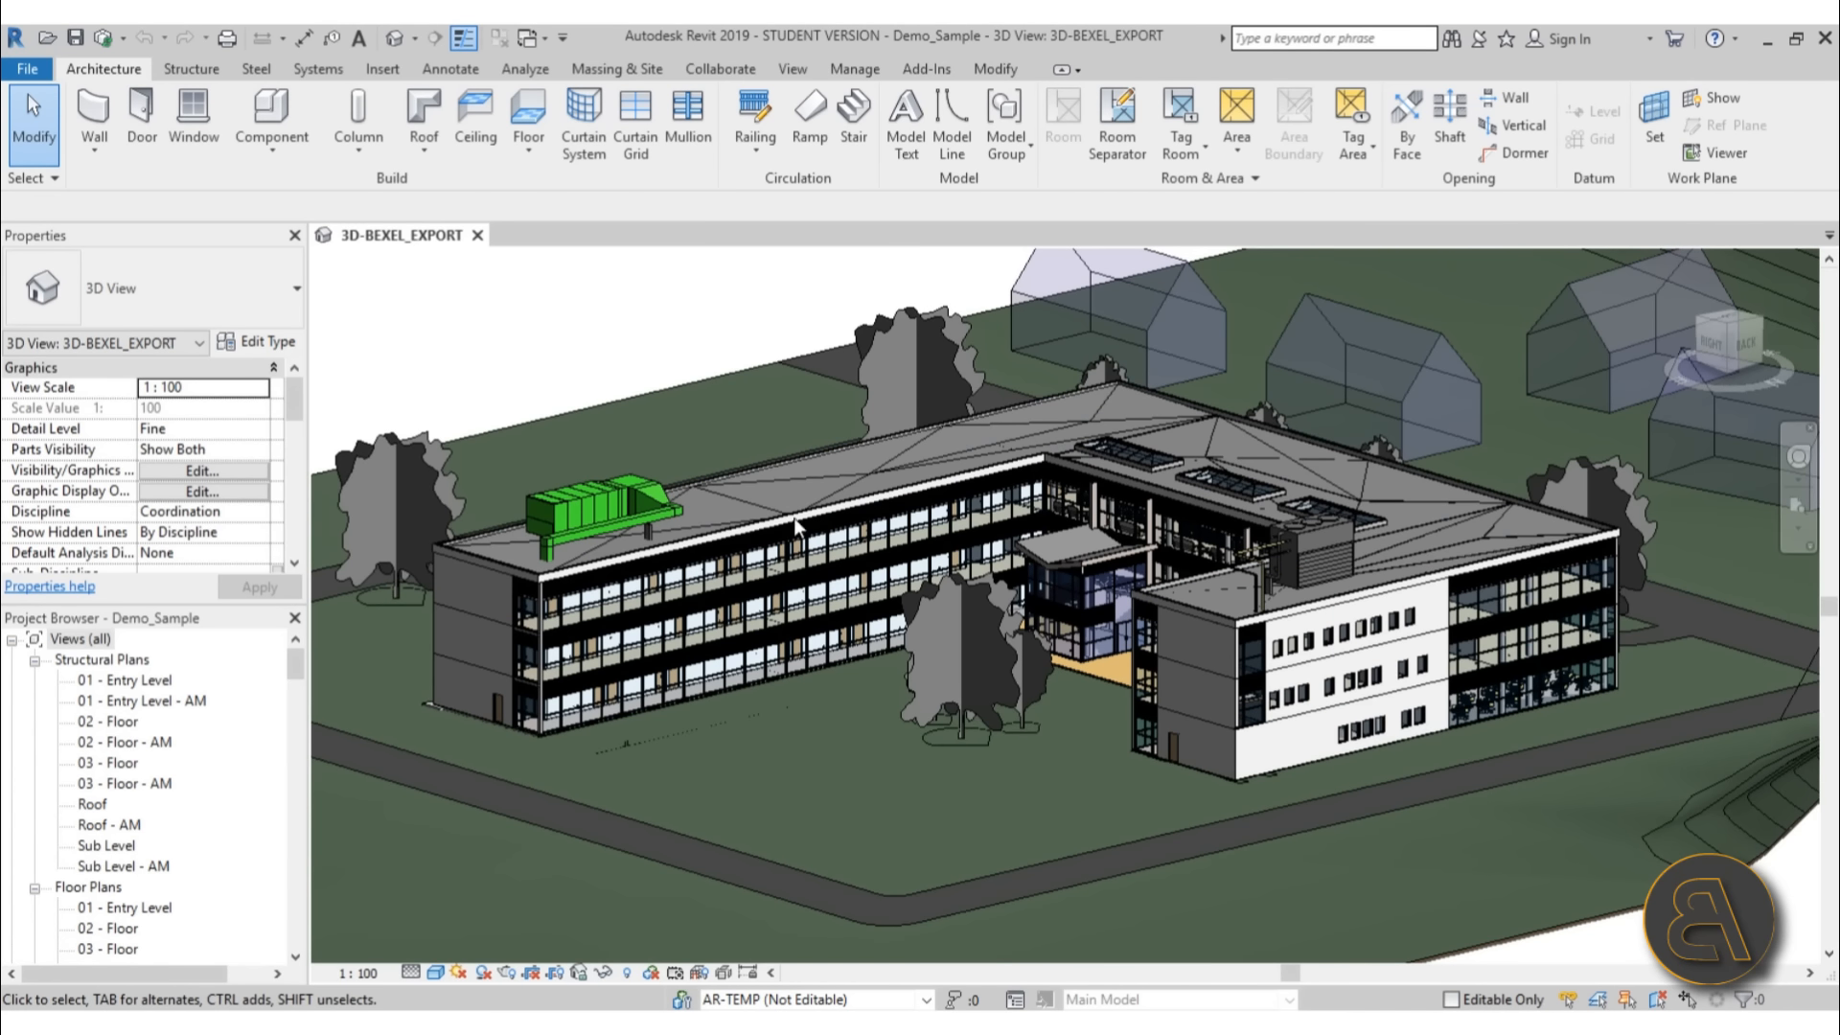
# Step: Select the linked mechanical model ME-Demo_Sample.rvt through its rooftop unit and inspect it around the building, then clear the selection
pyautogui.keyDown('shift'); pyautogui.moveTo(796, 526); pyautogui.dragTo(942, 807, button='middle'); pyautogui.keyUp('shift')
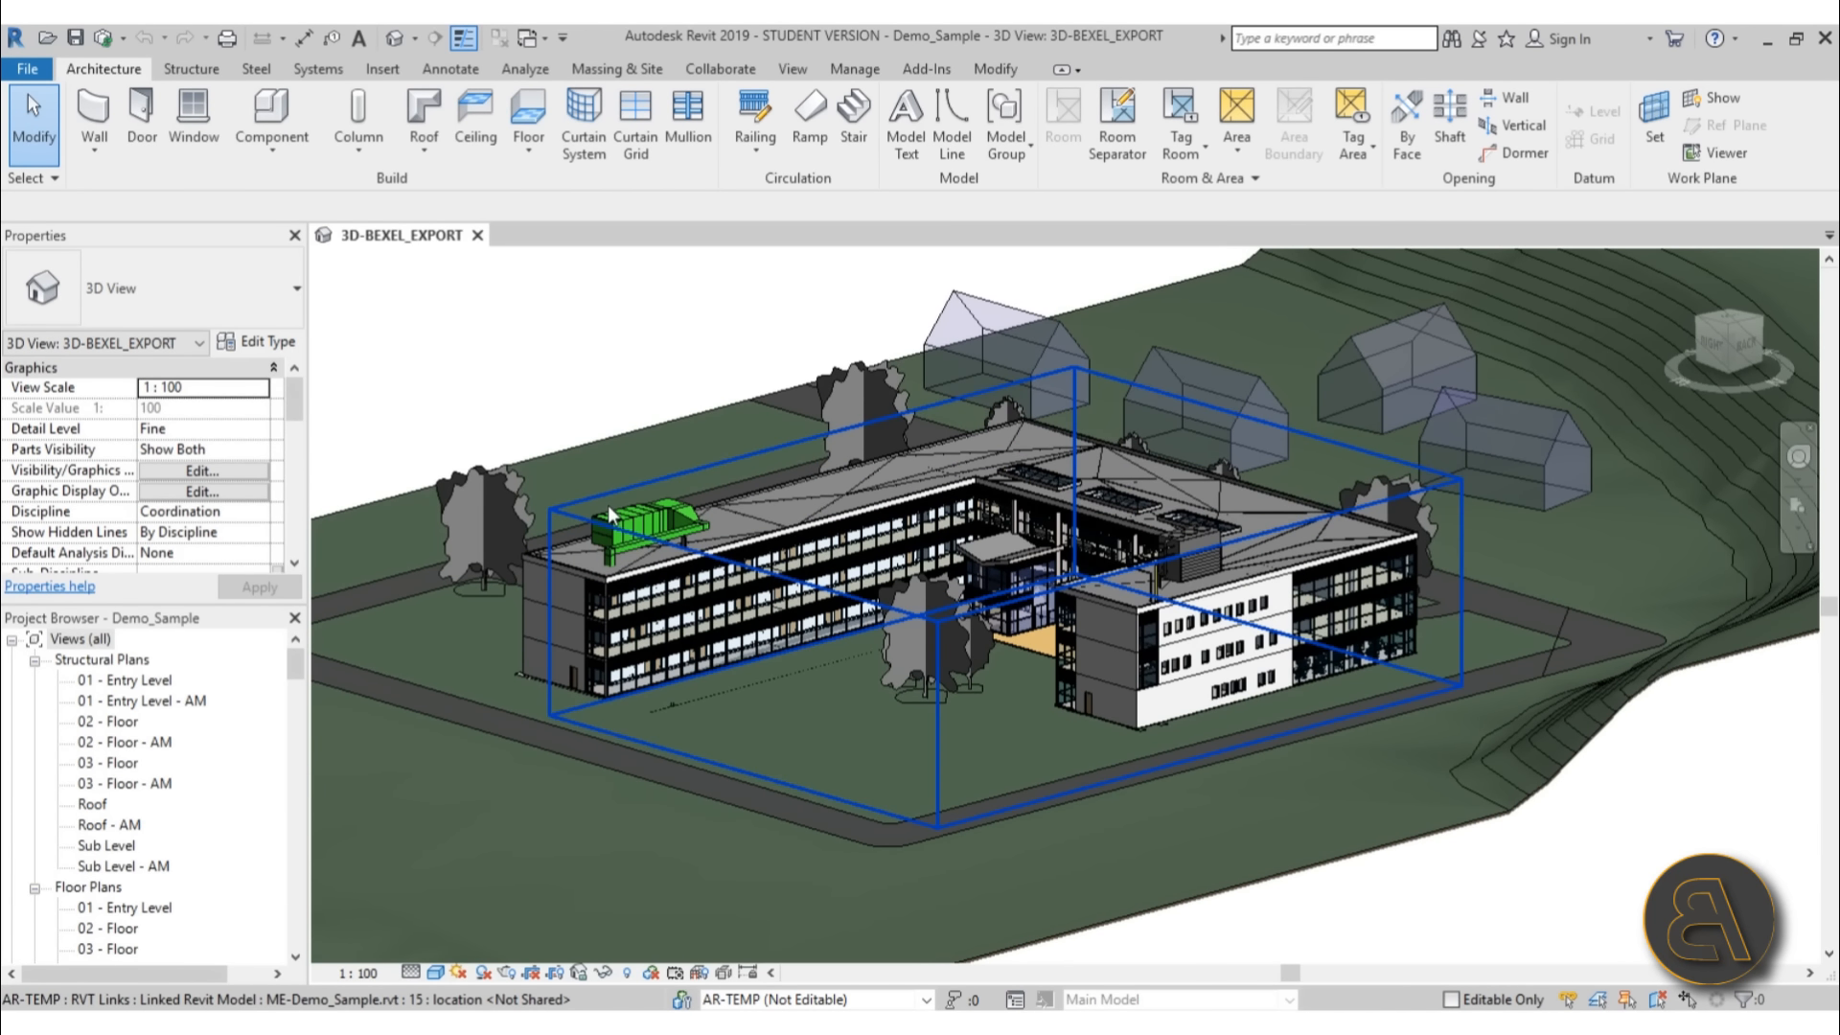
pyautogui.scroll(5, 613, 515)
pyautogui.scroll(-3, 613, 515)
pyautogui.click(628, 445)
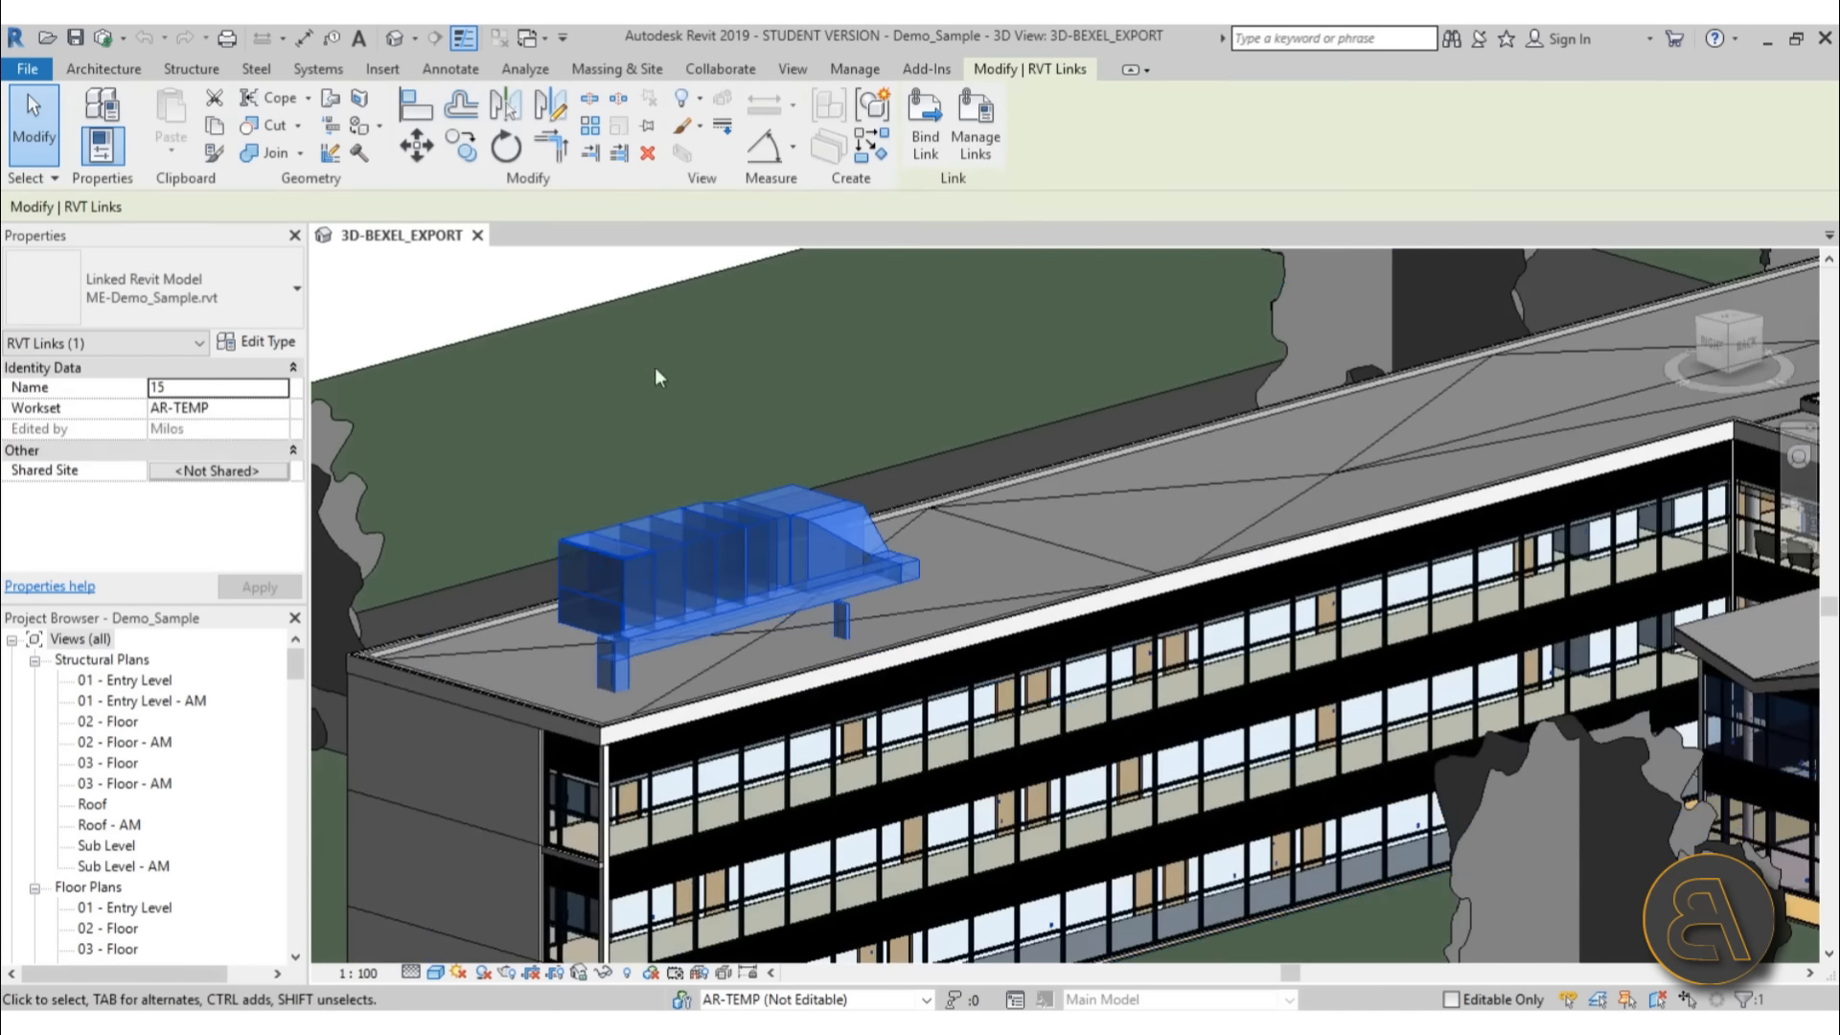
pyautogui.scroll(-5, 628, 445)
pyautogui.moveTo(631, 449); pyautogui.dragTo(619, 527, button='middle')
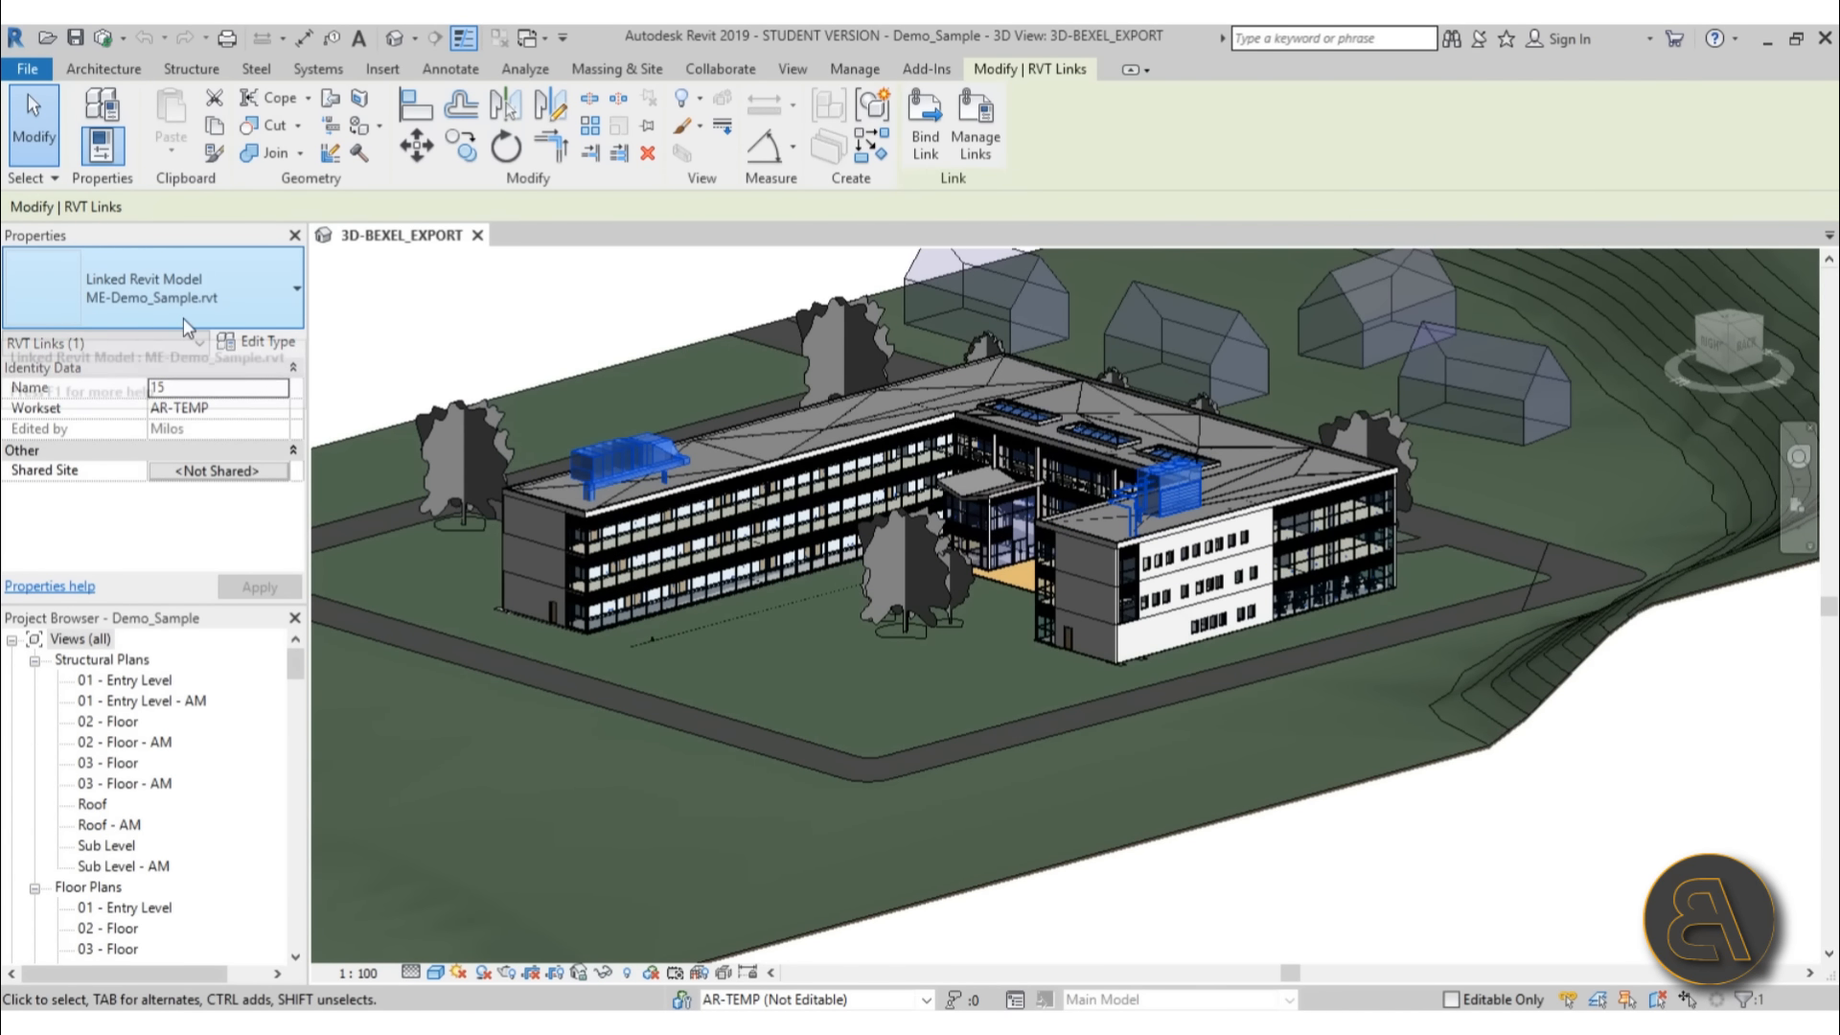
pyautogui.keyDown('shift'); pyautogui.moveTo(1123, 864); pyautogui.dragTo(1103, 673, button='middle'); pyautogui.keyUp('shift')
pyautogui.click(1067, 780)
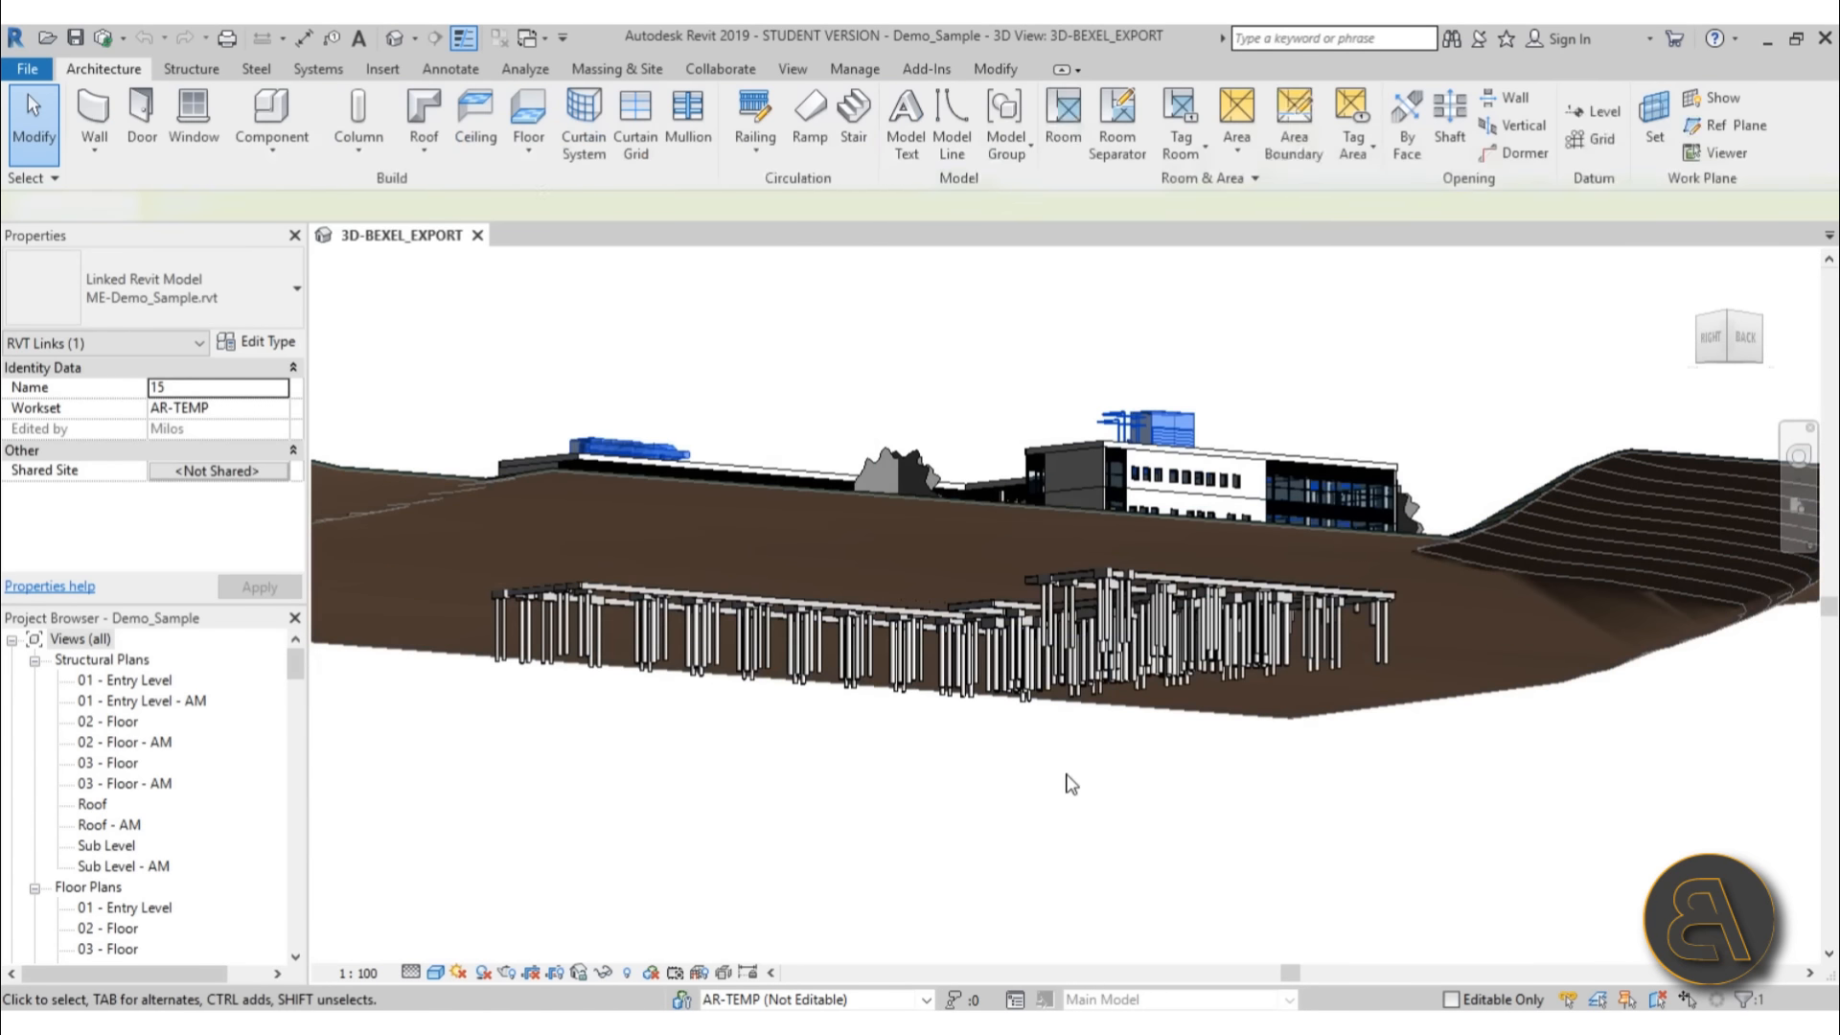
# Step: Select the linked structural model ST-Demo_Sample.rvt through its foundation piles and inspect it from below and above ground
pyautogui.keyDown('shift'); pyautogui.moveTo(941, 803); pyautogui.dragTo(814, 764, button='middle'); pyautogui.keyUp('shift')
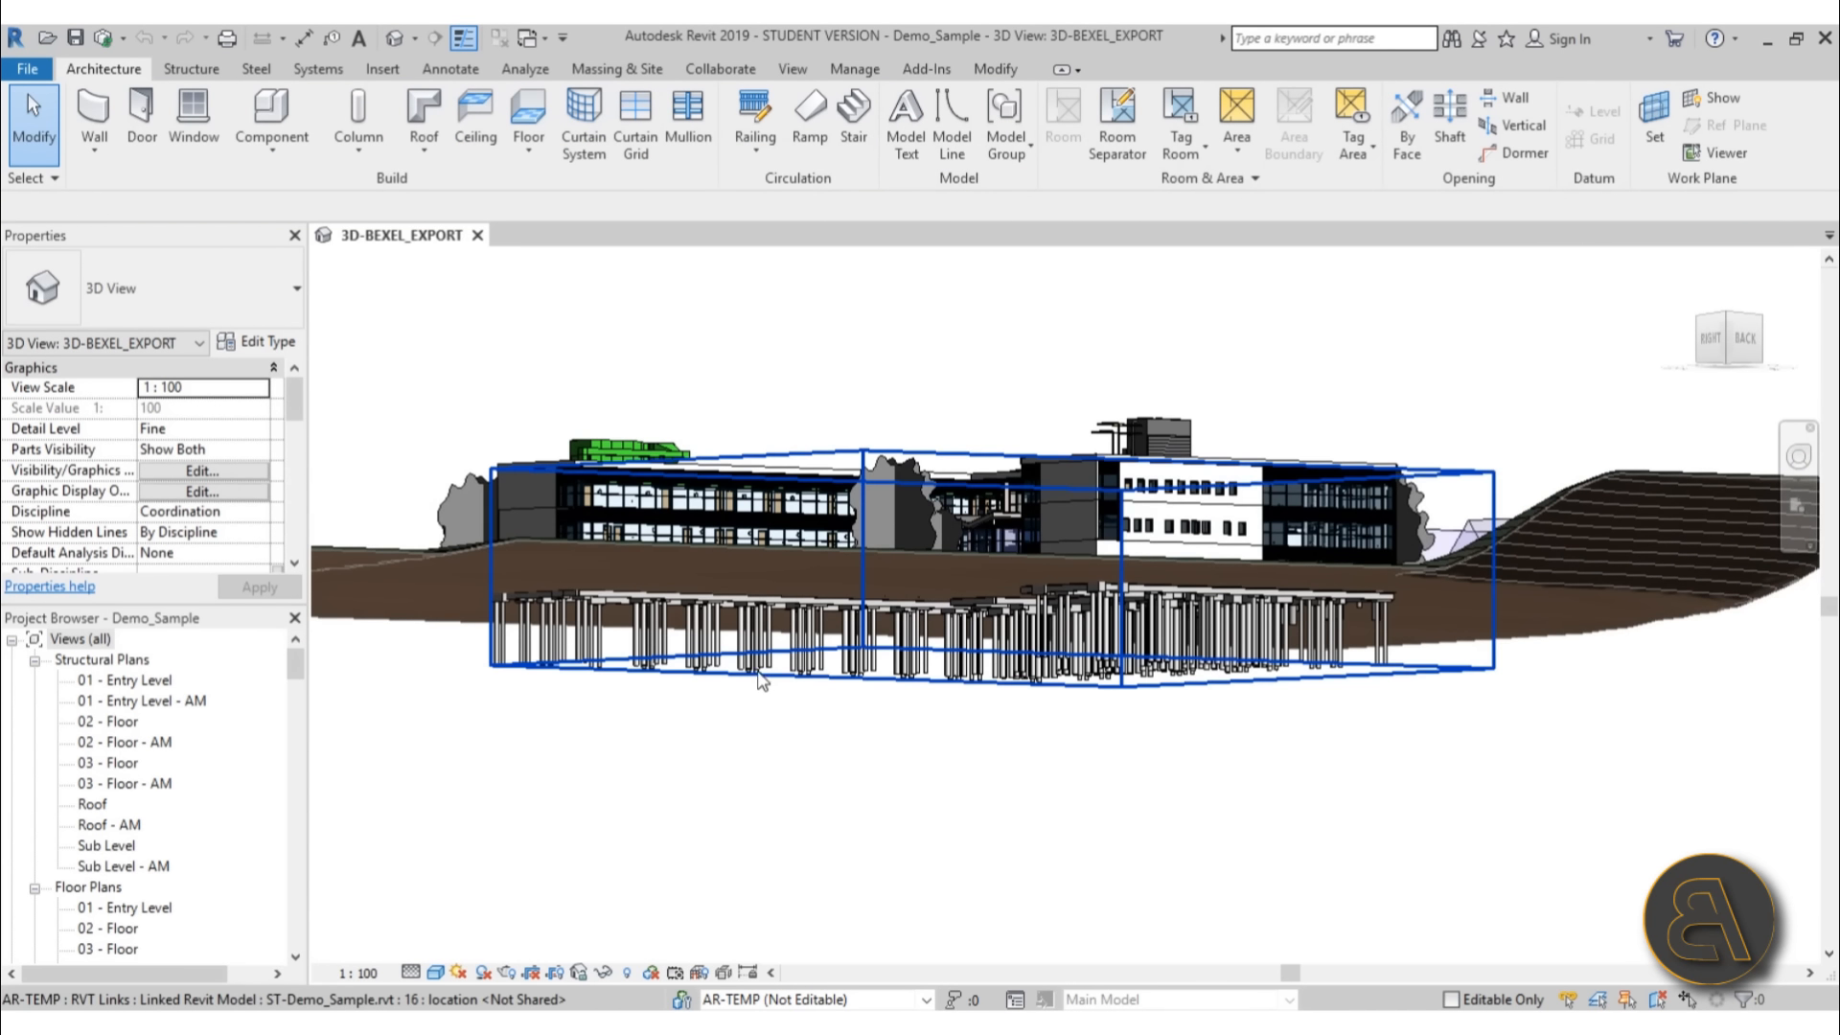
pyautogui.click(762, 678)
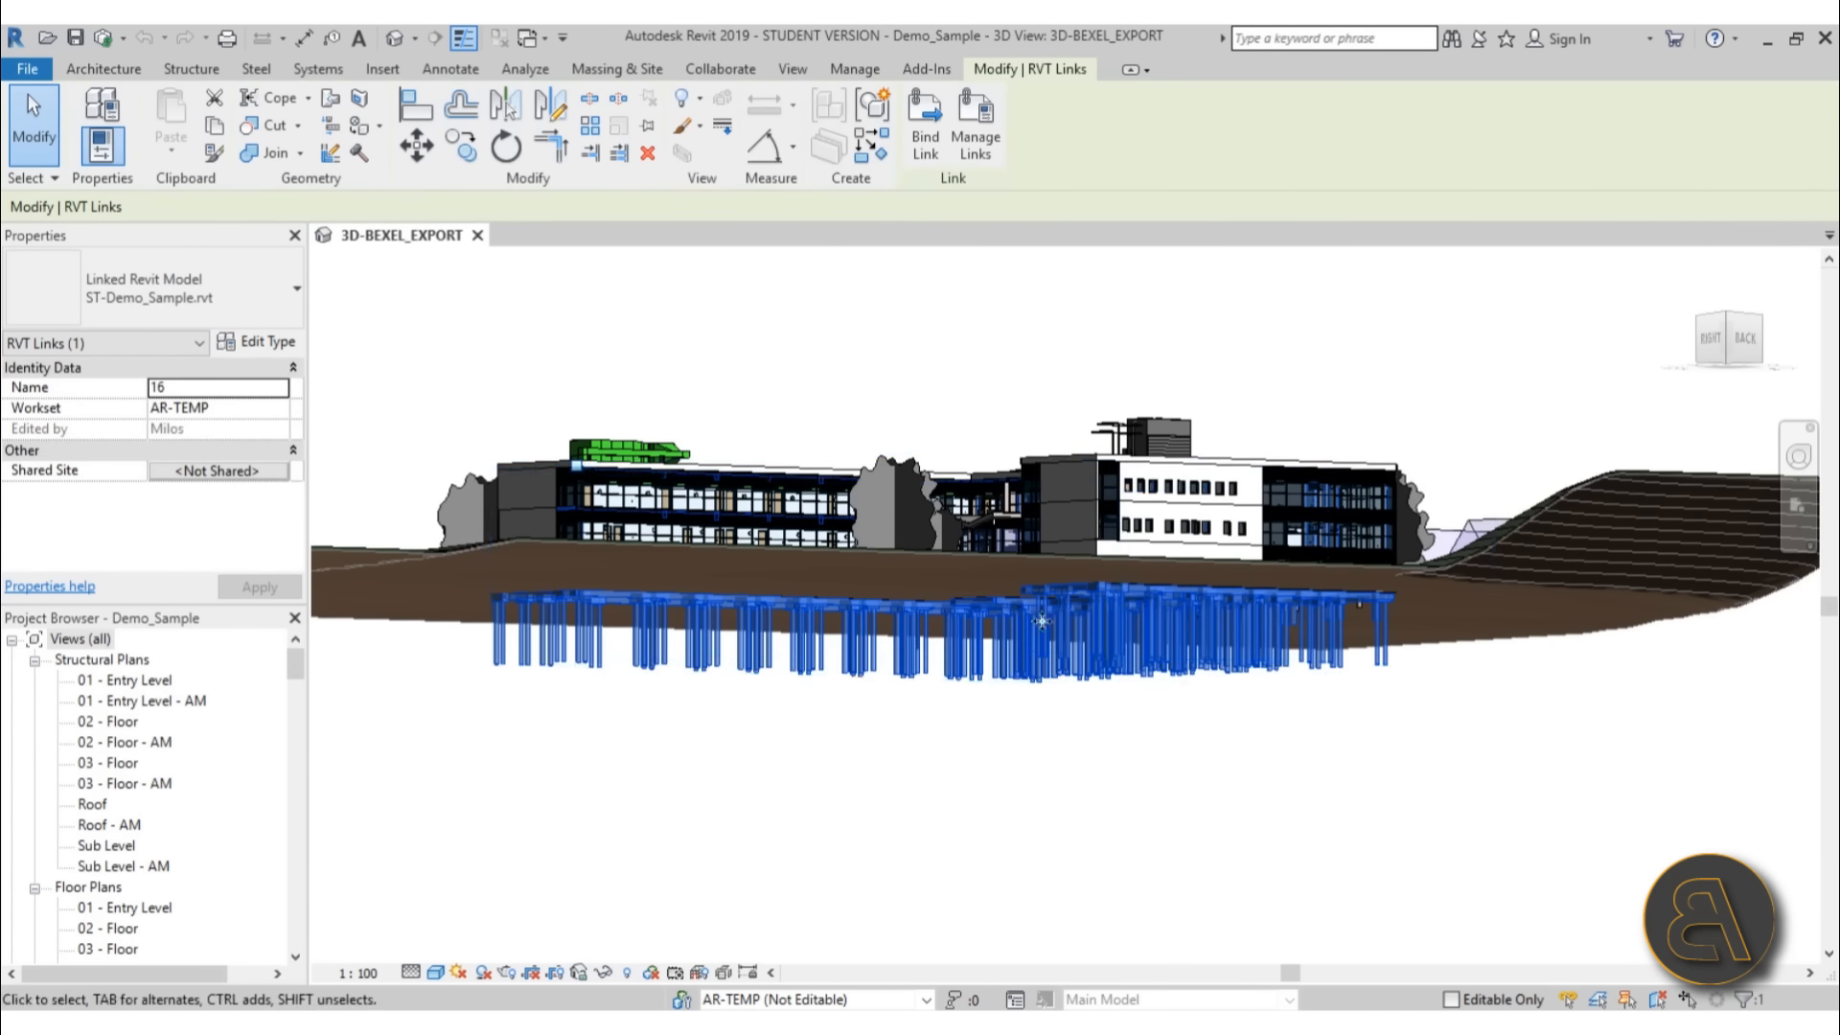
pyautogui.keyDown('shift'); pyautogui.moveTo(903, 372); pyautogui.dragTo(922, 500, button='middle'); pyautogui.keyUp('shift')
pyautogui.click(612, 331)
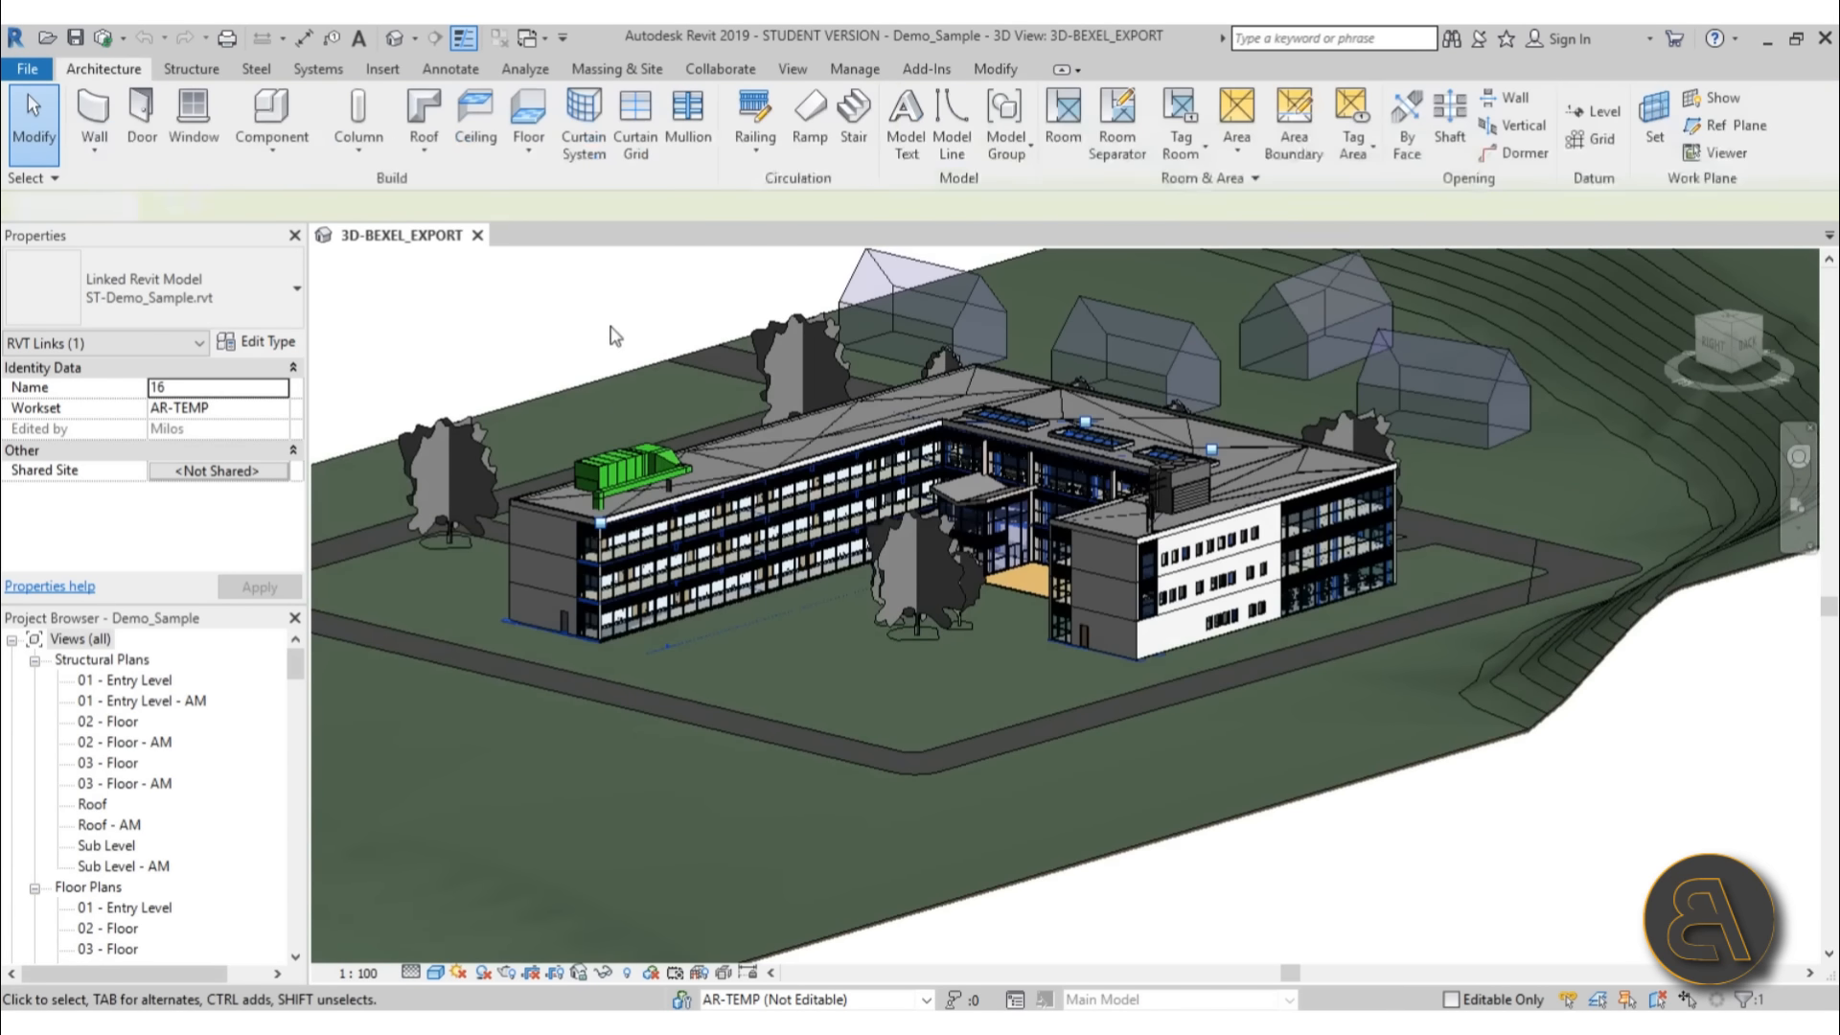
# Step: Inspect the long facade's curtain wall, the narrow end curtain wall and the single flush door beside it by selecting each
pyautogui.scroll(5, 584, 519)
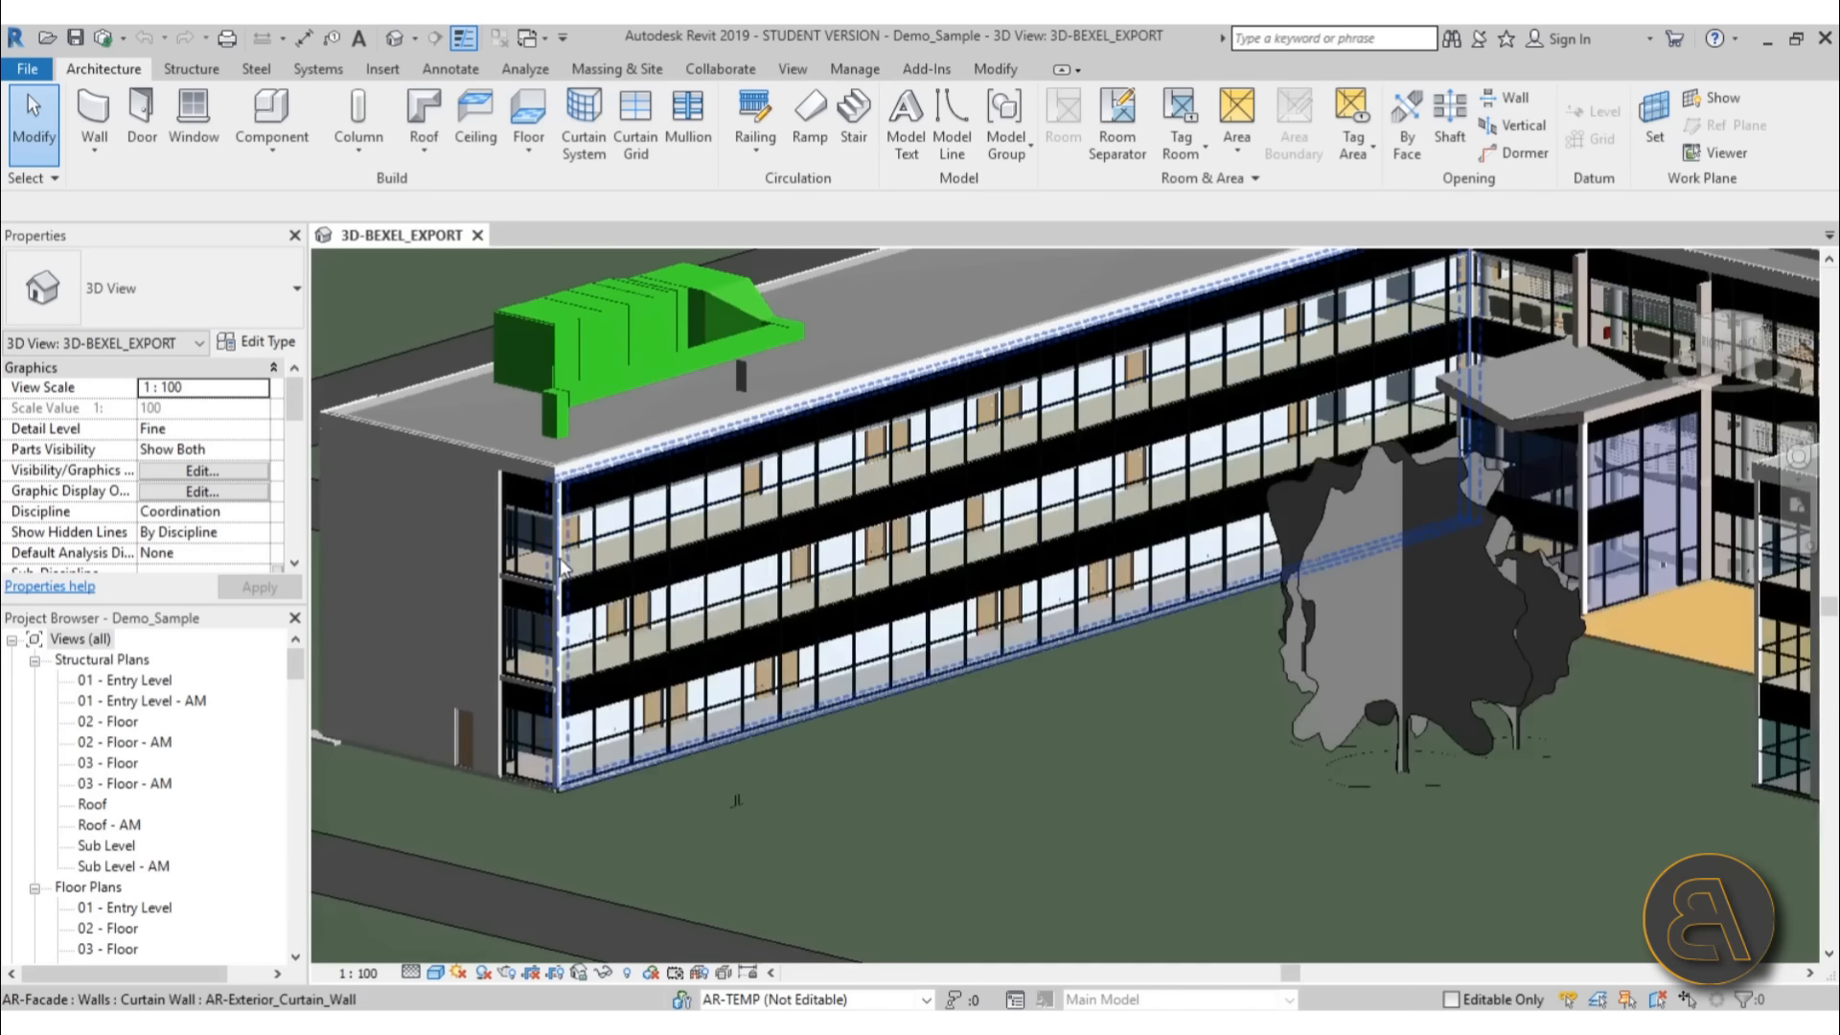
pyautogui.click(563, 567)
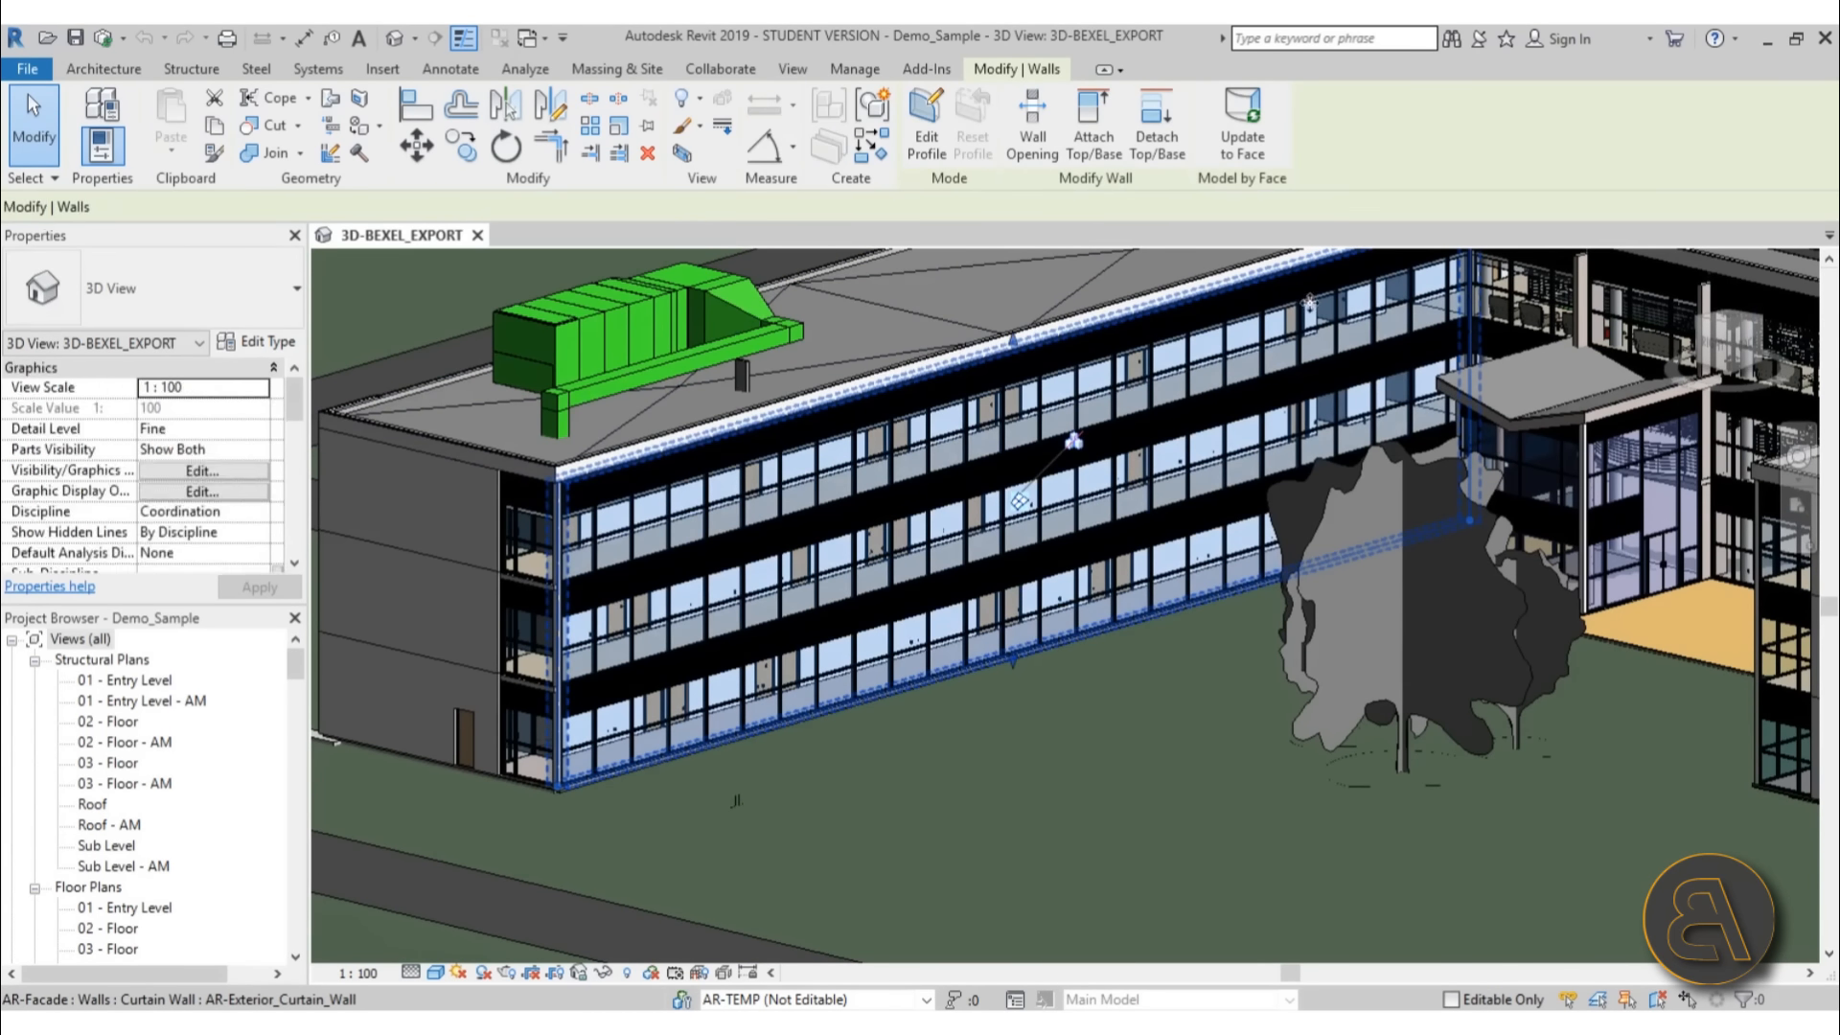
pyautogui.click(528, 613)
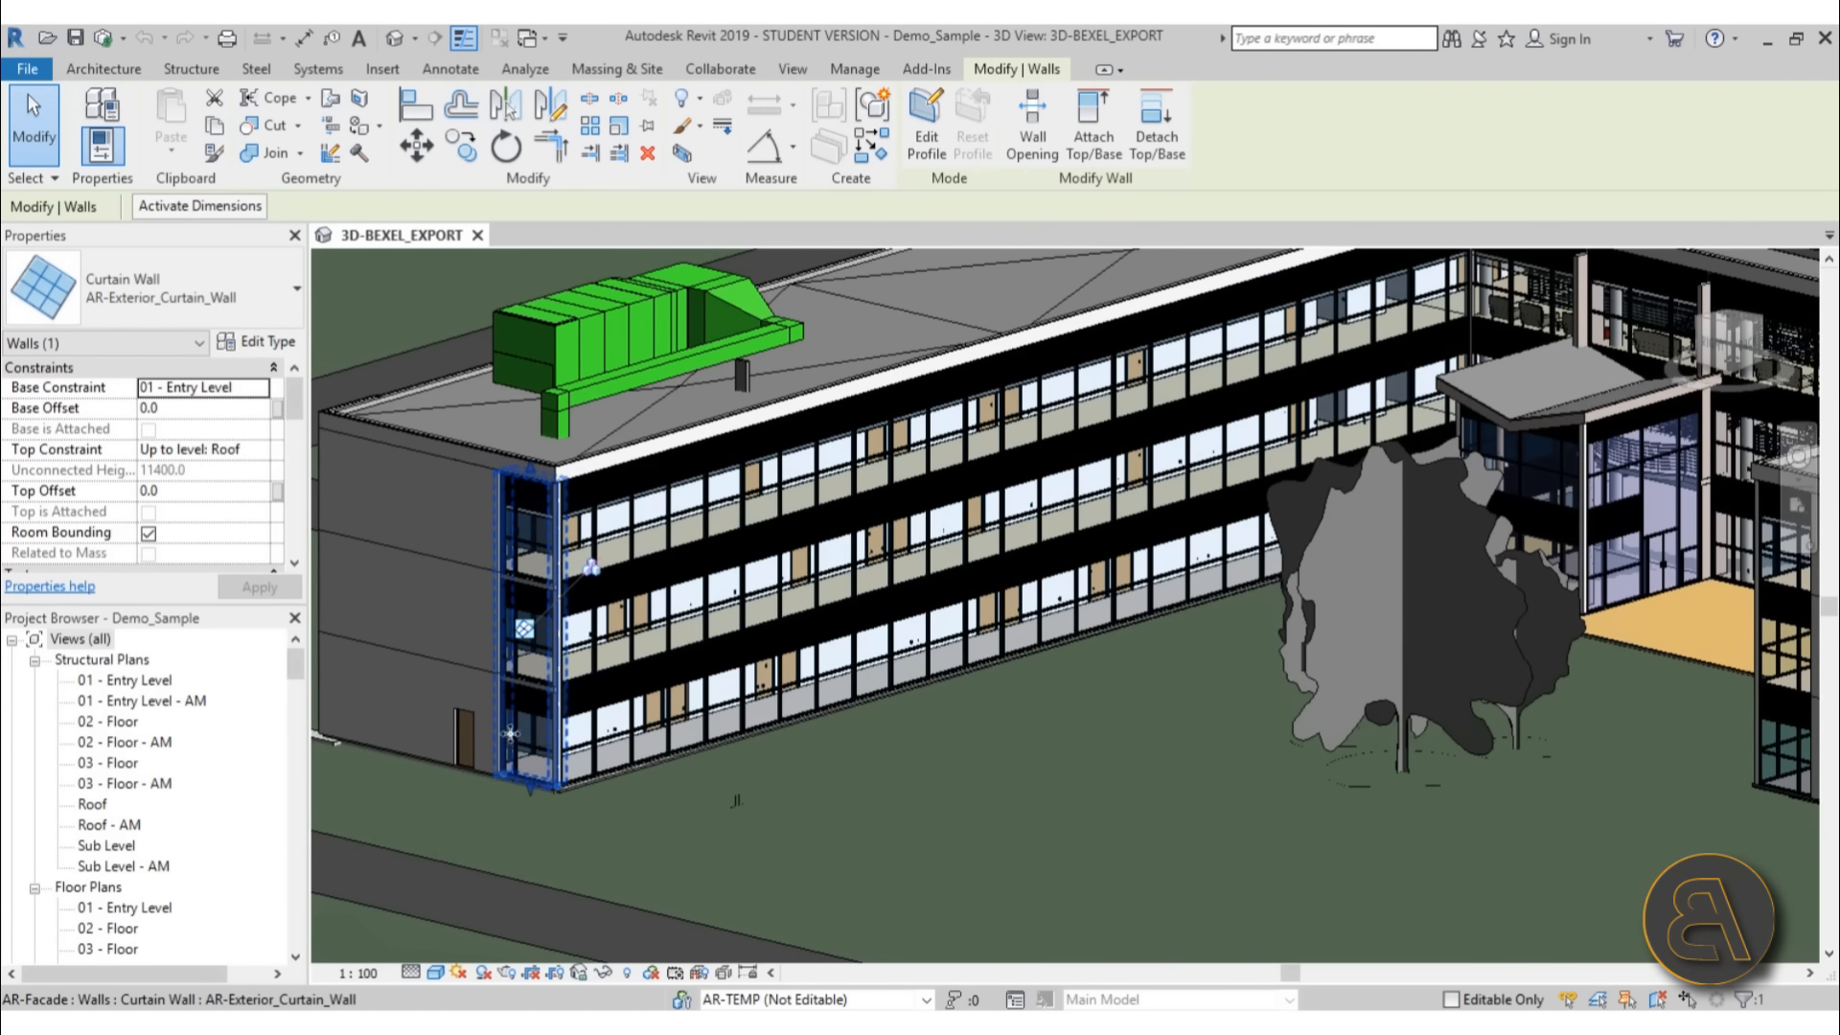
pyautogui.click(464, 757)
pyautogui.scroll(-8, 822, 671)
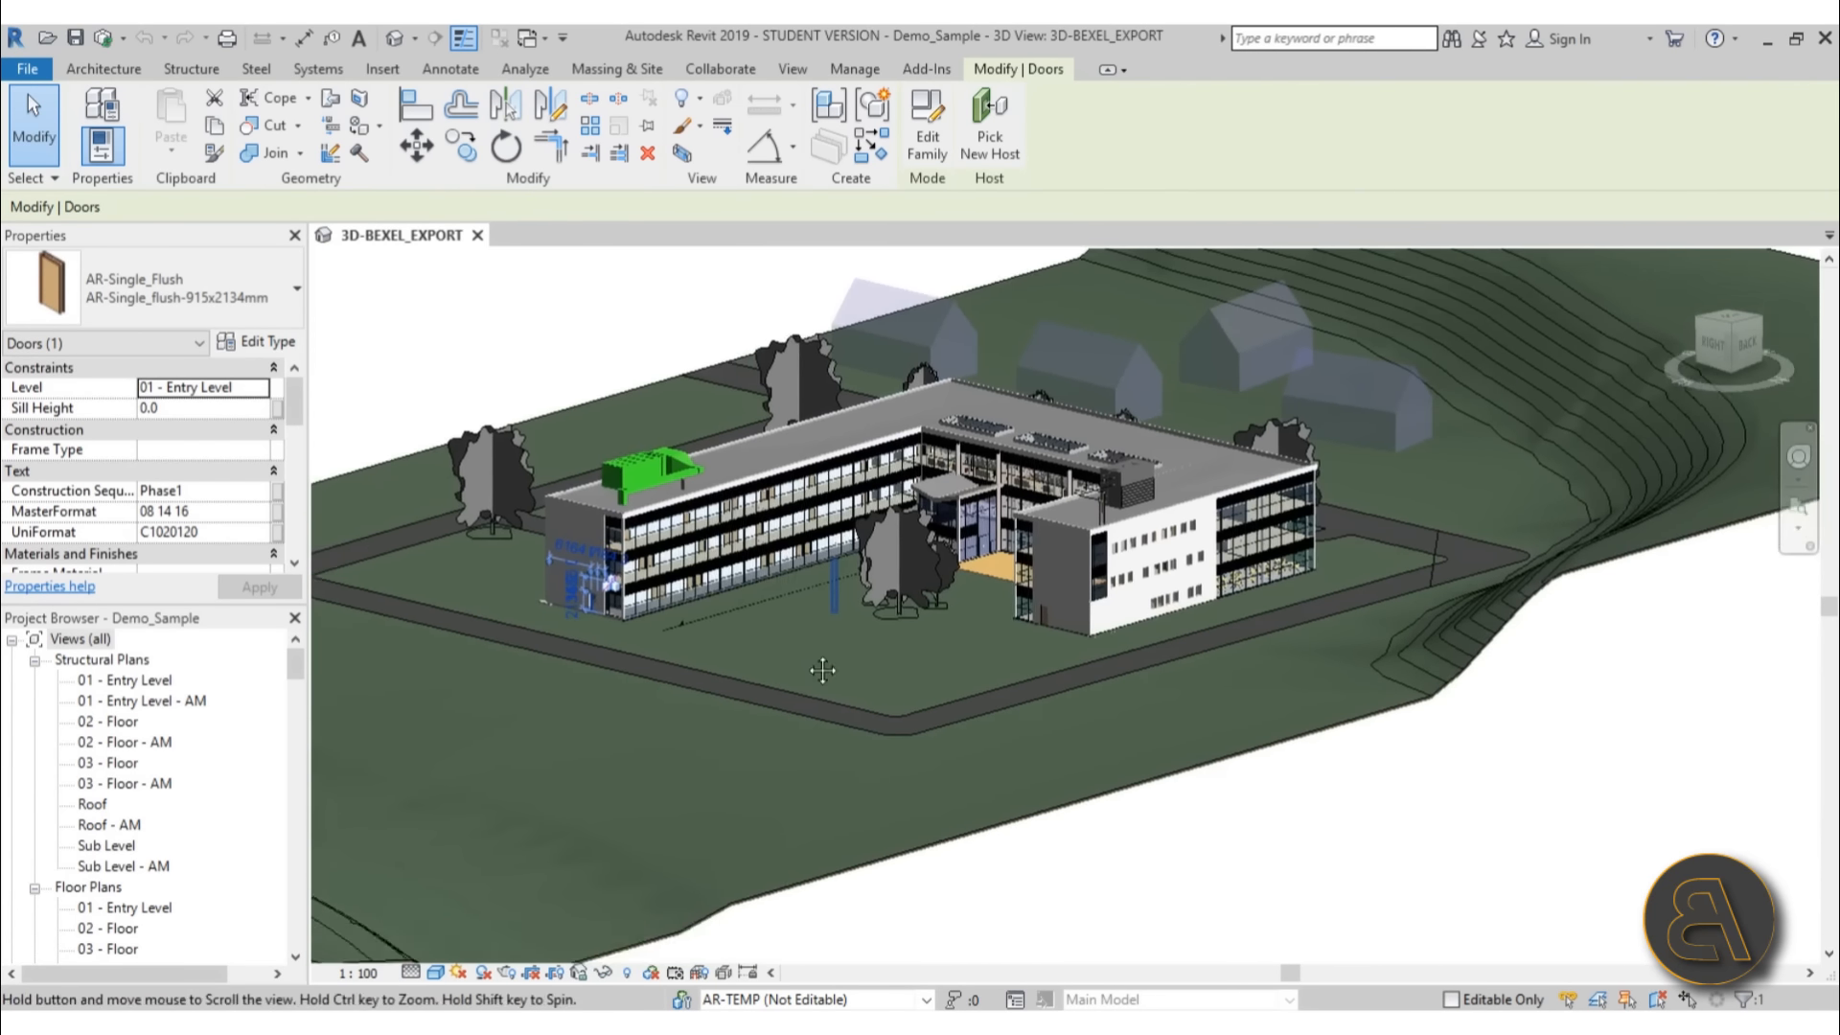
pyautogui.moveTo(823, 671); pyautogui.dragTo(798, 715, button='middle')
pyautogui.scroll(1, 705, 537)
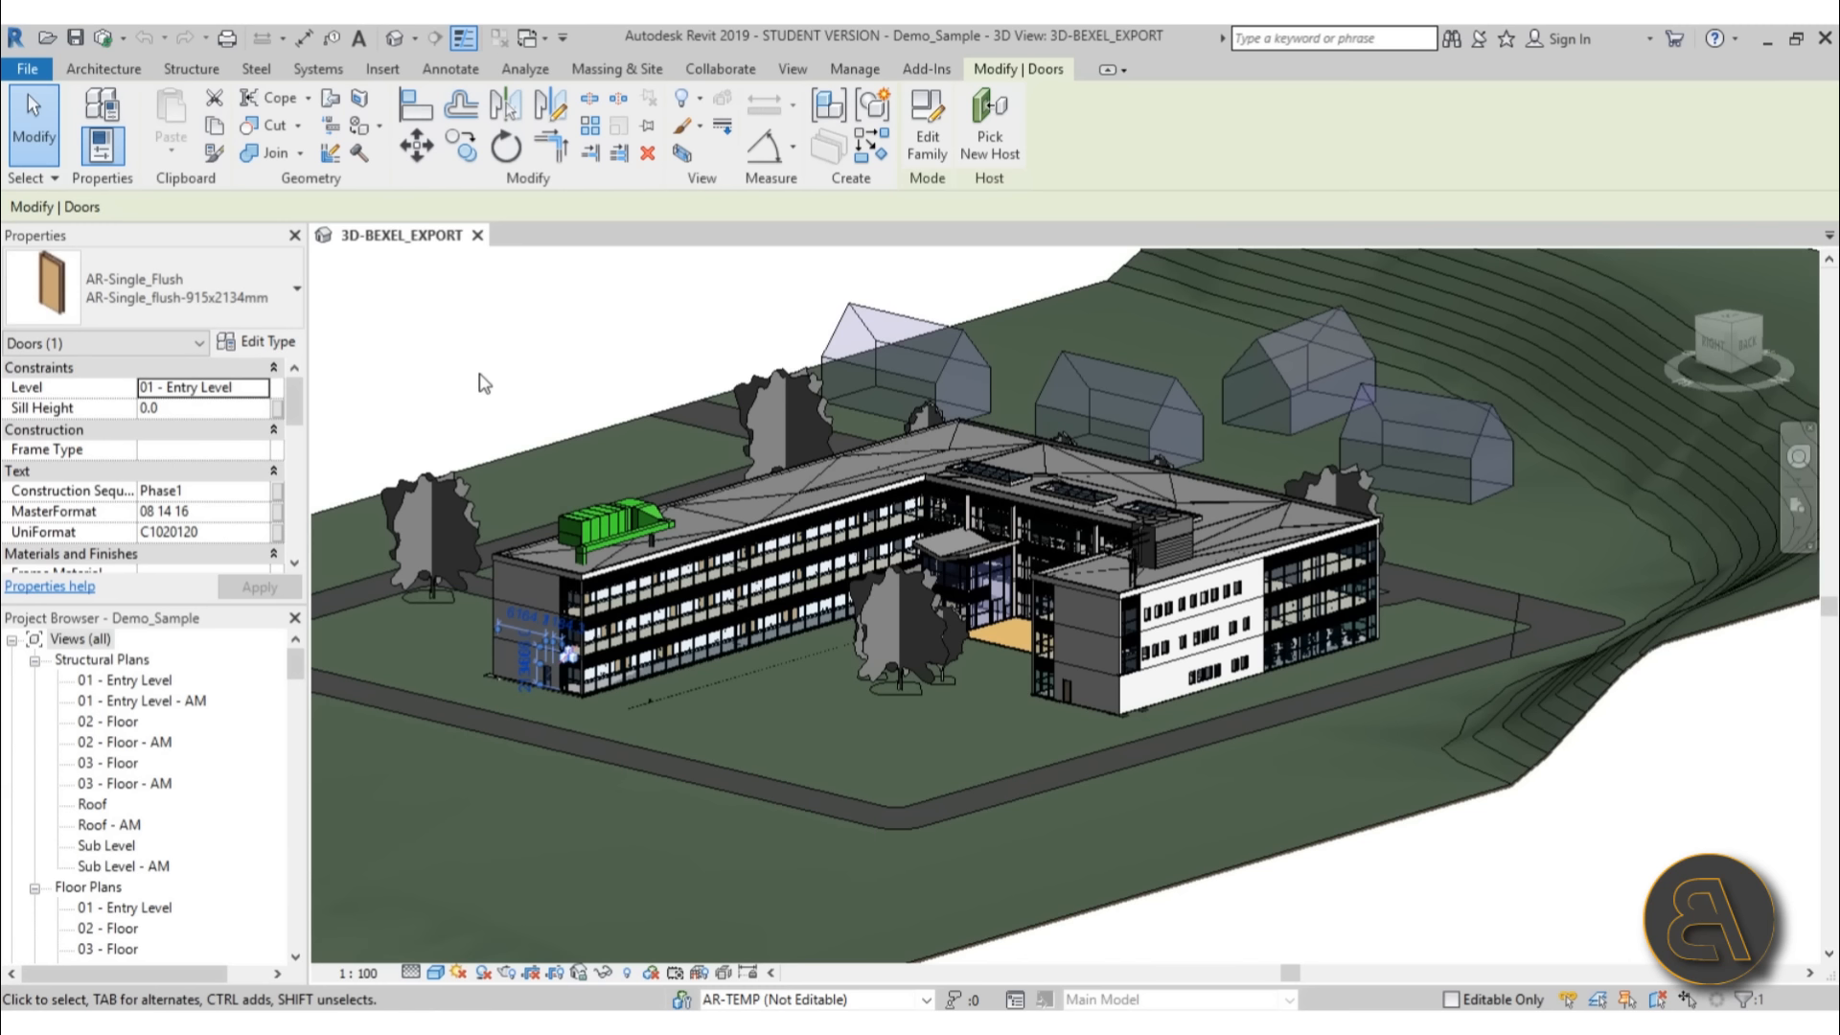
pyautogui.keyDown('shift'); pyautogui.moveTo(933, 764); pyautogui.dragTo(934, 767, button='middle'); pyautogui.keyUp('shift')
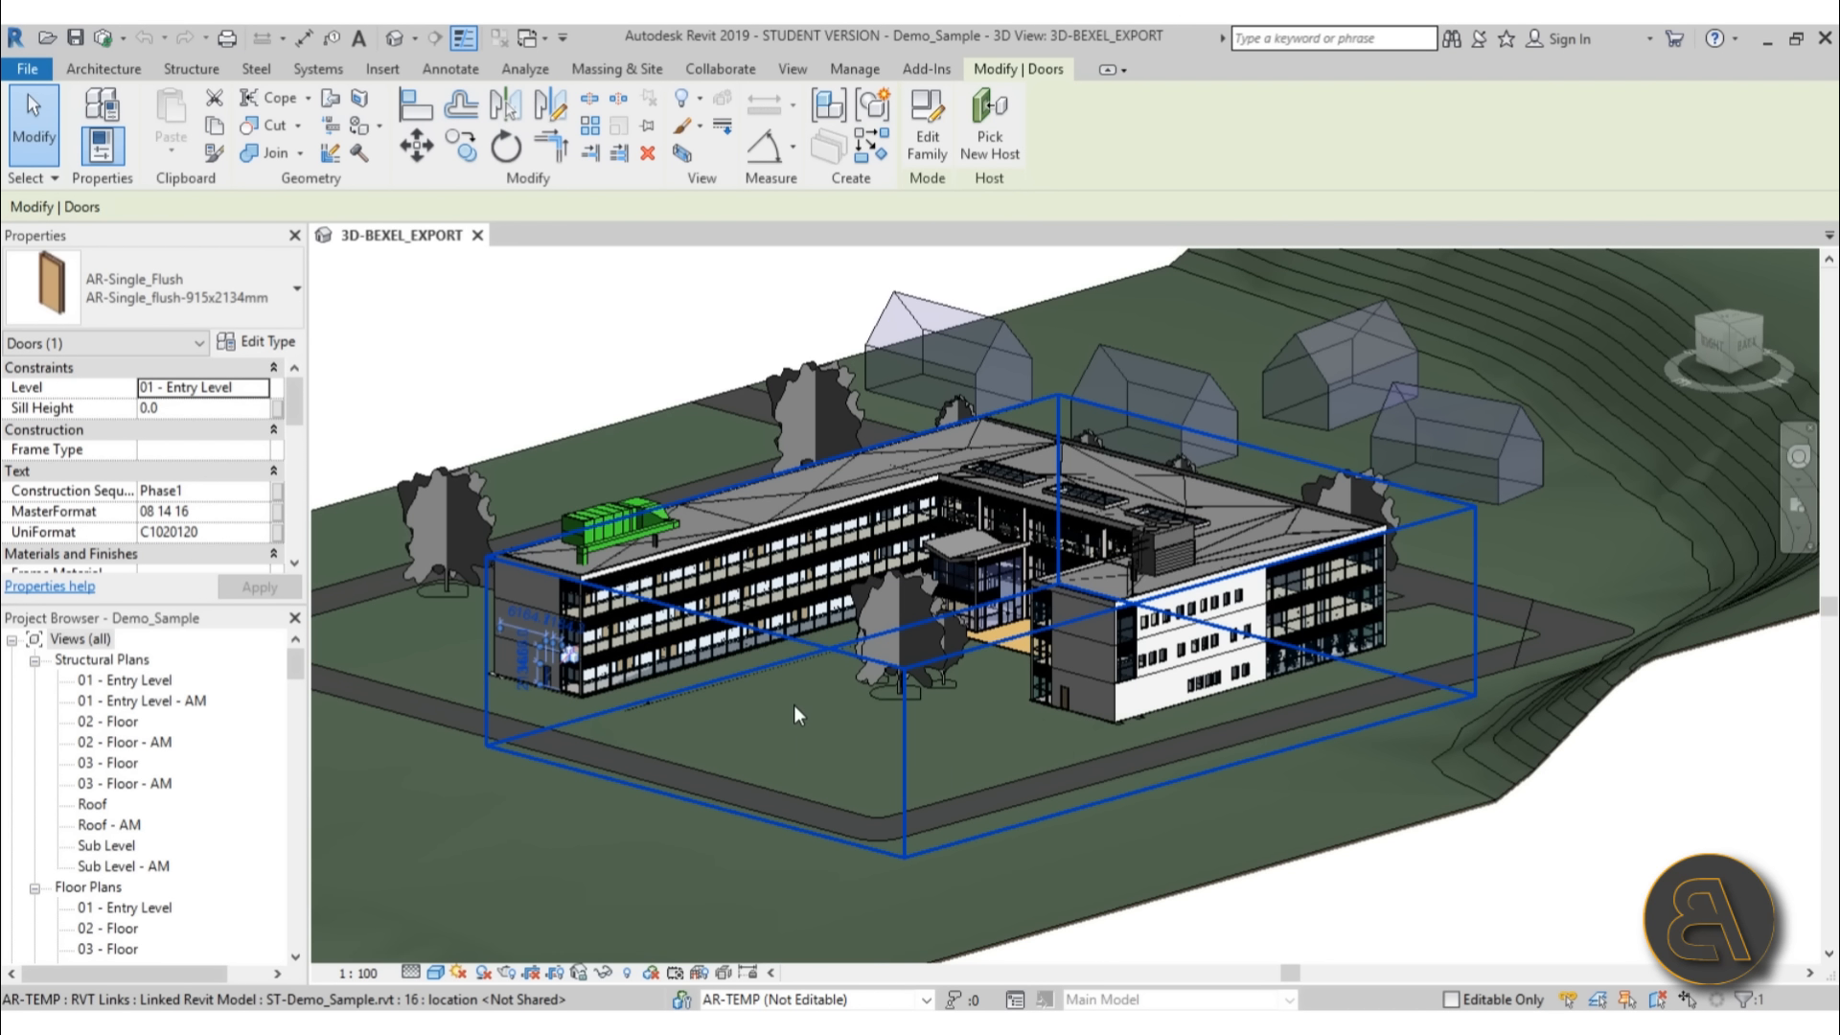
# Step: Start a Publish to BX3 export covering all documents and all elements, with the active document's transformation applied
pyautogui.click(926, 69)
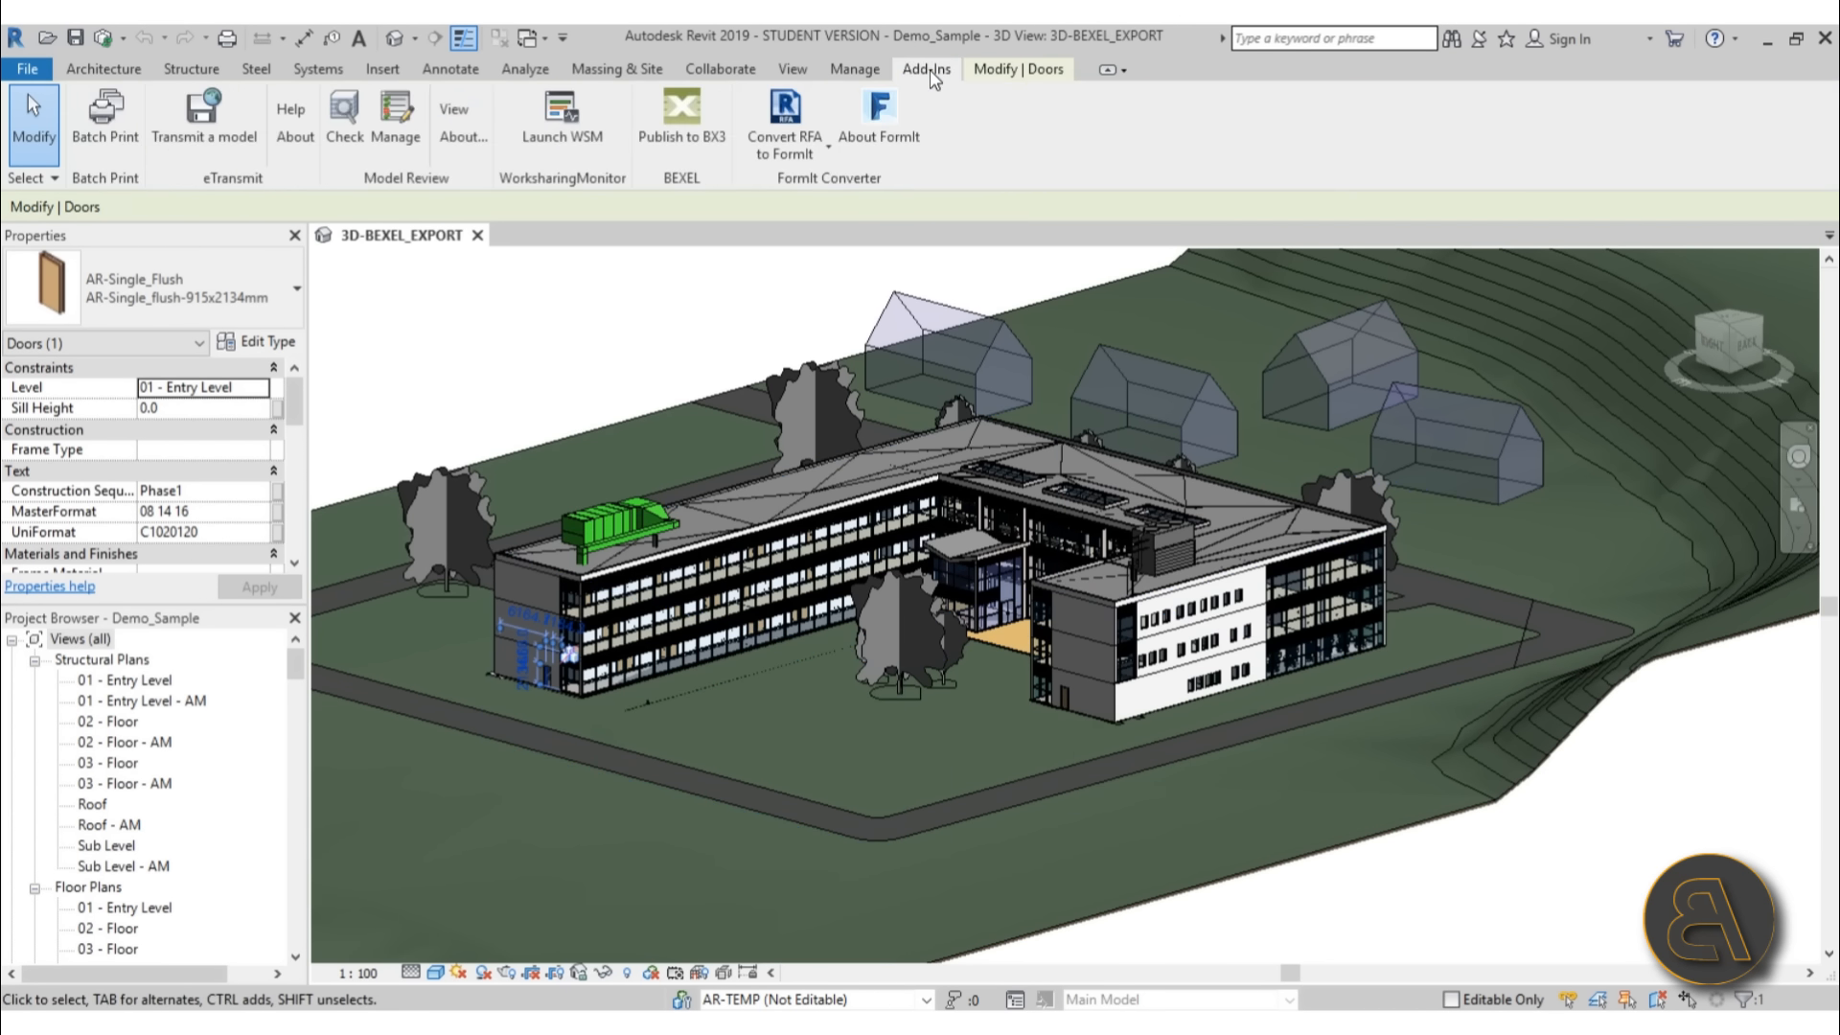
pyautogui.click(676, 146)
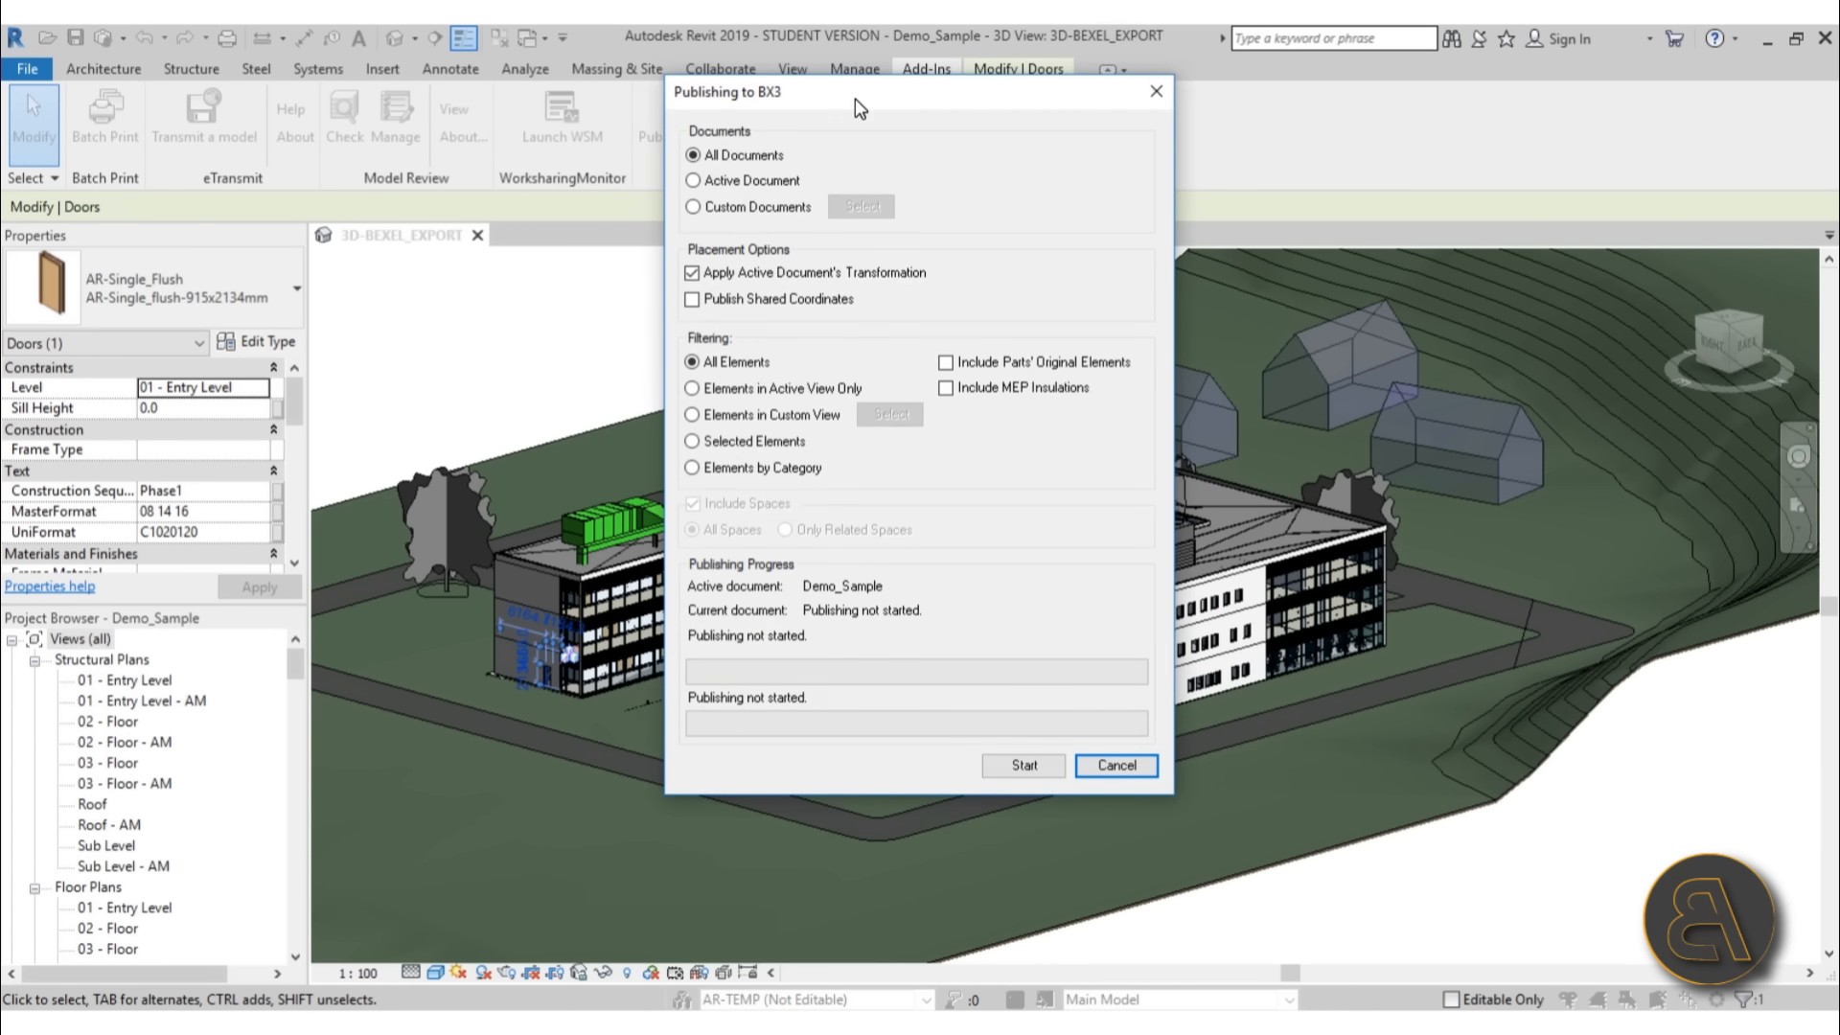
pyautogui.moveTo(855, 97); pyautogui.dragTo(549, 201)
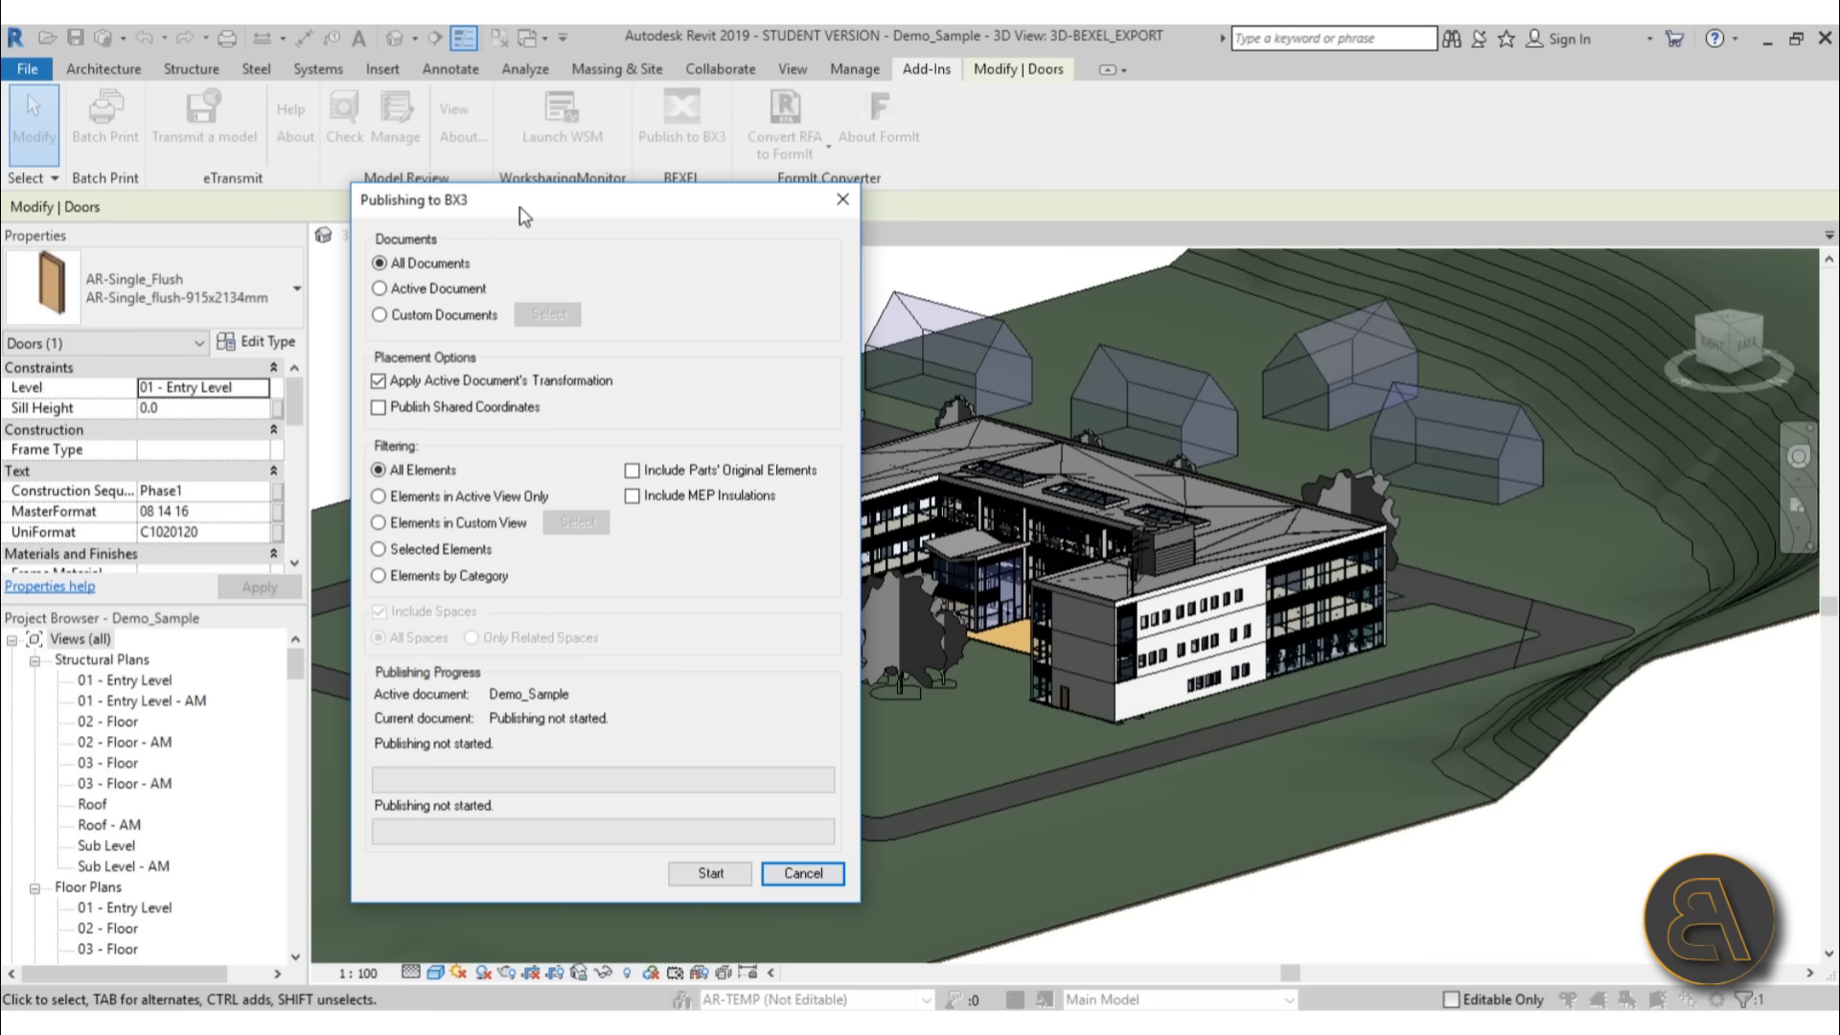
pyautogui.moveTo(520, 206); pyautogui.dragTo(536, 200)
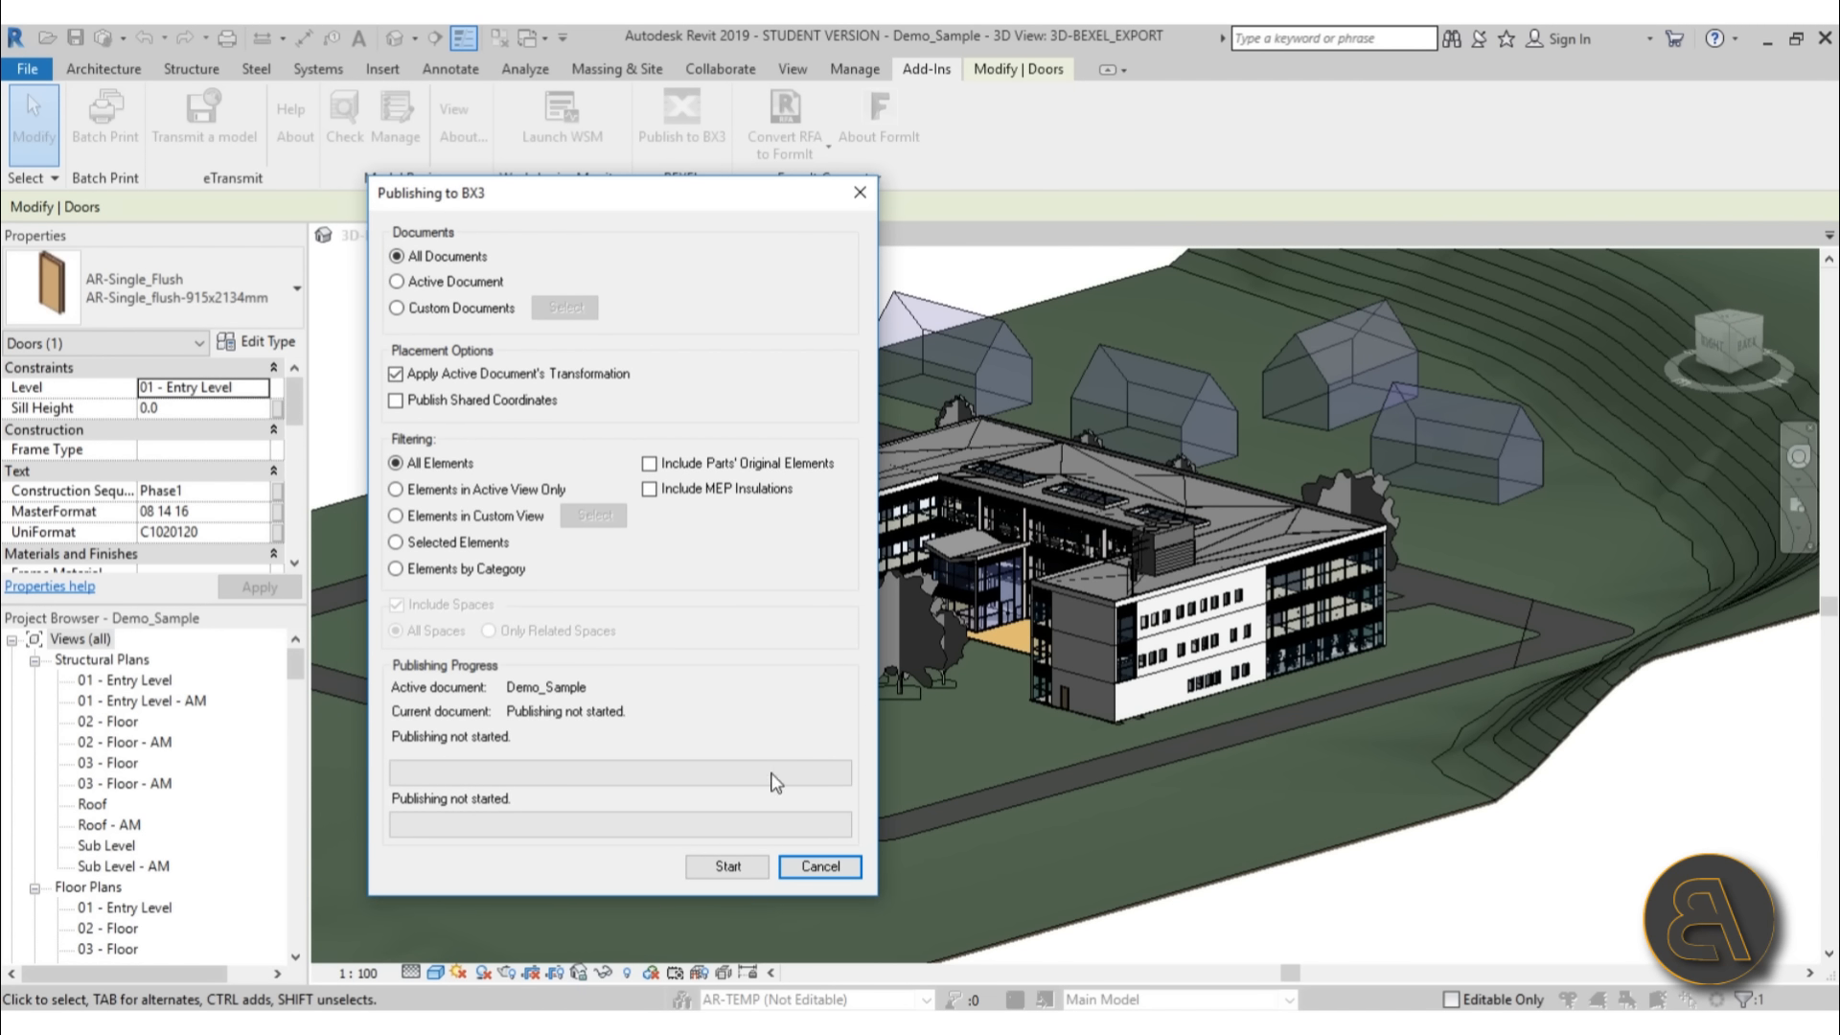
pyautogui.click(740, 866)
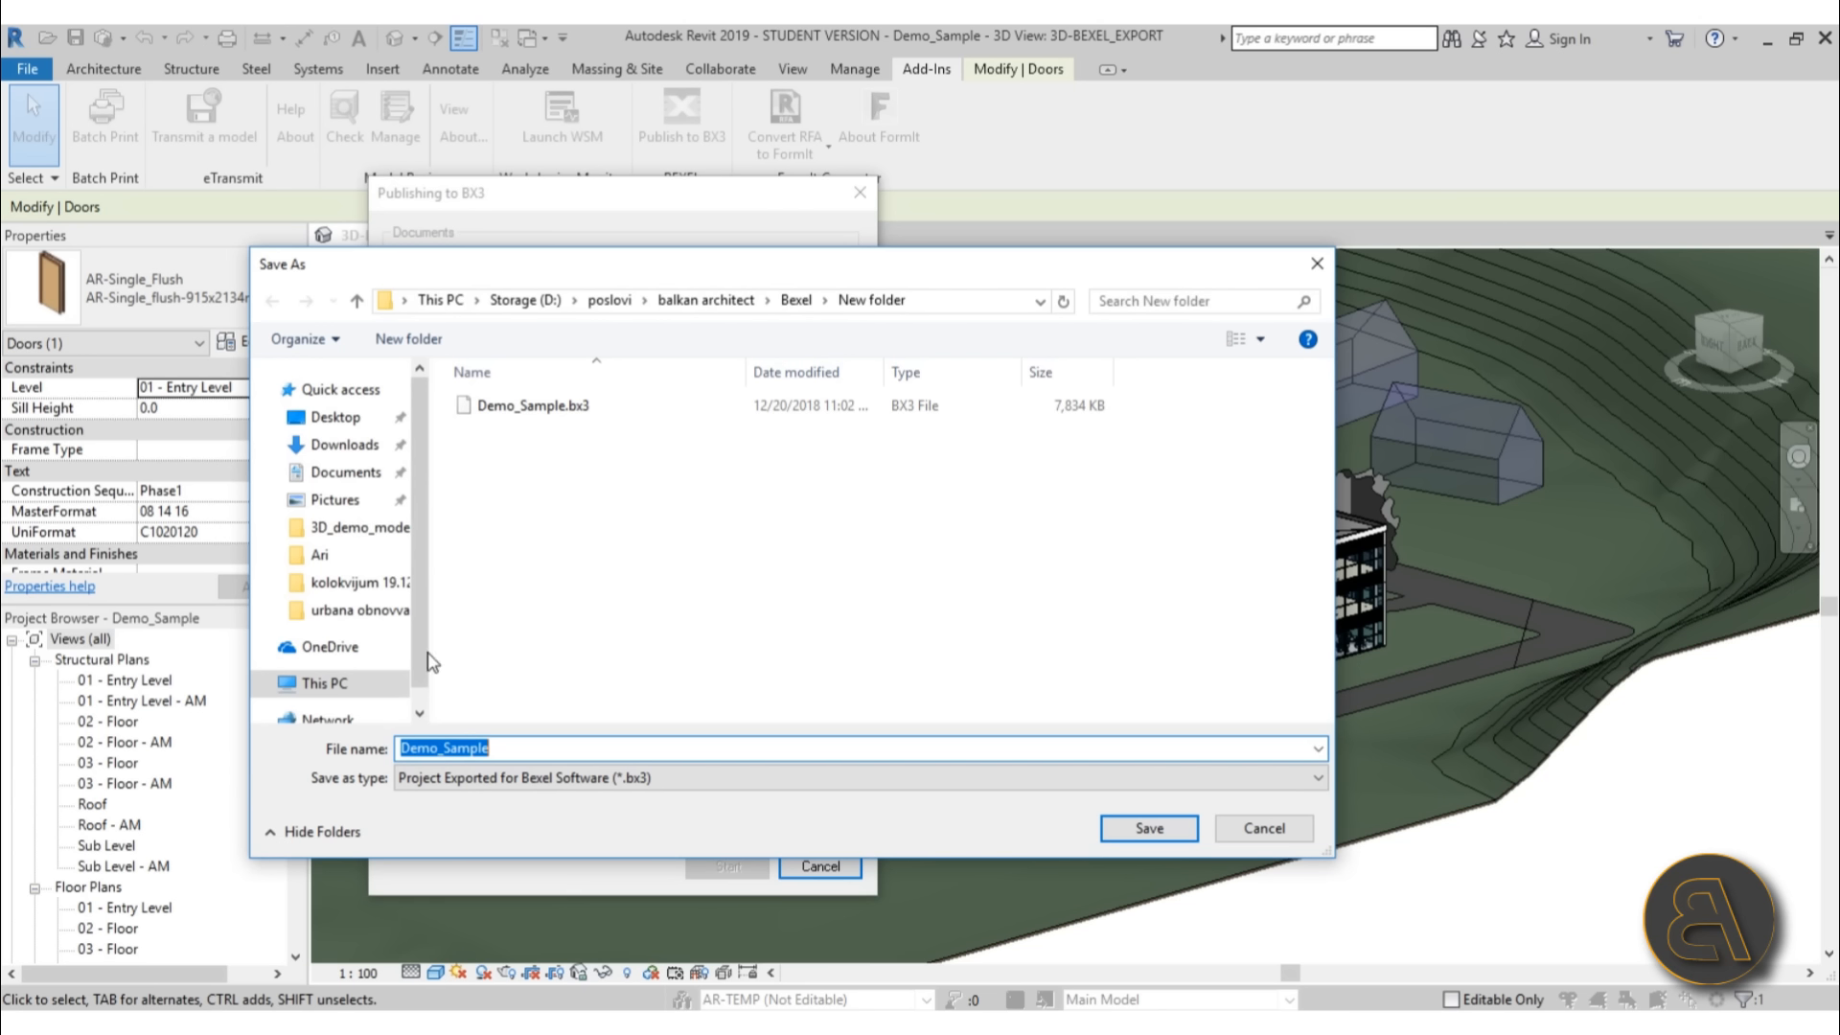
# Step: Save the BX3 export to the Desktop as Demo_Sample and close the publishing dialog
pyautogui.click(334, 417)
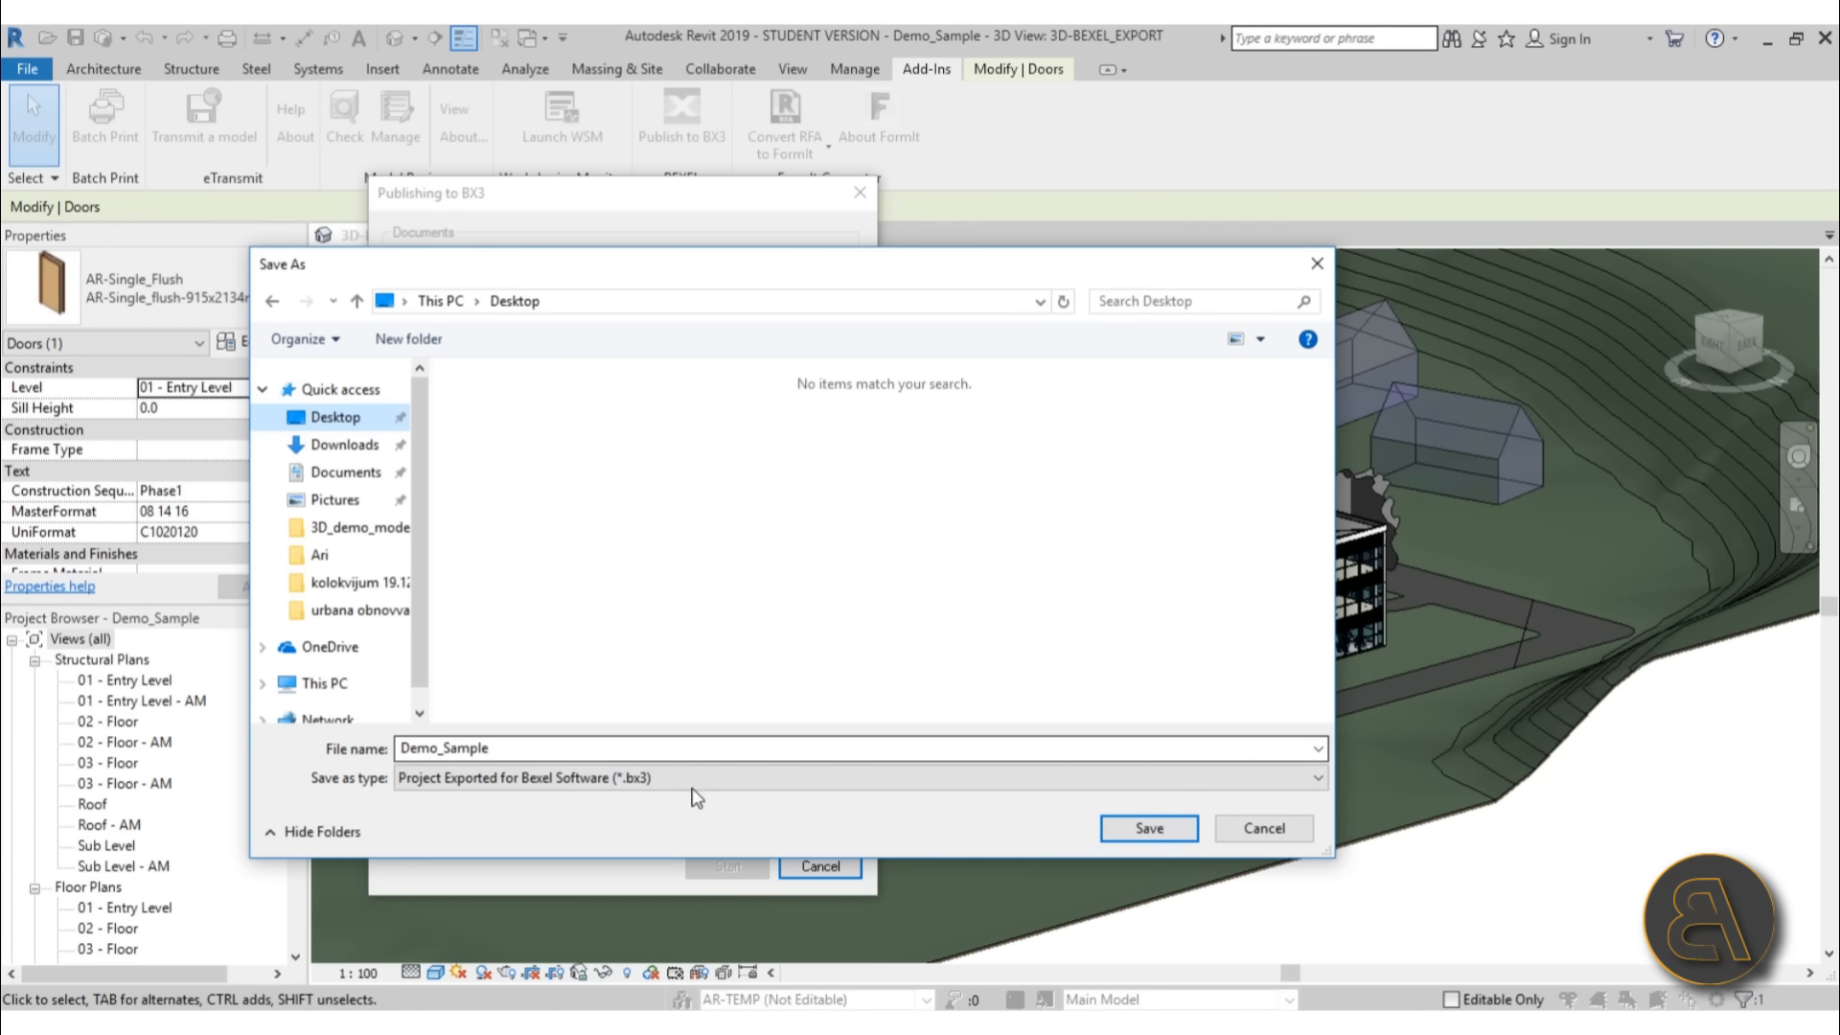
pyautogui.click(1149, 830)
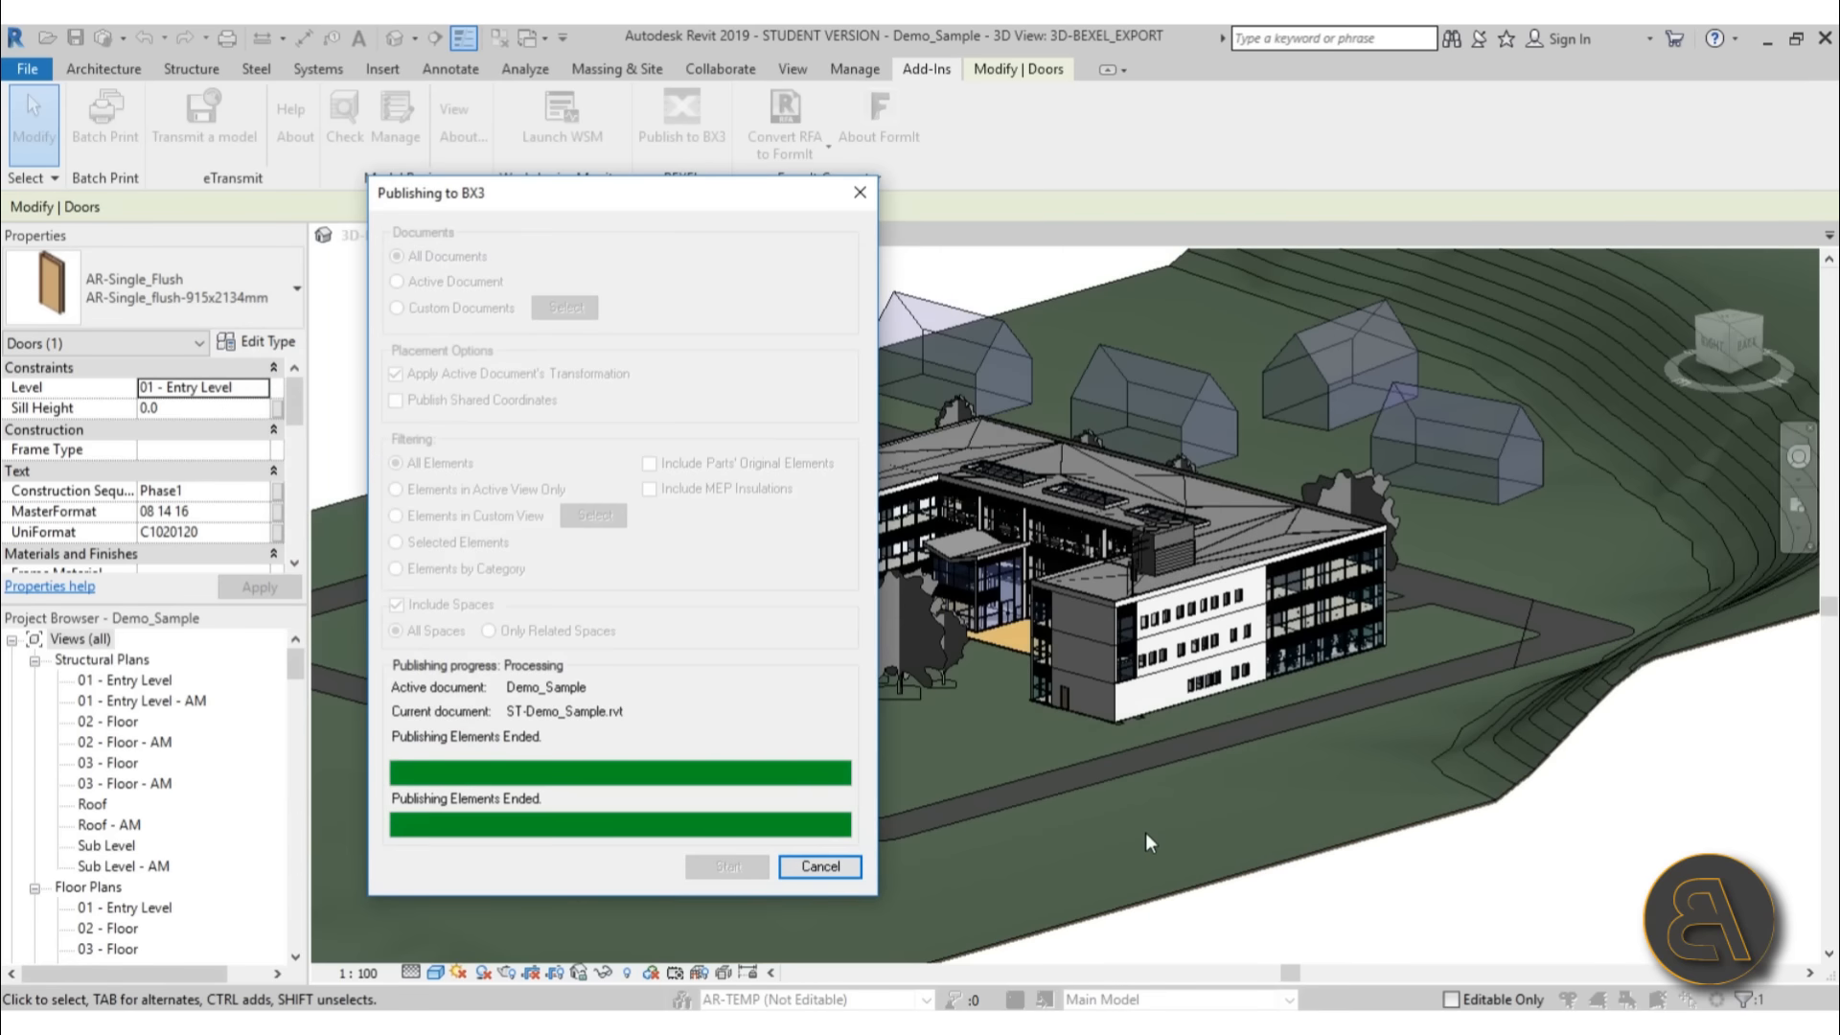
pyautogui.click(811, 868)
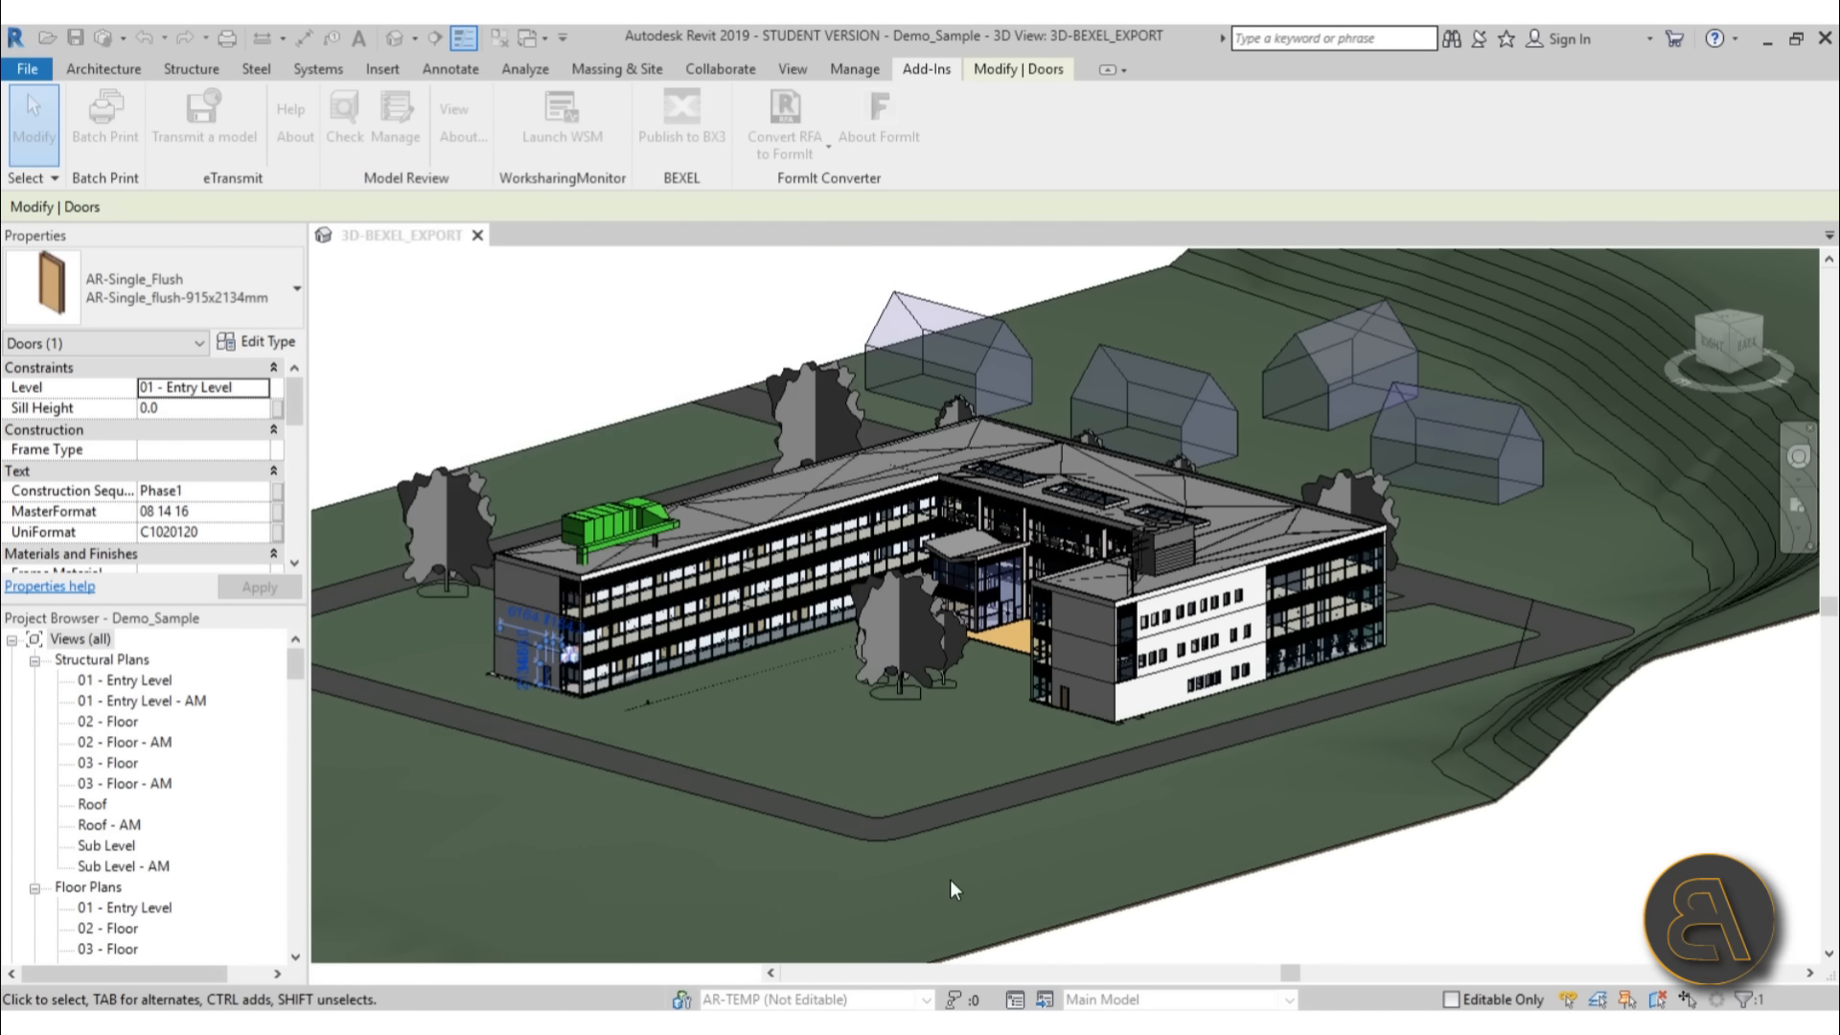
# Step: Leave Revit for the desktop, locate the exported Demo_Sample.bx3 file and launch Bexel Manager 10
pyautogui.click(1781, 50)
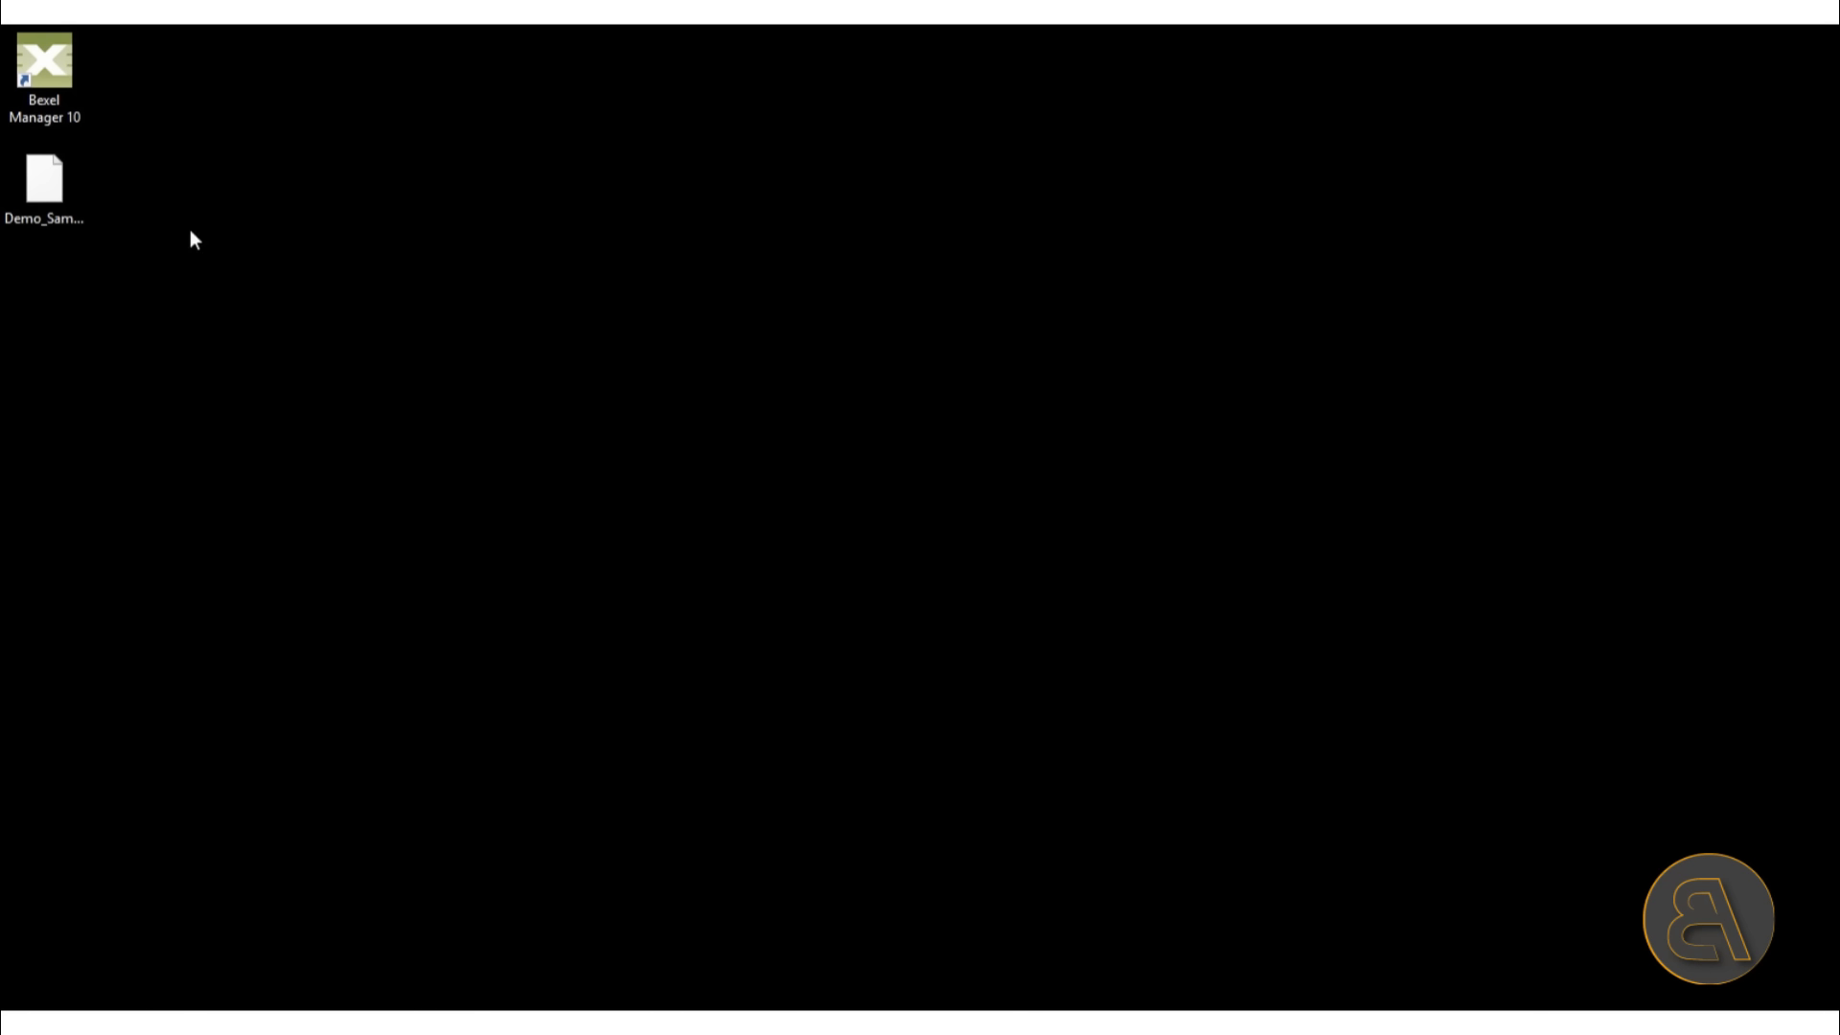
pyautogui.click(77, 203)
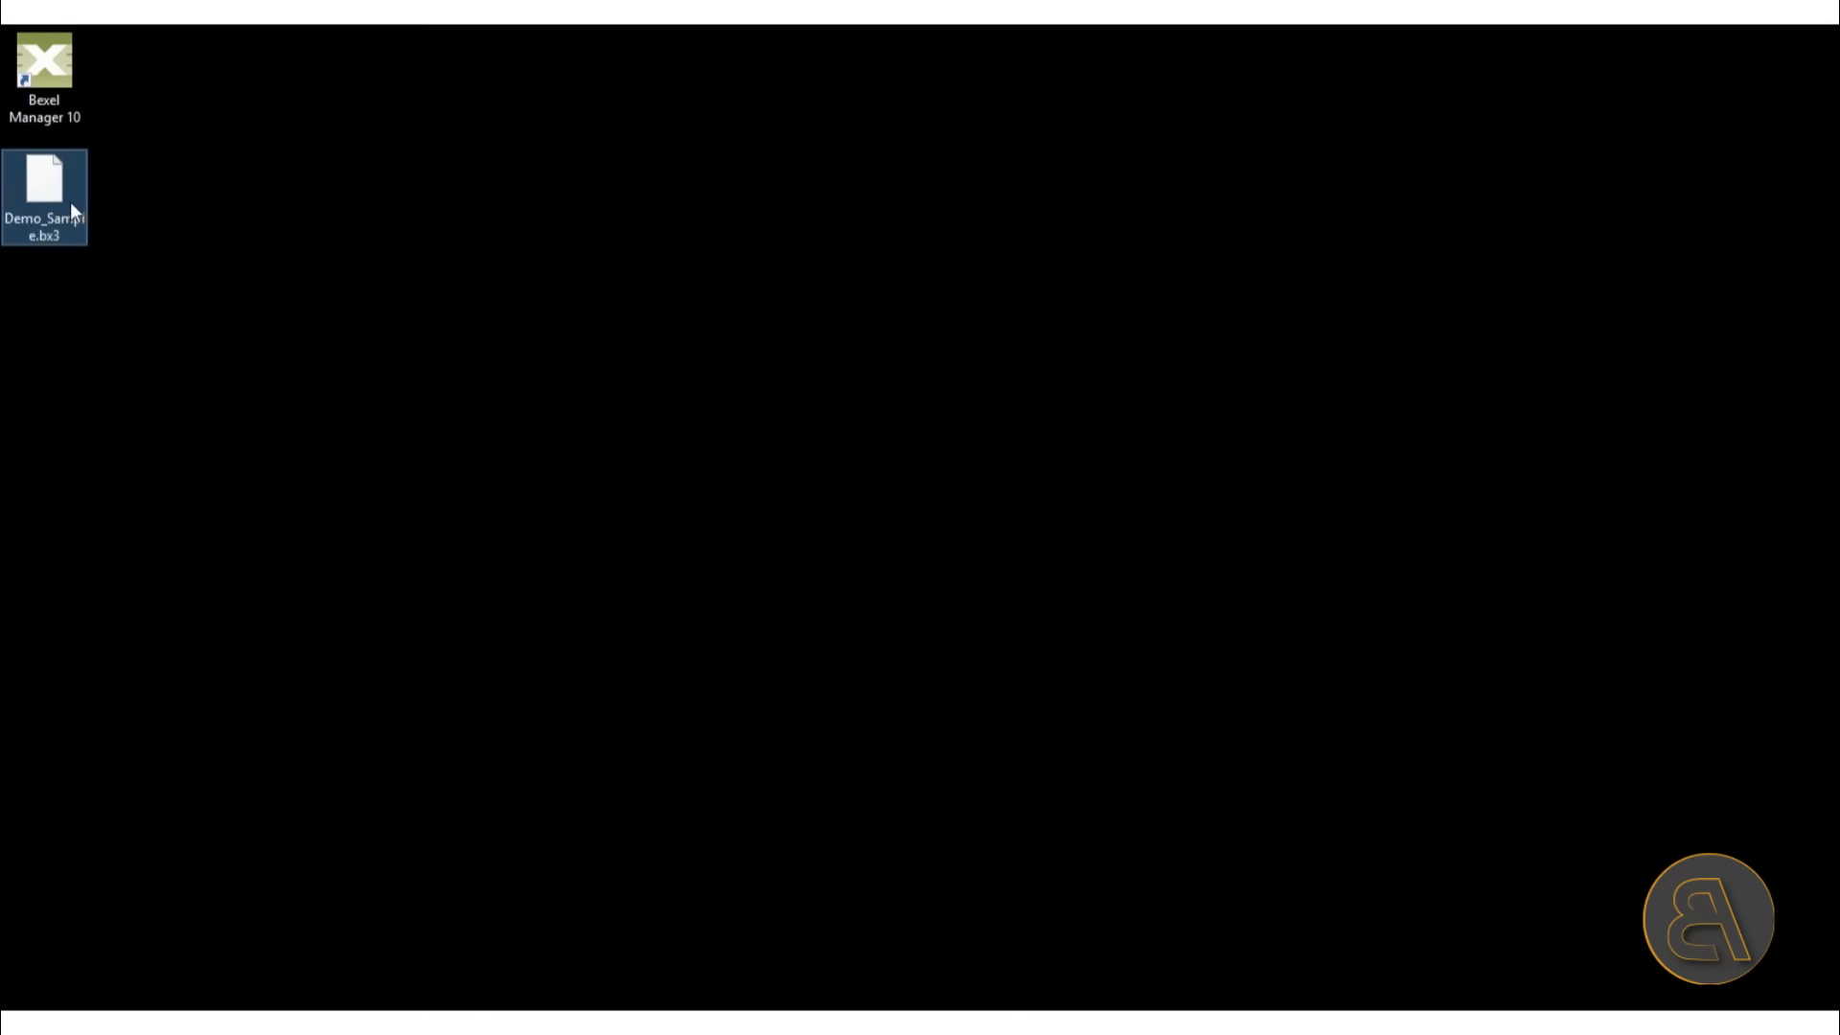
pyautogui.doubleClick(48, 90)
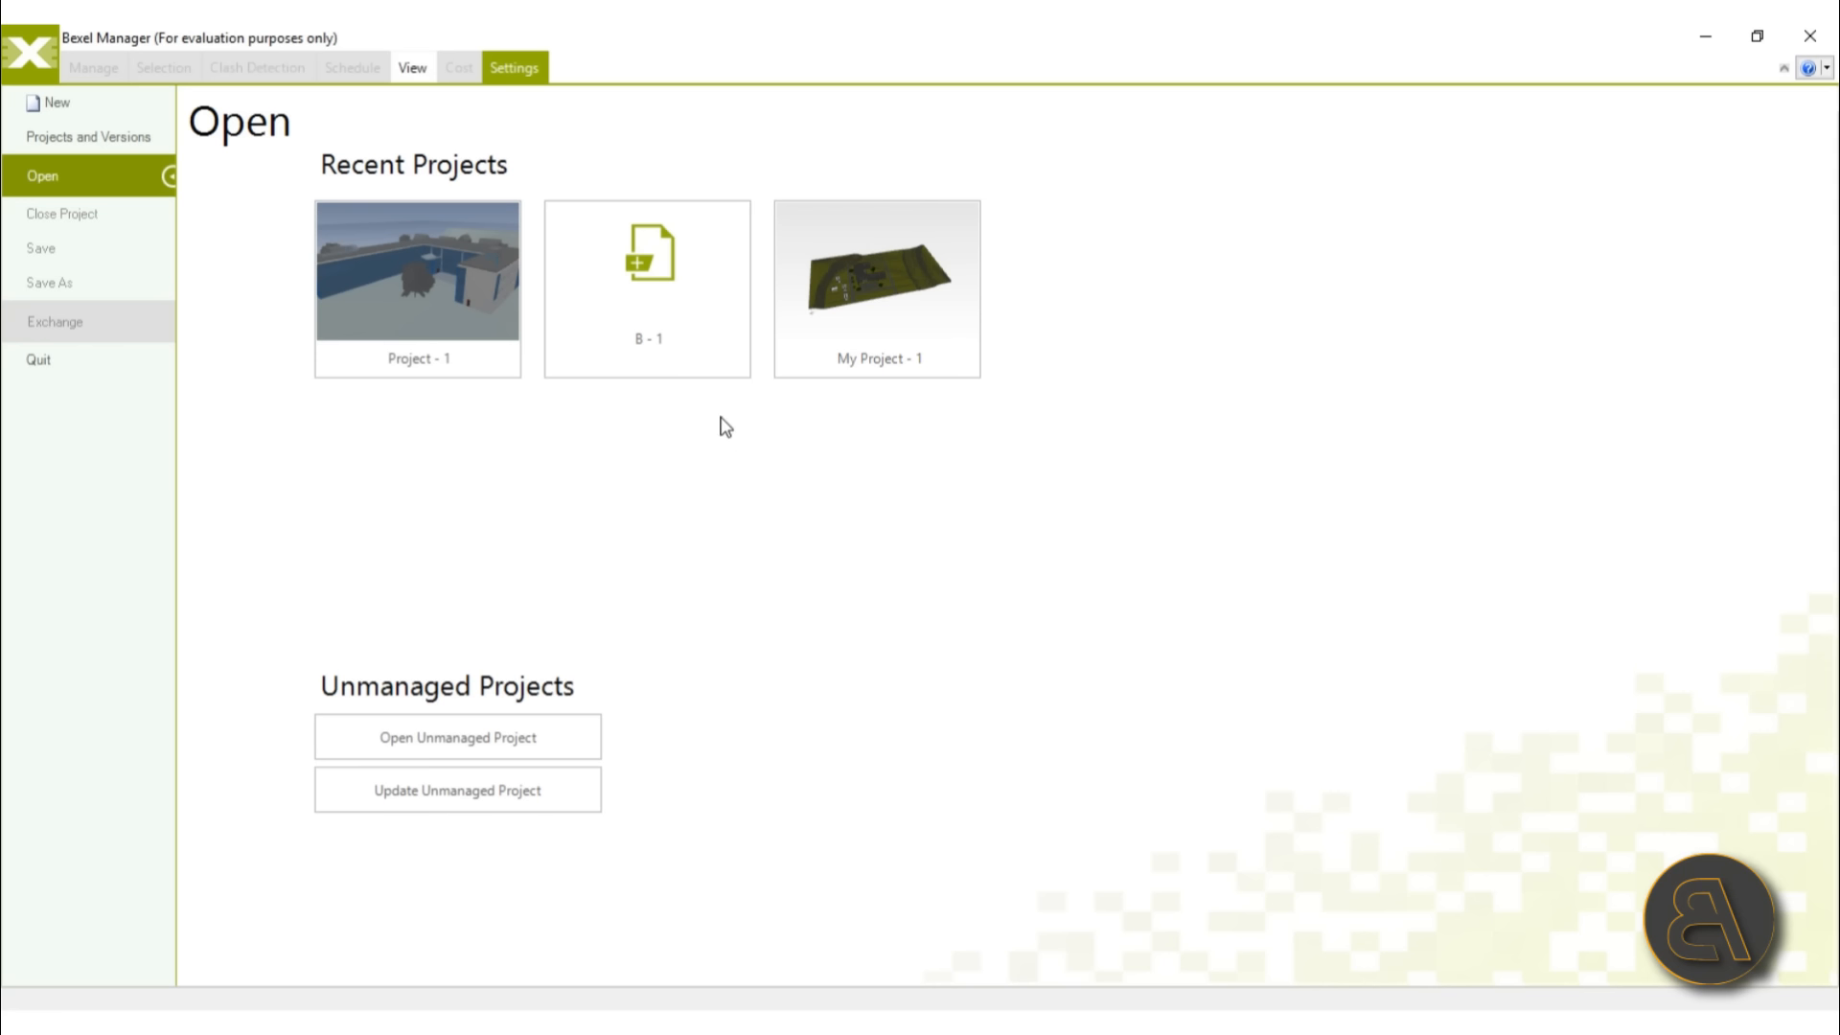
# Step: Begin a new project named Project 1 with version name 1
pyautogui.click(59, 105)
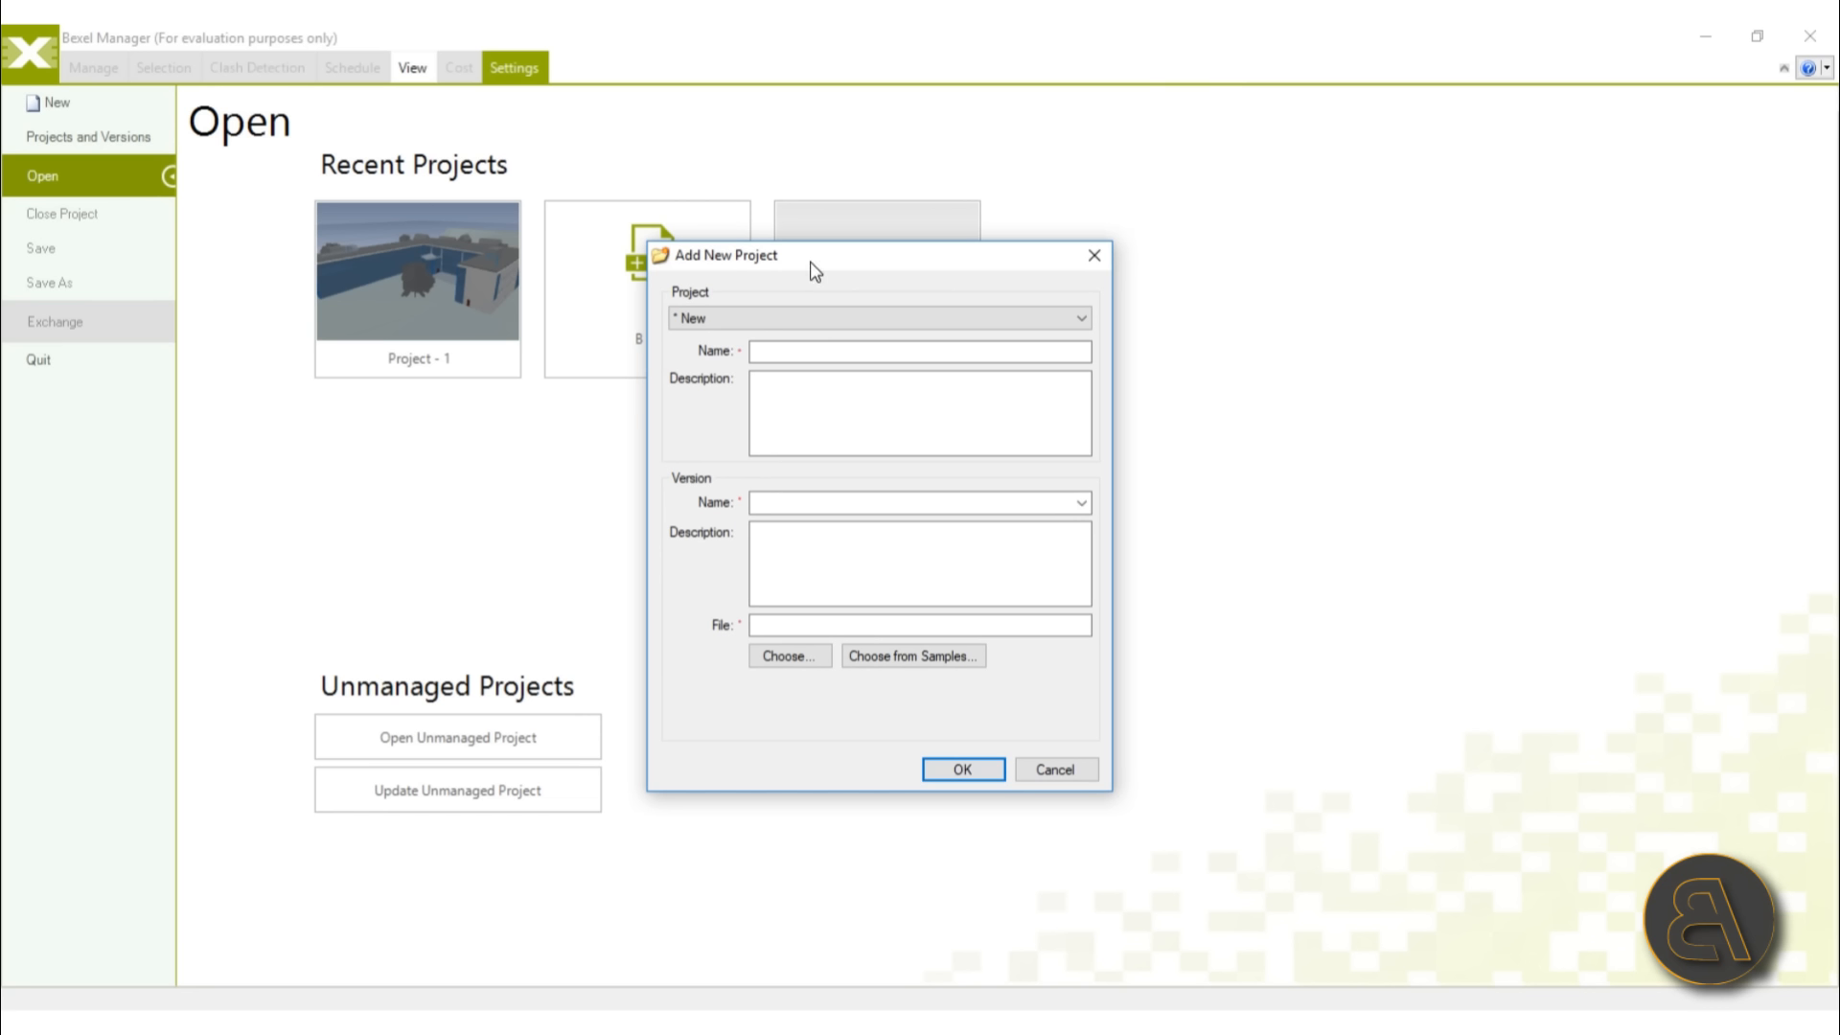
pyautogui.click(795, 351)
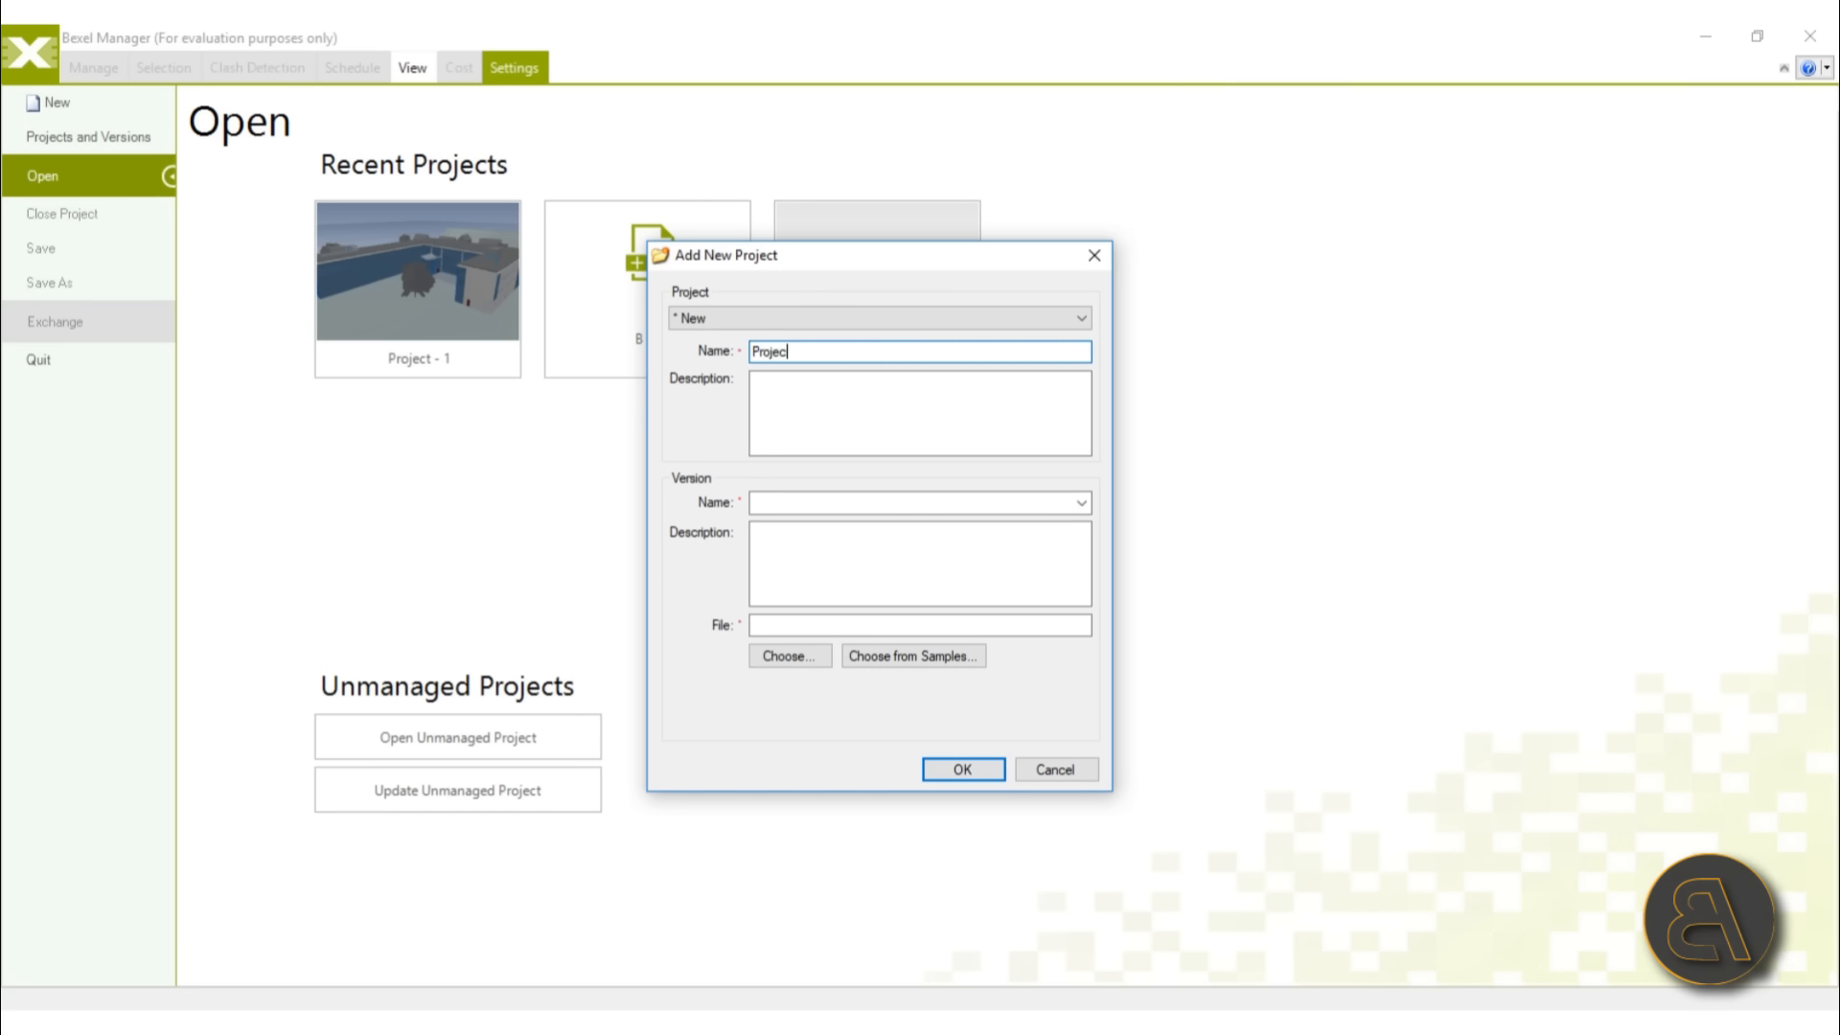
pyautogui.click(809, 503)
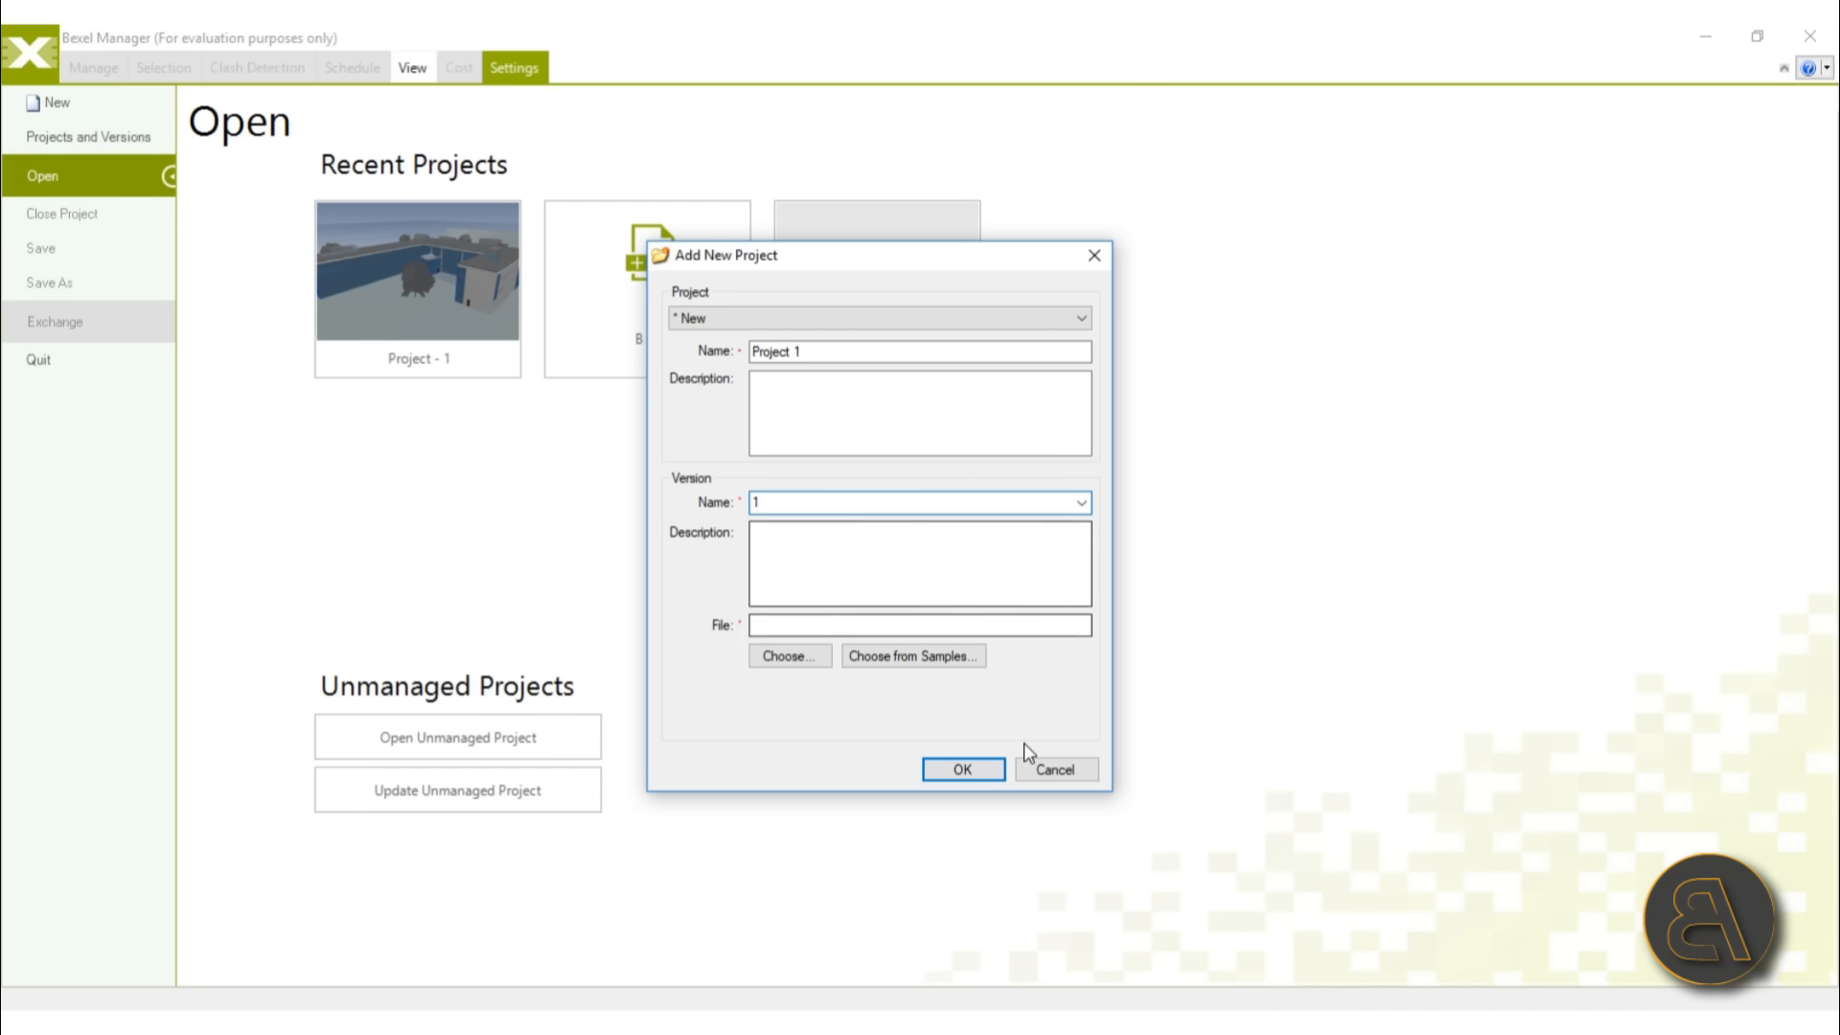
# Step: Choose Demo_Sample.bx3 from the Desktop as the version's source file and create the project
pyautogui.click(789, 657)
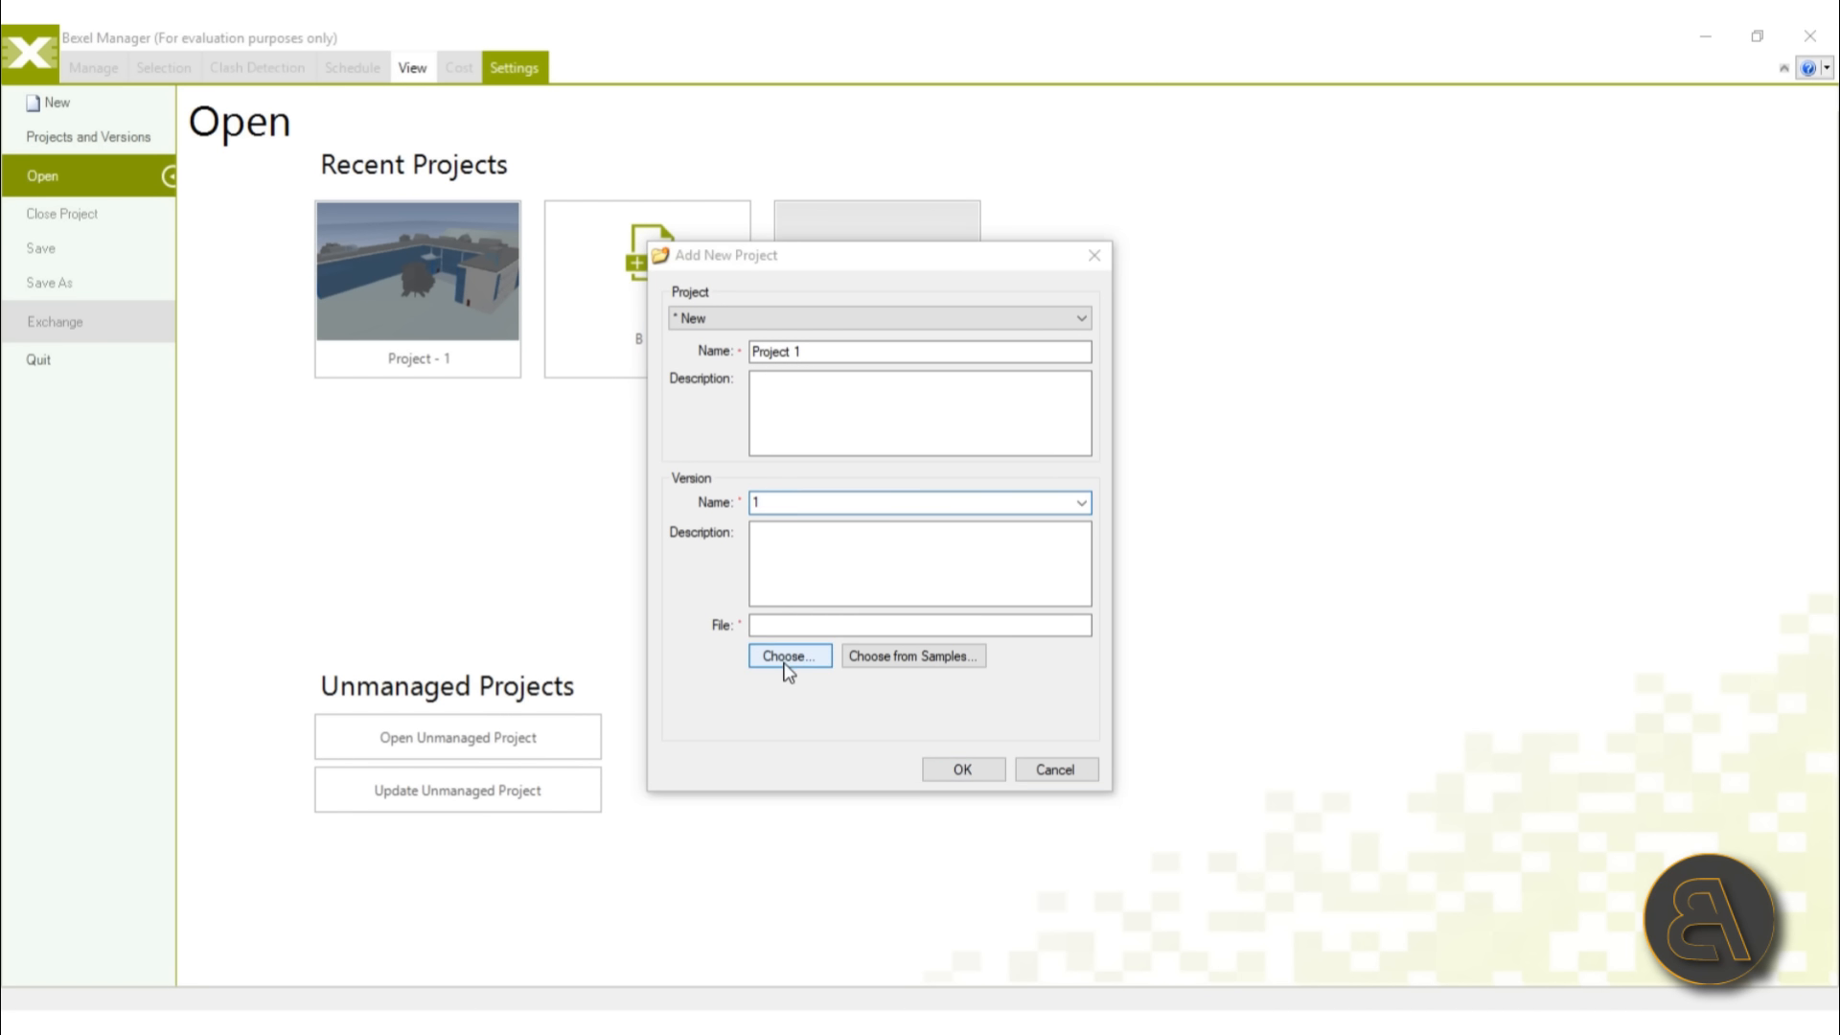
pyautogui.click(757, 439)
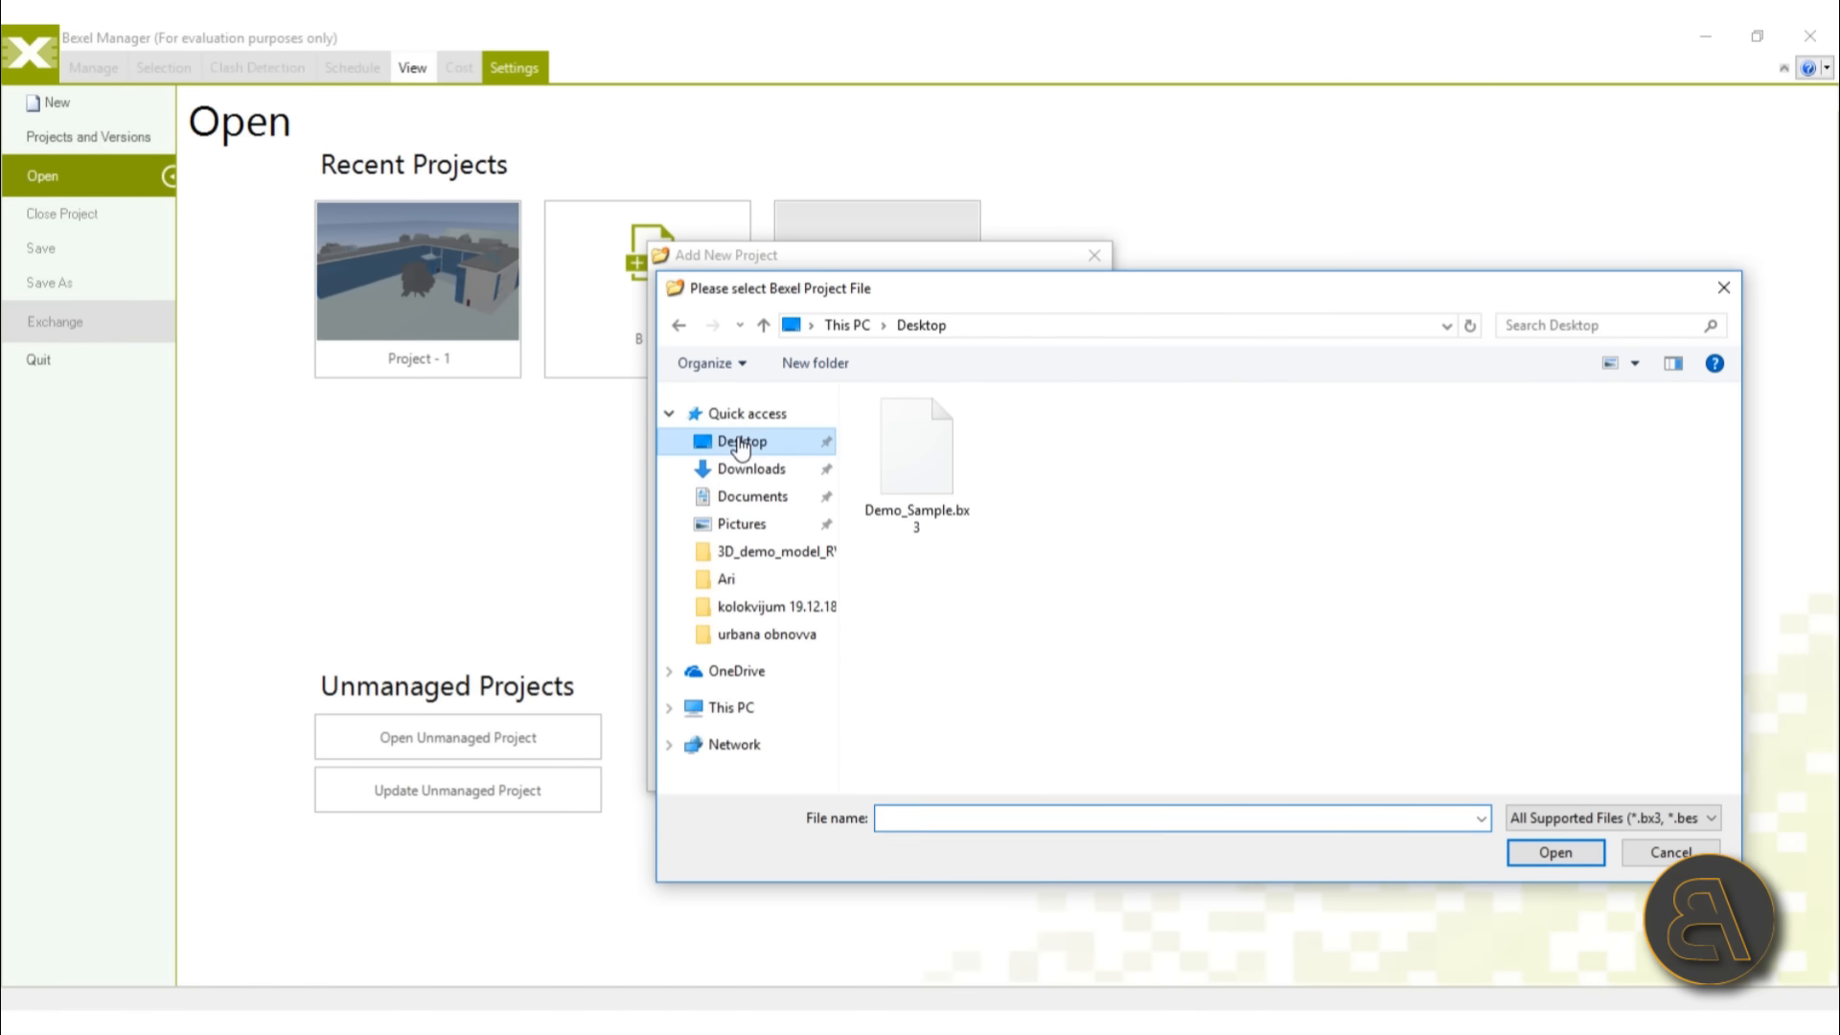
pyautogui.click(942, 545)
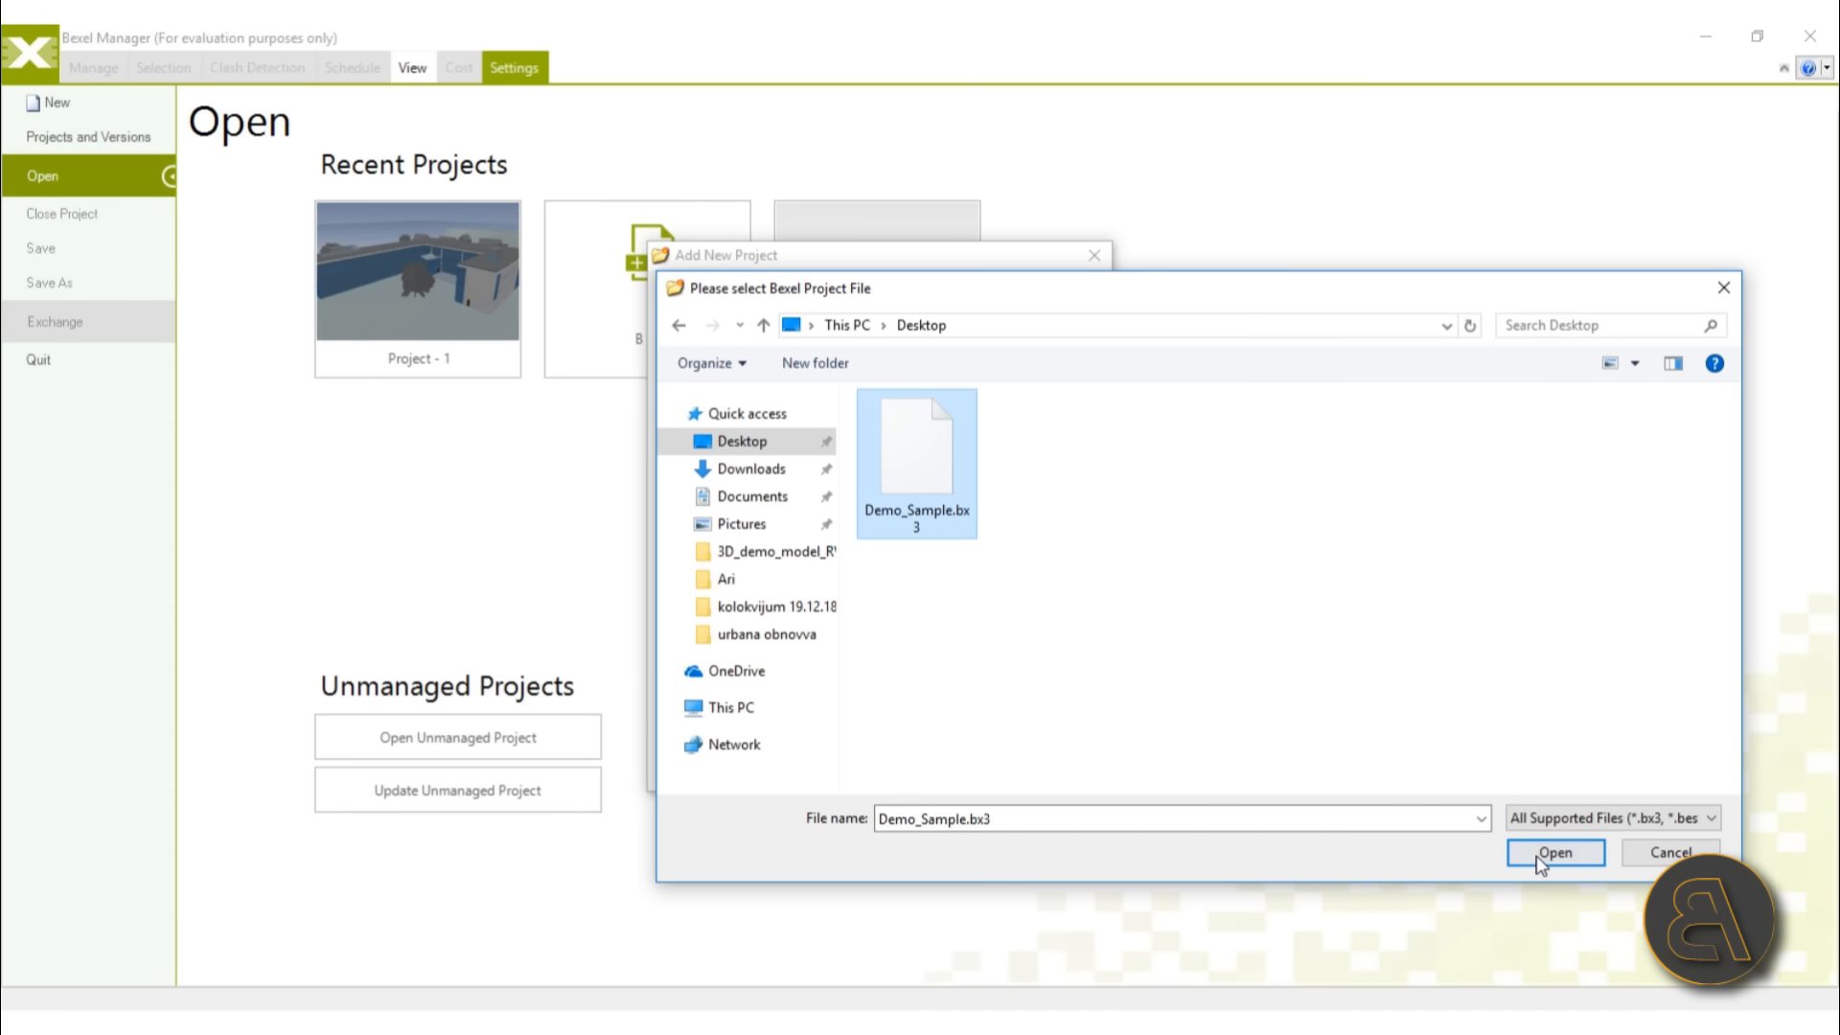
pyautogui.click(1591, 853)
pyautogui.click(945, 776)
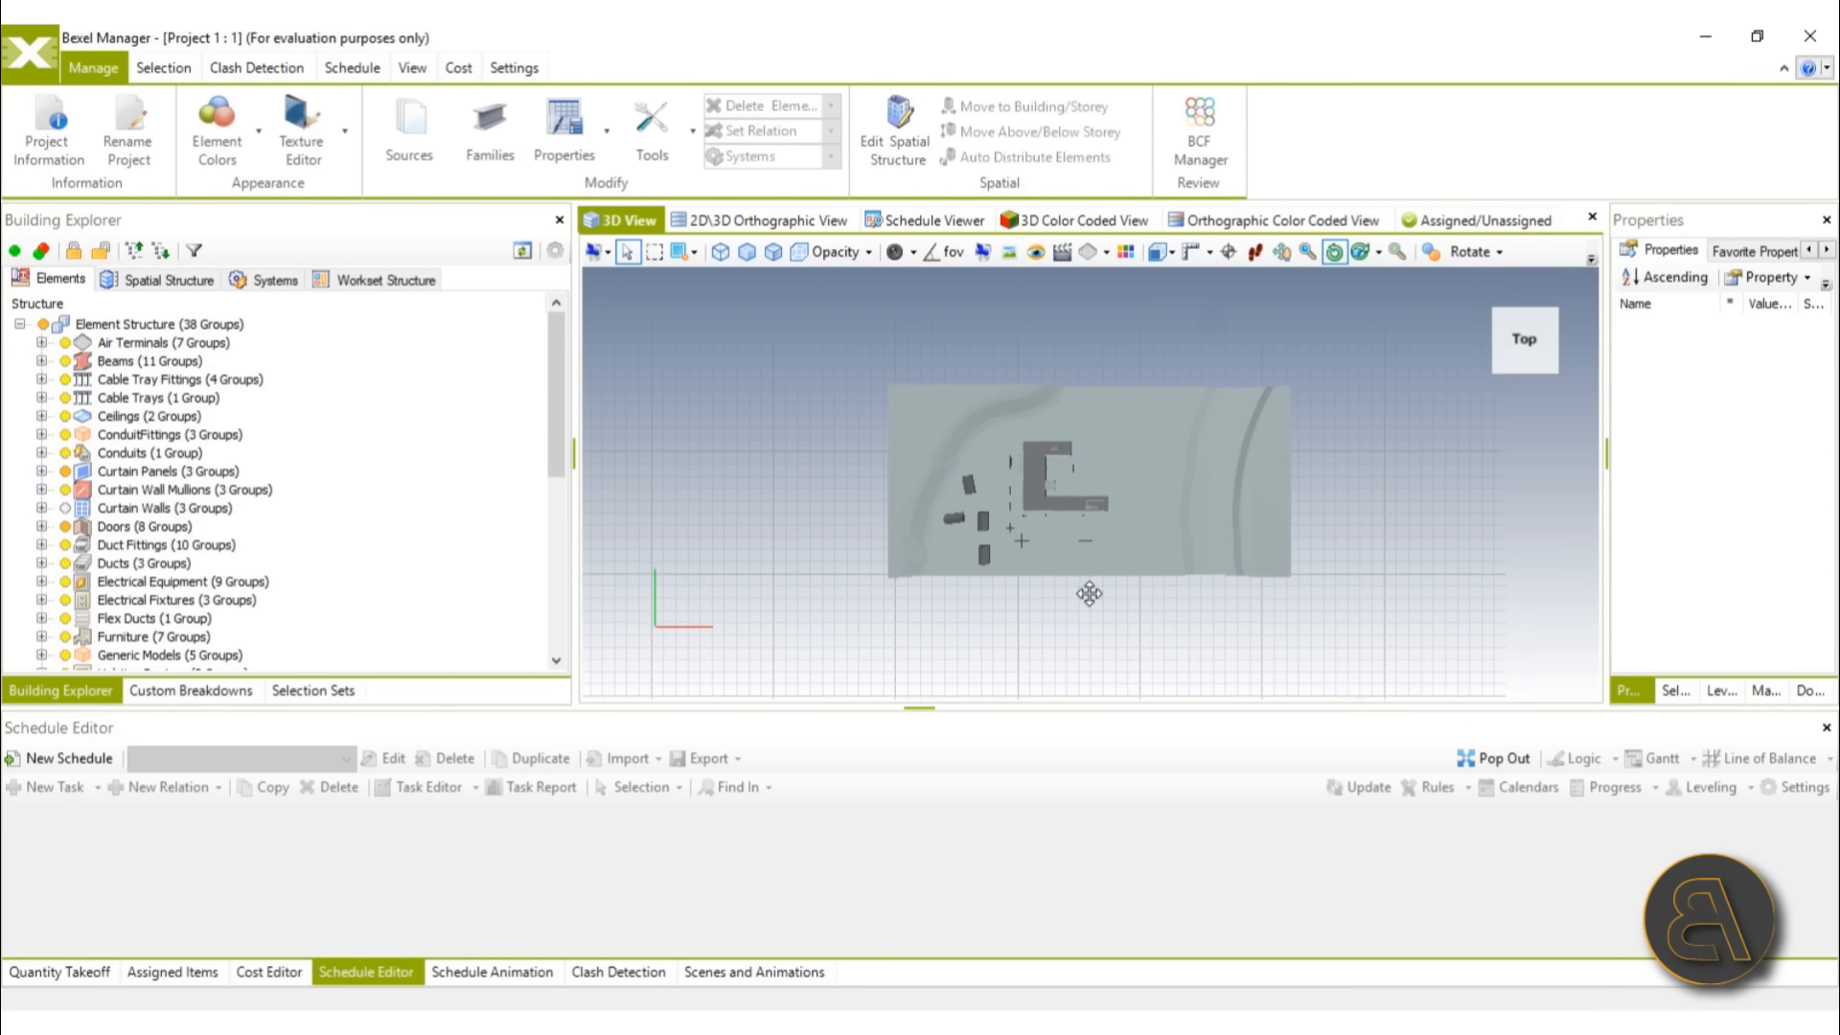
# Step: Examine the imported building and its site in the 3D view from several angles
pyautogui.moveTo(1075, 588); pyautogui.dragTo(1322, 565)
pyautogui.scroll(8, 1028, 519)
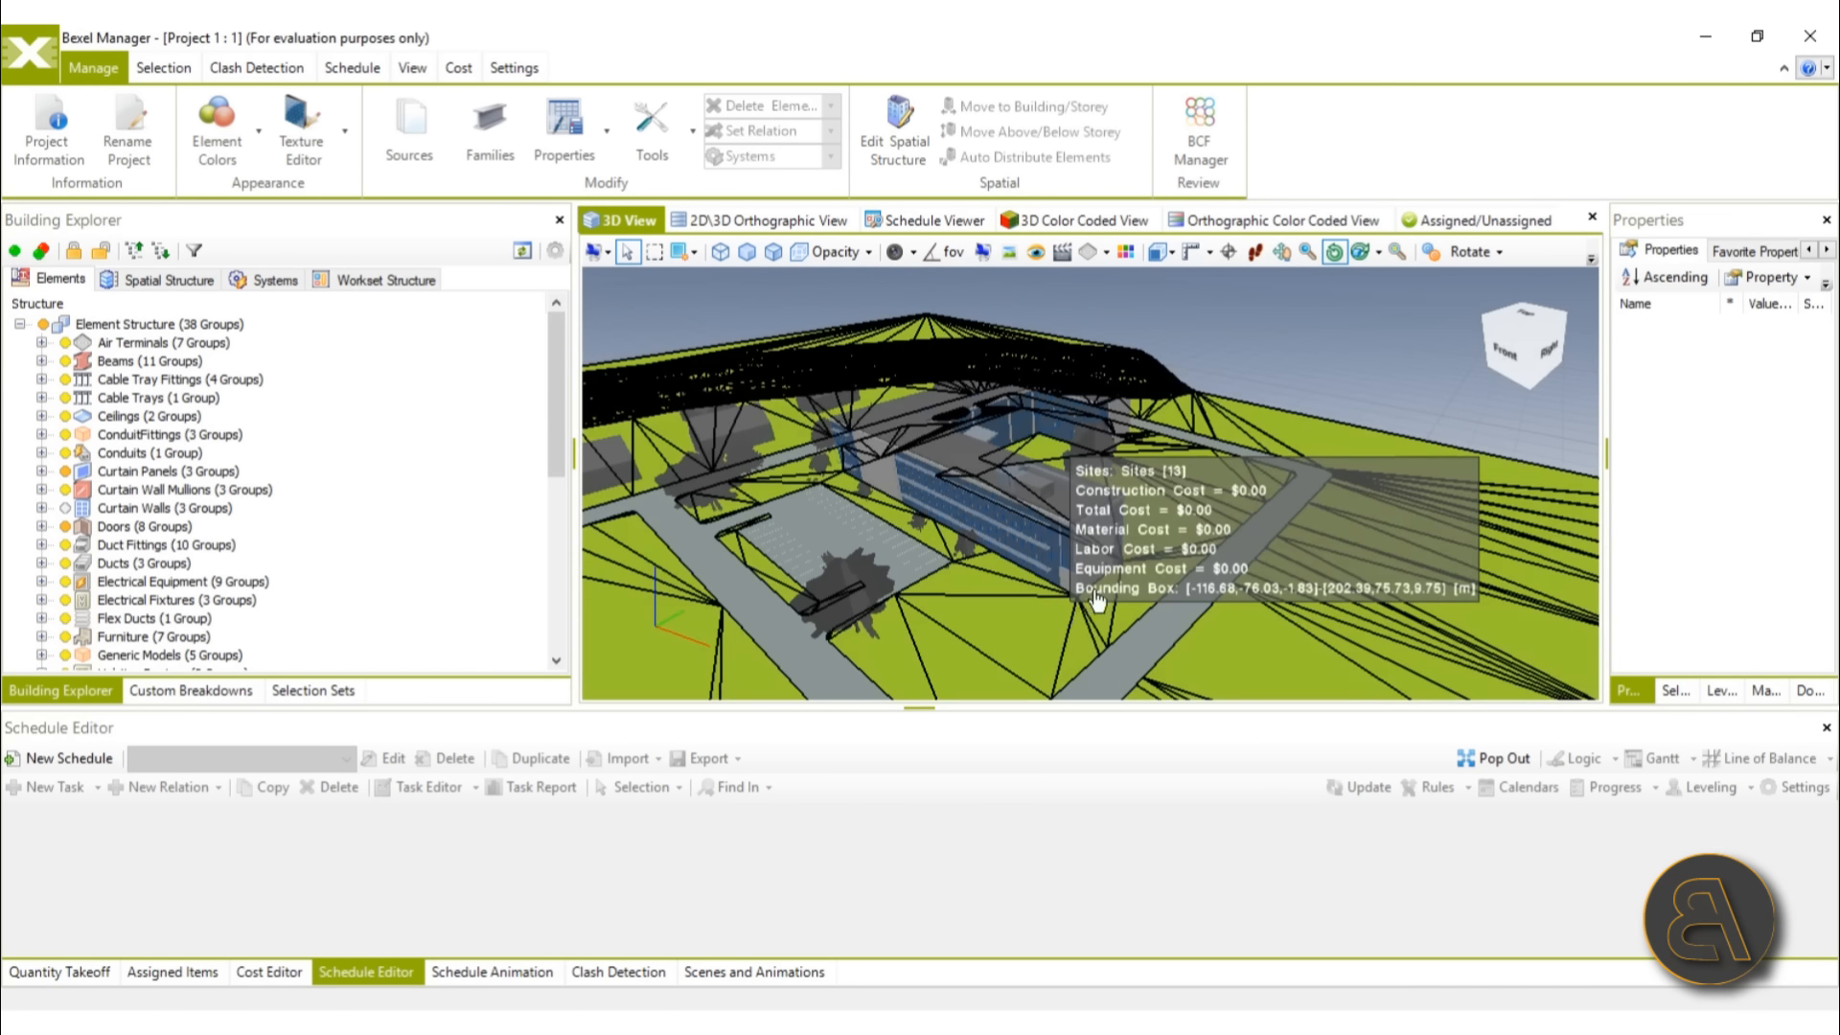
pyautogui.moveTo(1079, 637); pyautogui.dragTo(1147, 628)
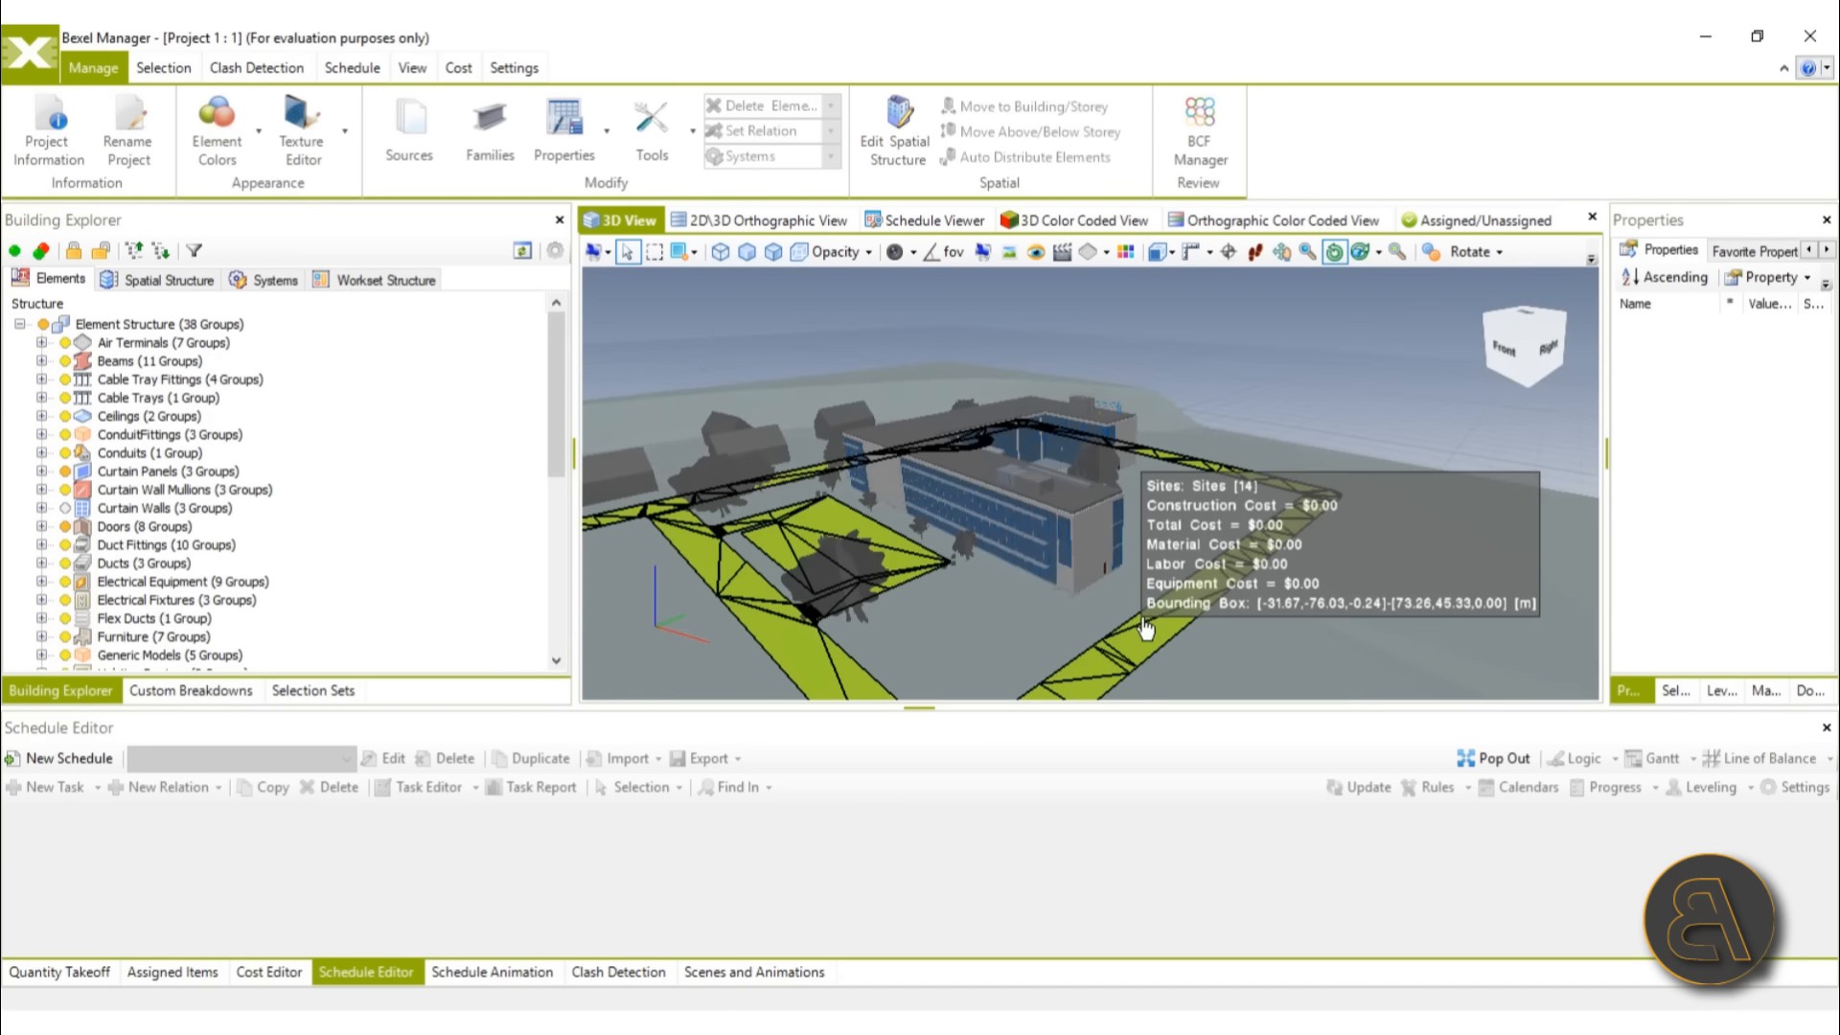
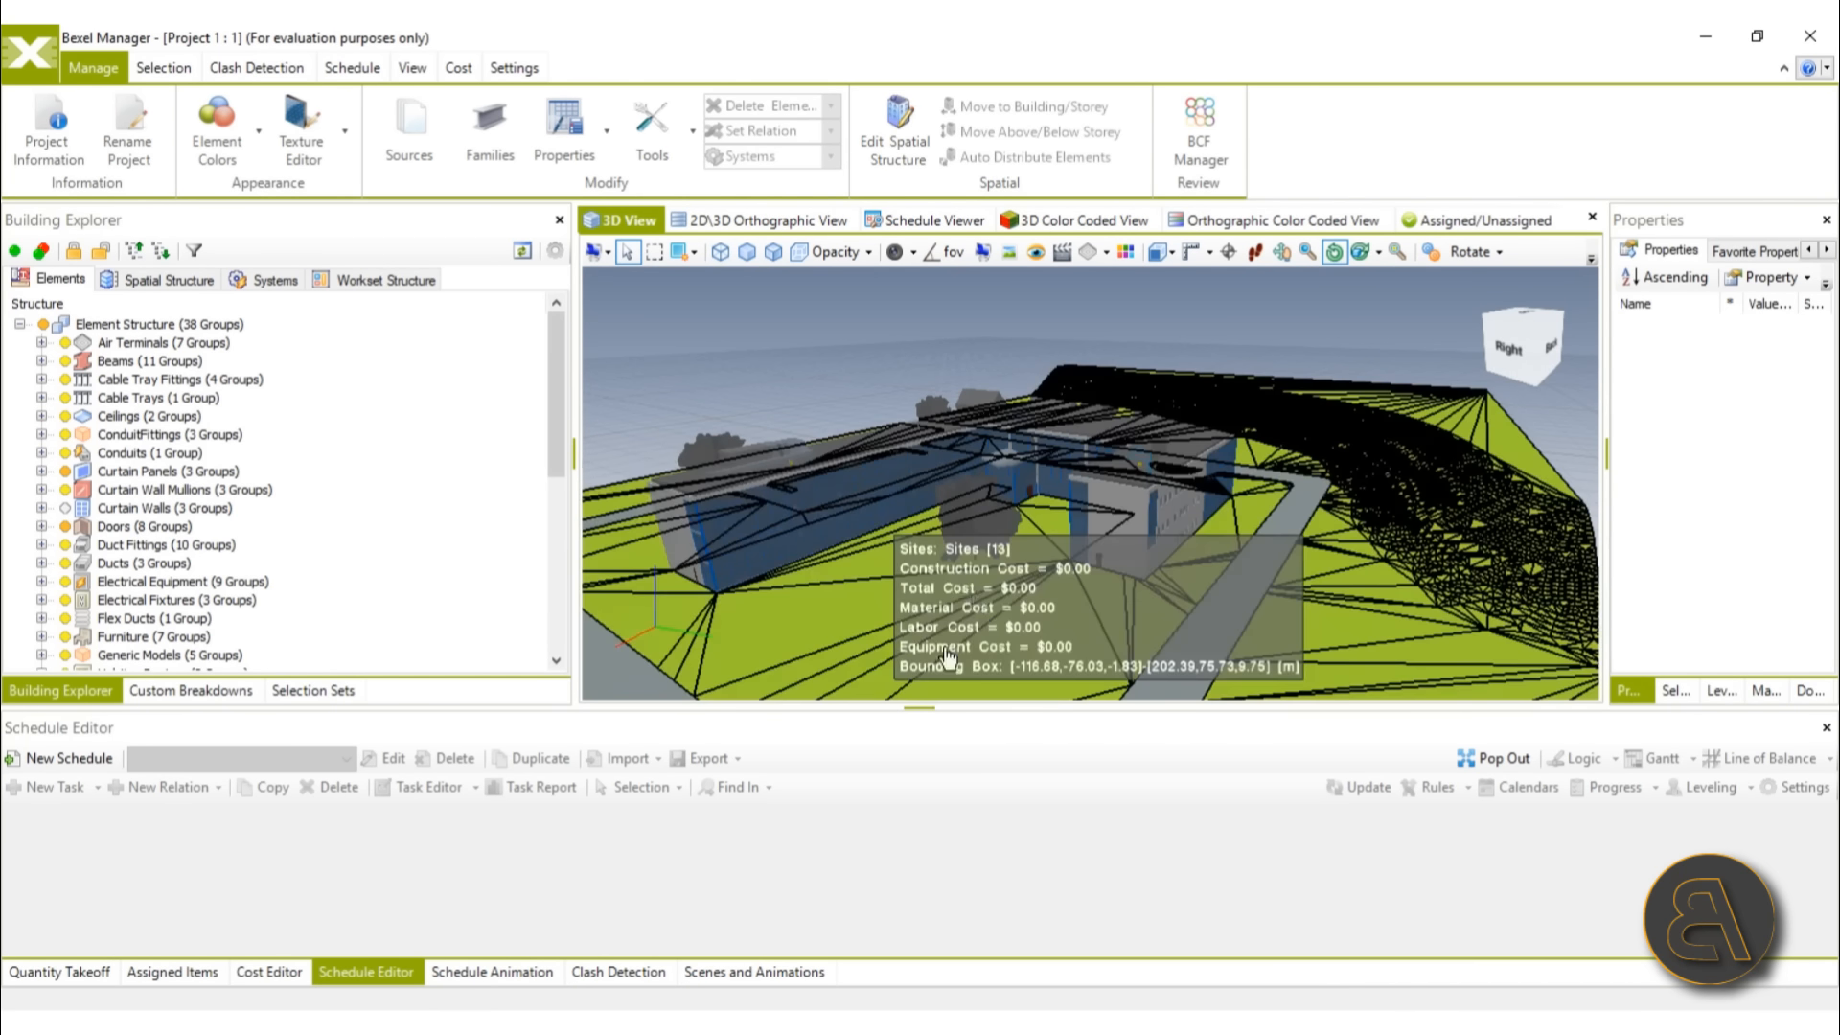
pyautogui.moveTo(778, 508)
pyautogui.moveTo(959, 501)
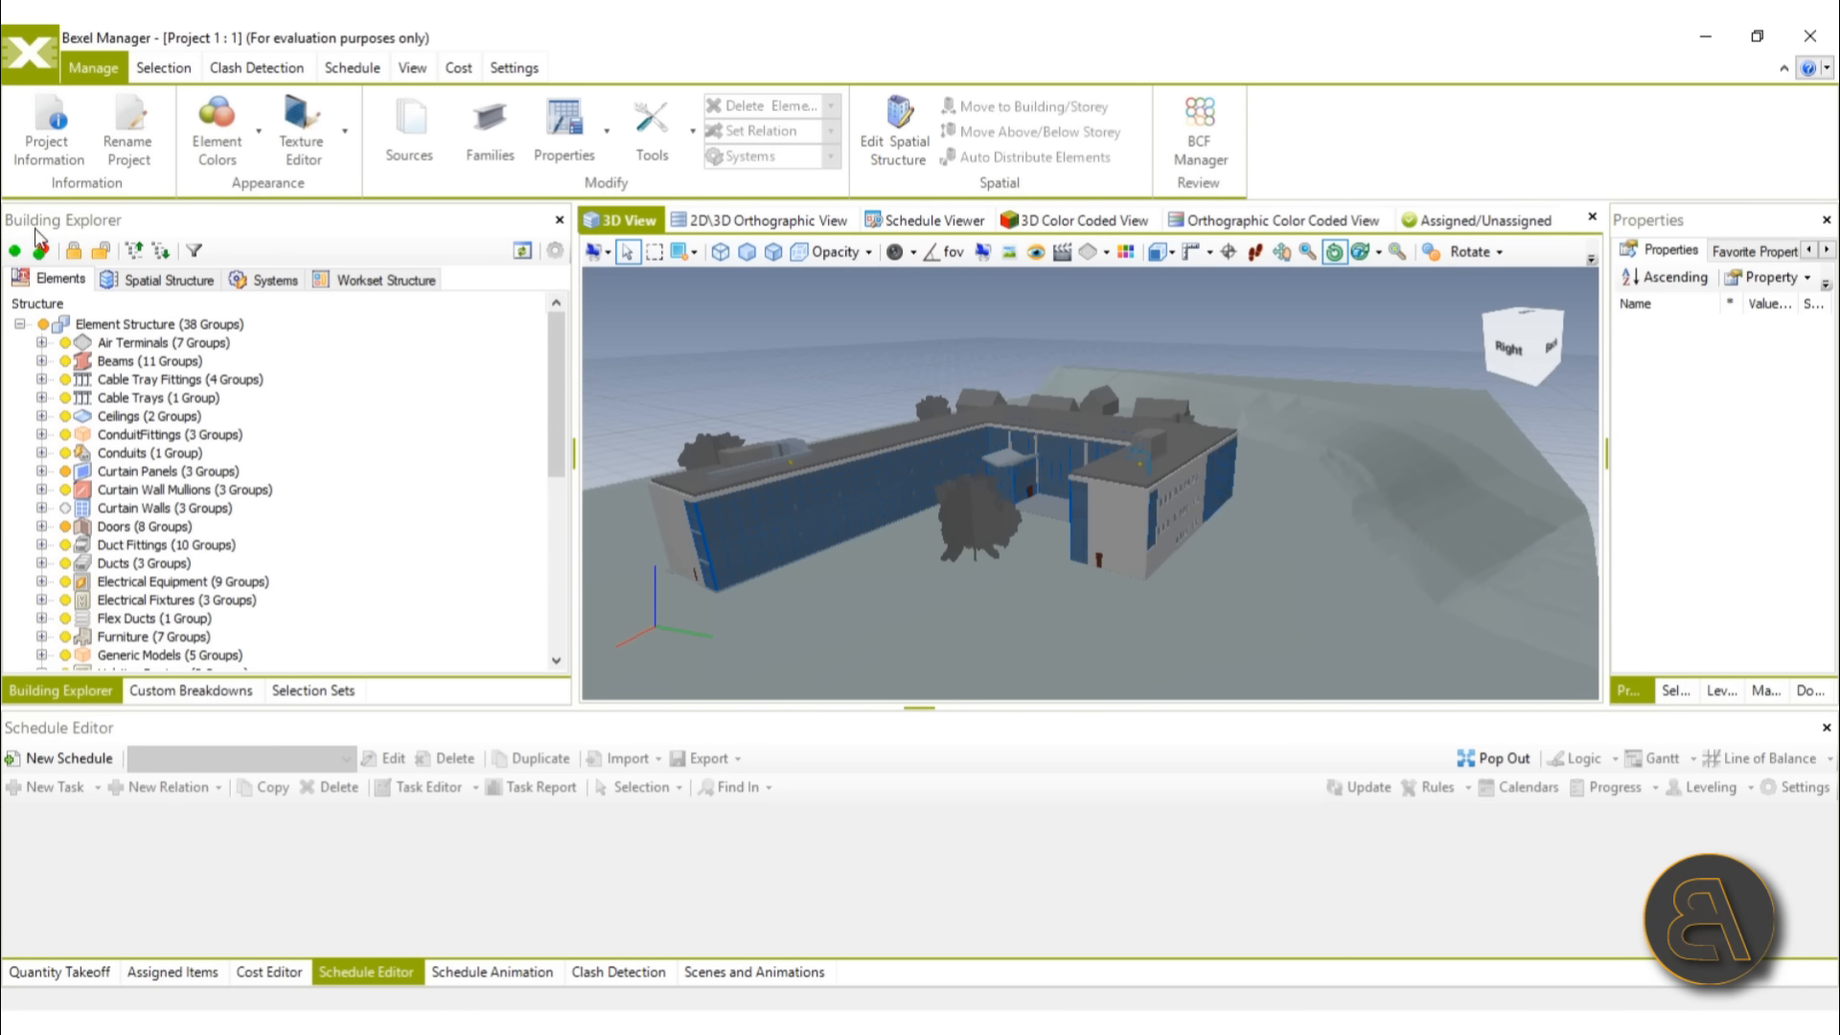
# Step: Look through the building's element categories and highlight the roofs and the walls in the 3D view
pyautogui.scroll(-7, 185, 579)
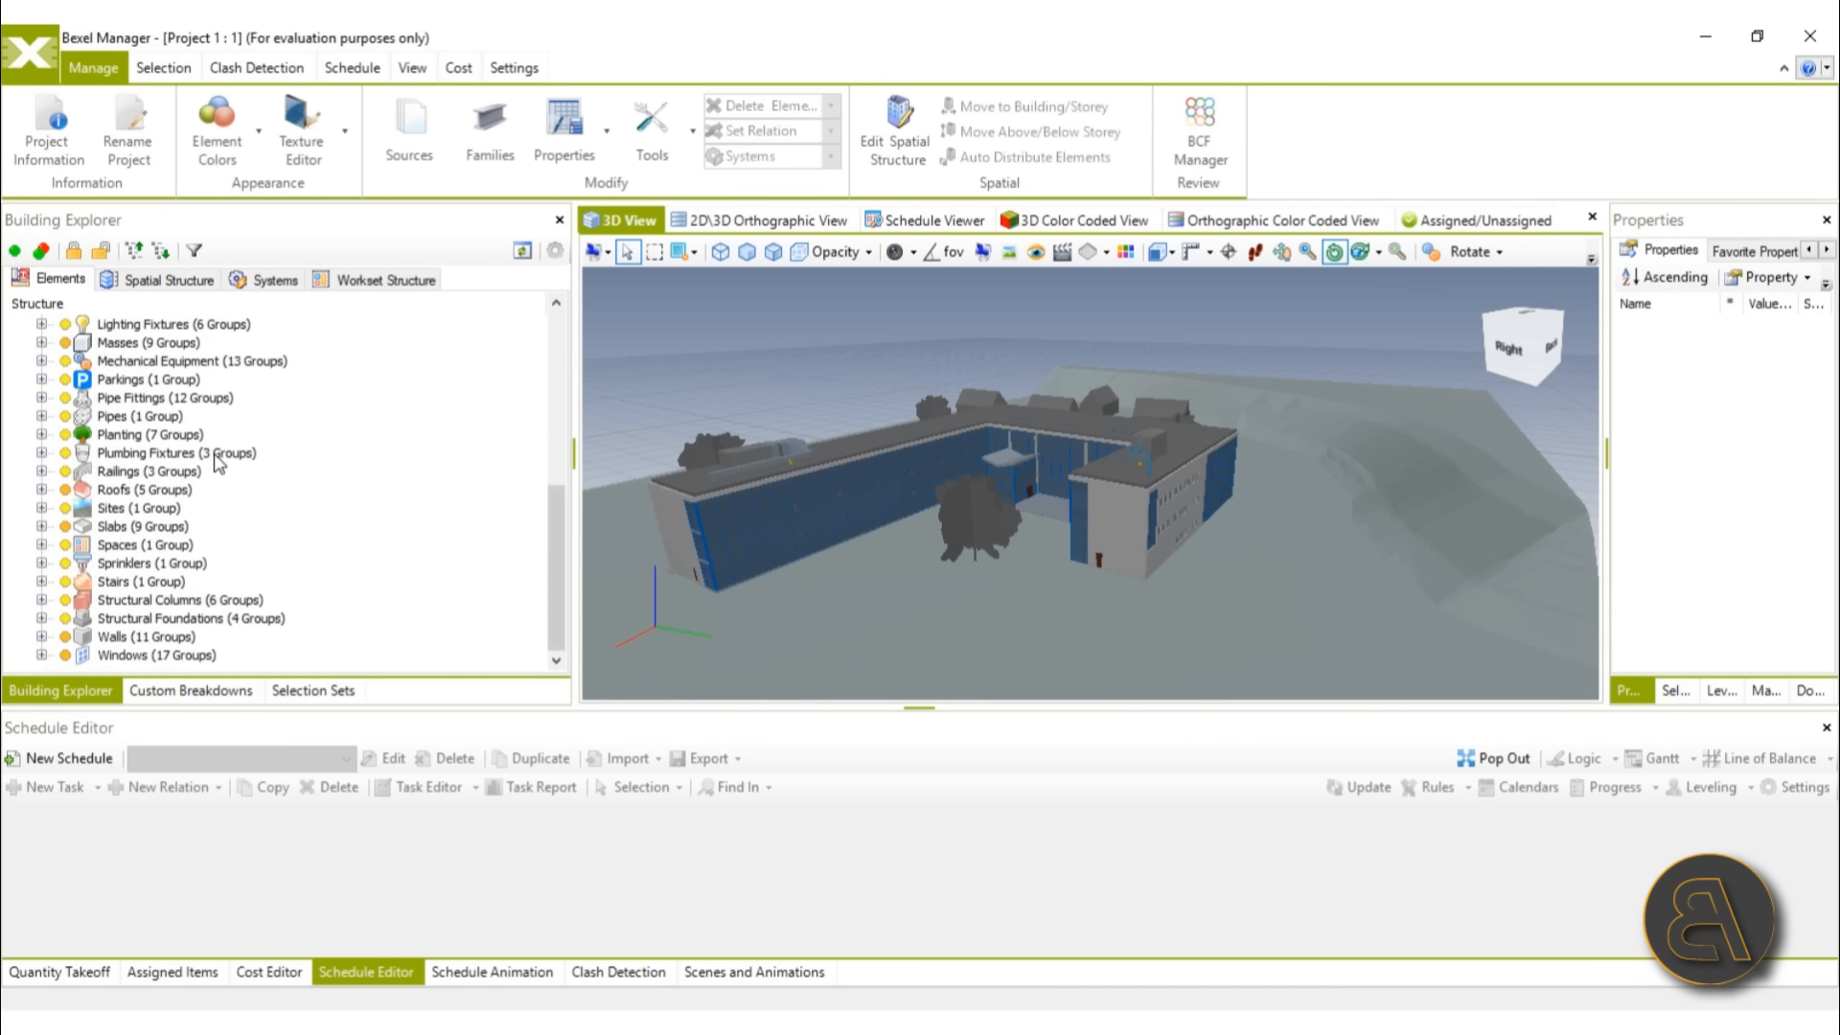
pyautogui.scroll(3, 185, 578)
pyautogui.scroll(-1, 185, 579)
pyautogui.scroll(-2, 185, 579)
pyautogui.click(114, 490)
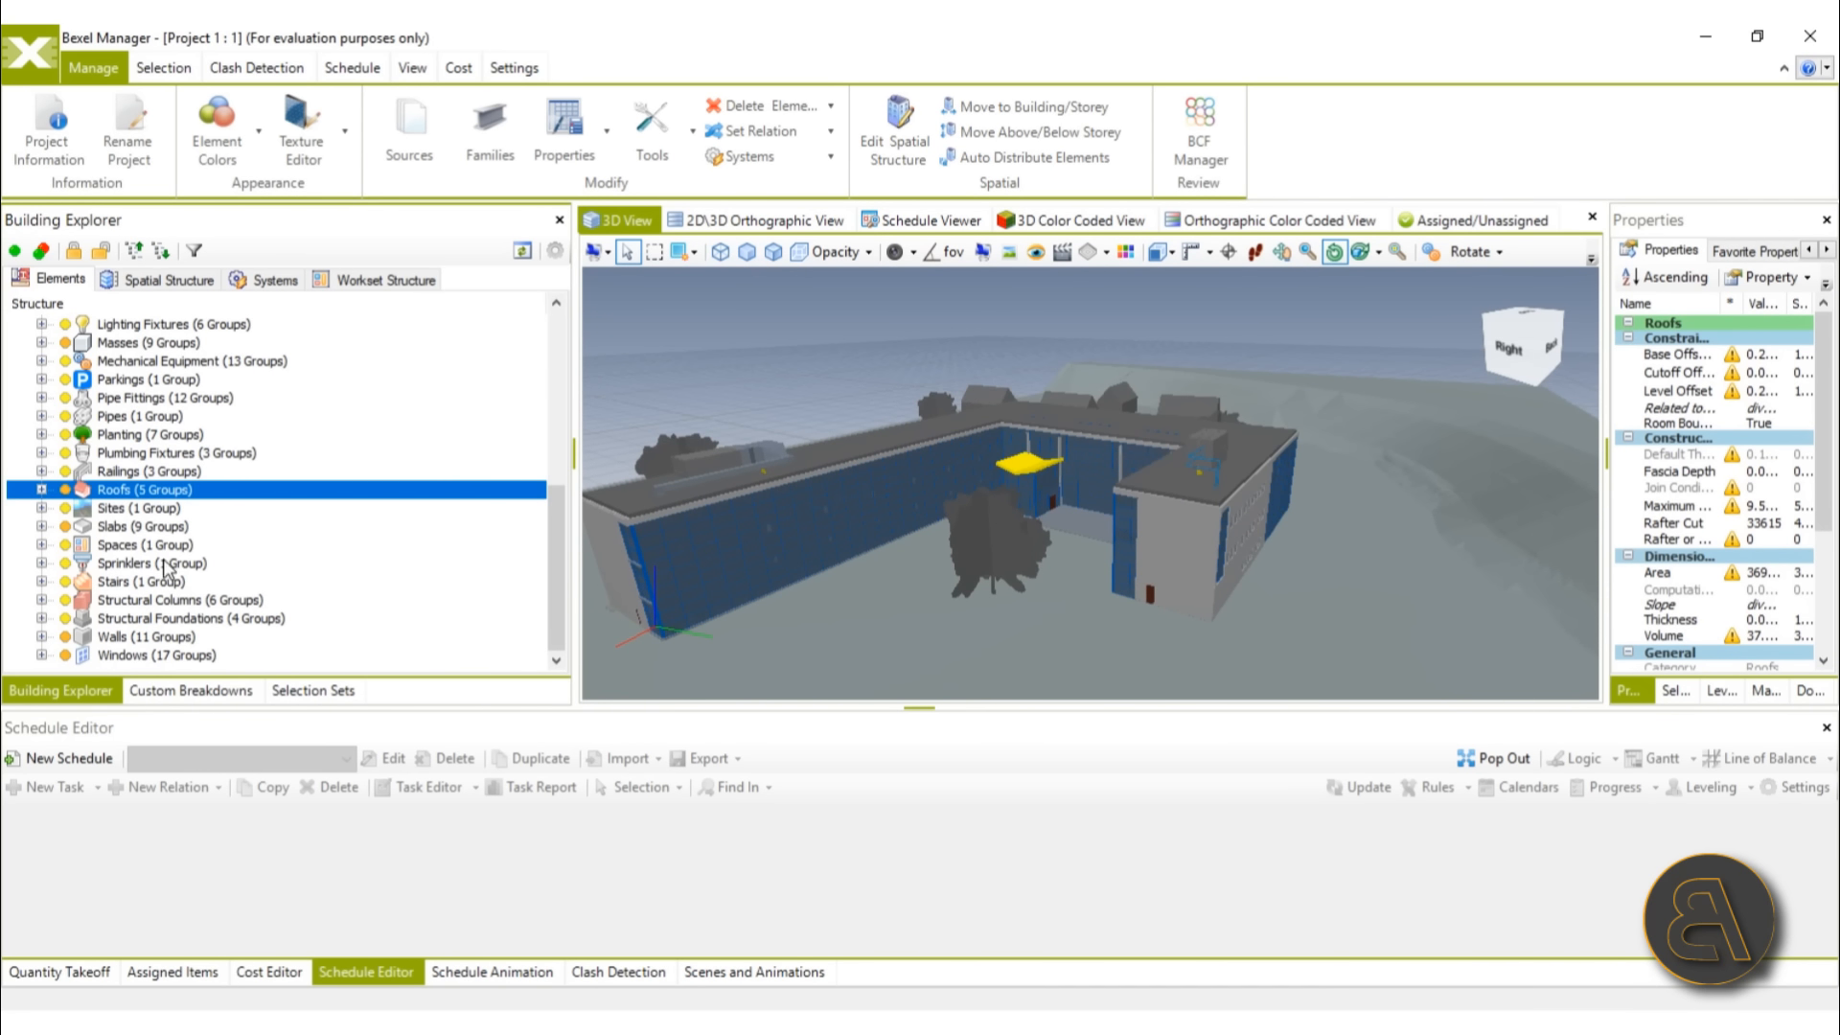
pyautogui.scroll(4, 158, 561)
pyautogui.scroll(-4, 155, 560)
pyautogui.scroll(2, 127, 650)
pyautogui.scroll(-2, 125, 649)
pyautogui.click(133, 637)
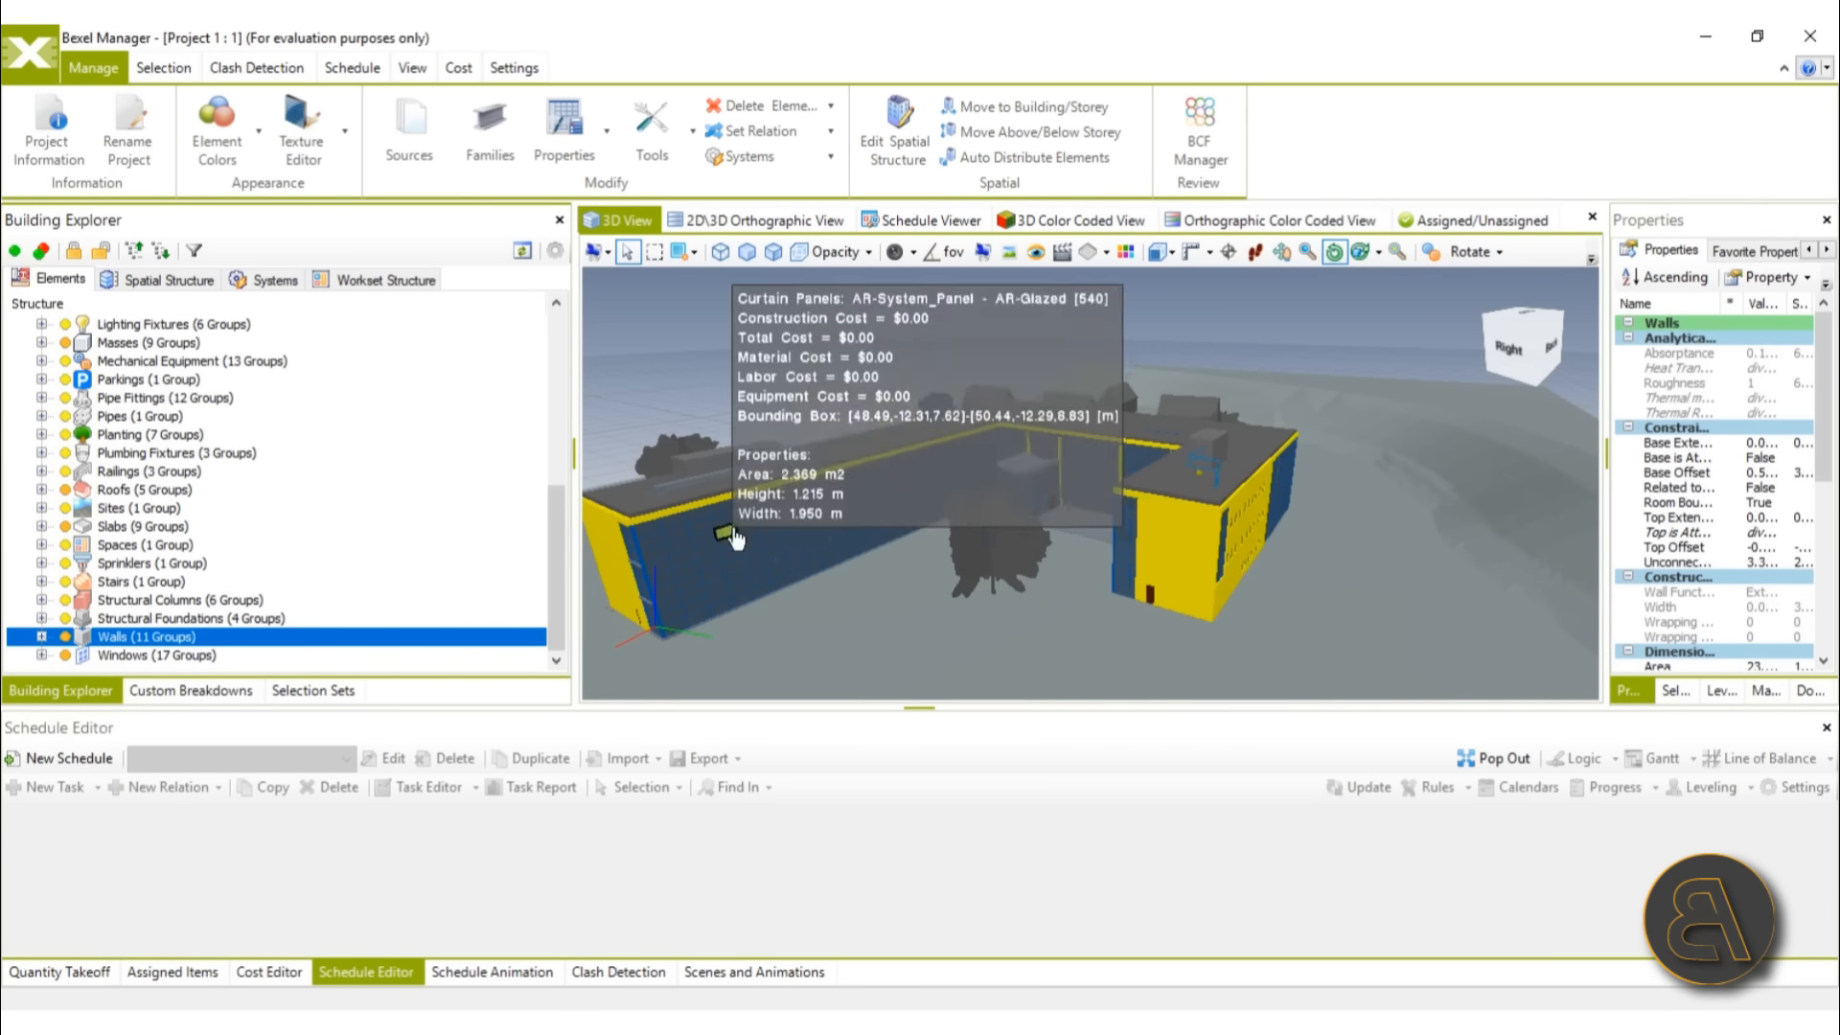
pyautogui.click(144, 490)
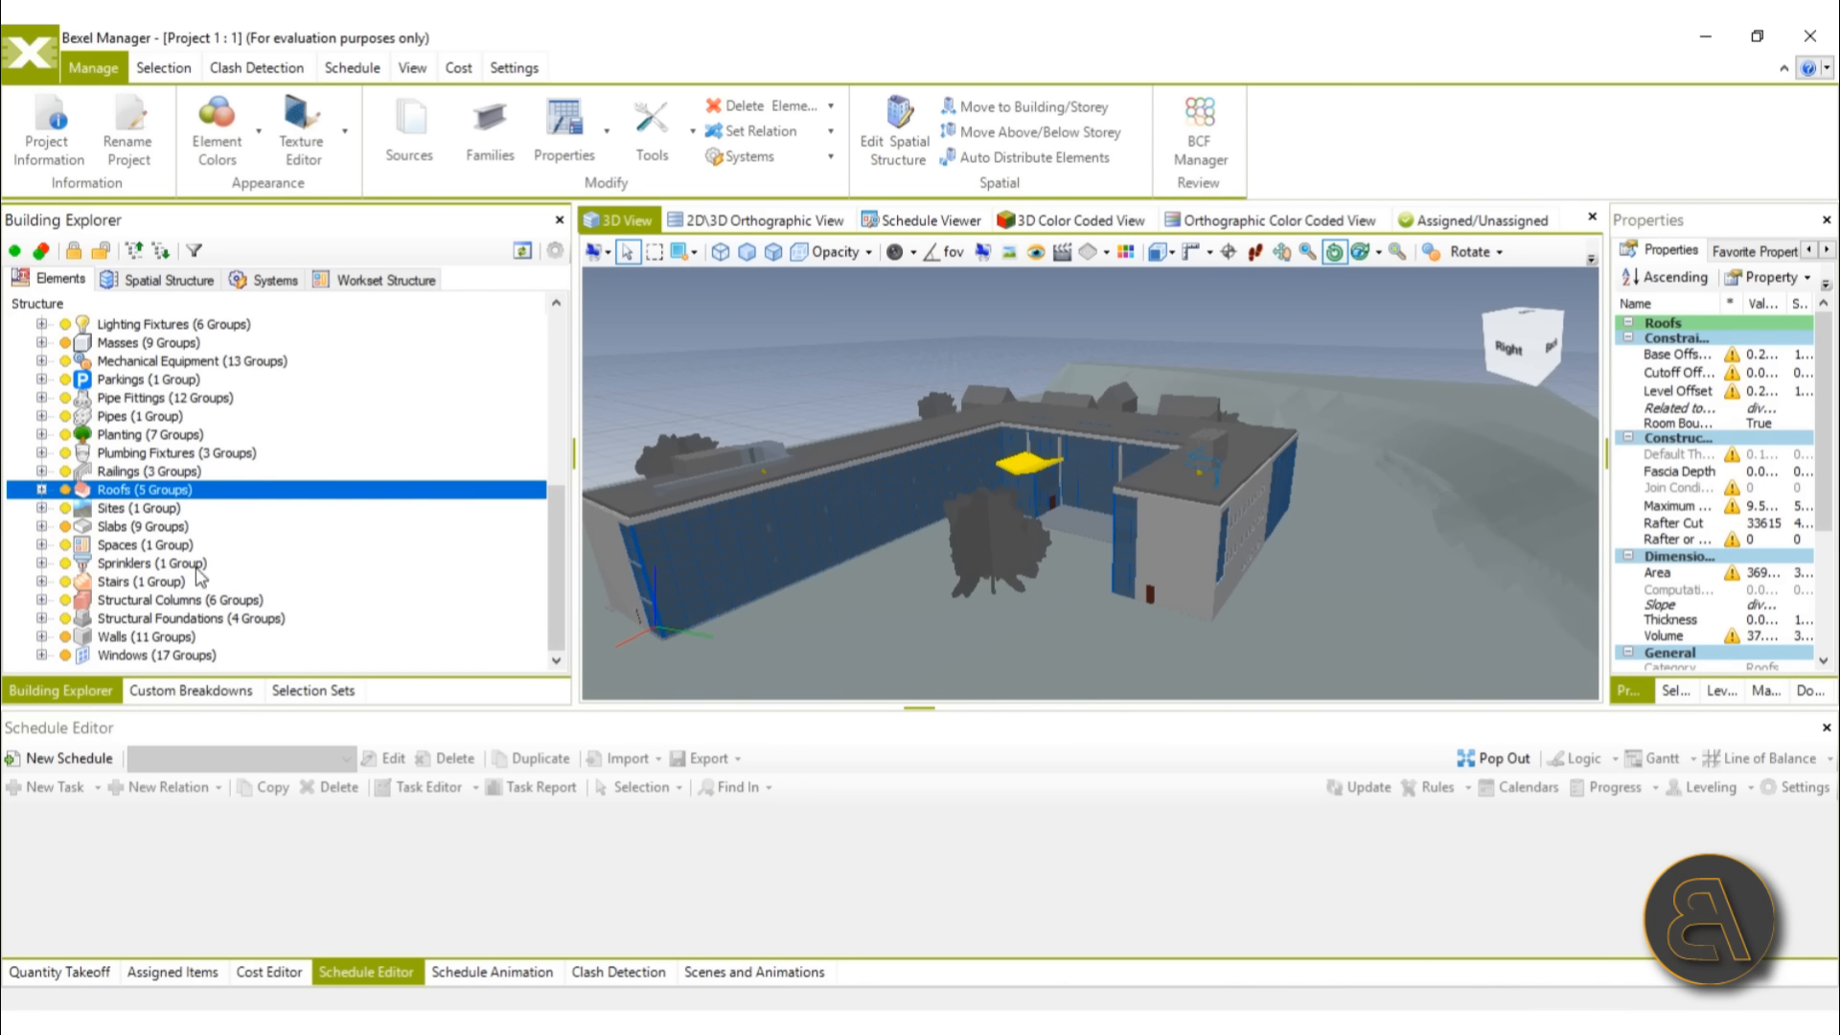
# Step: Clear the element selection and create a selection set folder named Strutural at the project level
pyautogui.click(307, 692)
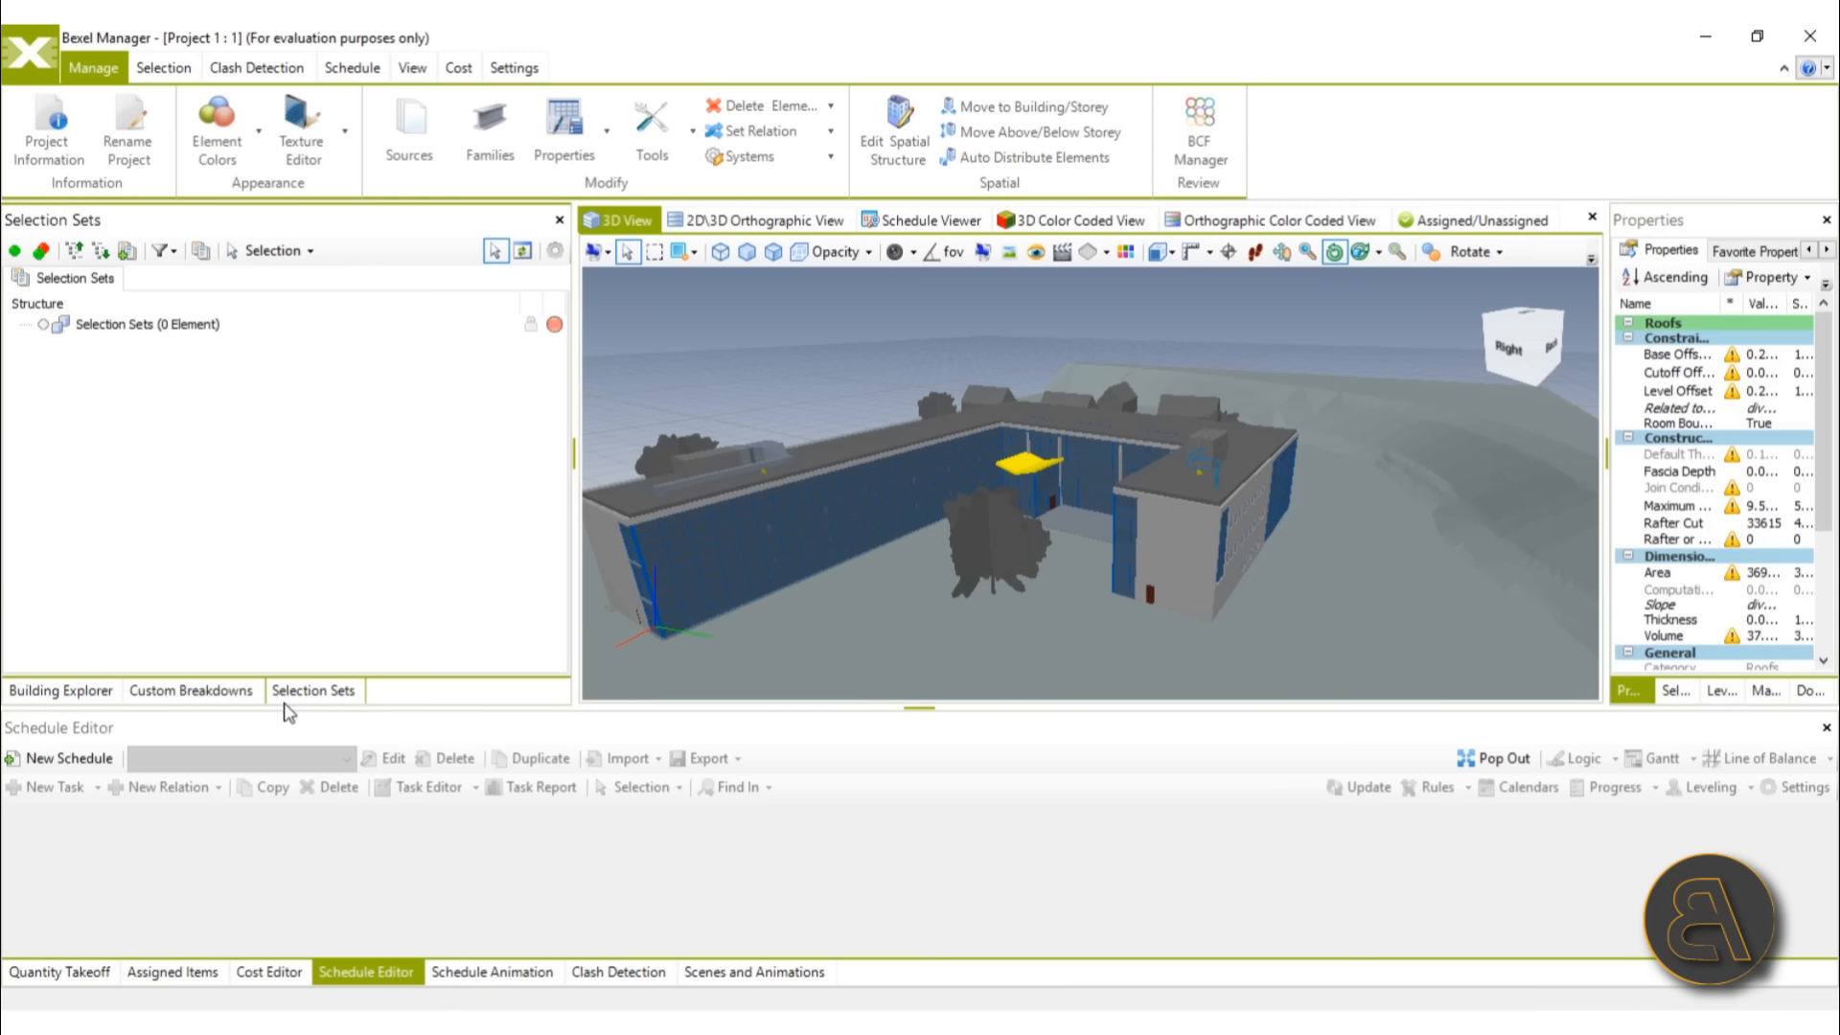
pyautogui.click(773, 372)
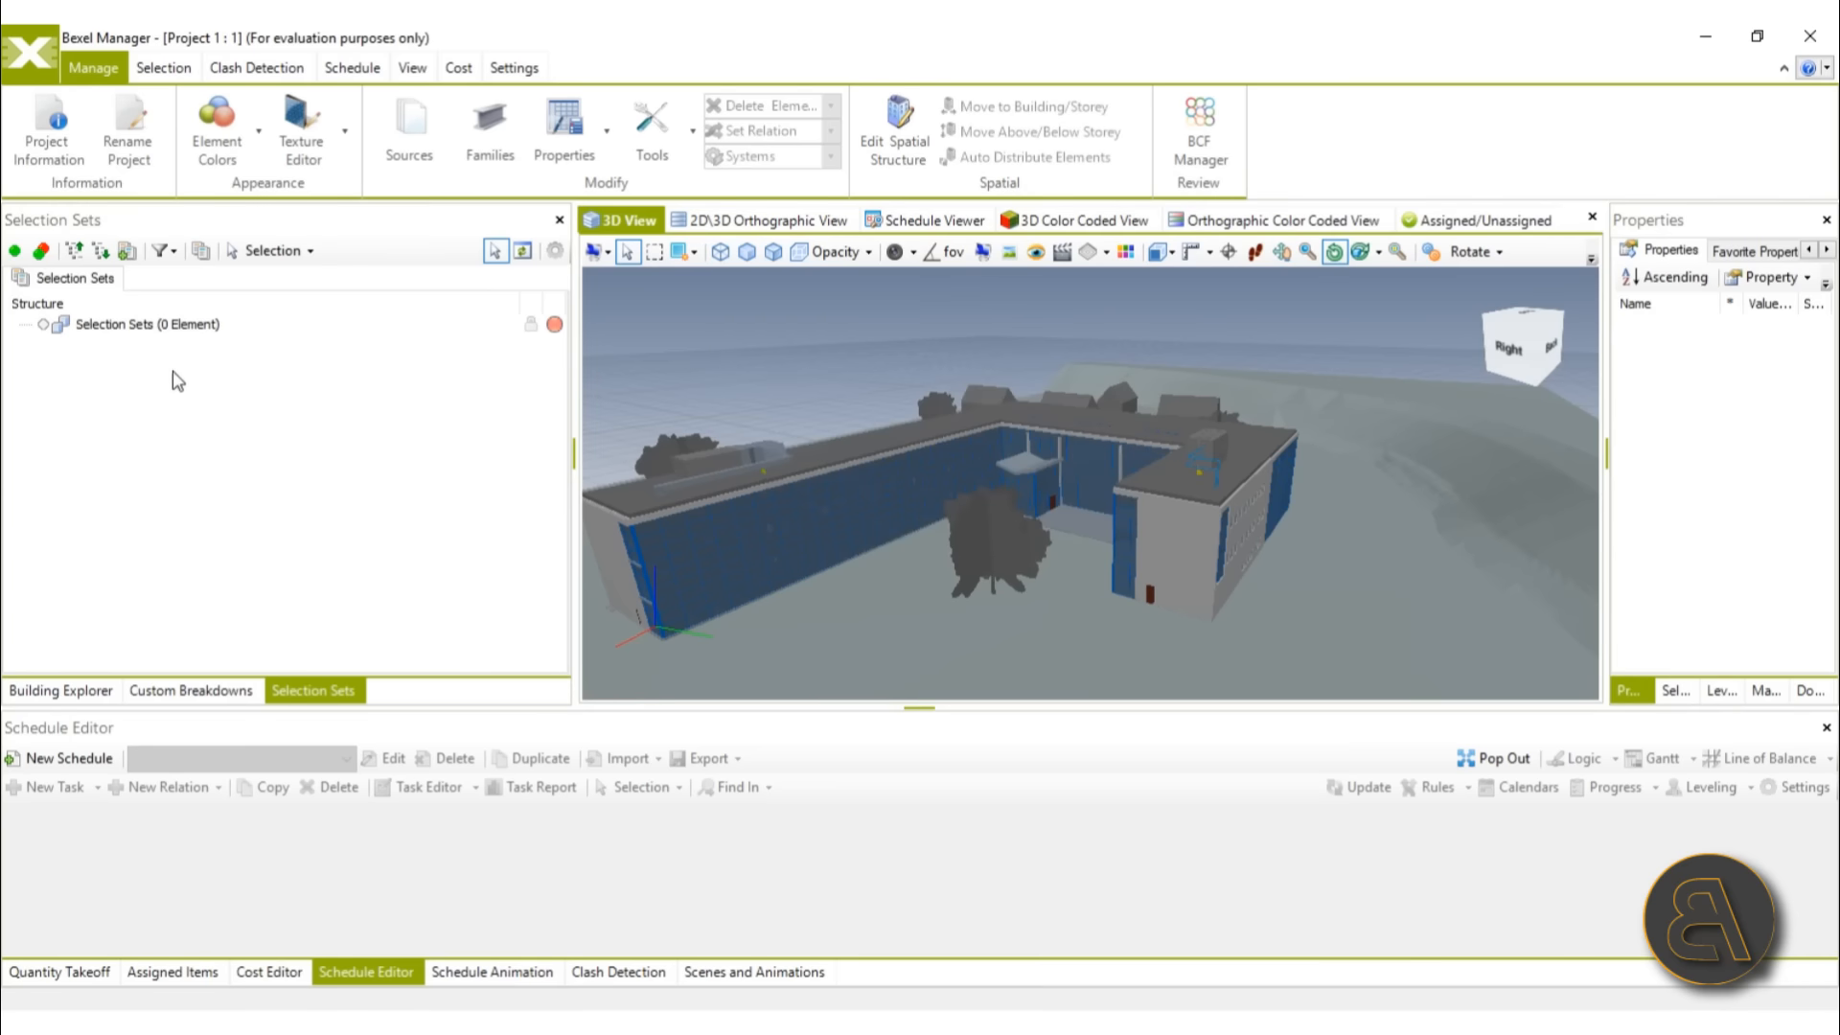
pyautogui.click(115, 326)
pyautogui.rightClick(115, 326)
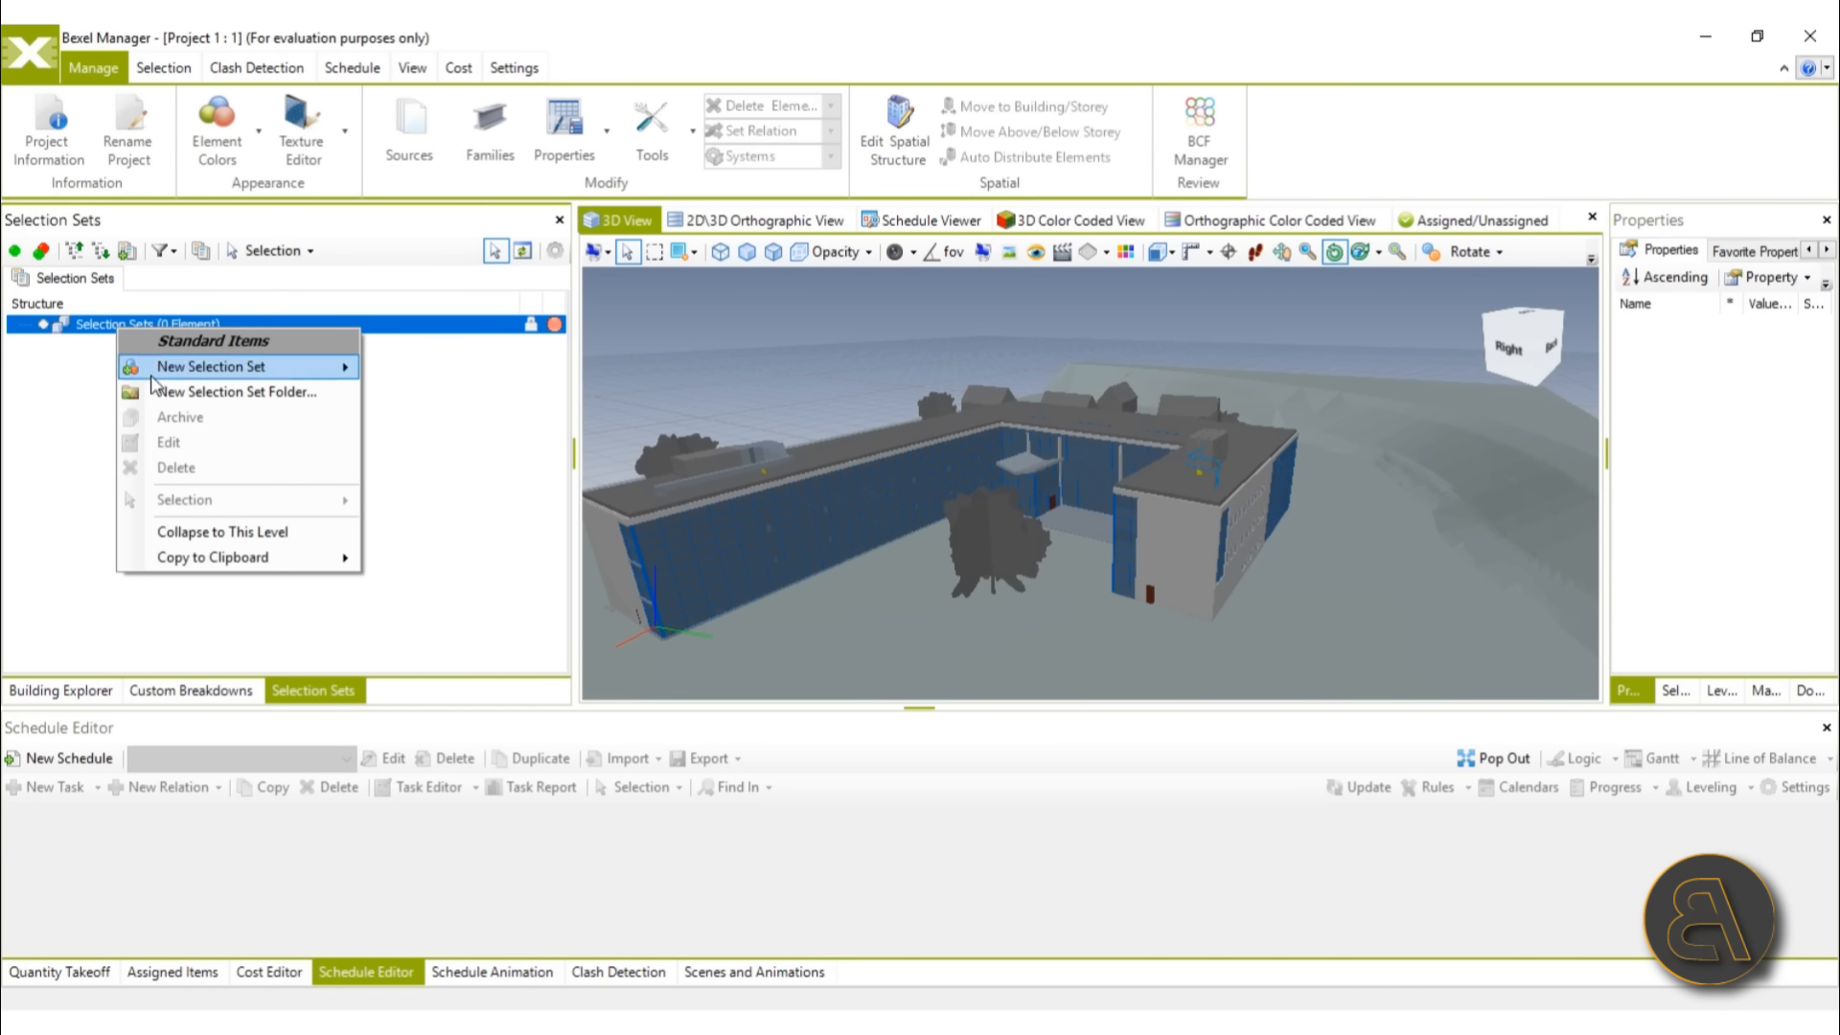
pyautogui.click(194, 397)
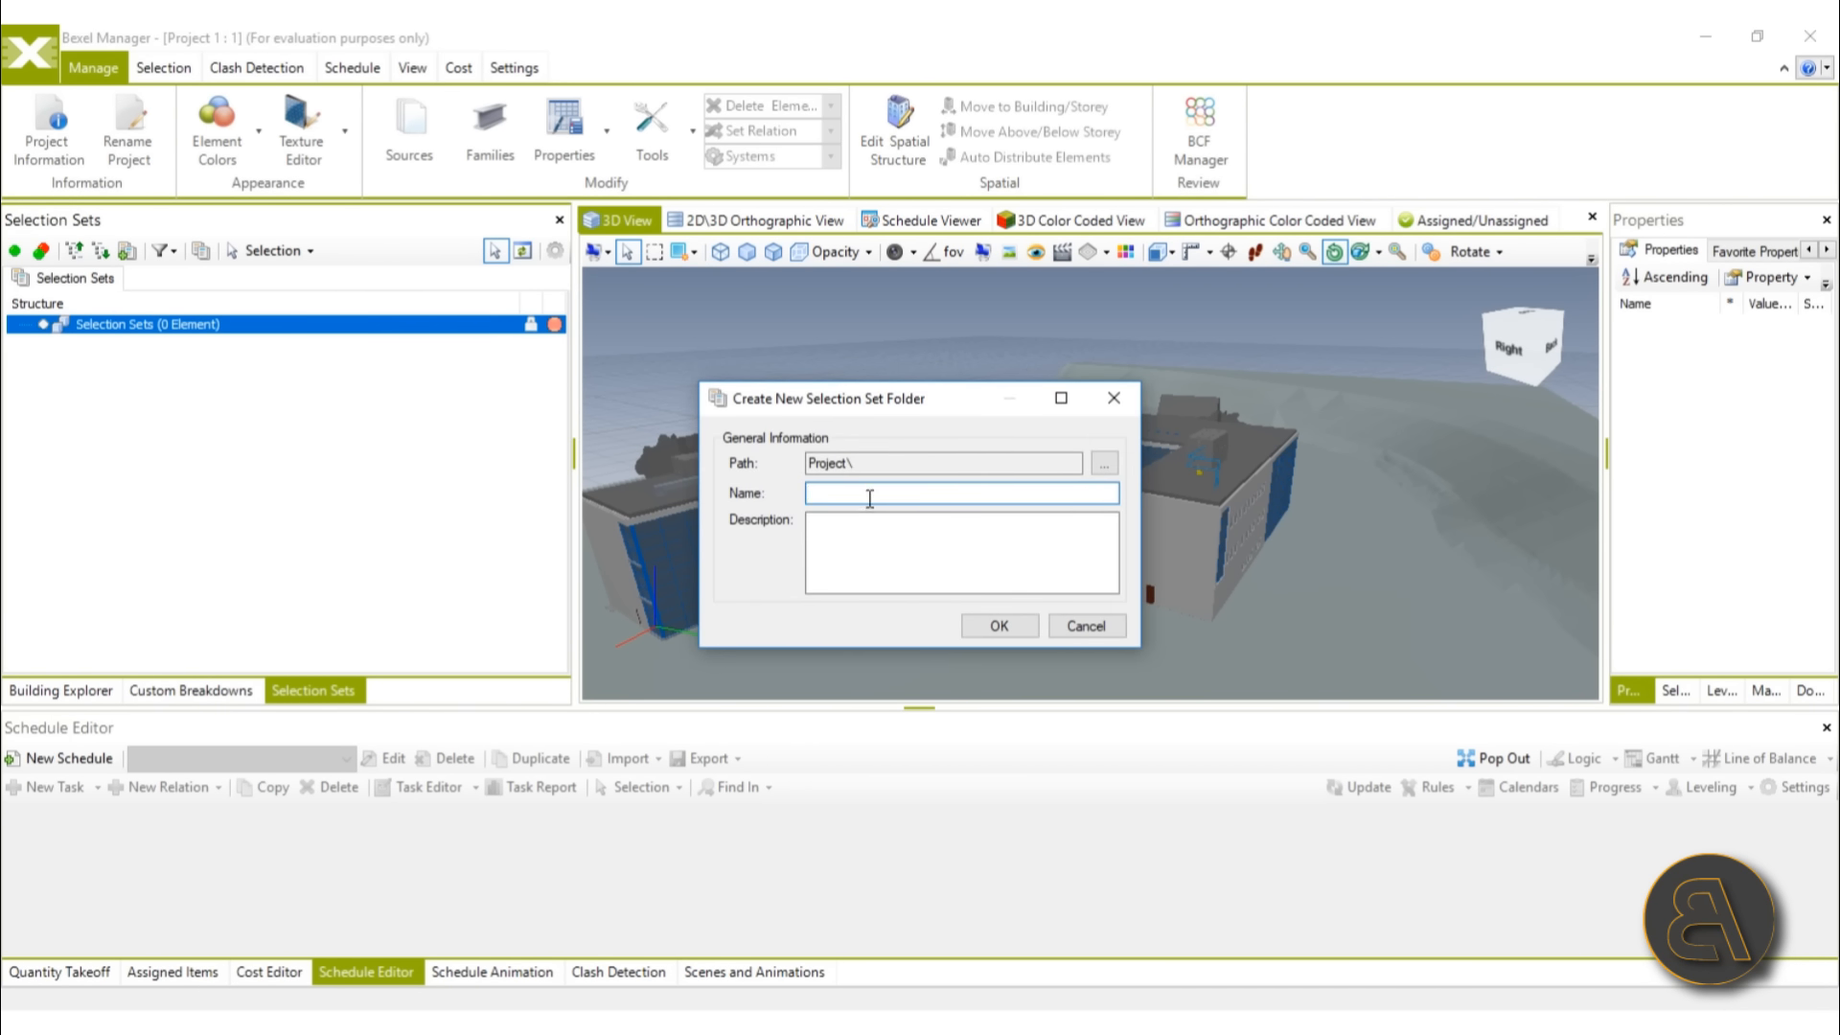
pyautogui.write('Strutural')
pyautogui.click(997, 628)
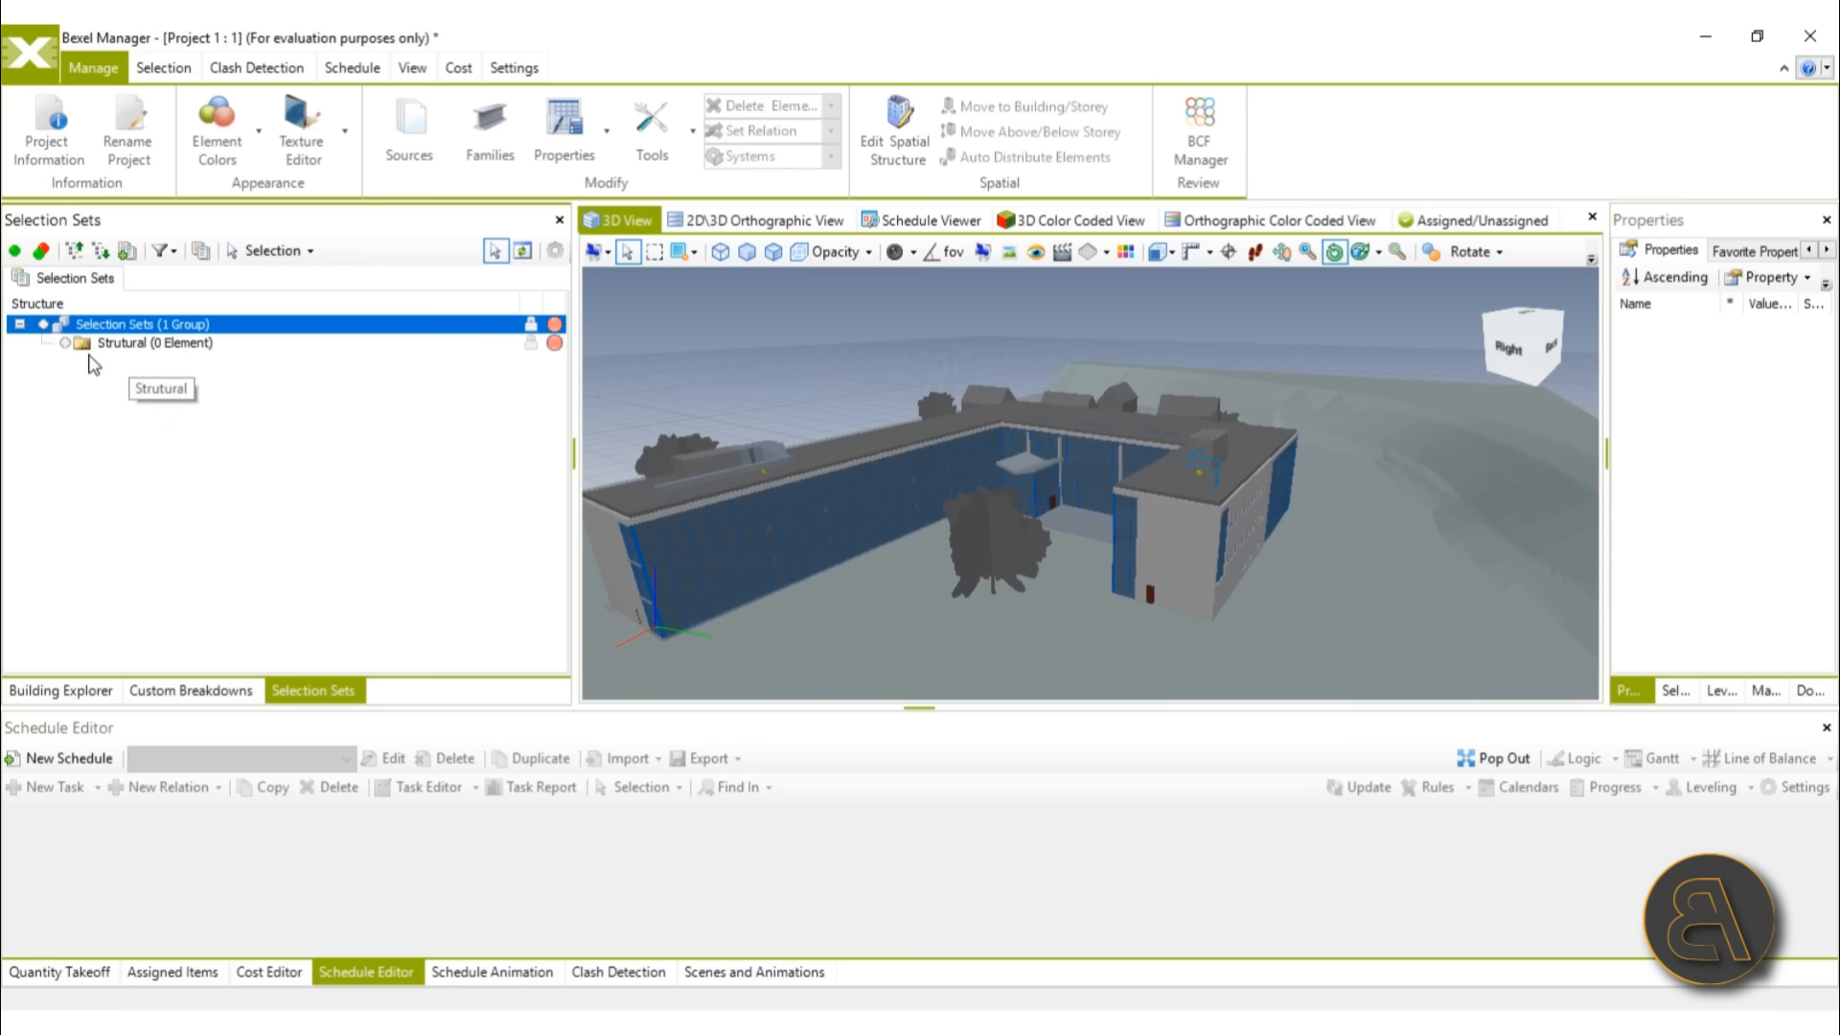
# Step: Start a rule-based selection set inside the Strutural folder, using Element Query as the reference object type
pyautogui.rightClick(172, 352)
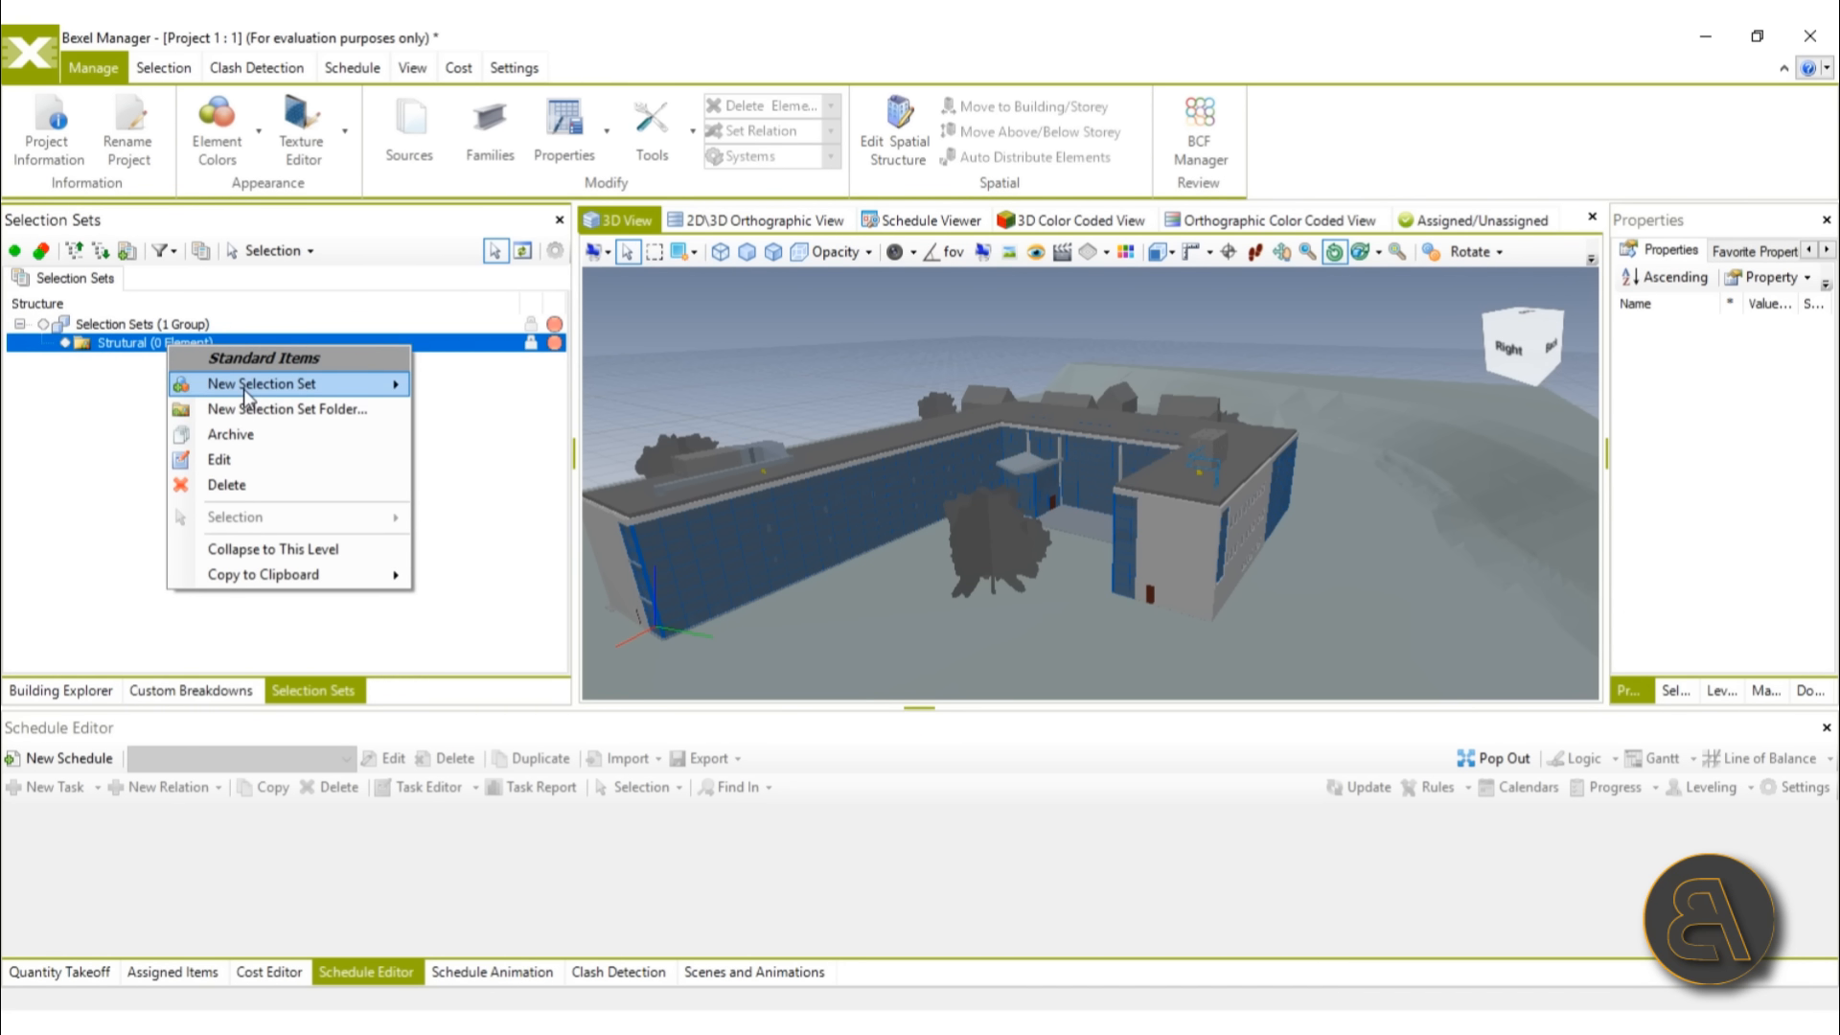
pyautogui.moveTo(247, 396)
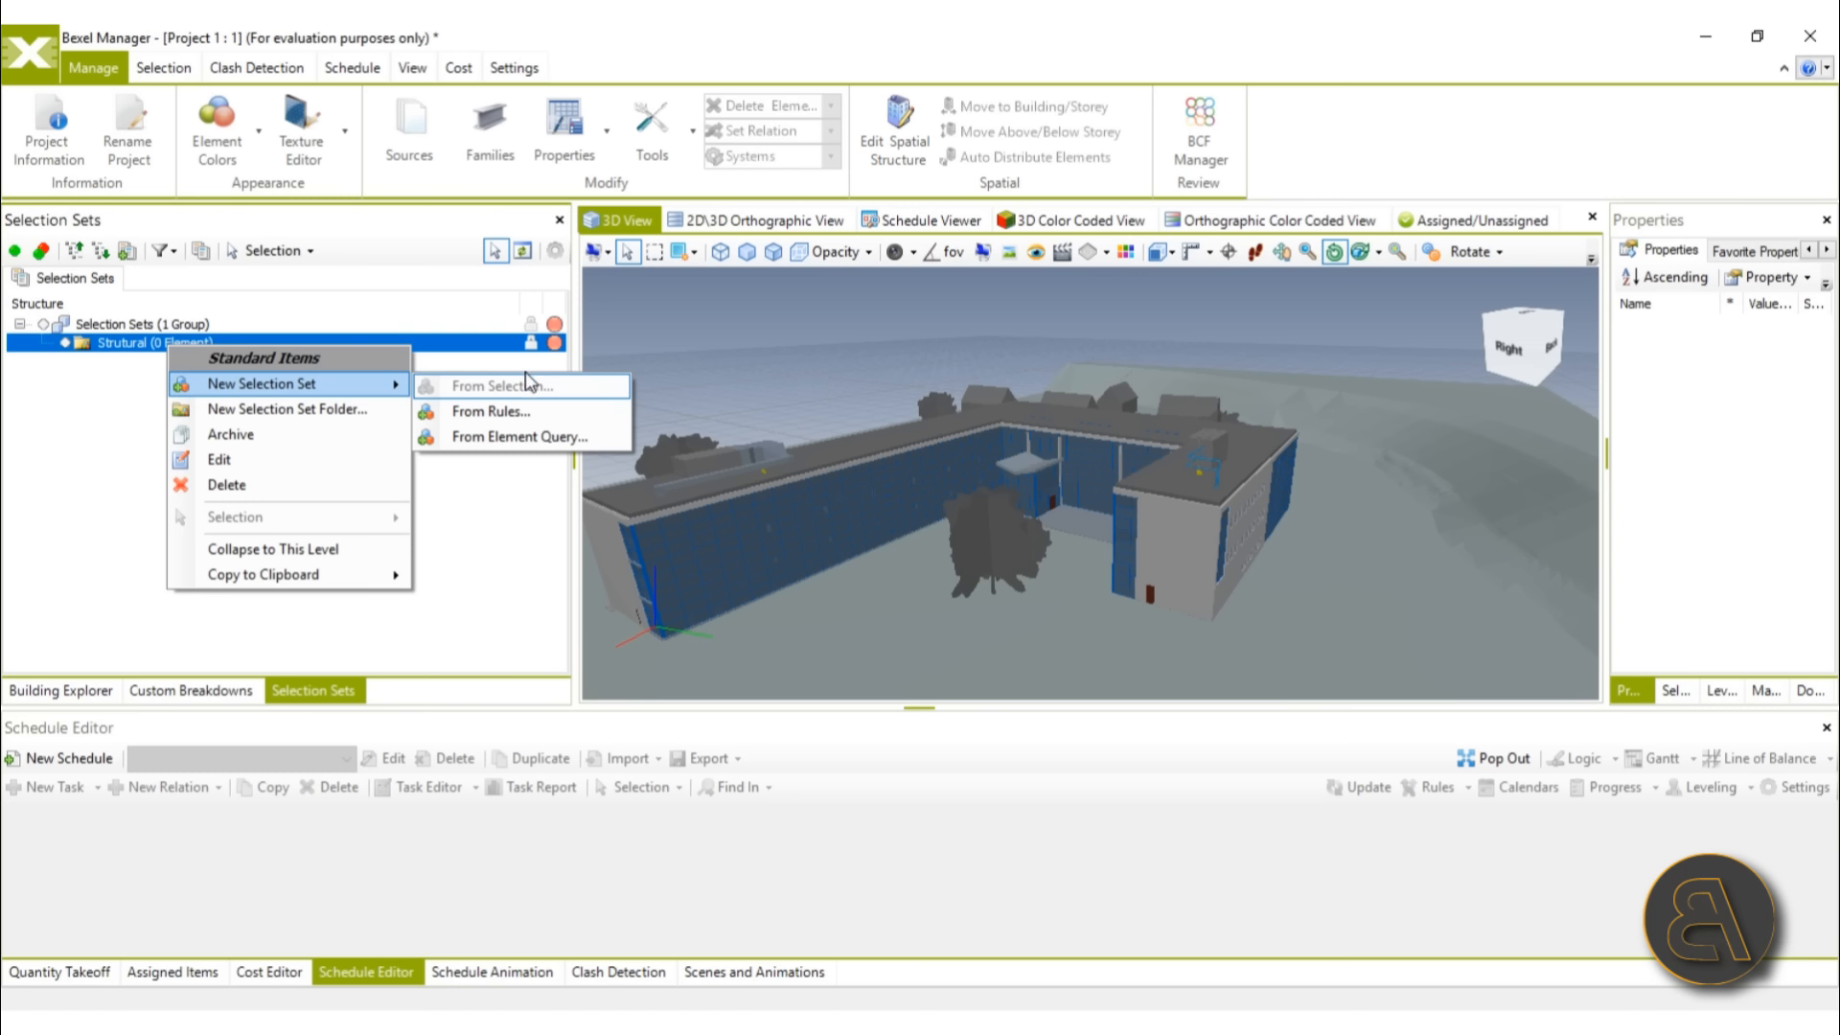
pyautogui.click(486, 414)
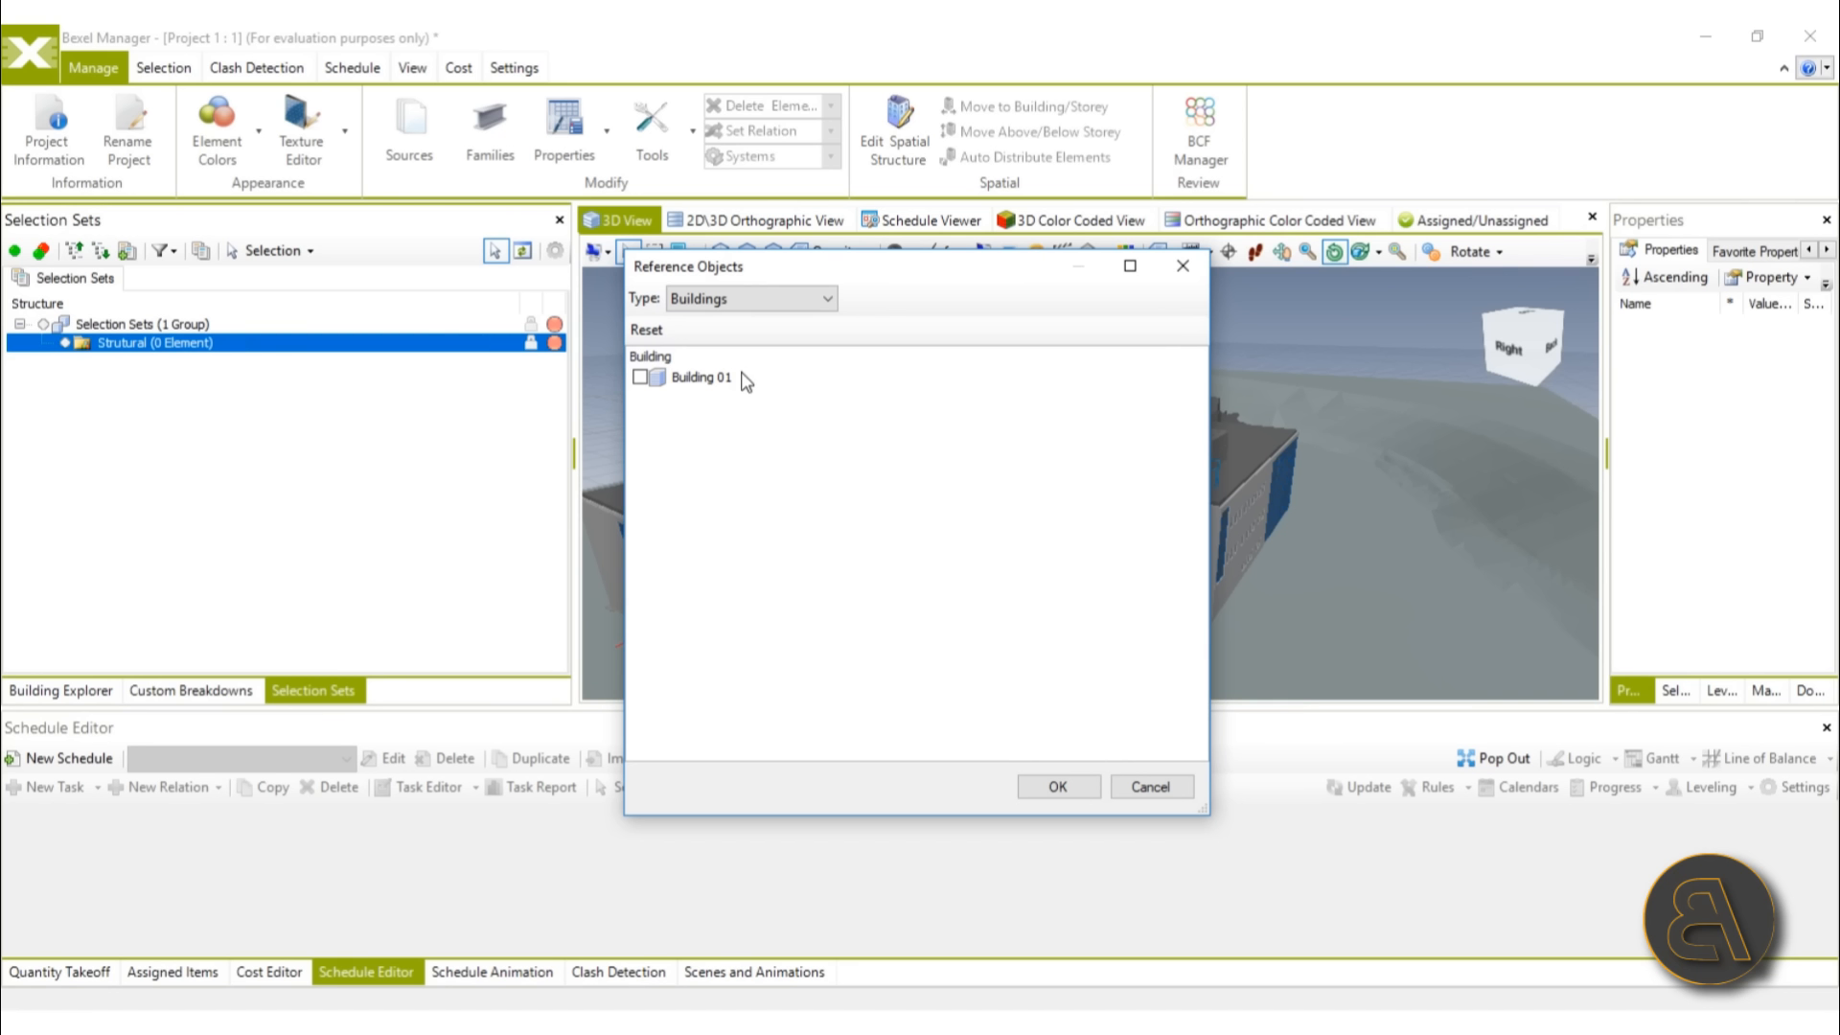
pyautogui.click(640, 379)
pyautogui.click(742, 298)
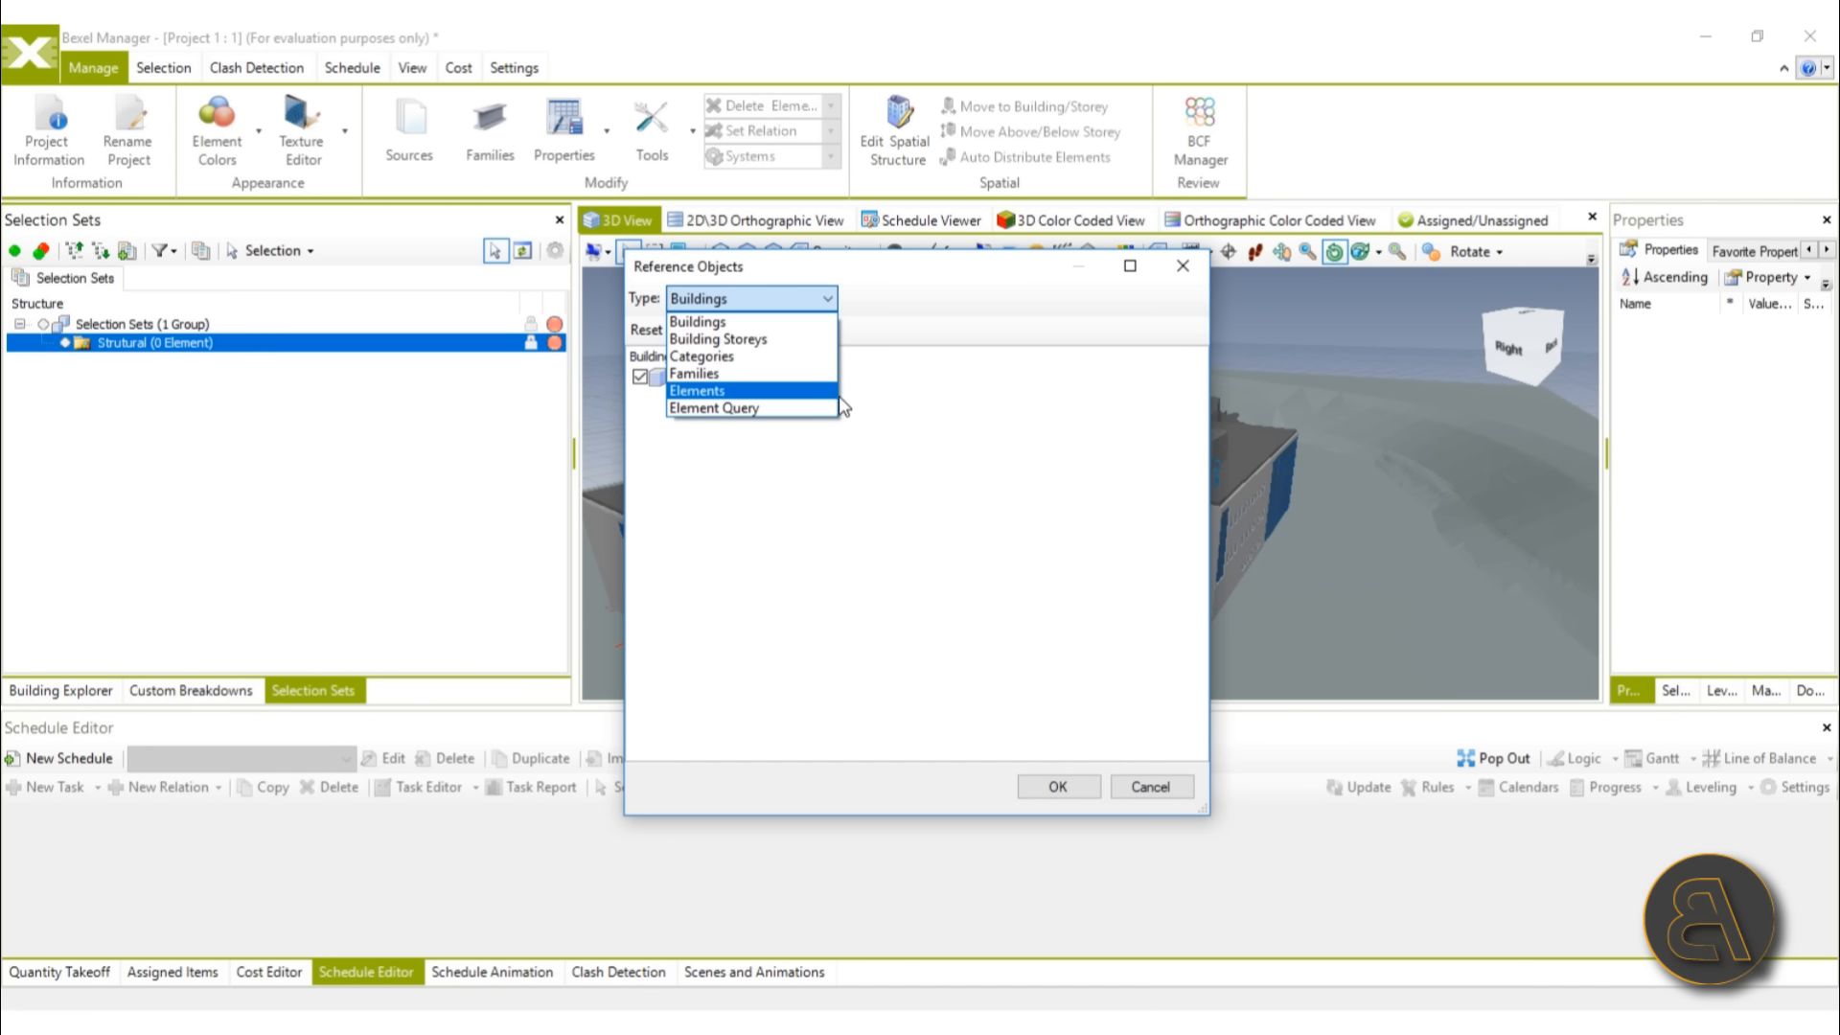
pyautogui.click(694, 413)
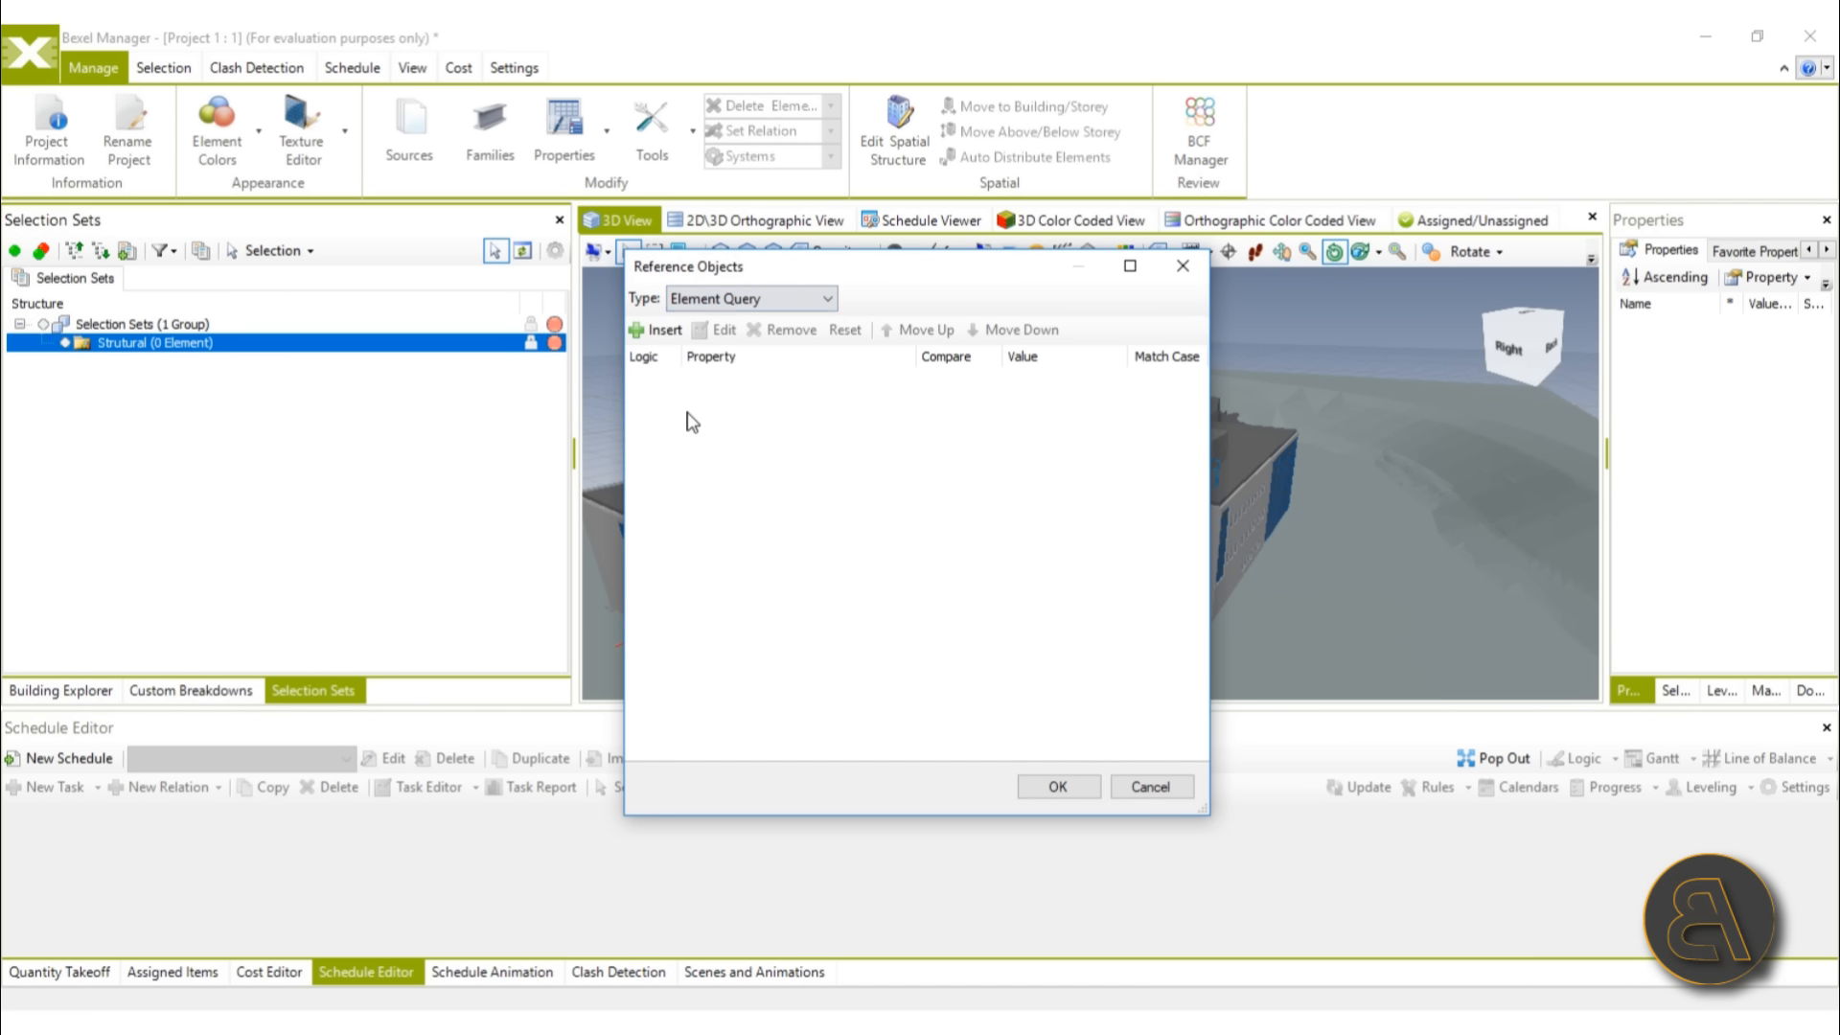
# Step: Add a query rule that includes elements whose Workset Name (Text) contains ST
pyautogui.click(661, 331)
pyautogui.moveTo(826, 350); pyautogui.dragTo(803, 345)
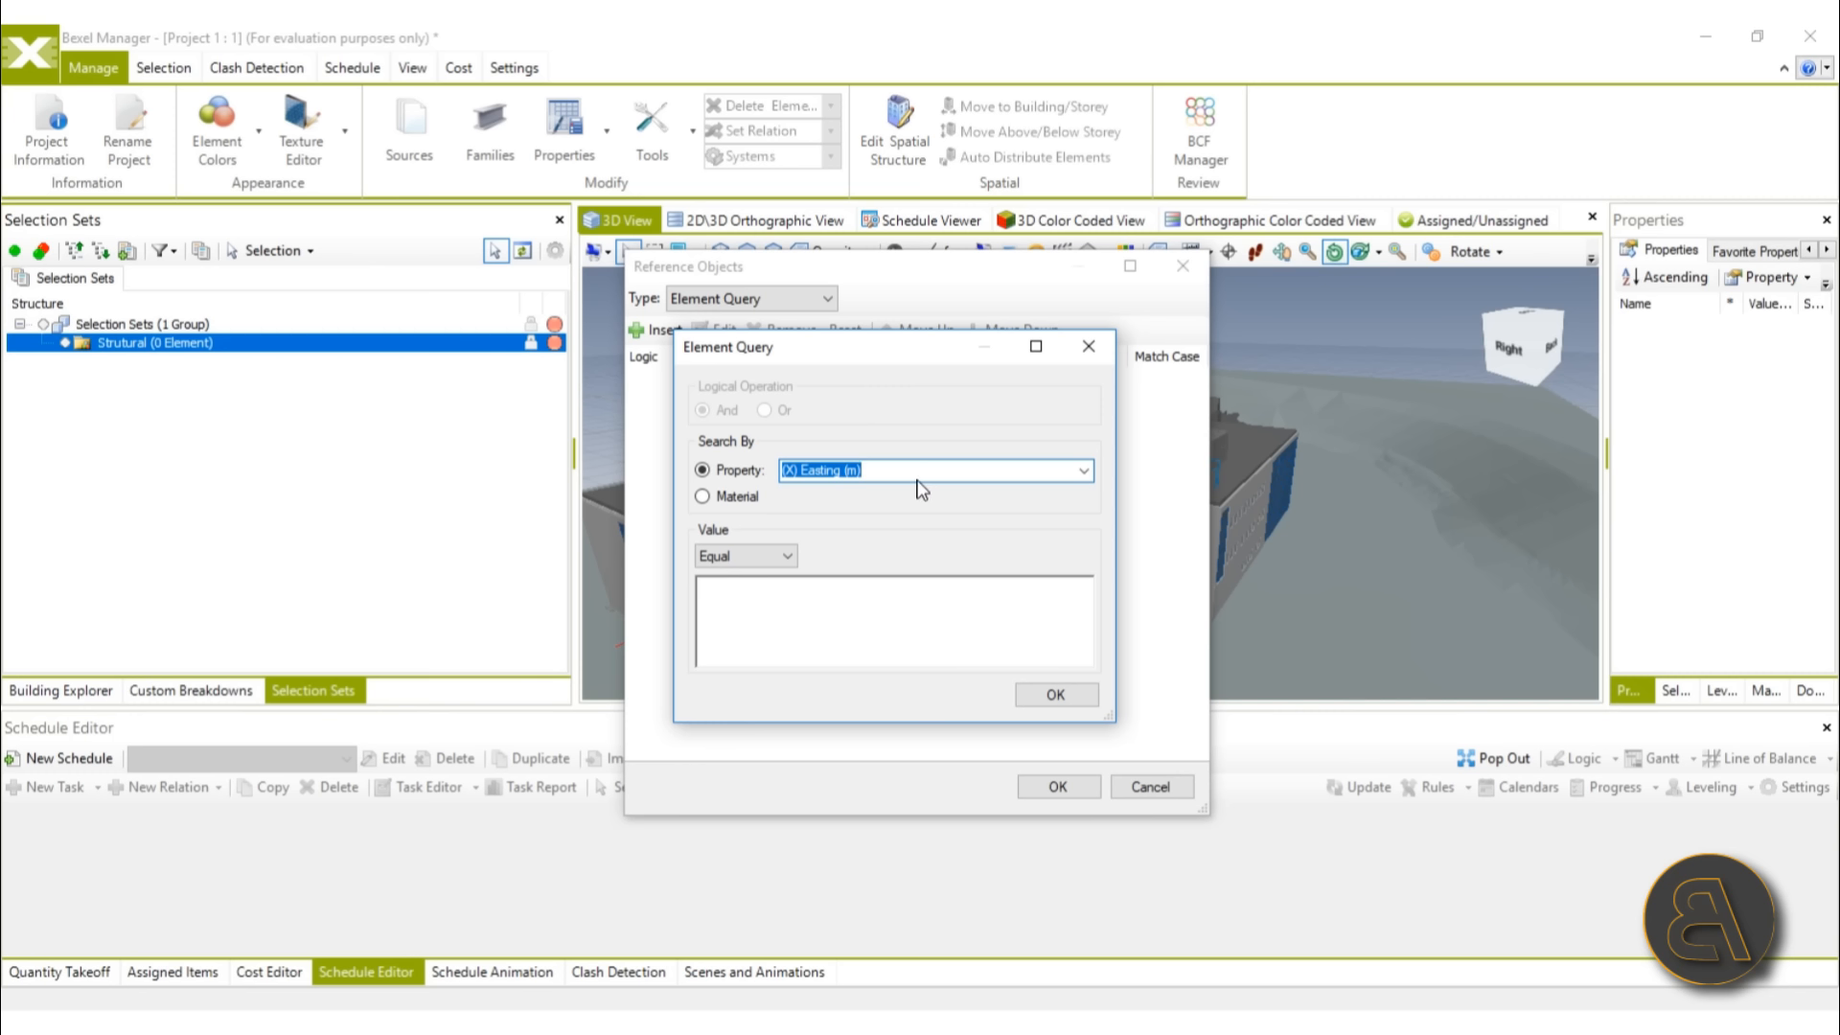
pyautogui.write('work Plane (Text')
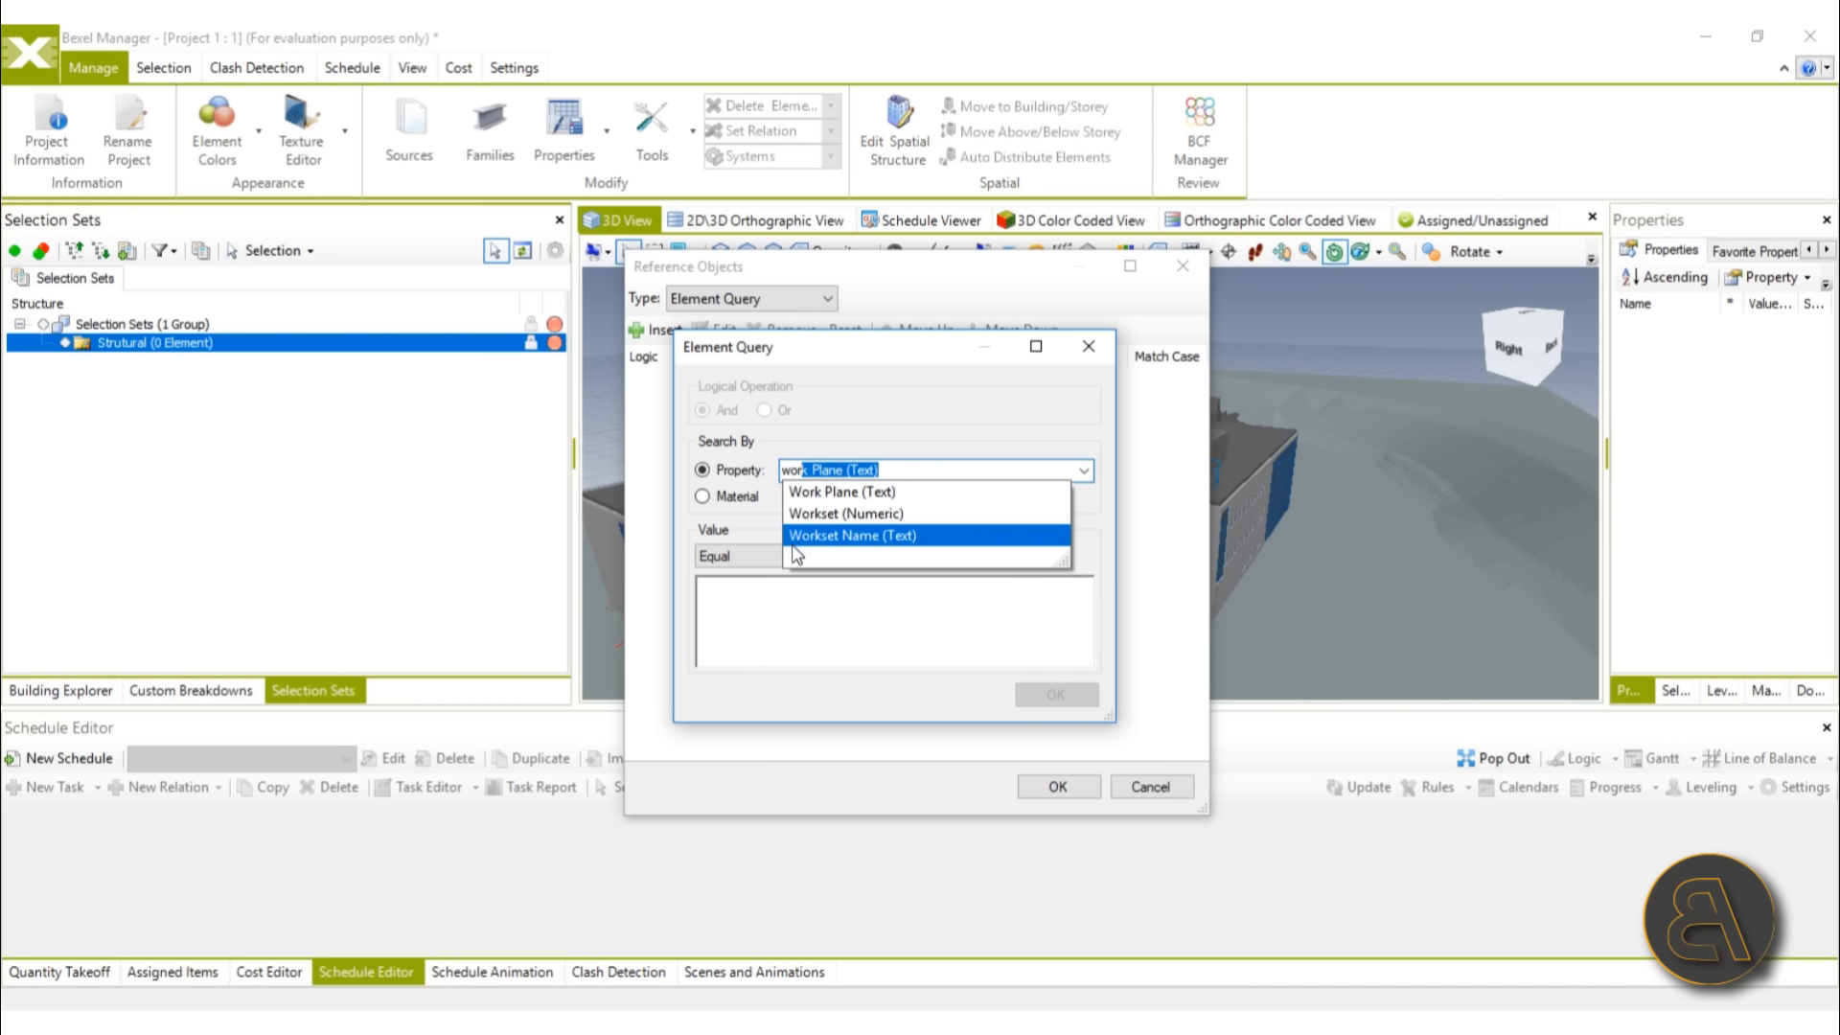
pyautogui.click(840, 539)
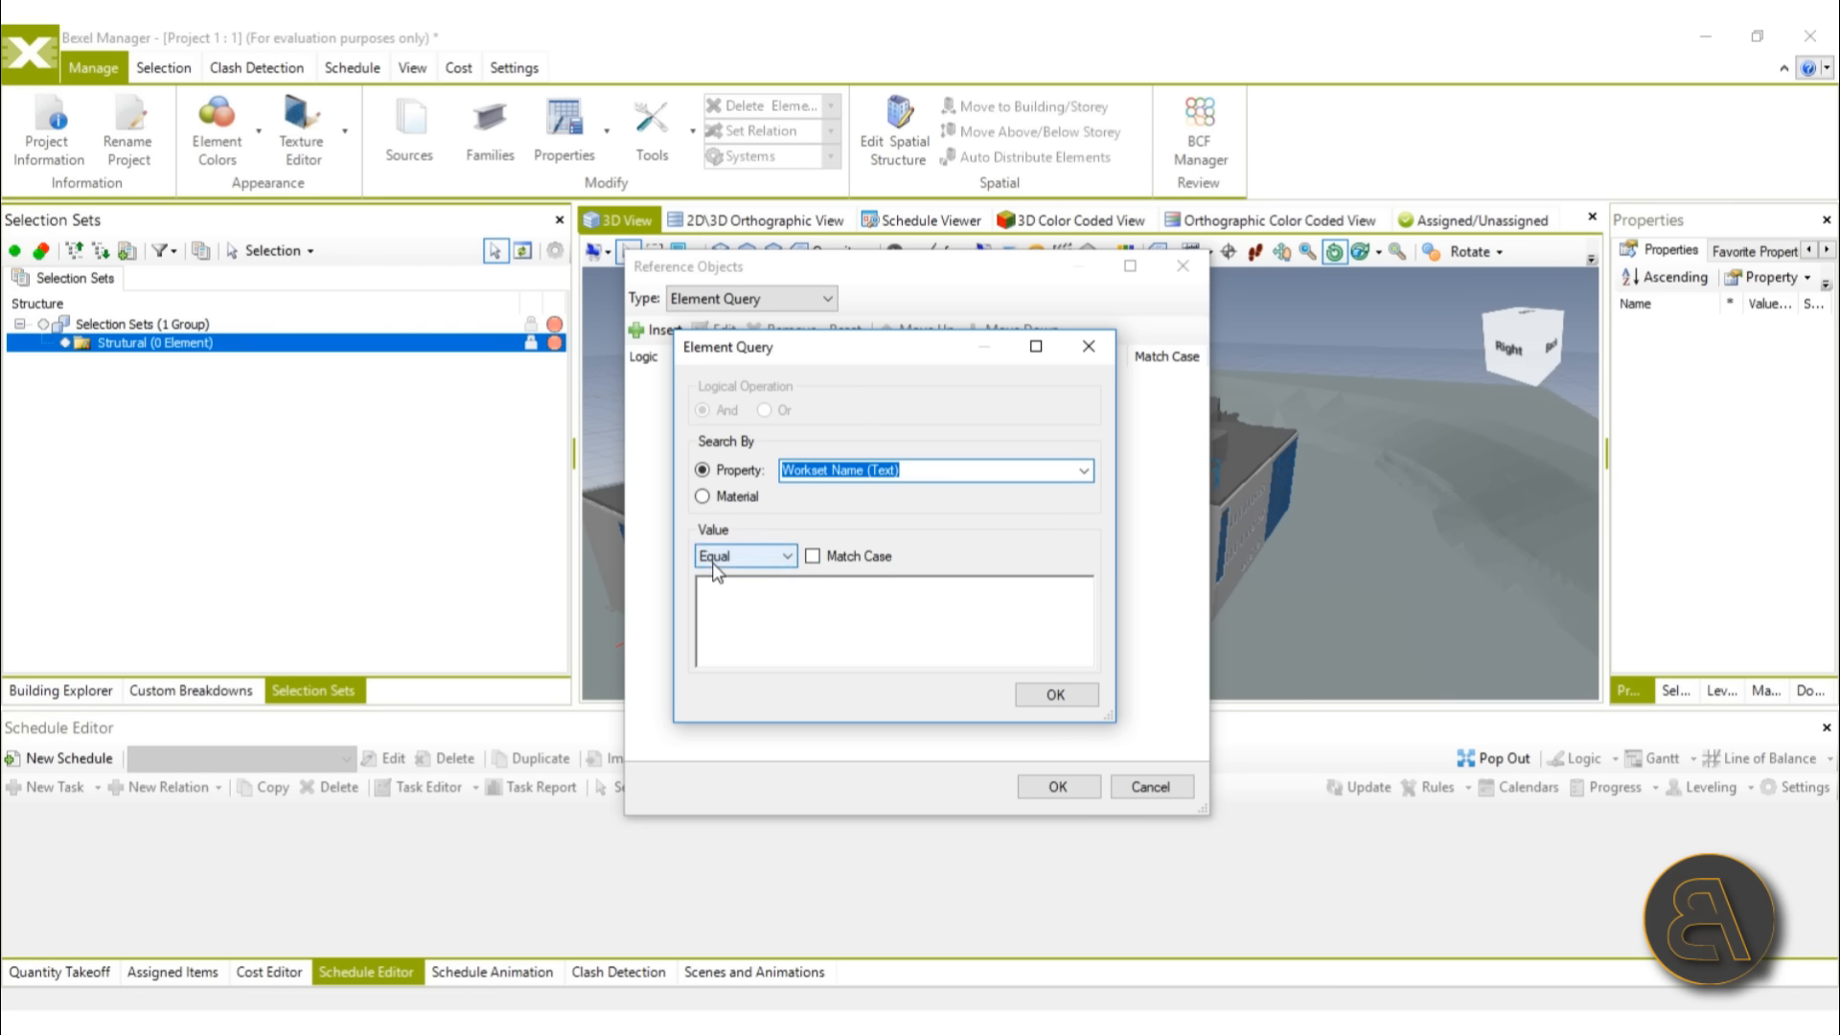
pyautogui.click(739, 557)
pyautogui.click(748, 609)
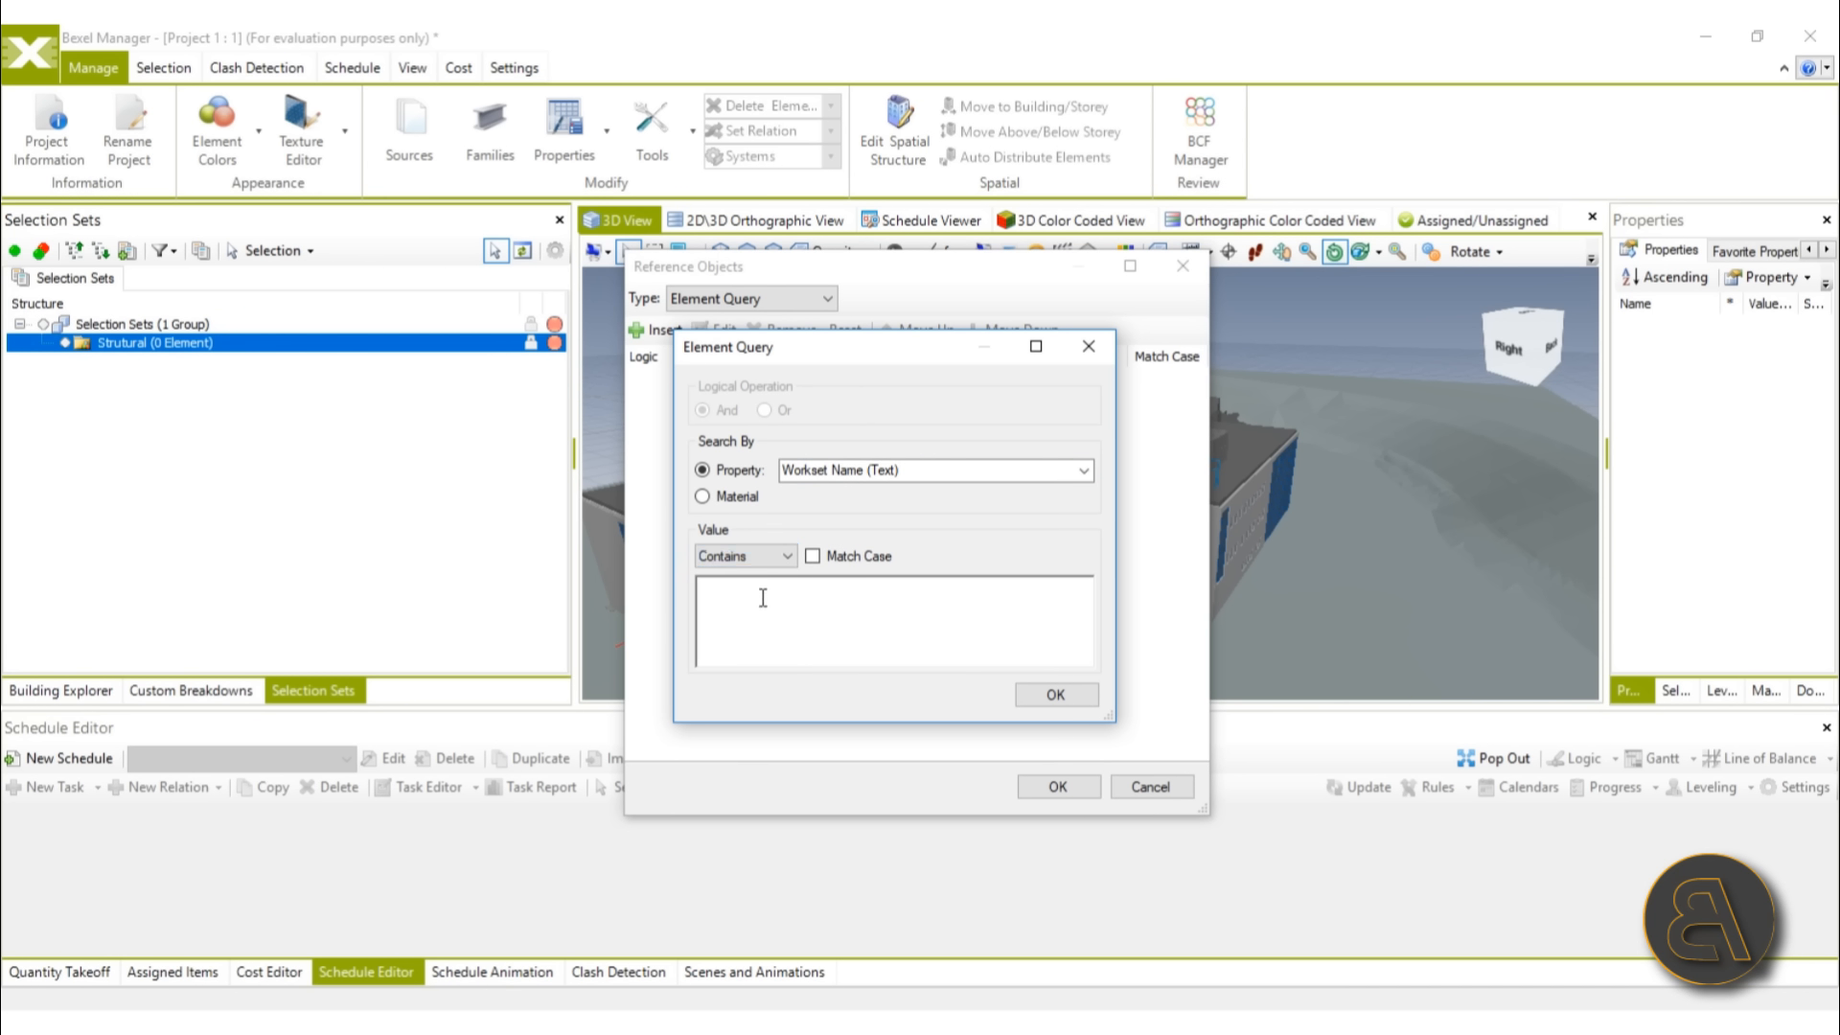
pyautogui.write('ST')
pyautogui.click(1054, 696)
pyautogui.click(712, 377)
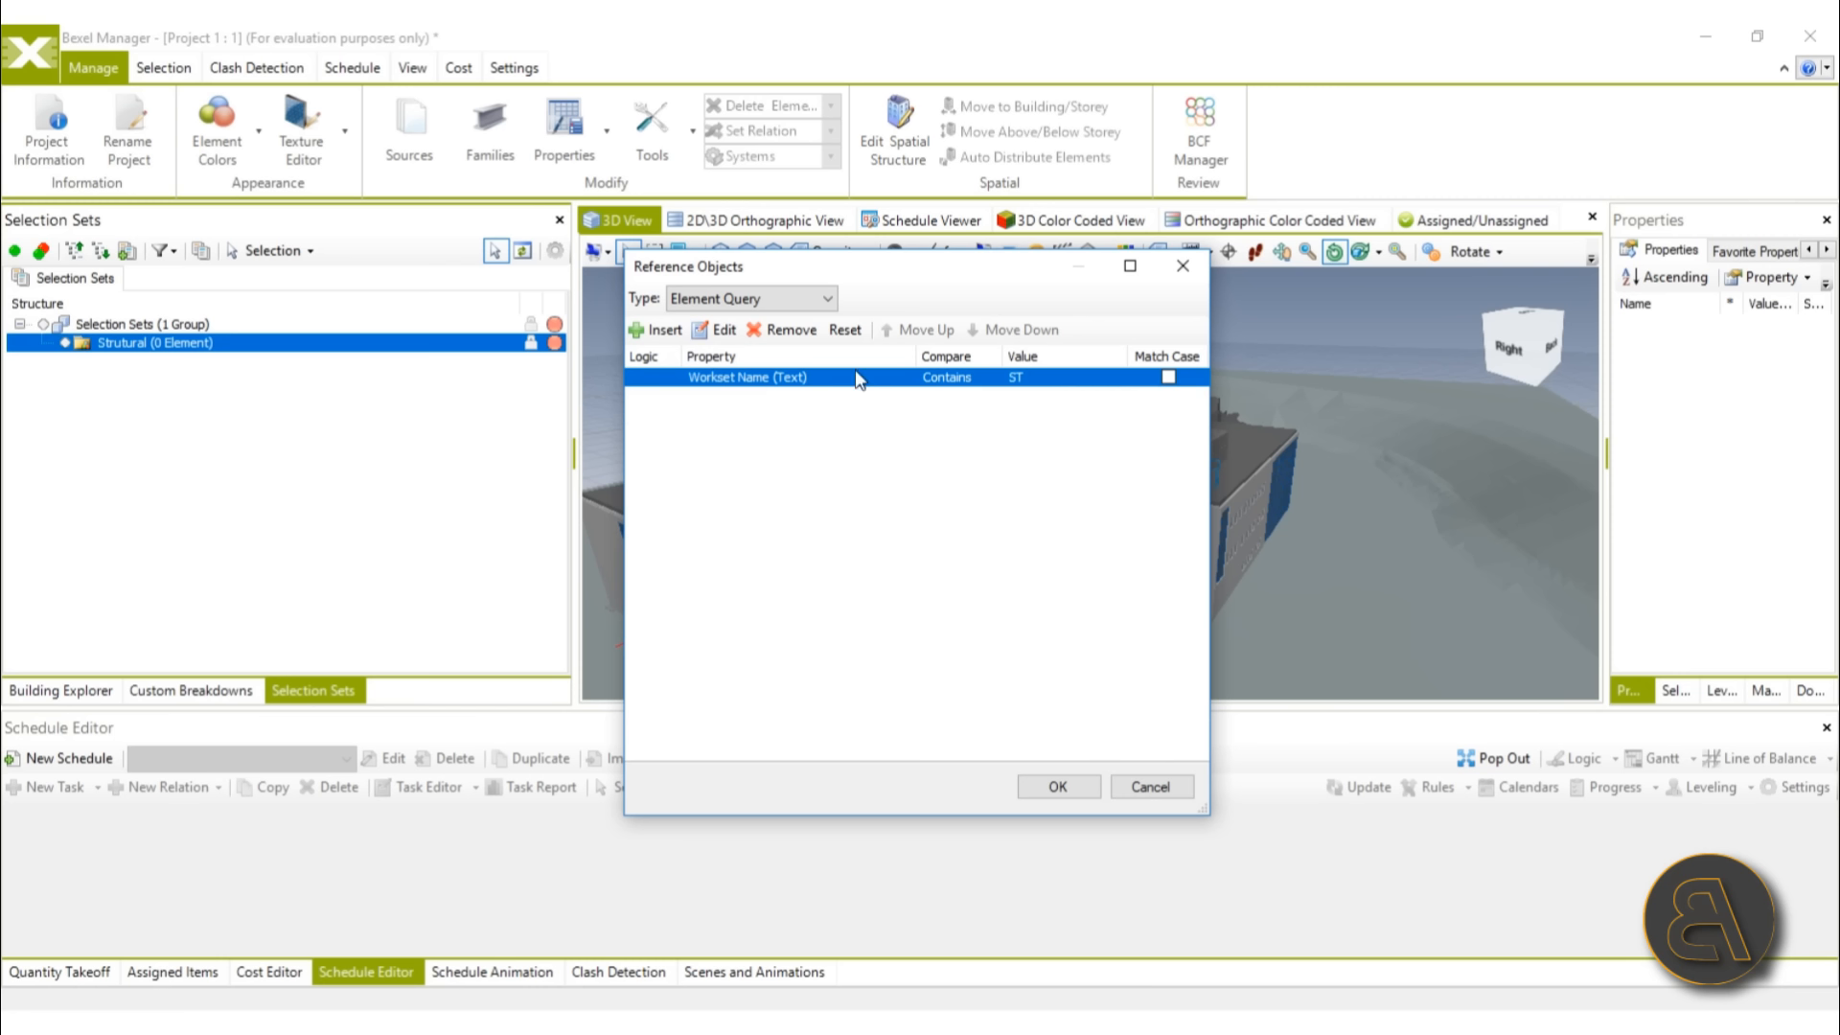
pyautogui.click(1059, 790)
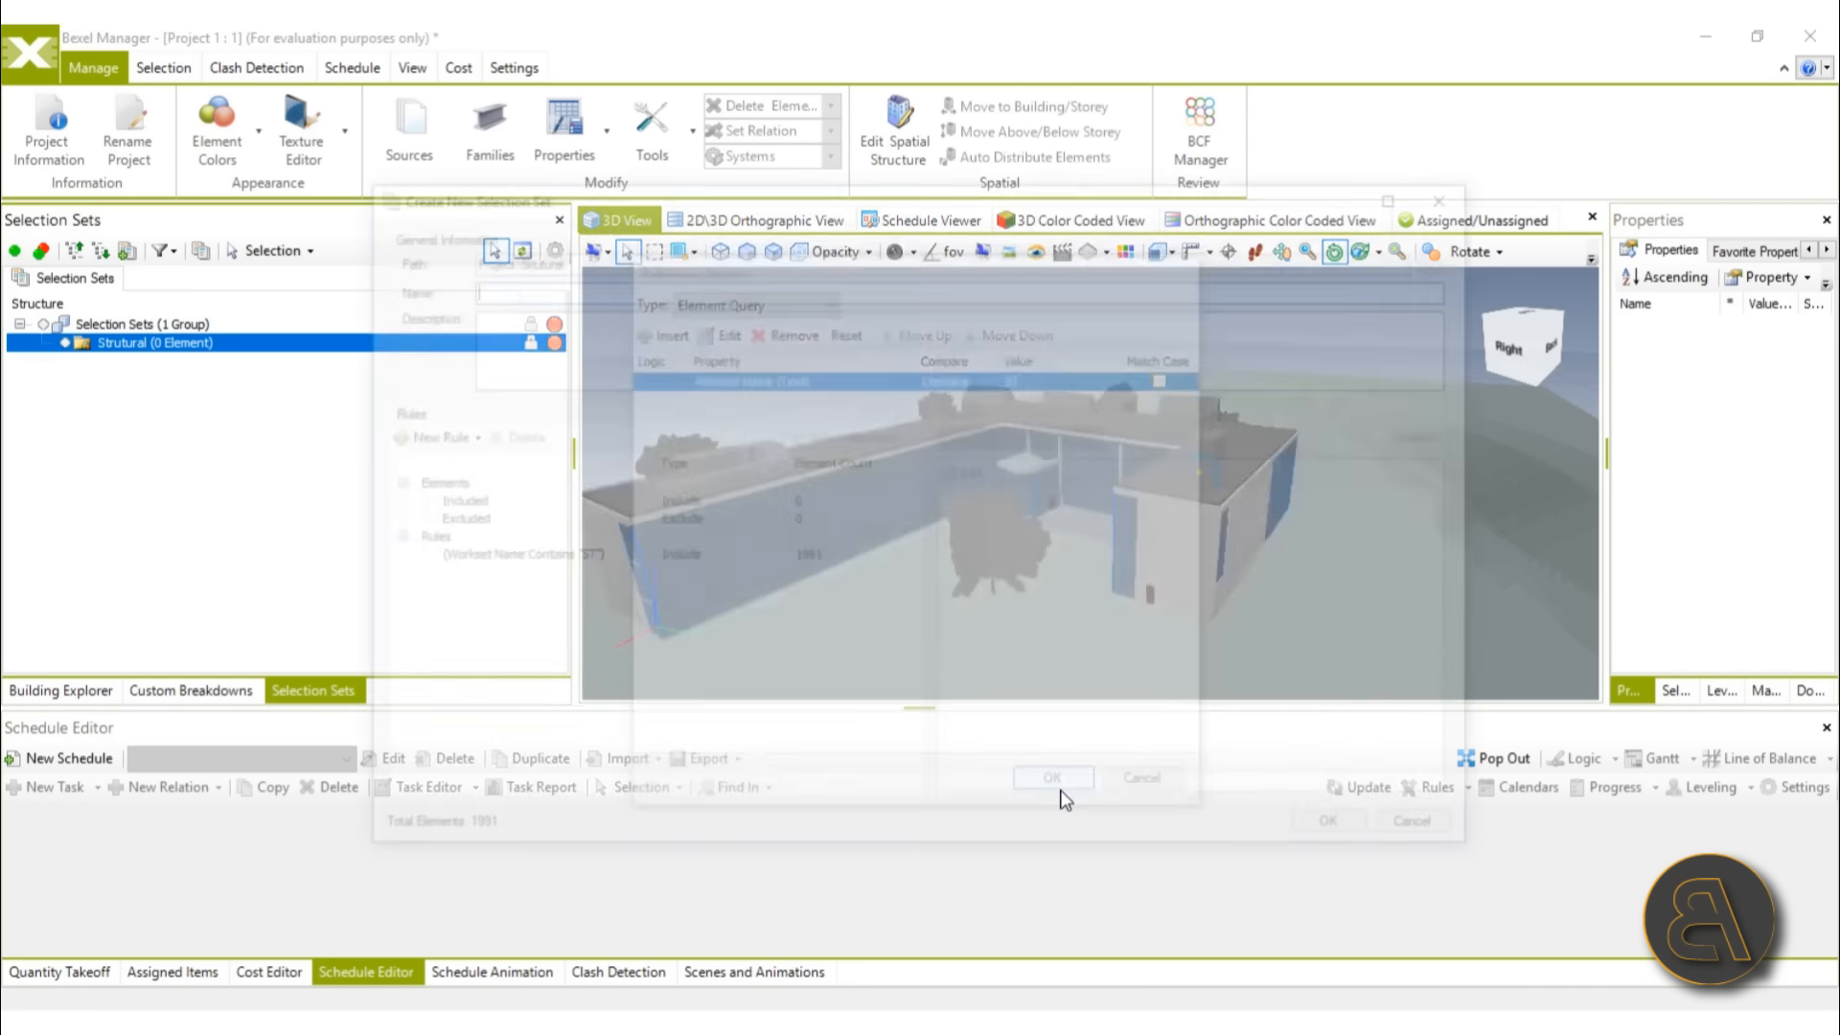
# Step: Name the new selection set Columns
pyautogui.moveTo(532, 211); pyautogui.dragTo(573, 213)
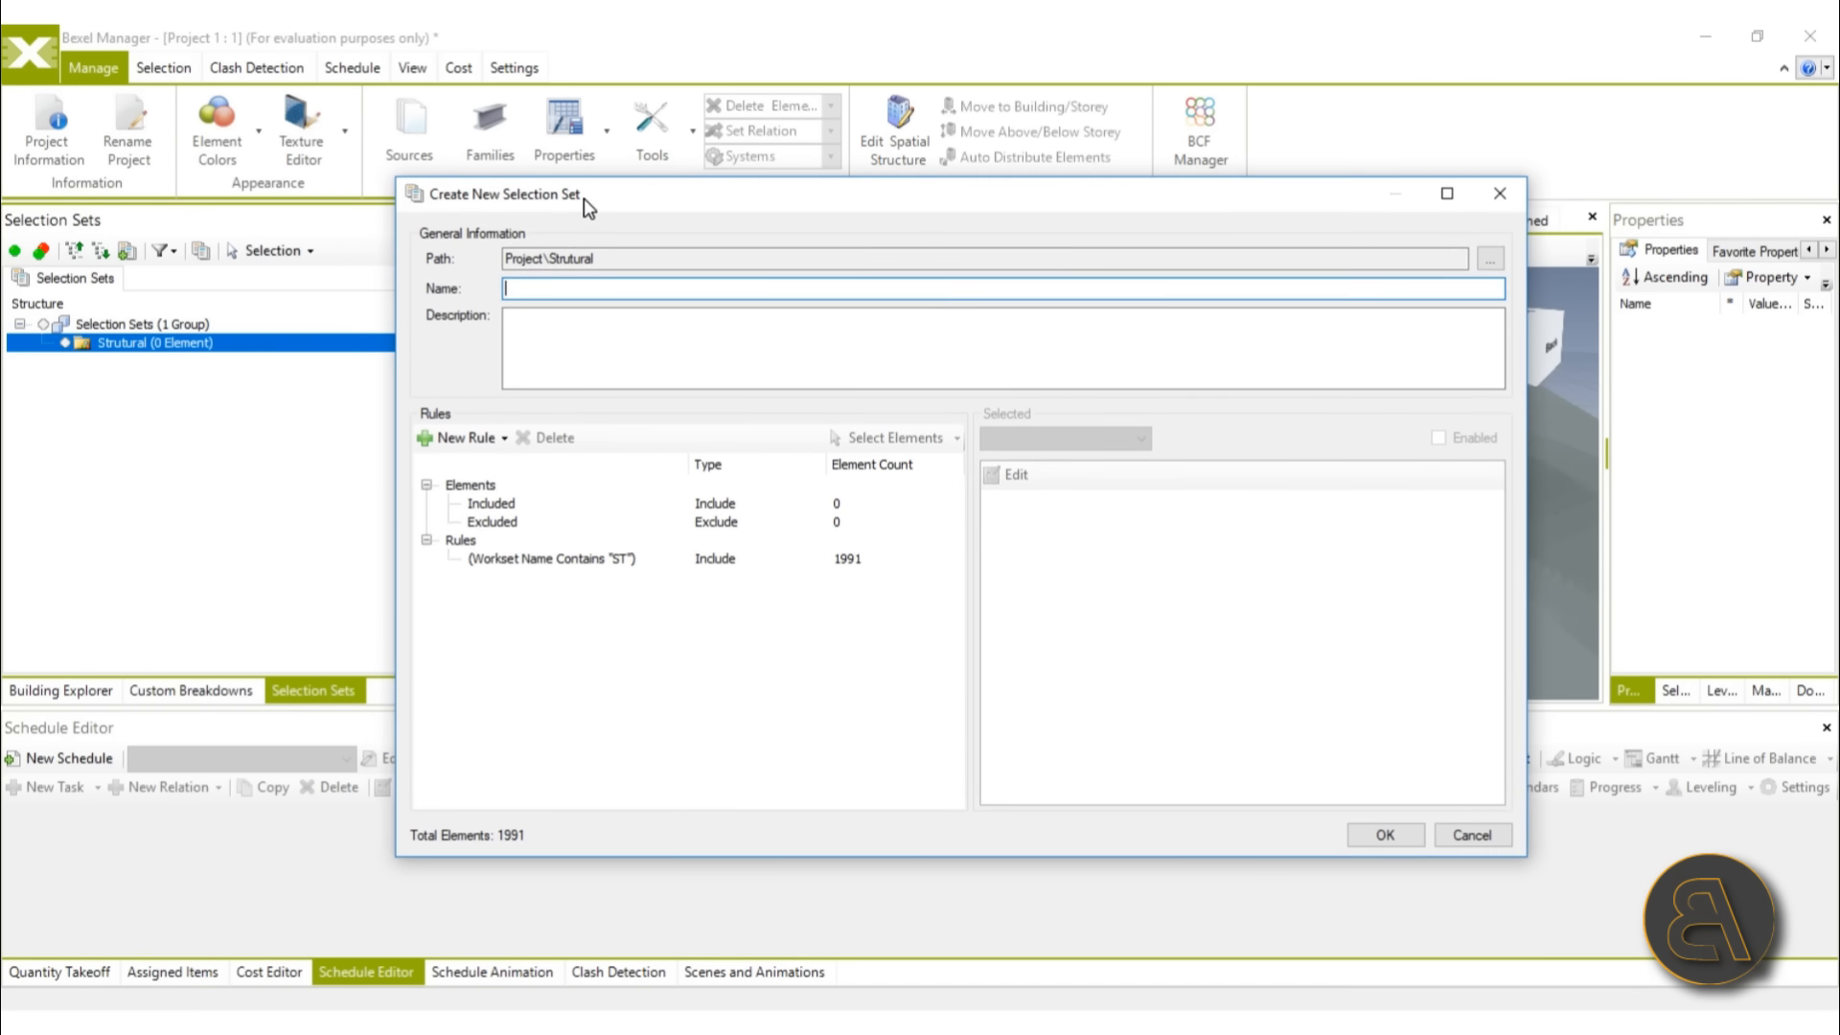
pyautogui.click(537, 288)
pyautogui.write('Columns')
# Step: Add an intersect rule for elements whose Category (Text) contains Column and create the selection set
pyautogui.click(470, 439)
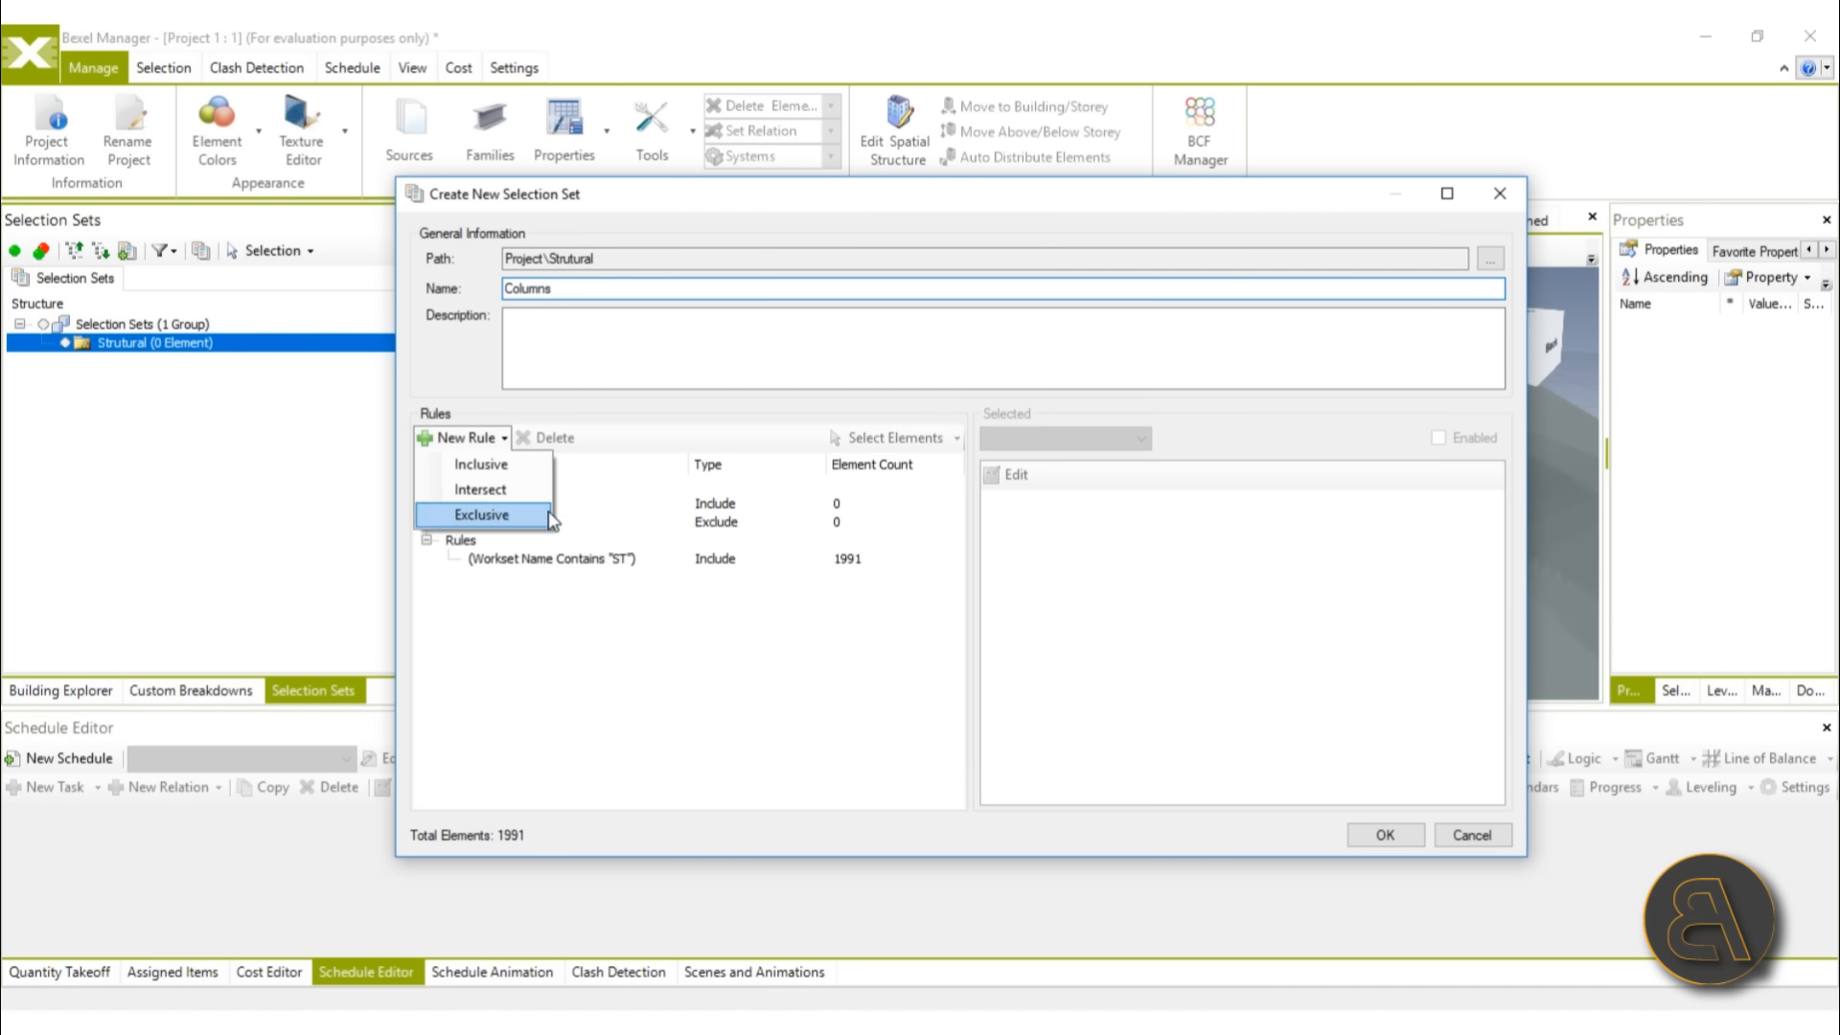
pyautogui.click(480, 490)
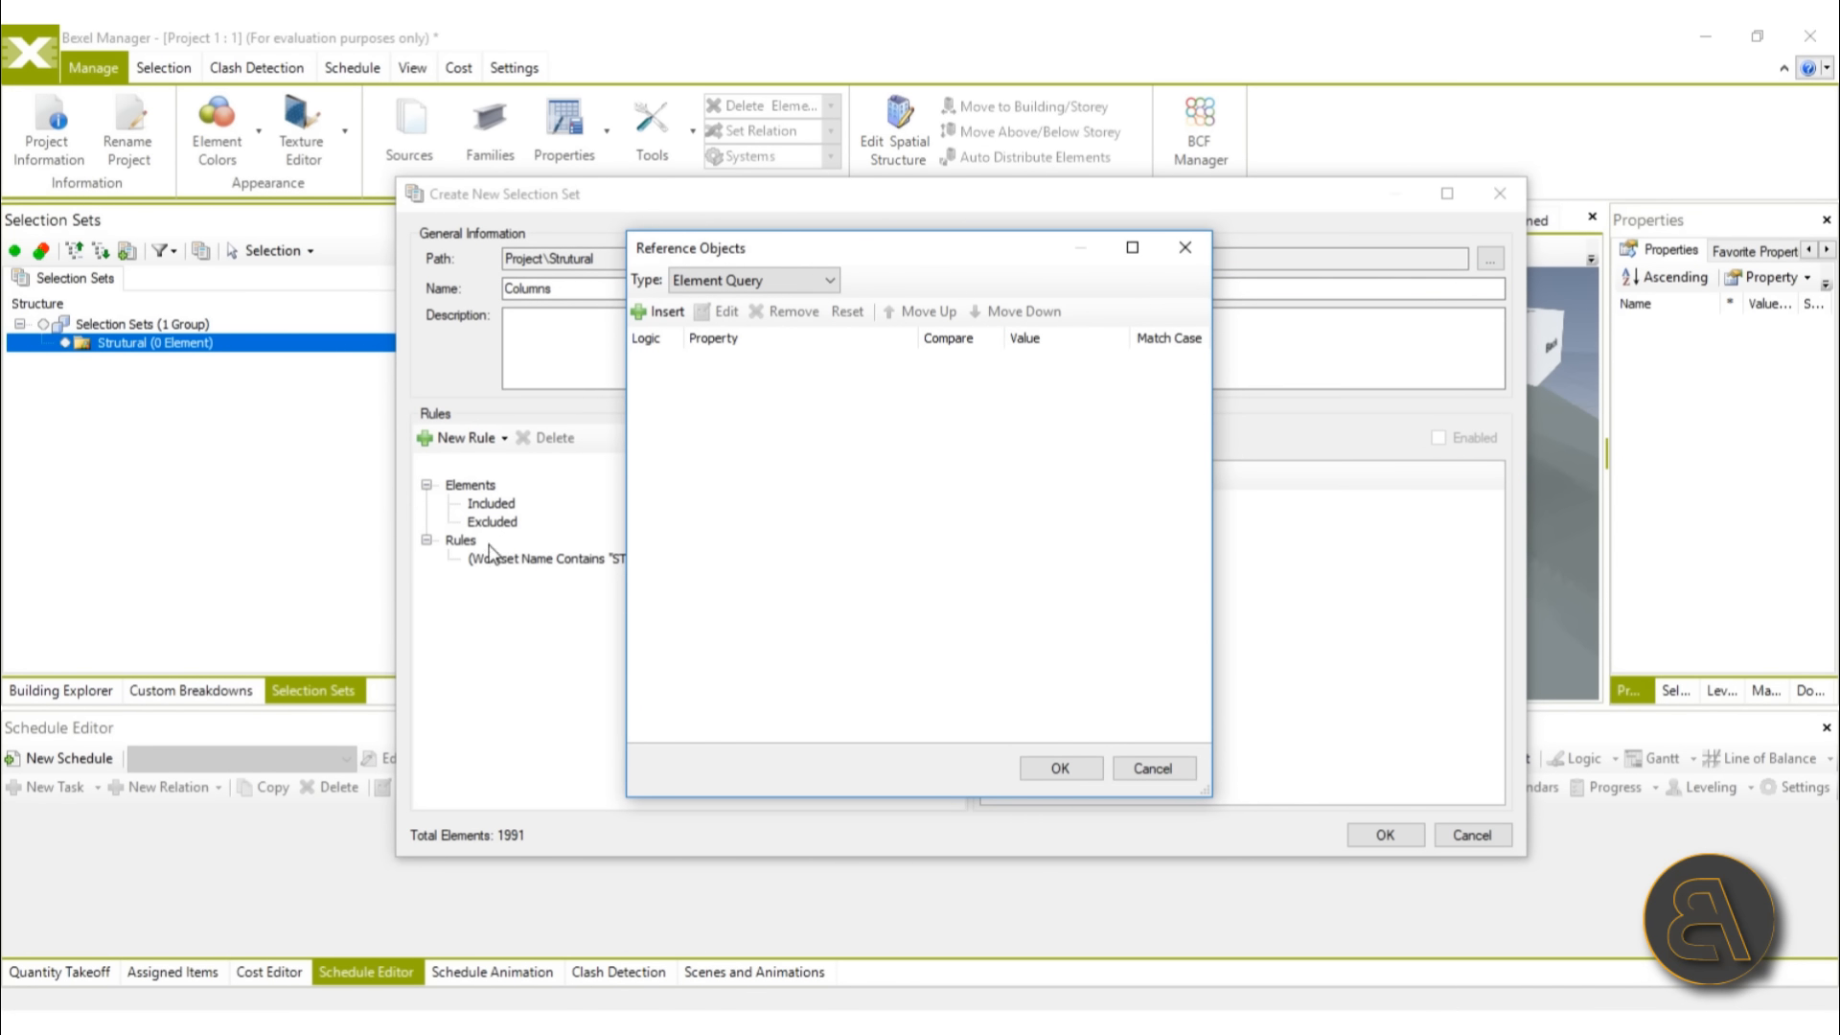
pyautogui.click(660, 312)
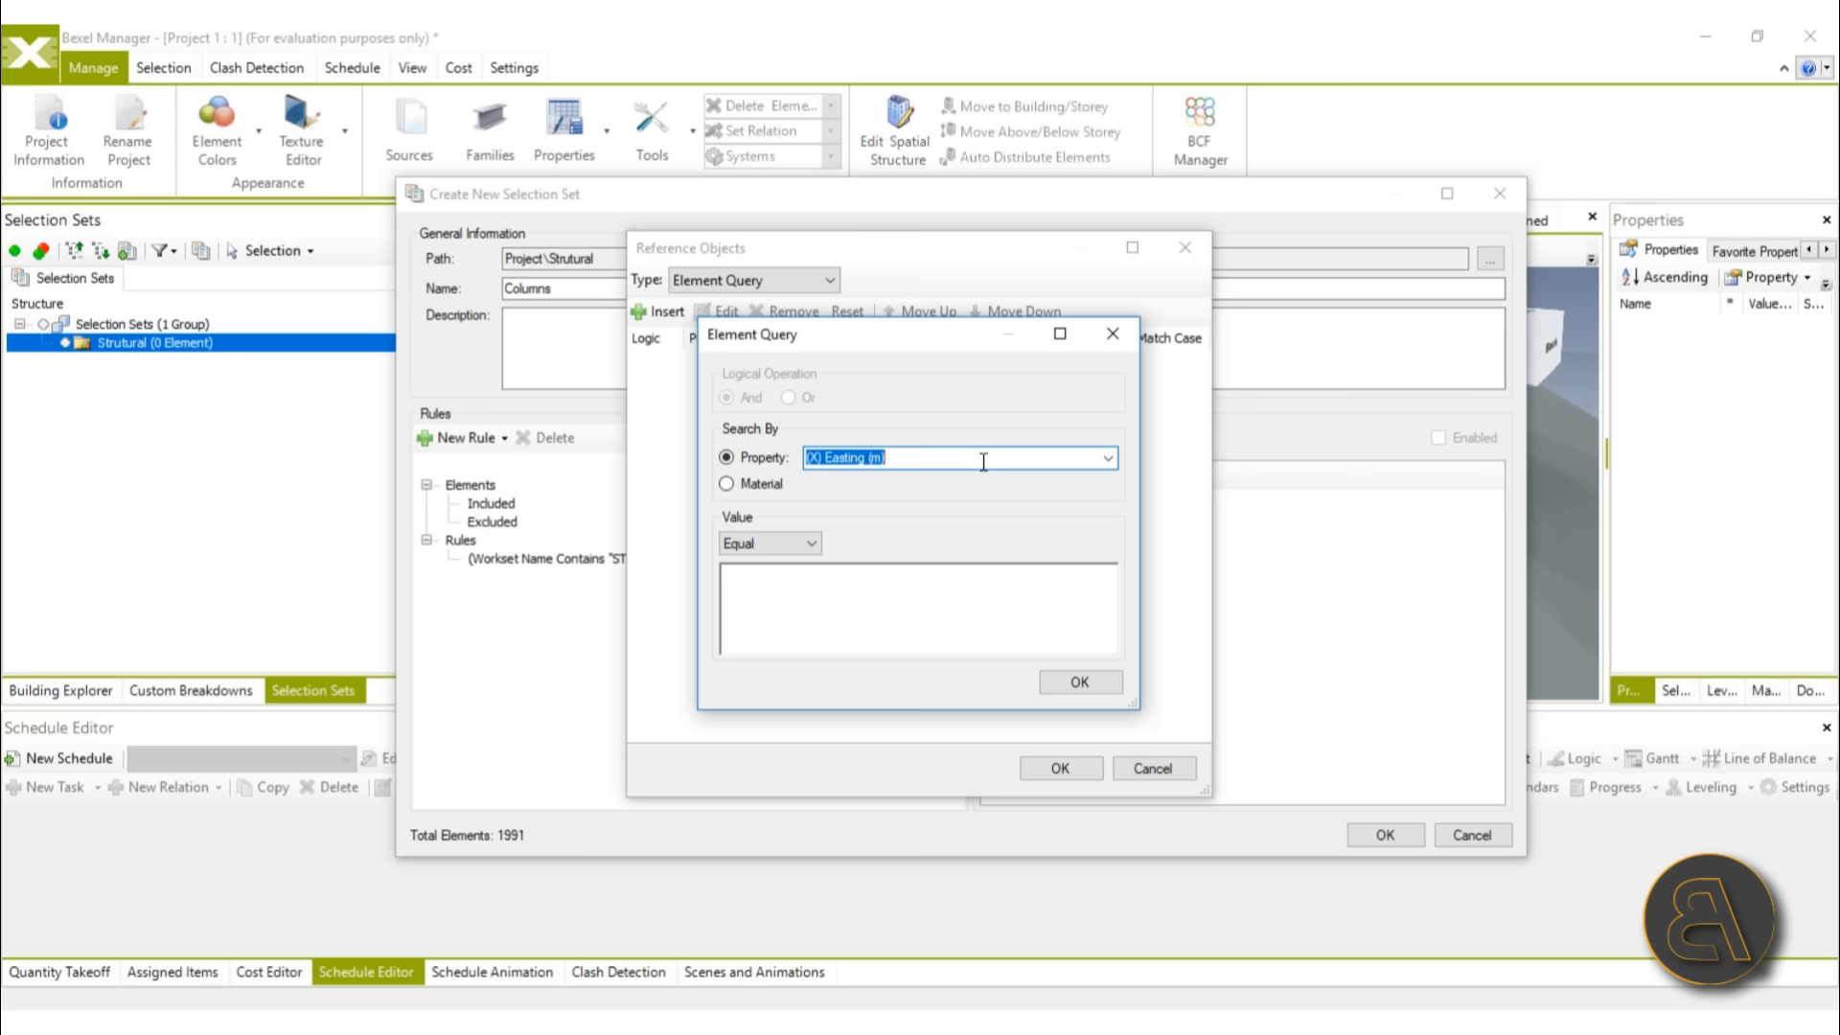
pyautogui.write('ca')
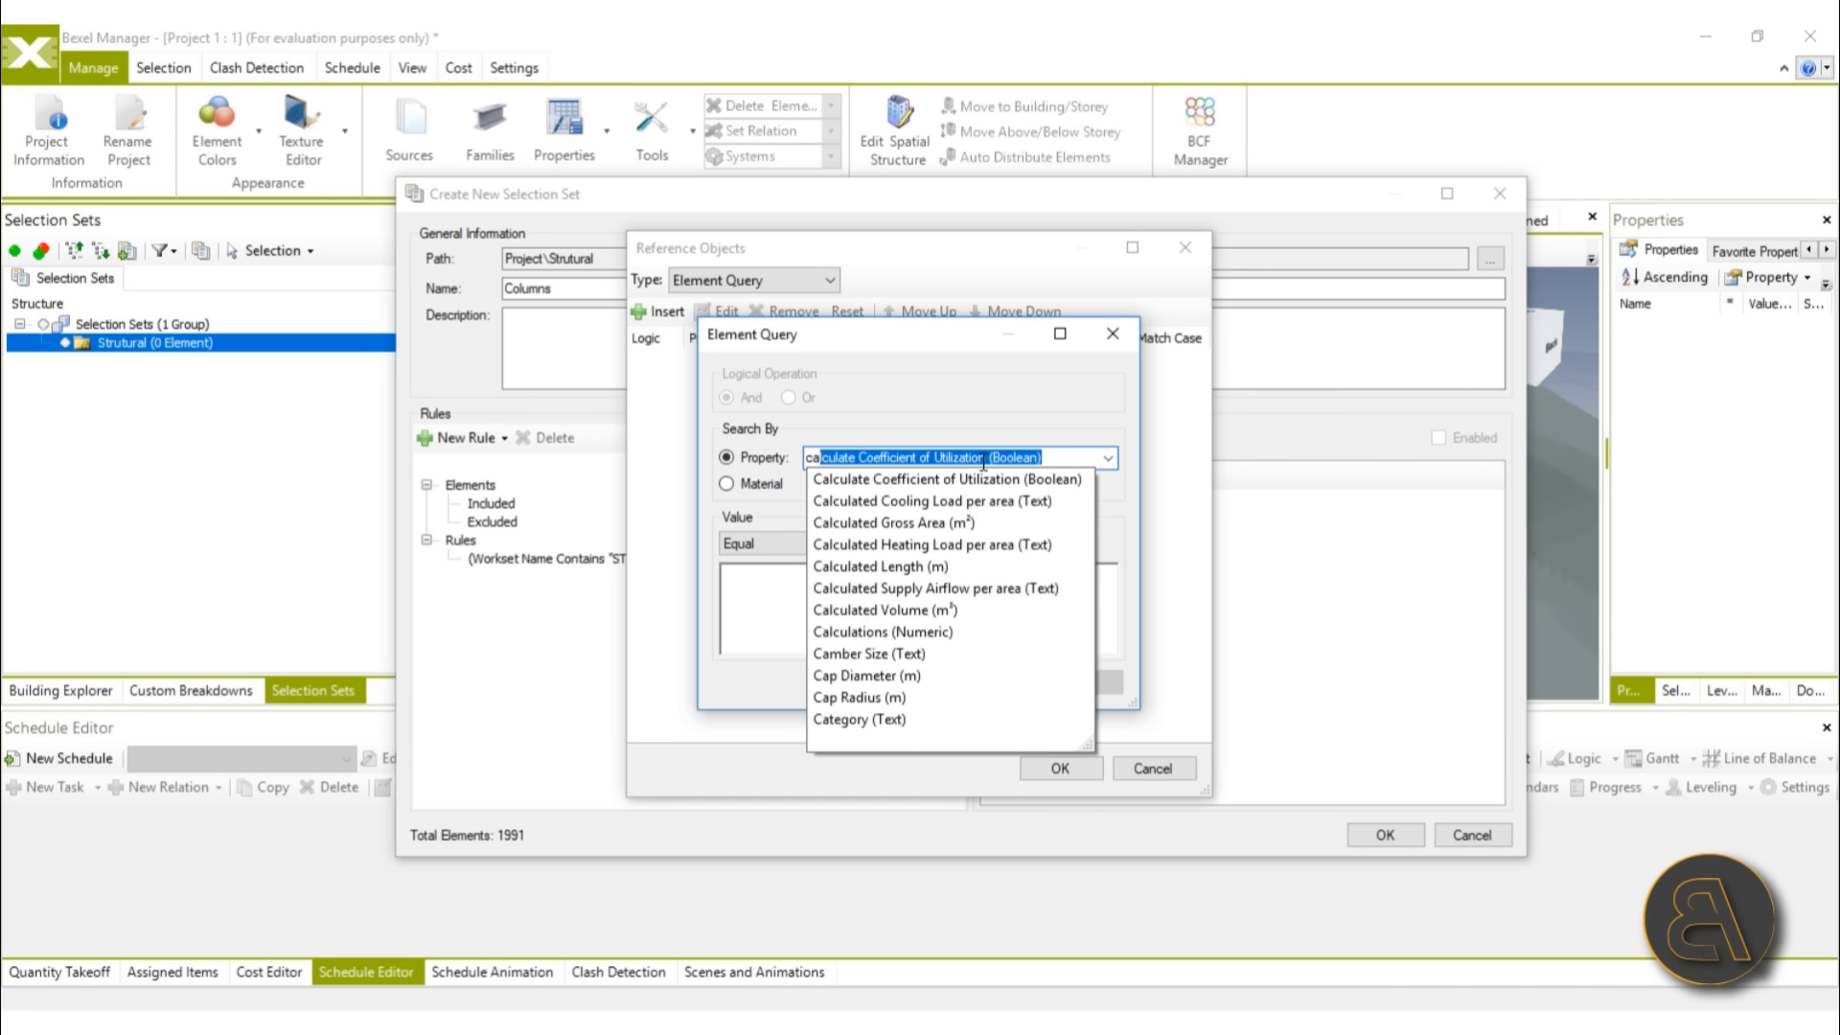
pyautogui.write('tegory (Text')
pyautogui.click(924, 481)
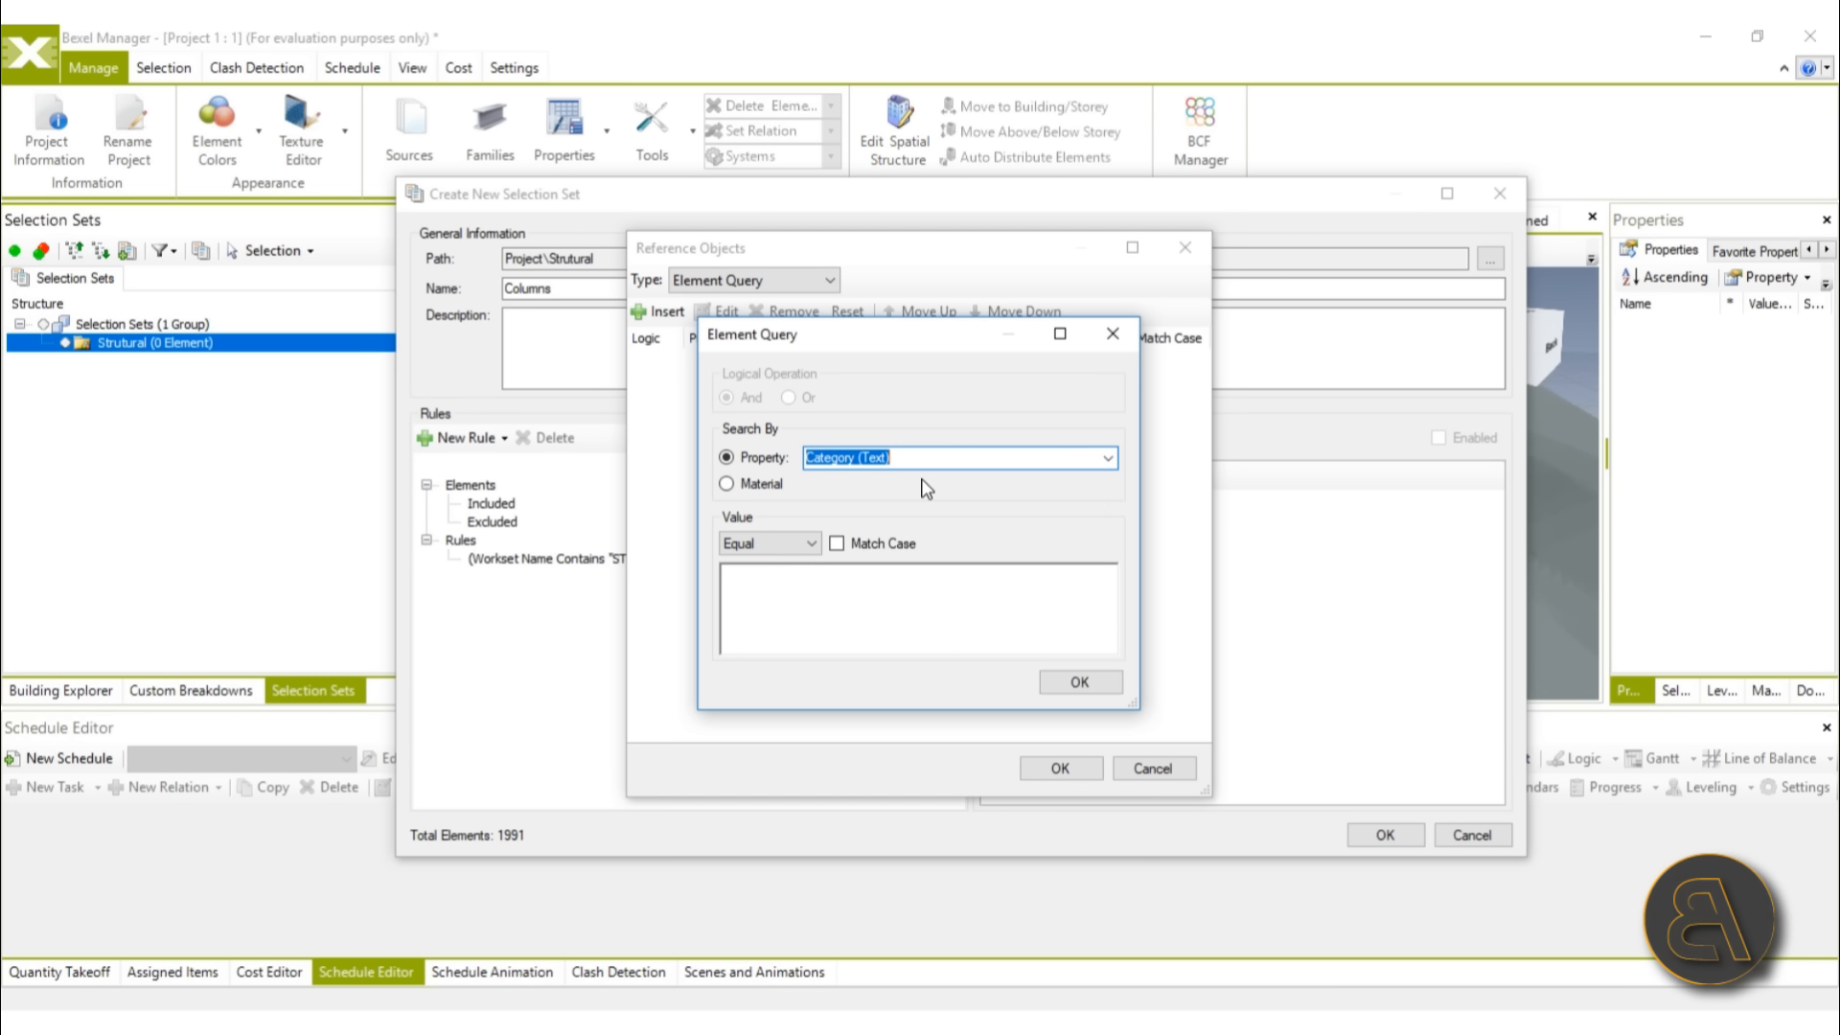
pyautogui.click(782, 544)
pyautogui.click(816, 589)
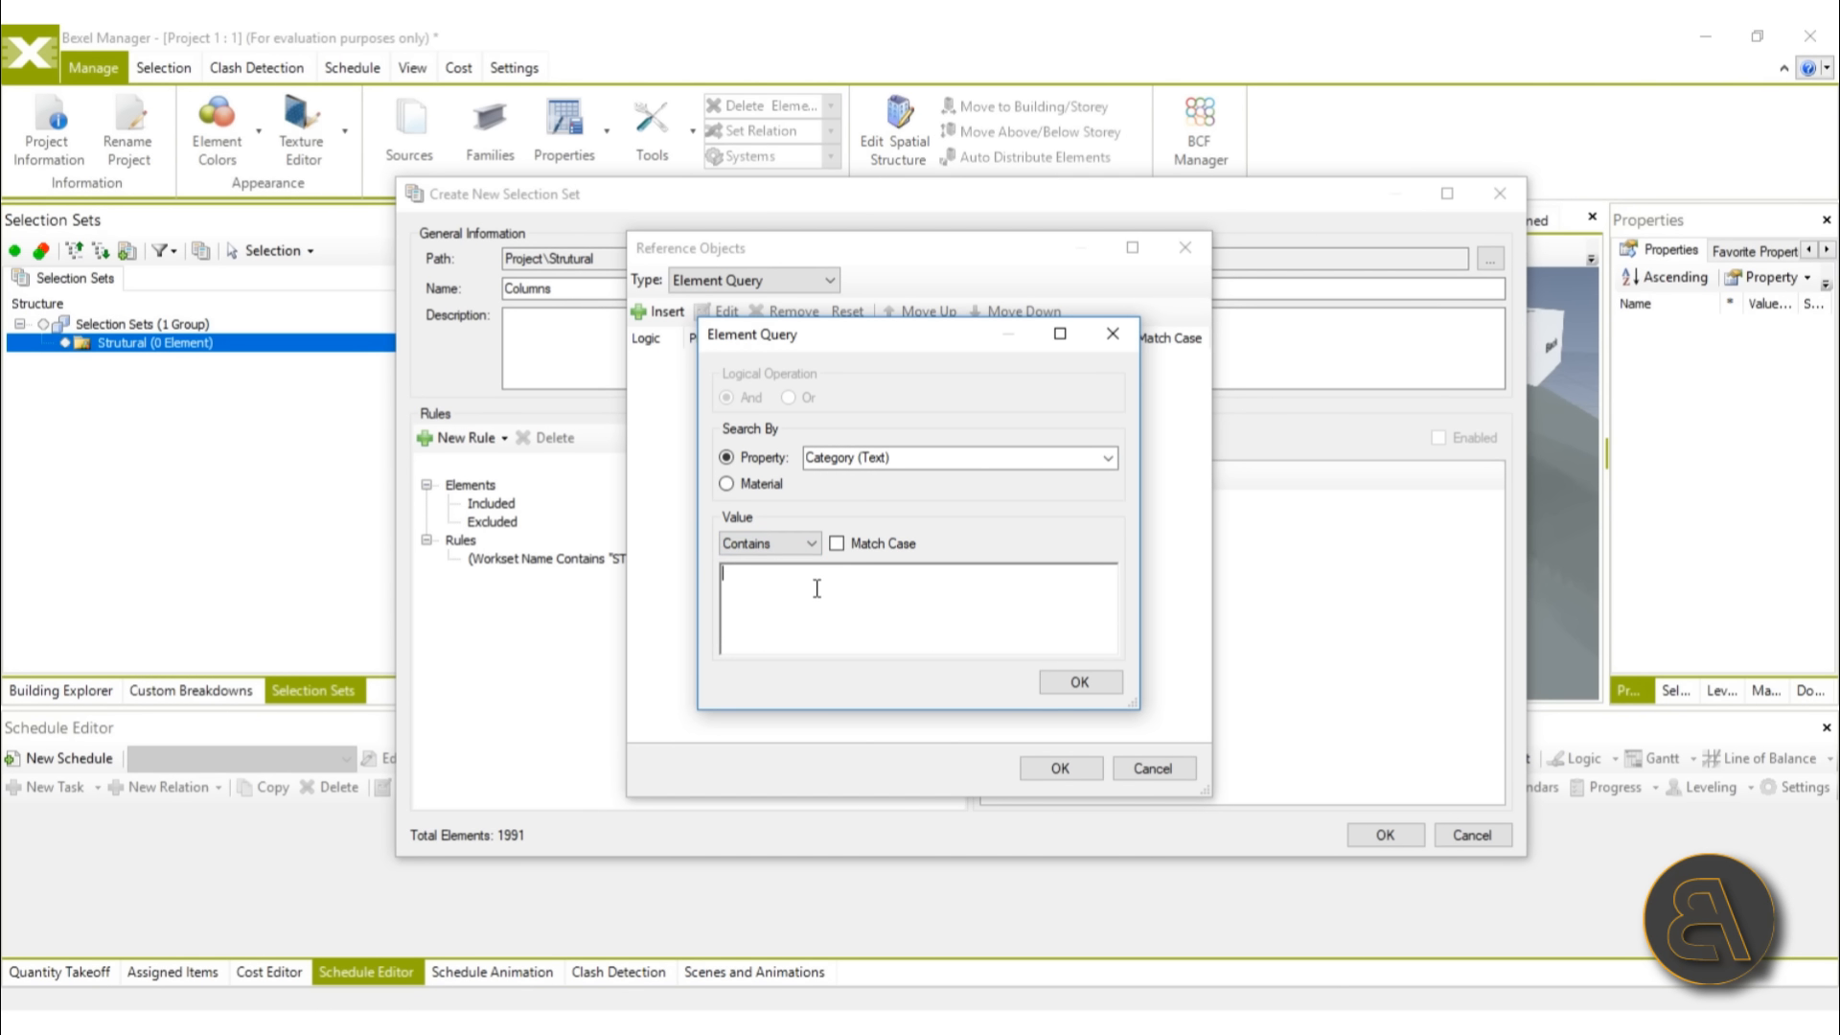
pyautogui.write('Column')
pyautogui.click(1089, 684)
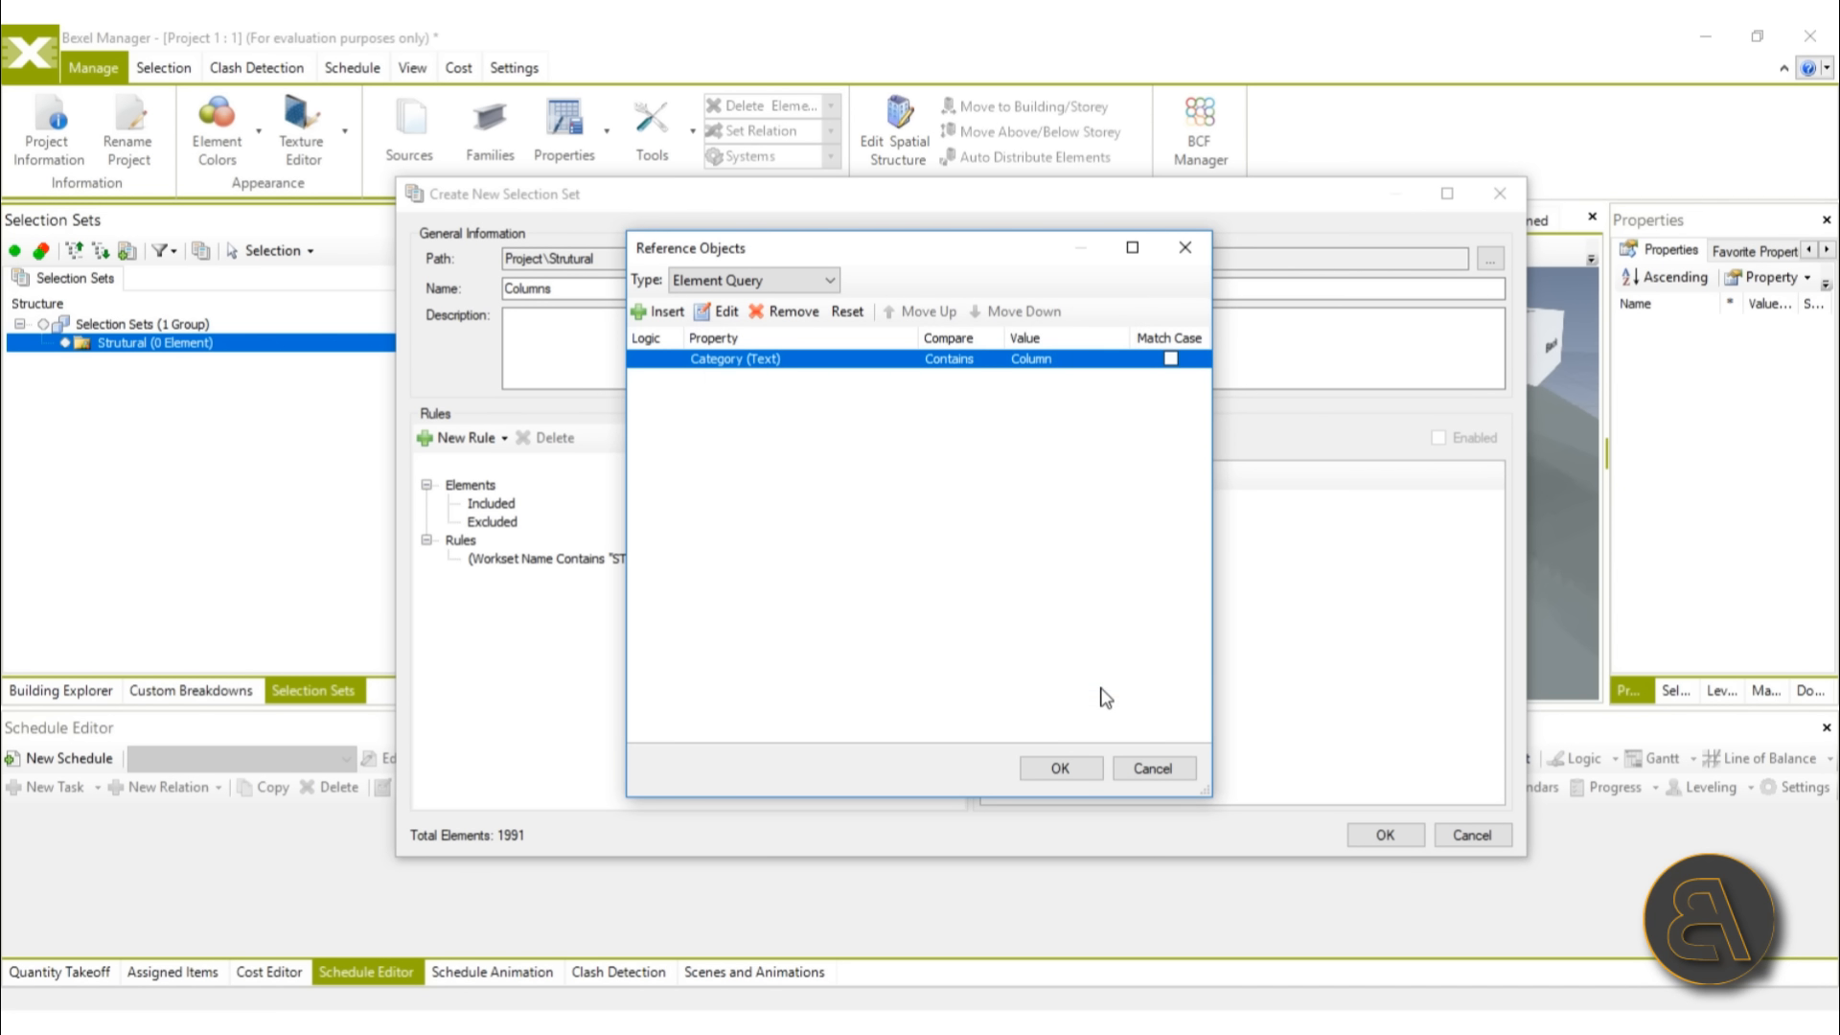
pyautogui.click(1061, 770)
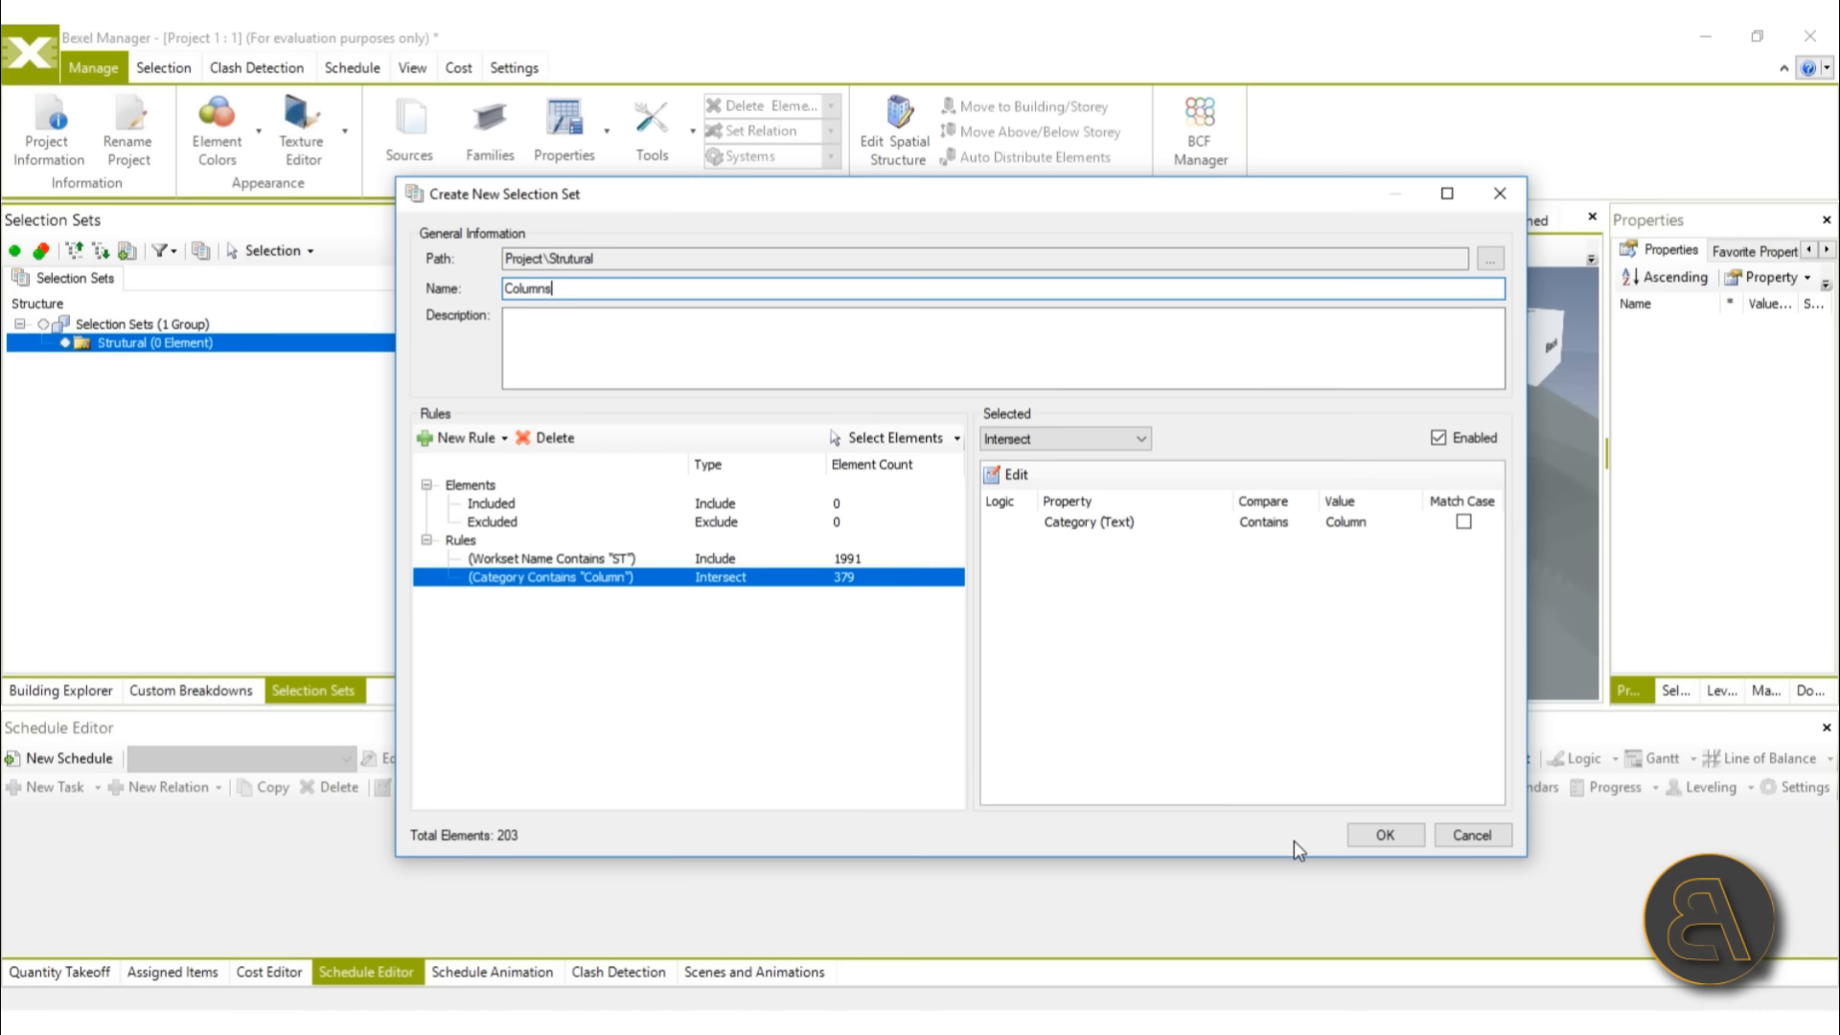
pyautogui.click(1383, 835)
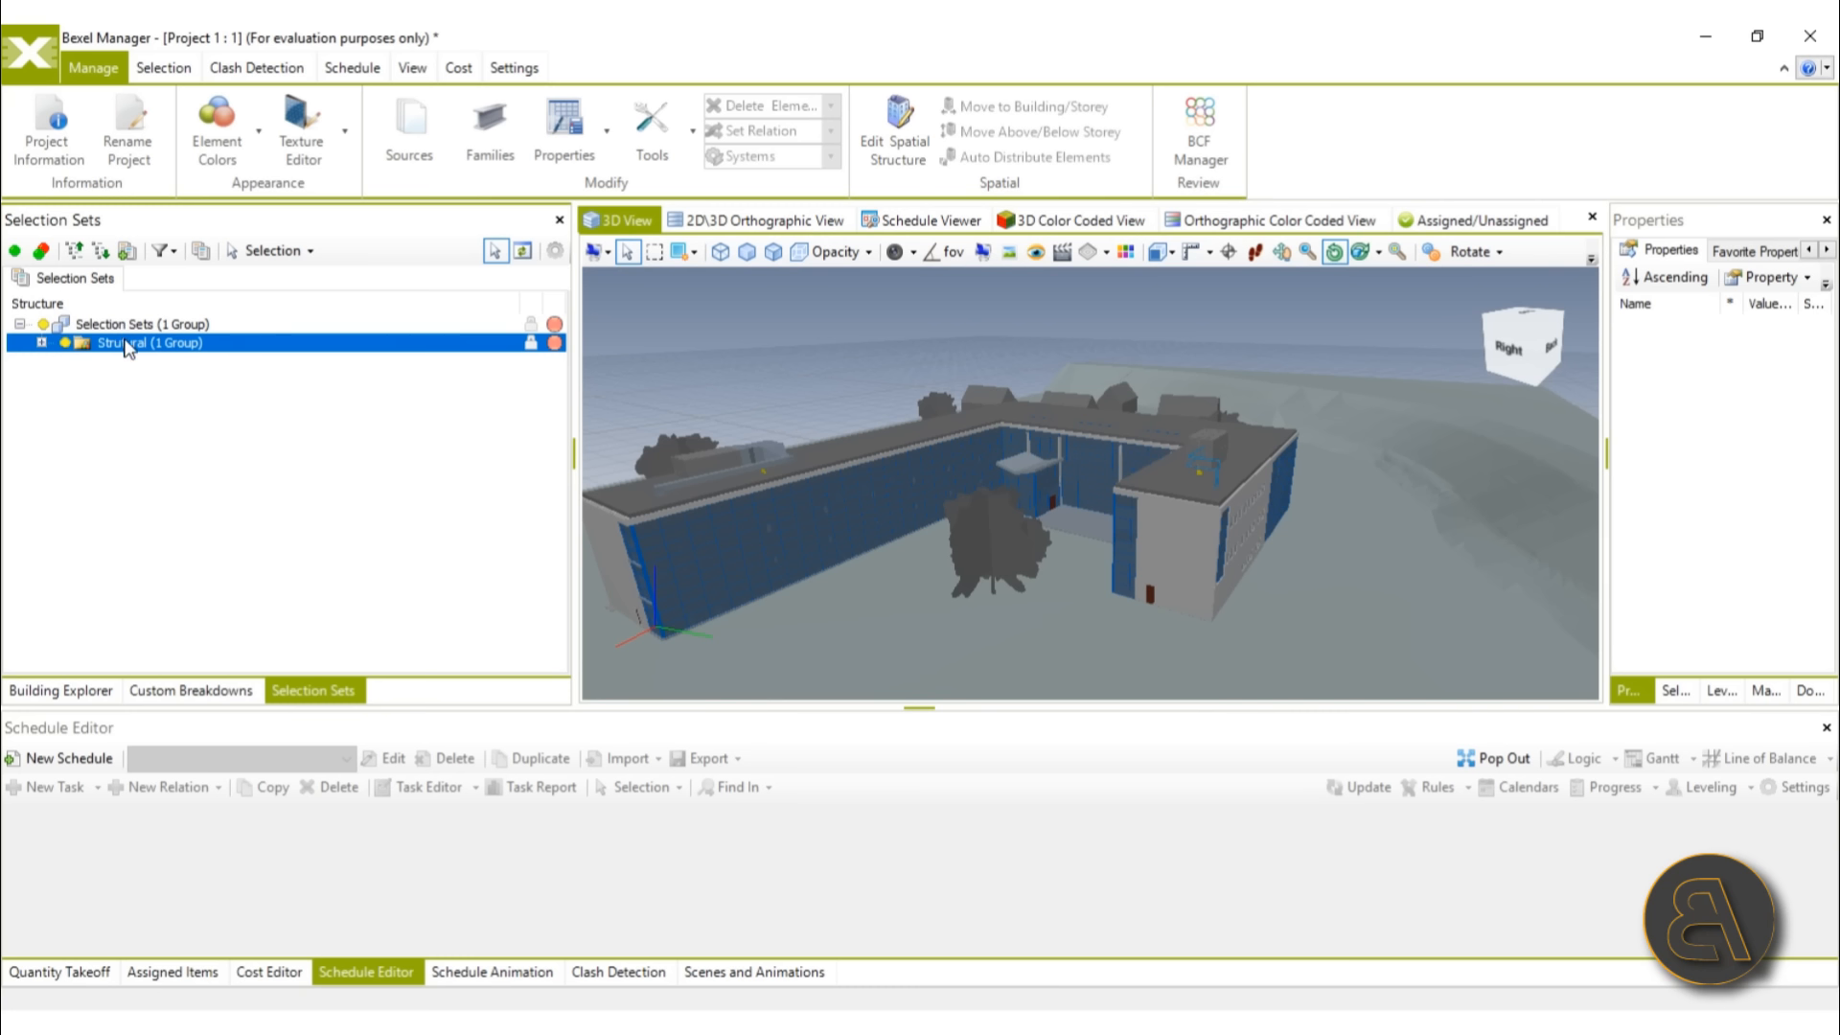
# Step: Hide the whole element structure and show only the Columns selection set from the Strutural folder
pyautogui.click(61, 694)
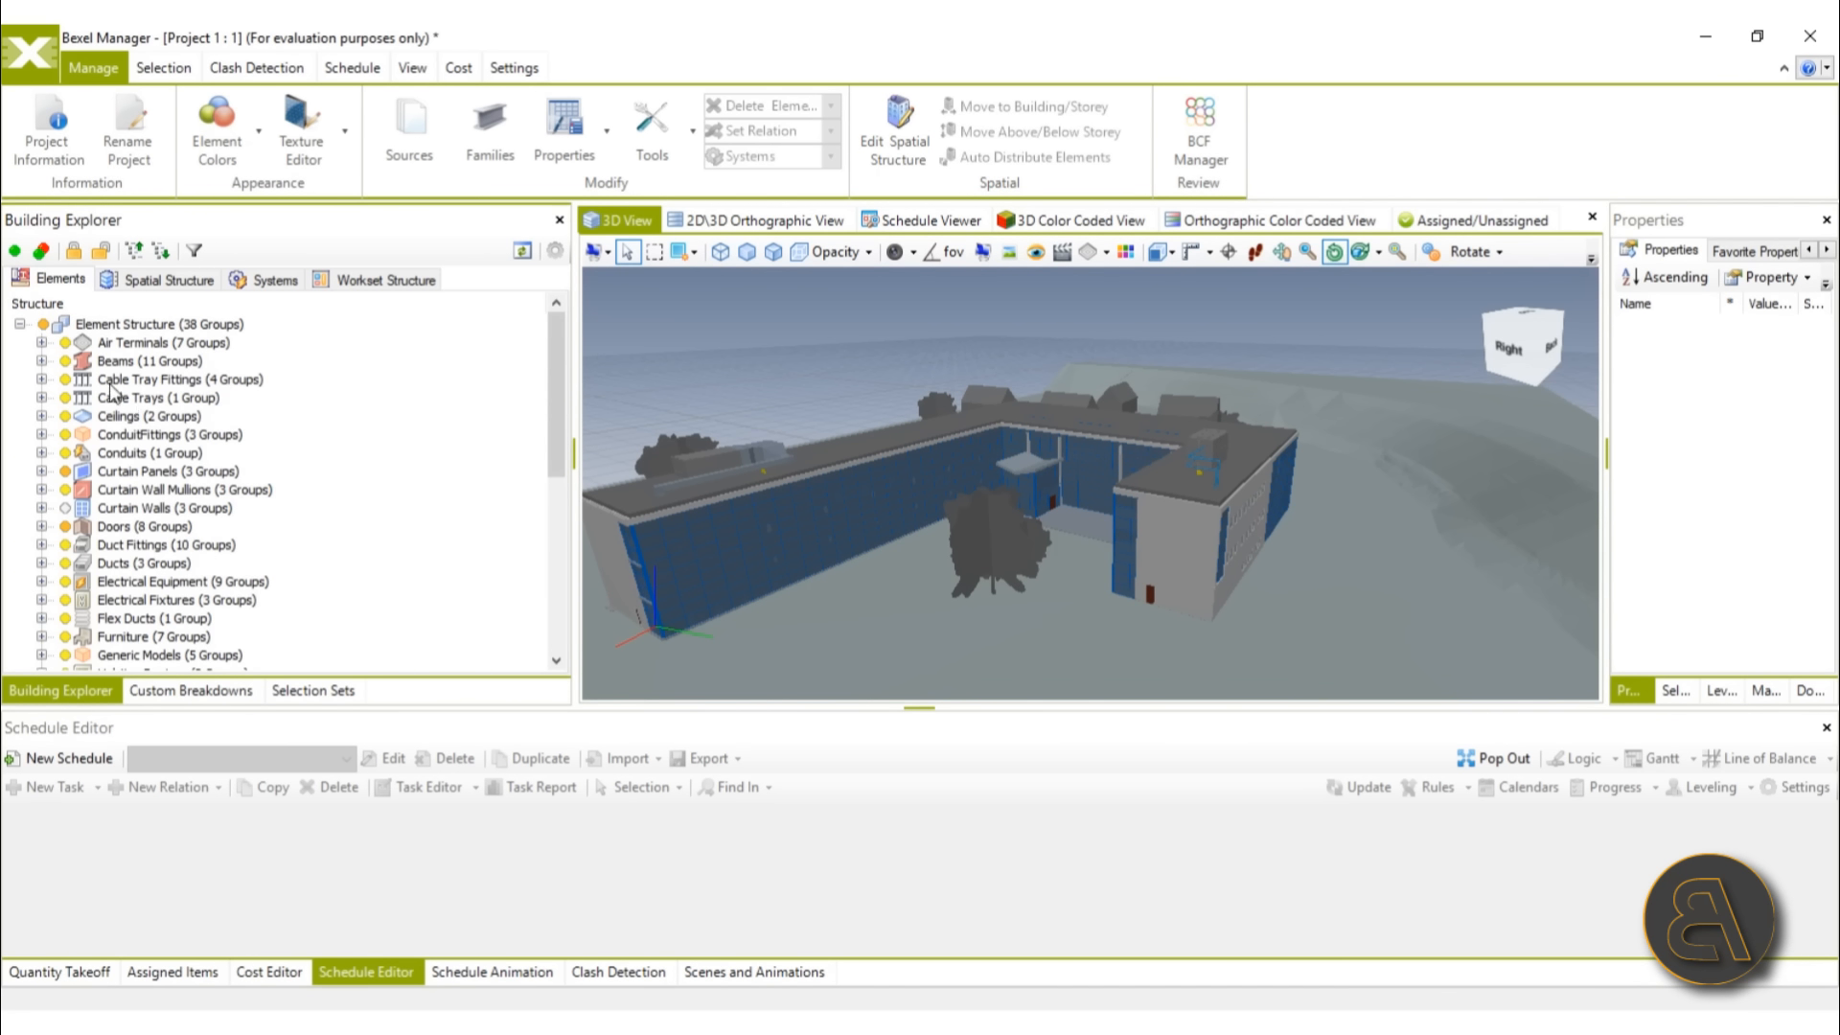
pyautogui.click(43, 324)
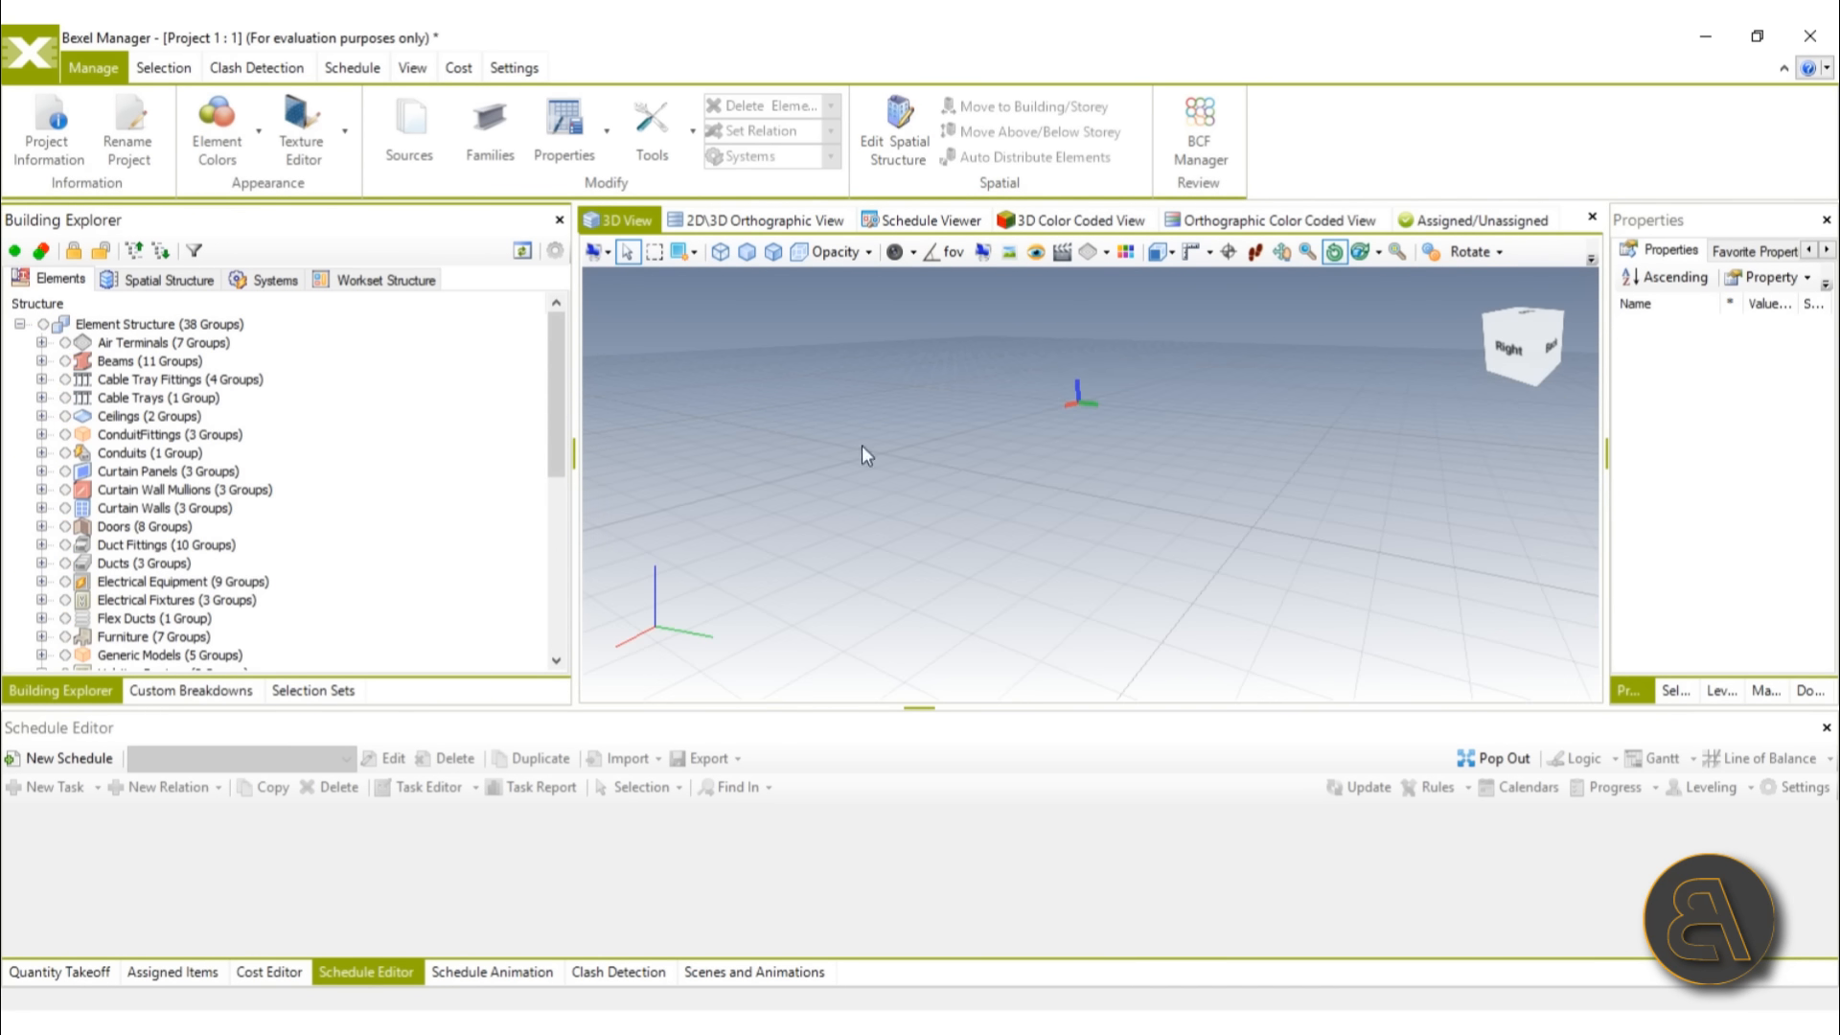
pyautogui.click(345, 691)
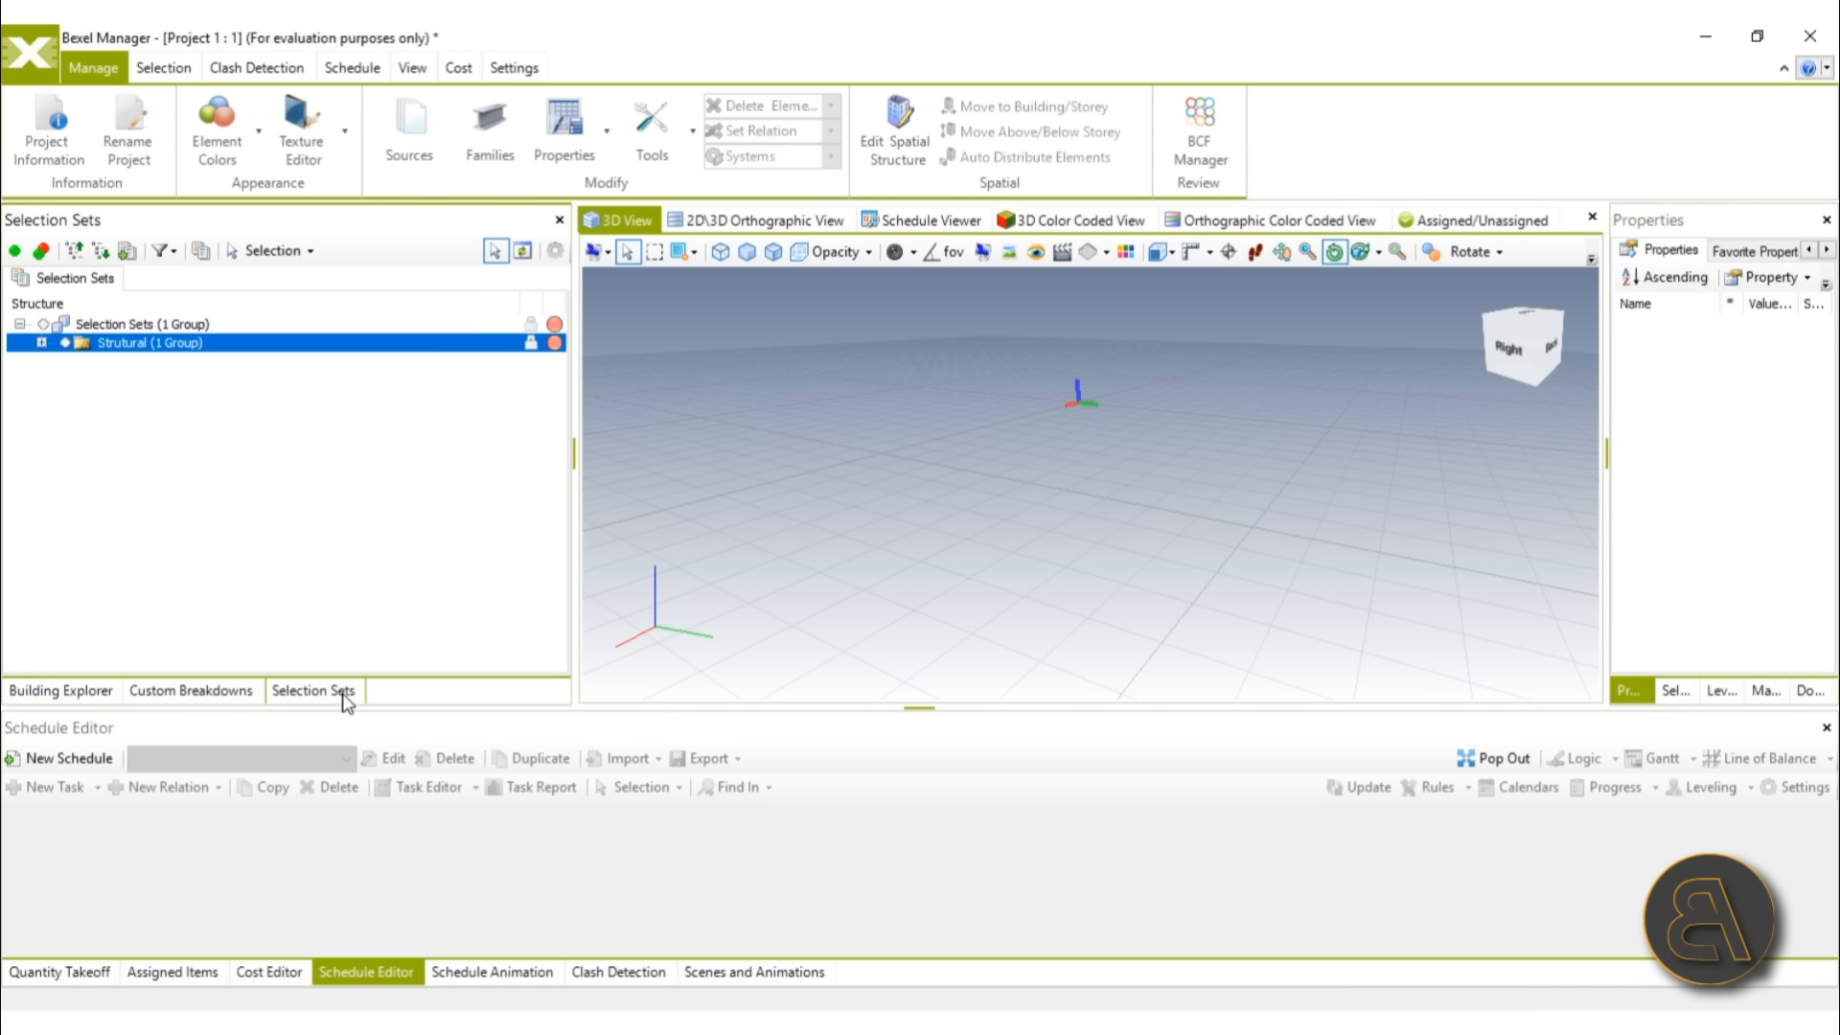
pyautogui.click(41, 343)
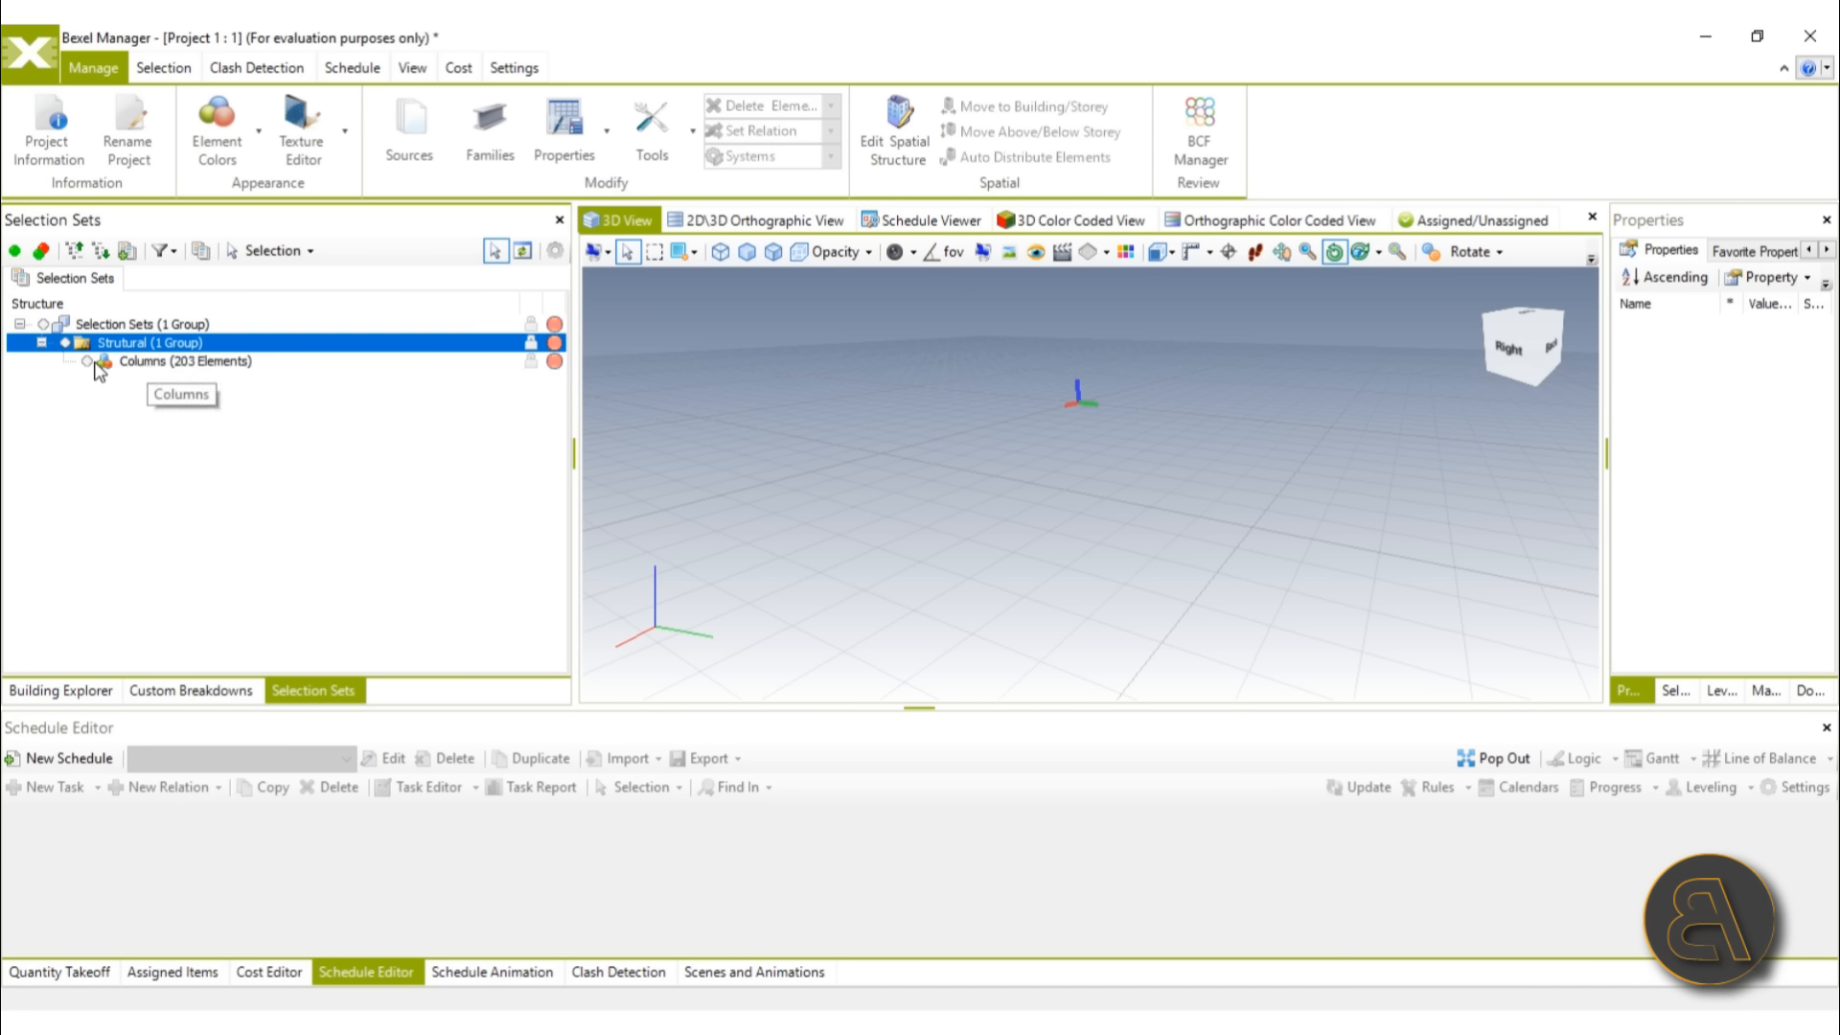
pyautogui.click(88, 361)
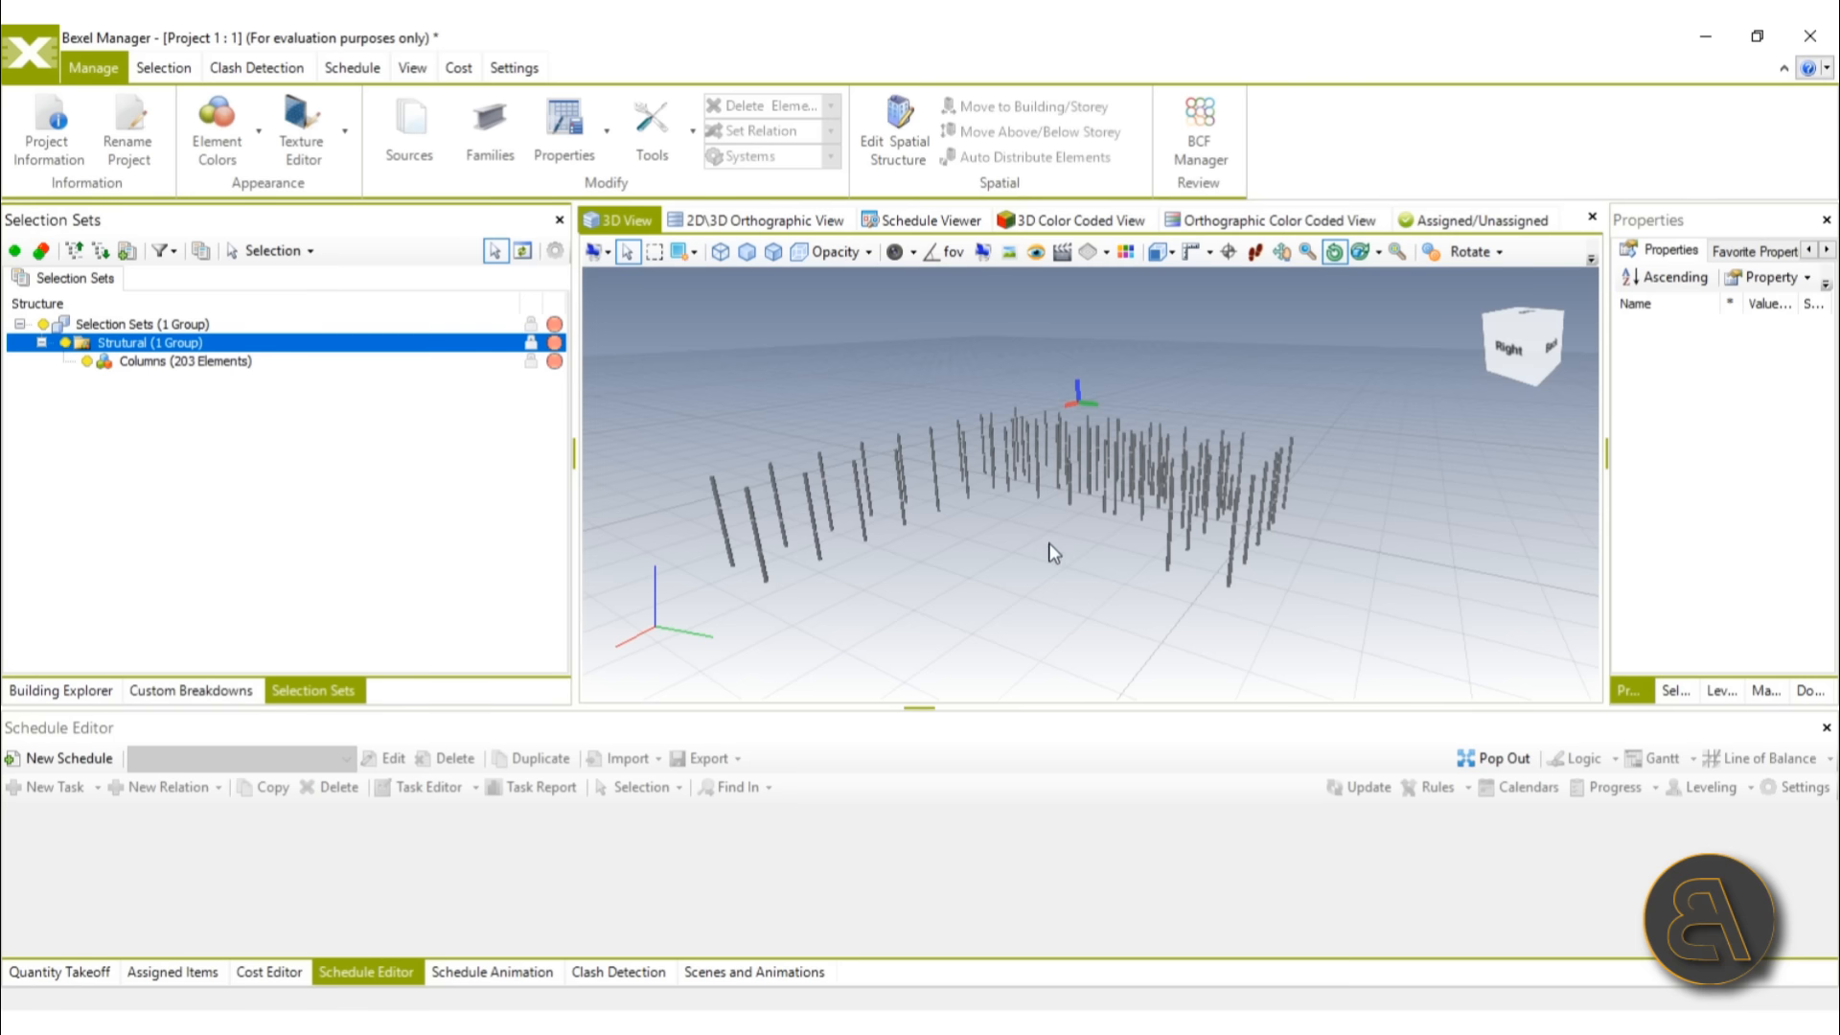
# Step: Duplicate the Columns selection set four times inside the Strutural folder using the selection set manager
pyautogui.moveTo(1054, 553); pyautogui.dragTo(983, 527)
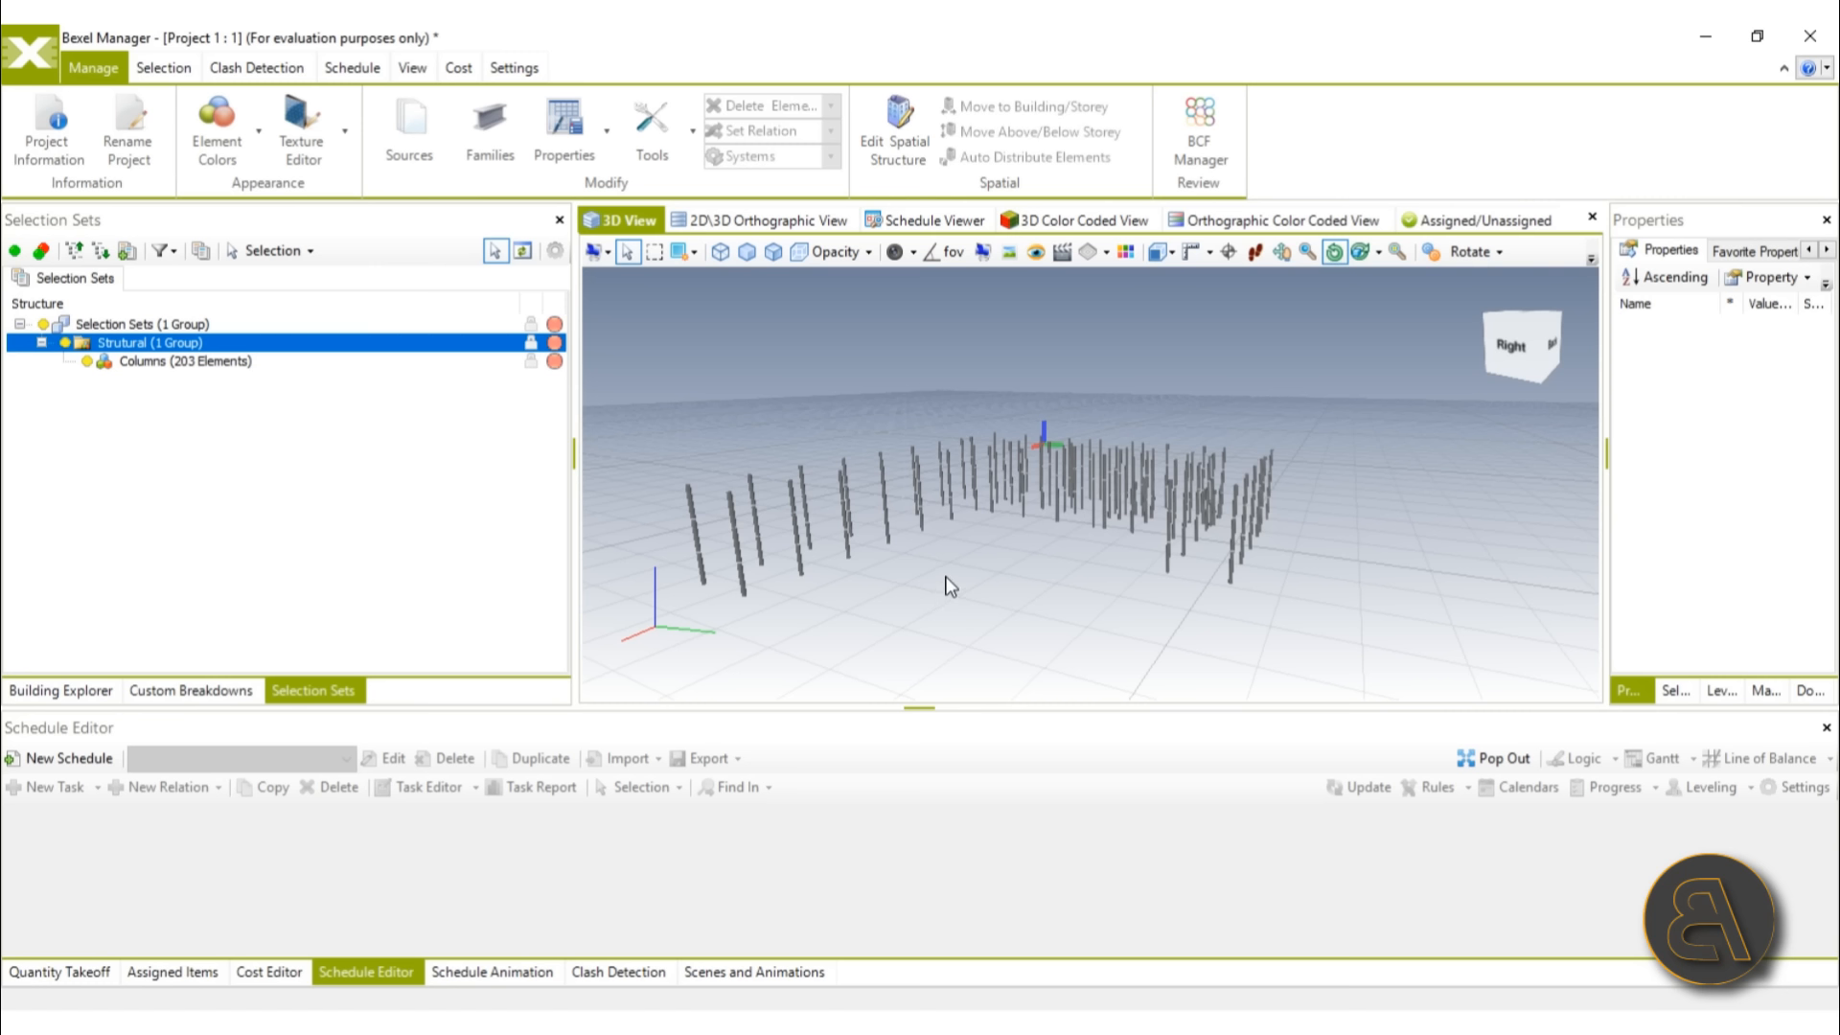
pyautogui.click(200, 250)
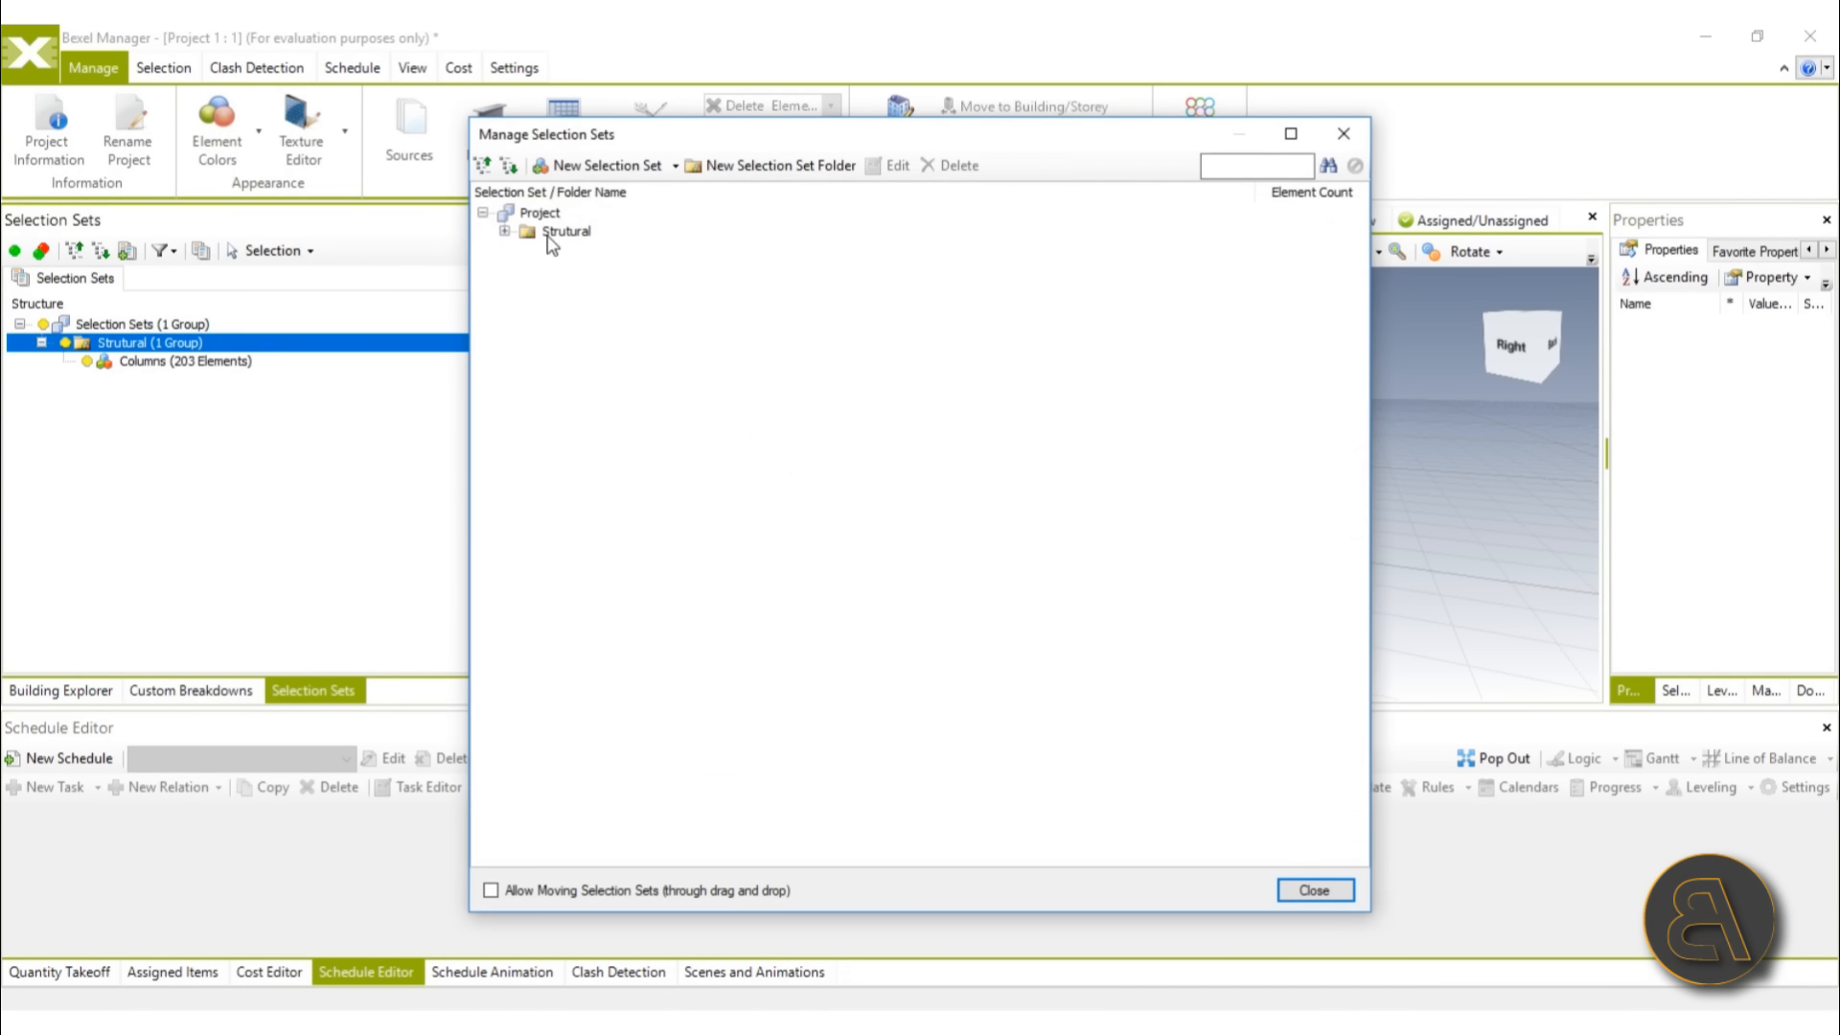
pyautogui.click(590, 251)
pyautogui.rightClick(574, 228)
pyautogui.click(578, 230)
pyautogui.rightClick(560, 234)
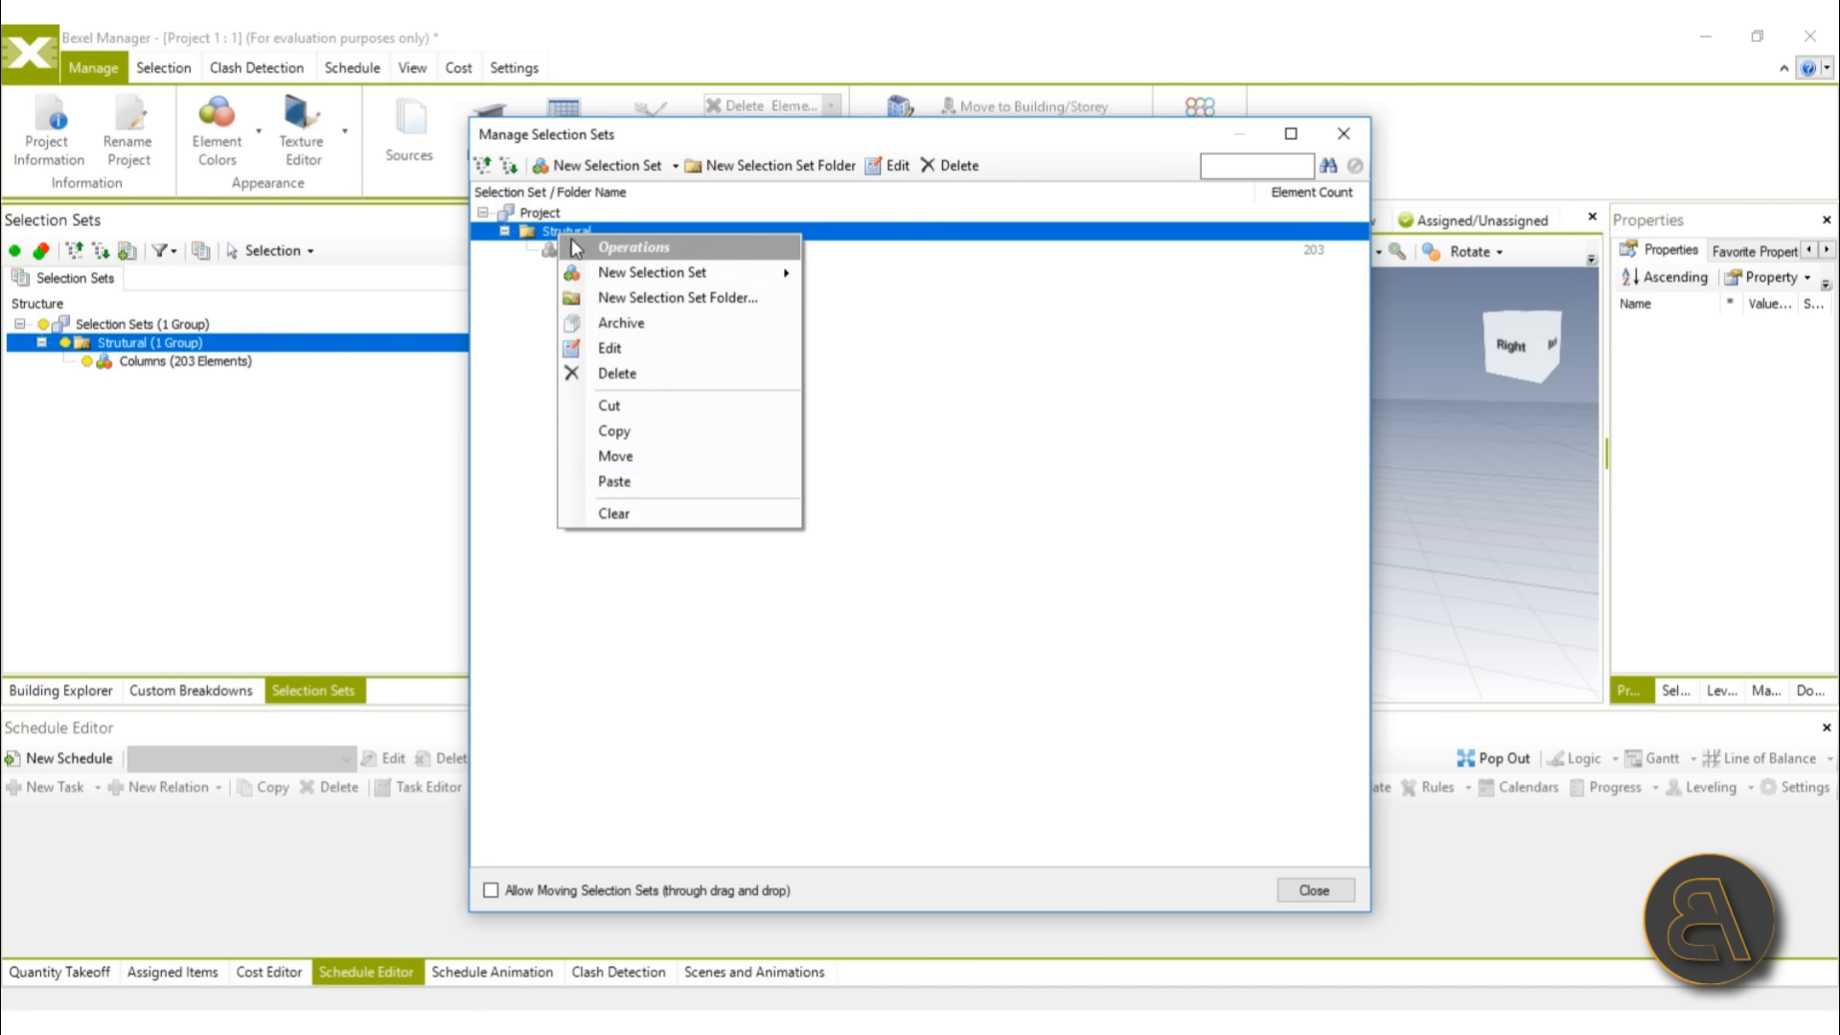
pyautogui.click(615, 482)
pyautogui.rightClick(572, 229)
pyautogui.click(623, 477)
pyautogui.rightClick(577, 233)
pyautogui.click(633, 480)
pyautogui.rightClick(575, 231)
pyautogui.click(632, 480)
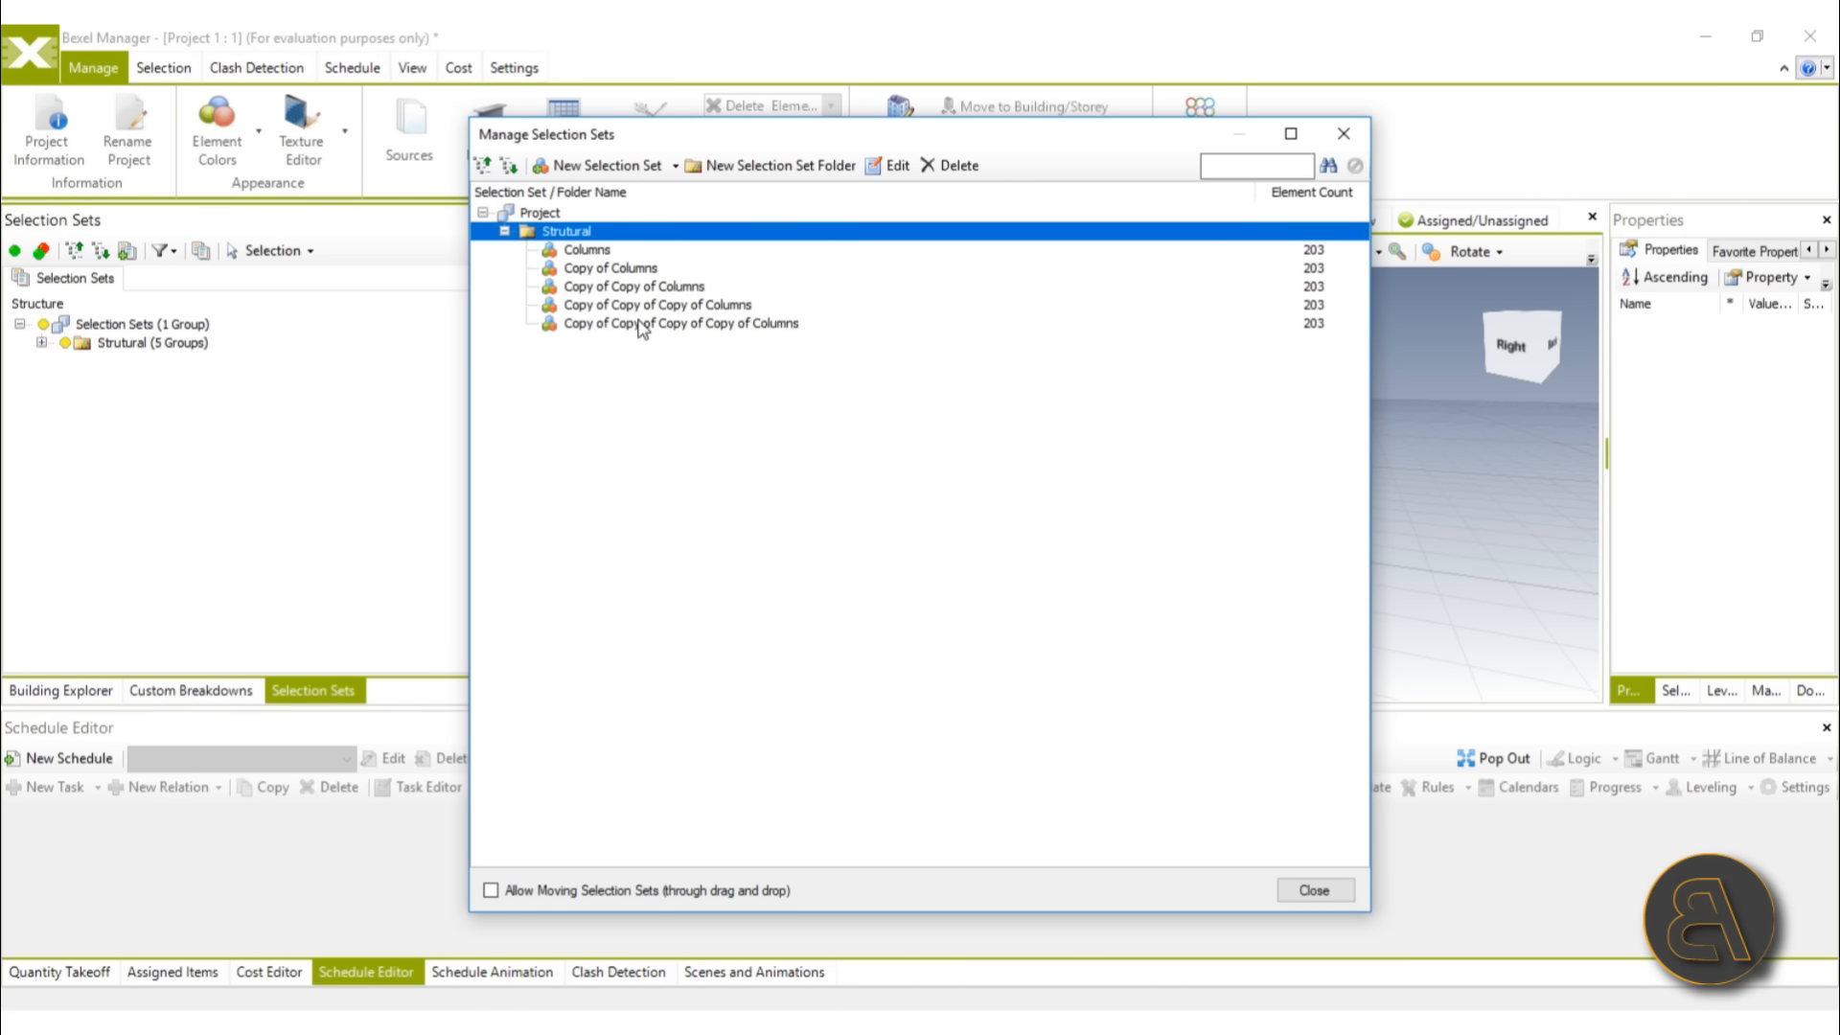
# Step: In the Copy of Columns selection set, change the intersect rule's condition to Family (Text) contains floor
pyautogui.rightClick(644, 282)
pyautogui.rightClick(629, 270)
pyautogui.rightClick(603, 267)
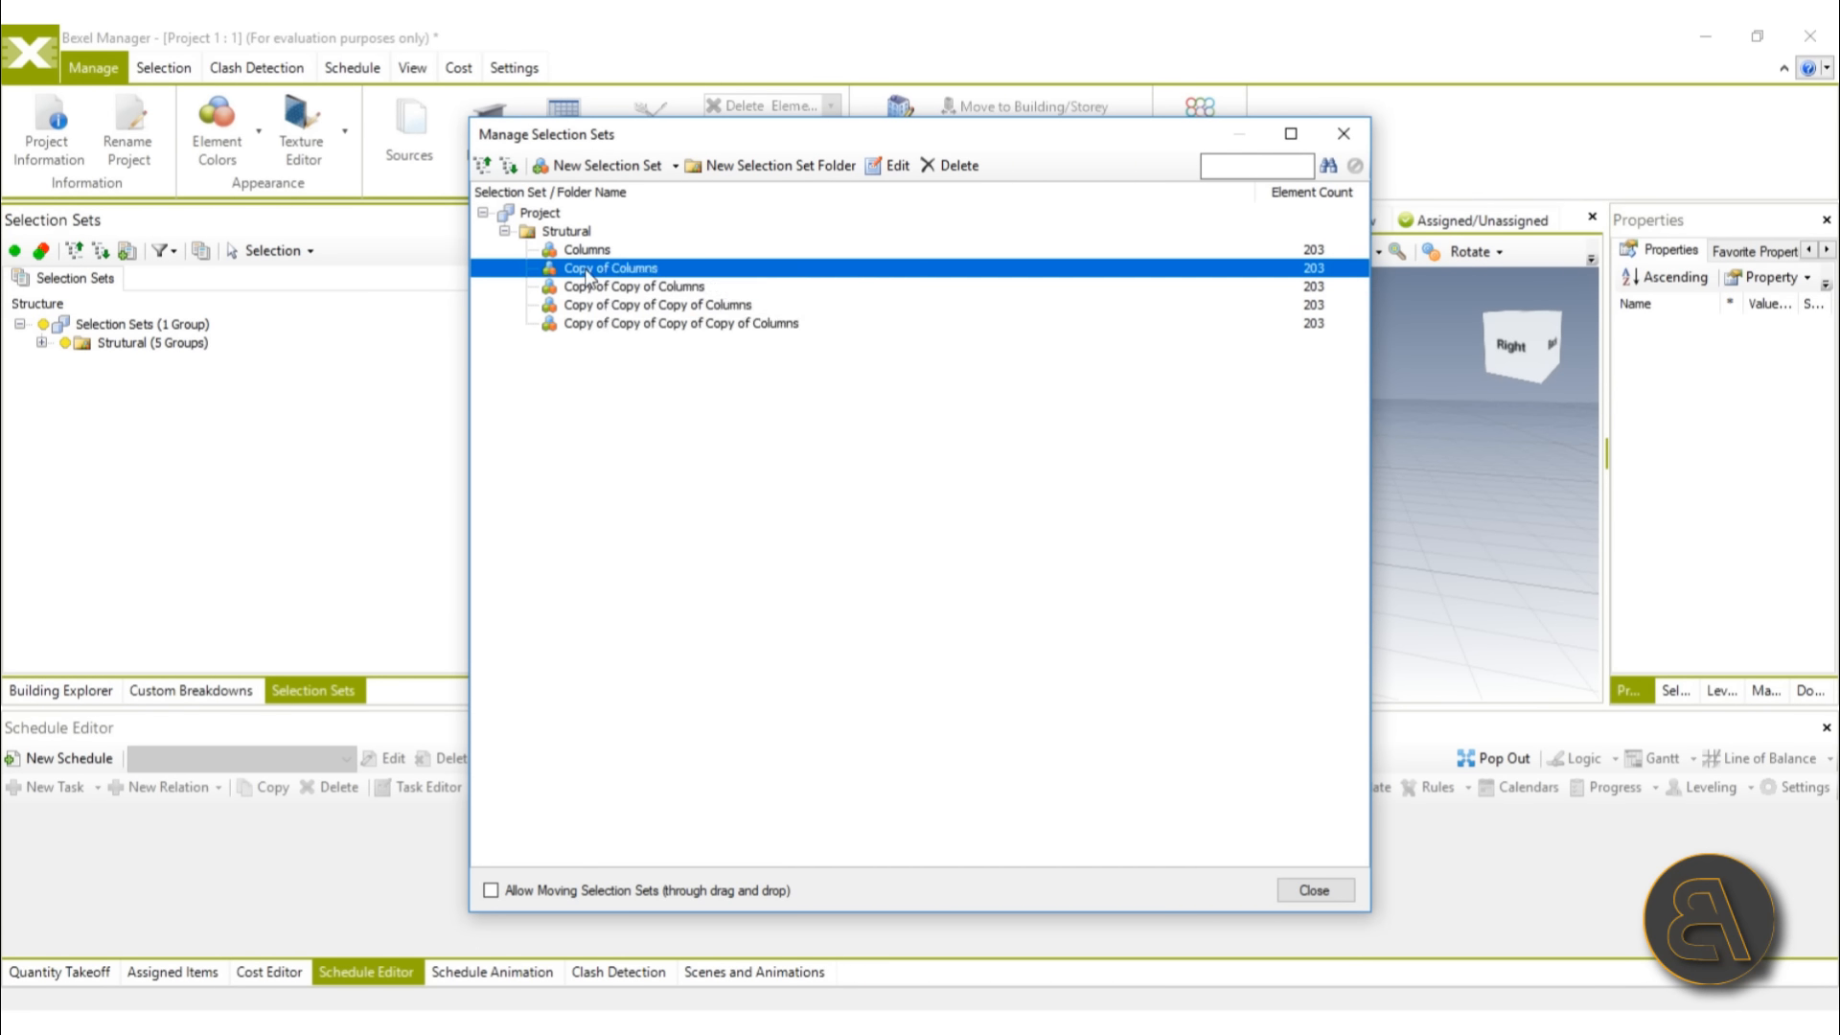
pyautogui.doubleClick(593, 270)
pyautogui.doubleClick(534, 580)
pyautogui.doubleClick(772, 358)
pyautogui.click(904, 457)
pyautogui.write('family (Text')
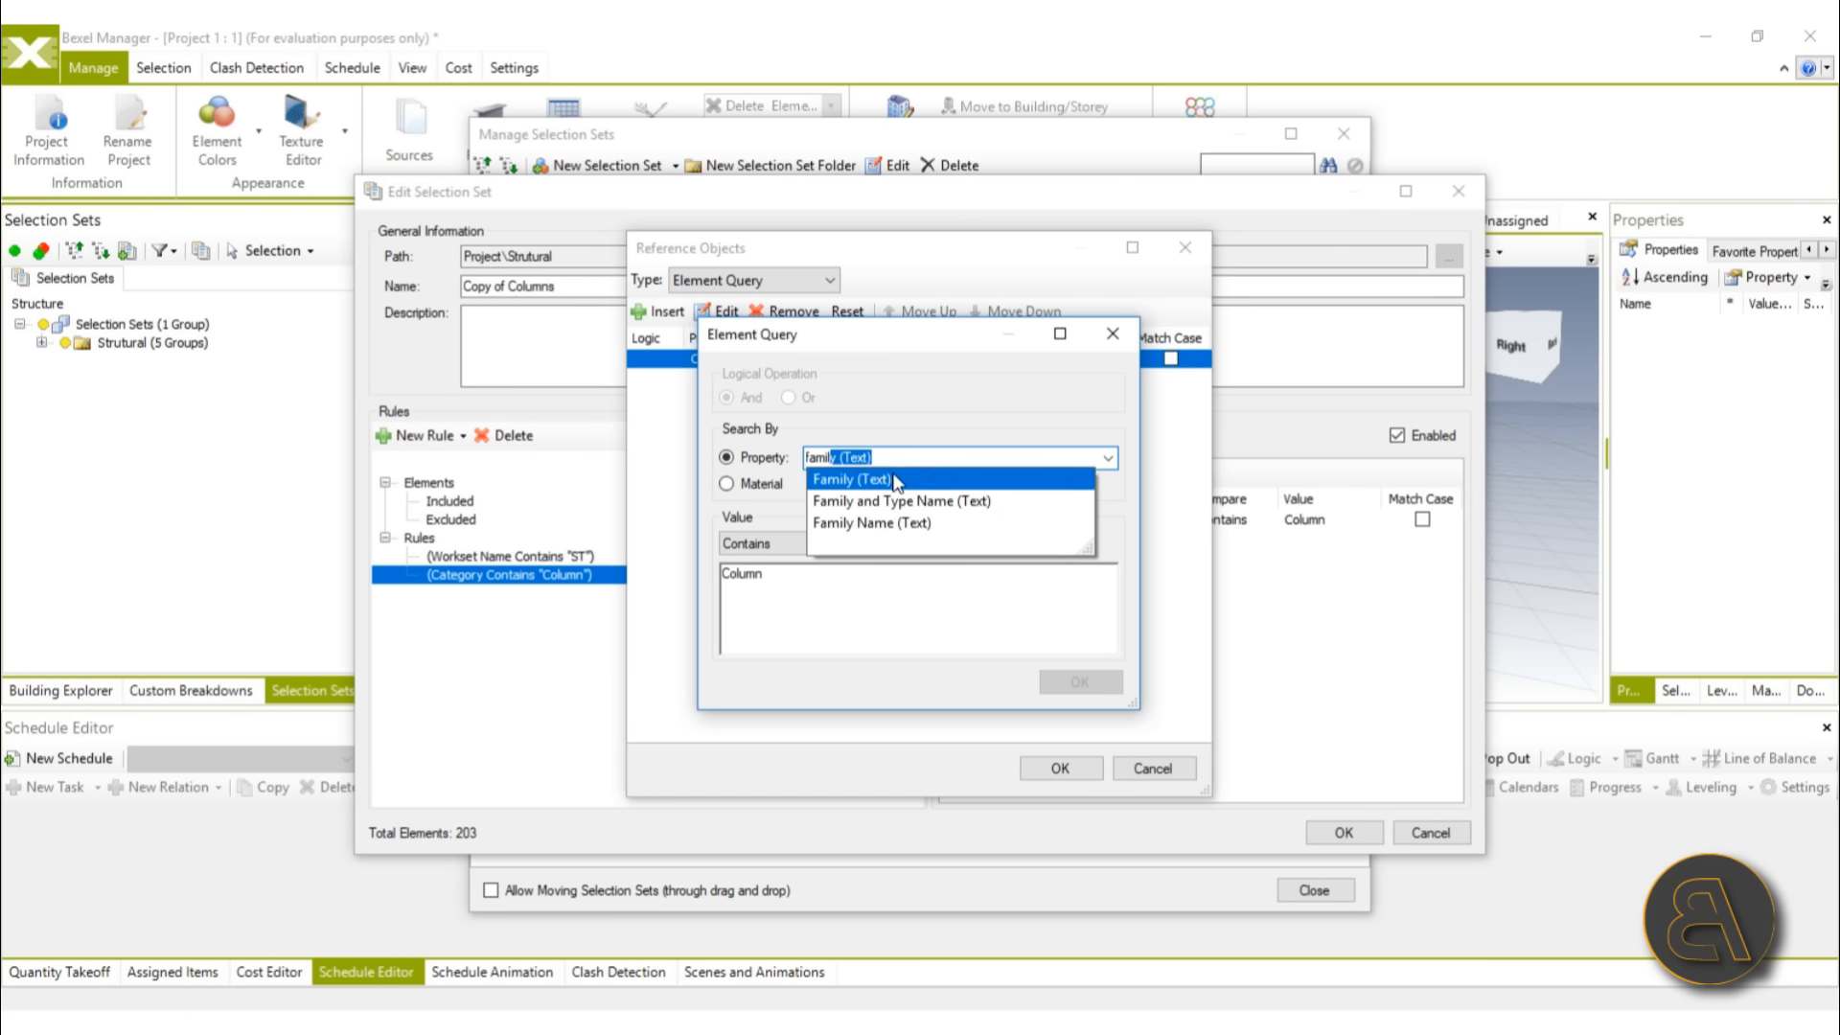
pyautogui.click(896, 481)
pyautogui.moveTo(773, 577); pyautogui.dragTo(645, 583)
pyautogui.write('floor')
pyautogui.click(1081, 681)
# Step: Add an Or condition to the intersect rule for Family (Text) containing veam
pyautogui.click(660, 312)
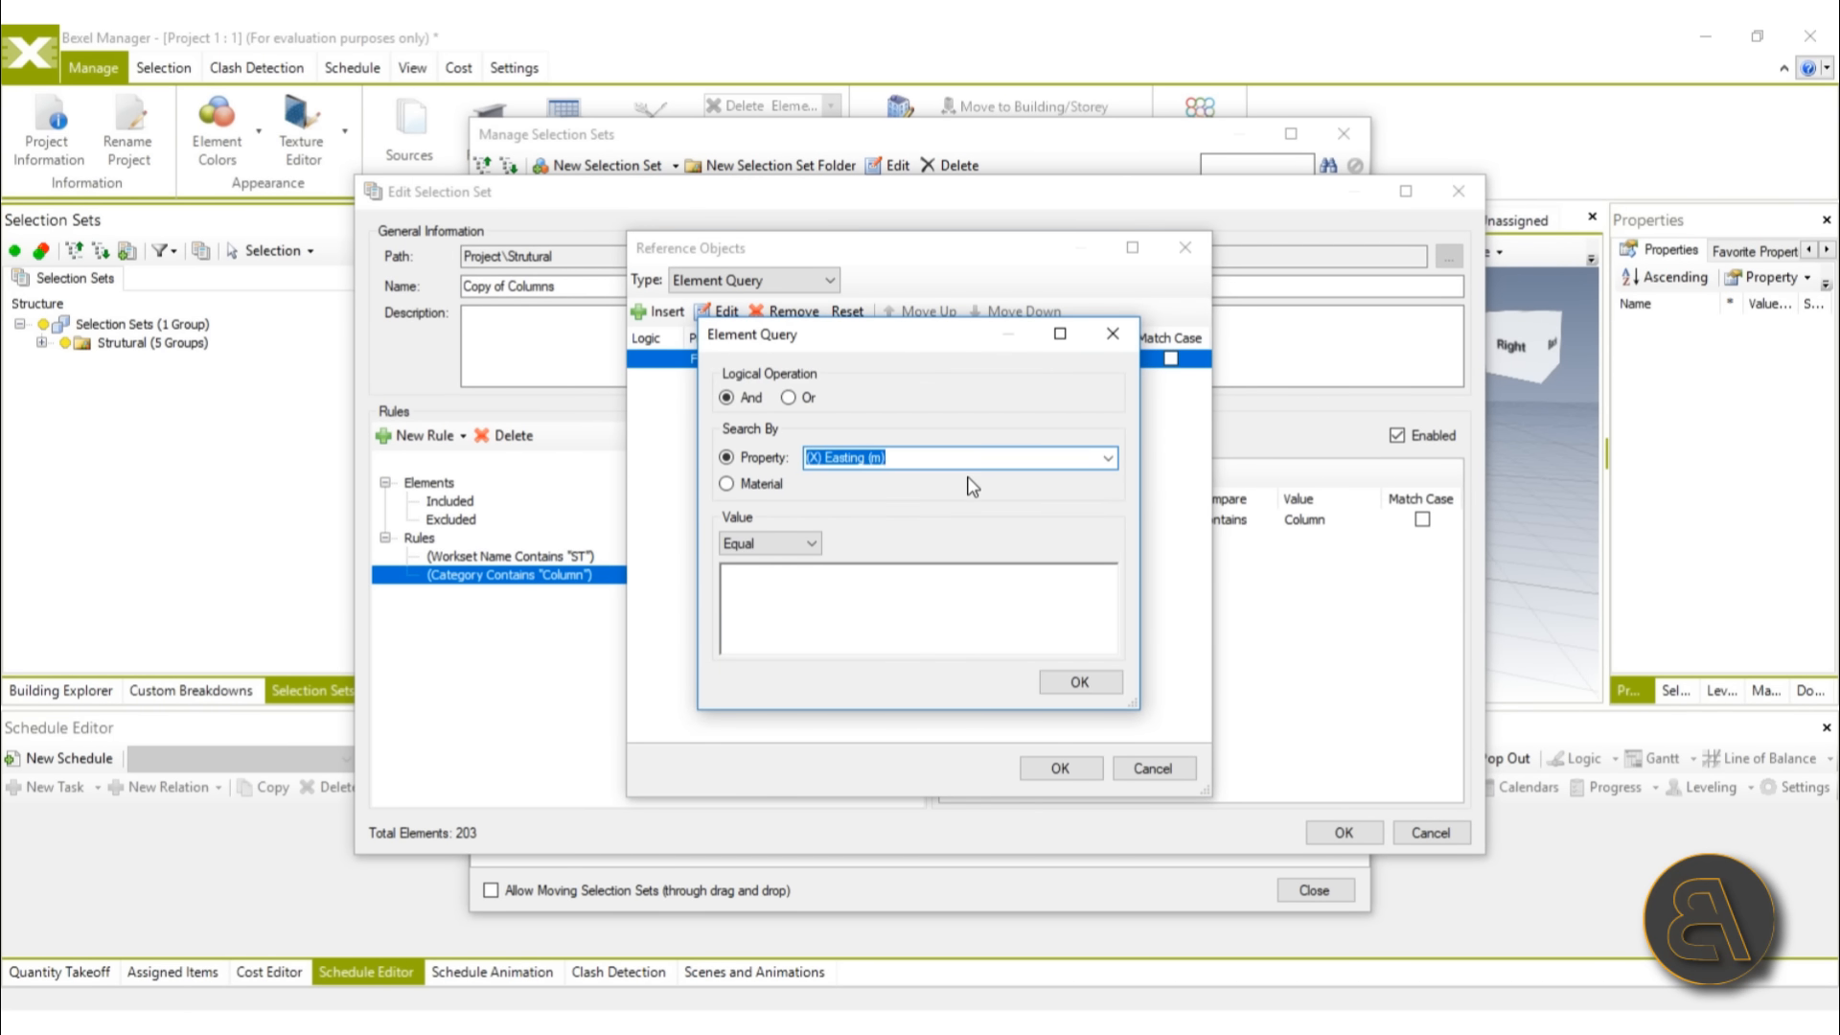
pyautogui.click(789, 398)
pyautogui.click(887, 457)
pyautogui.write('family (Text')
pyautogui.click(862, 480)
pyautogui.click(764, 543)
pyautogui.click(746, 595)
pyautogui.click(769, 586)
pyautogui.write('tower')
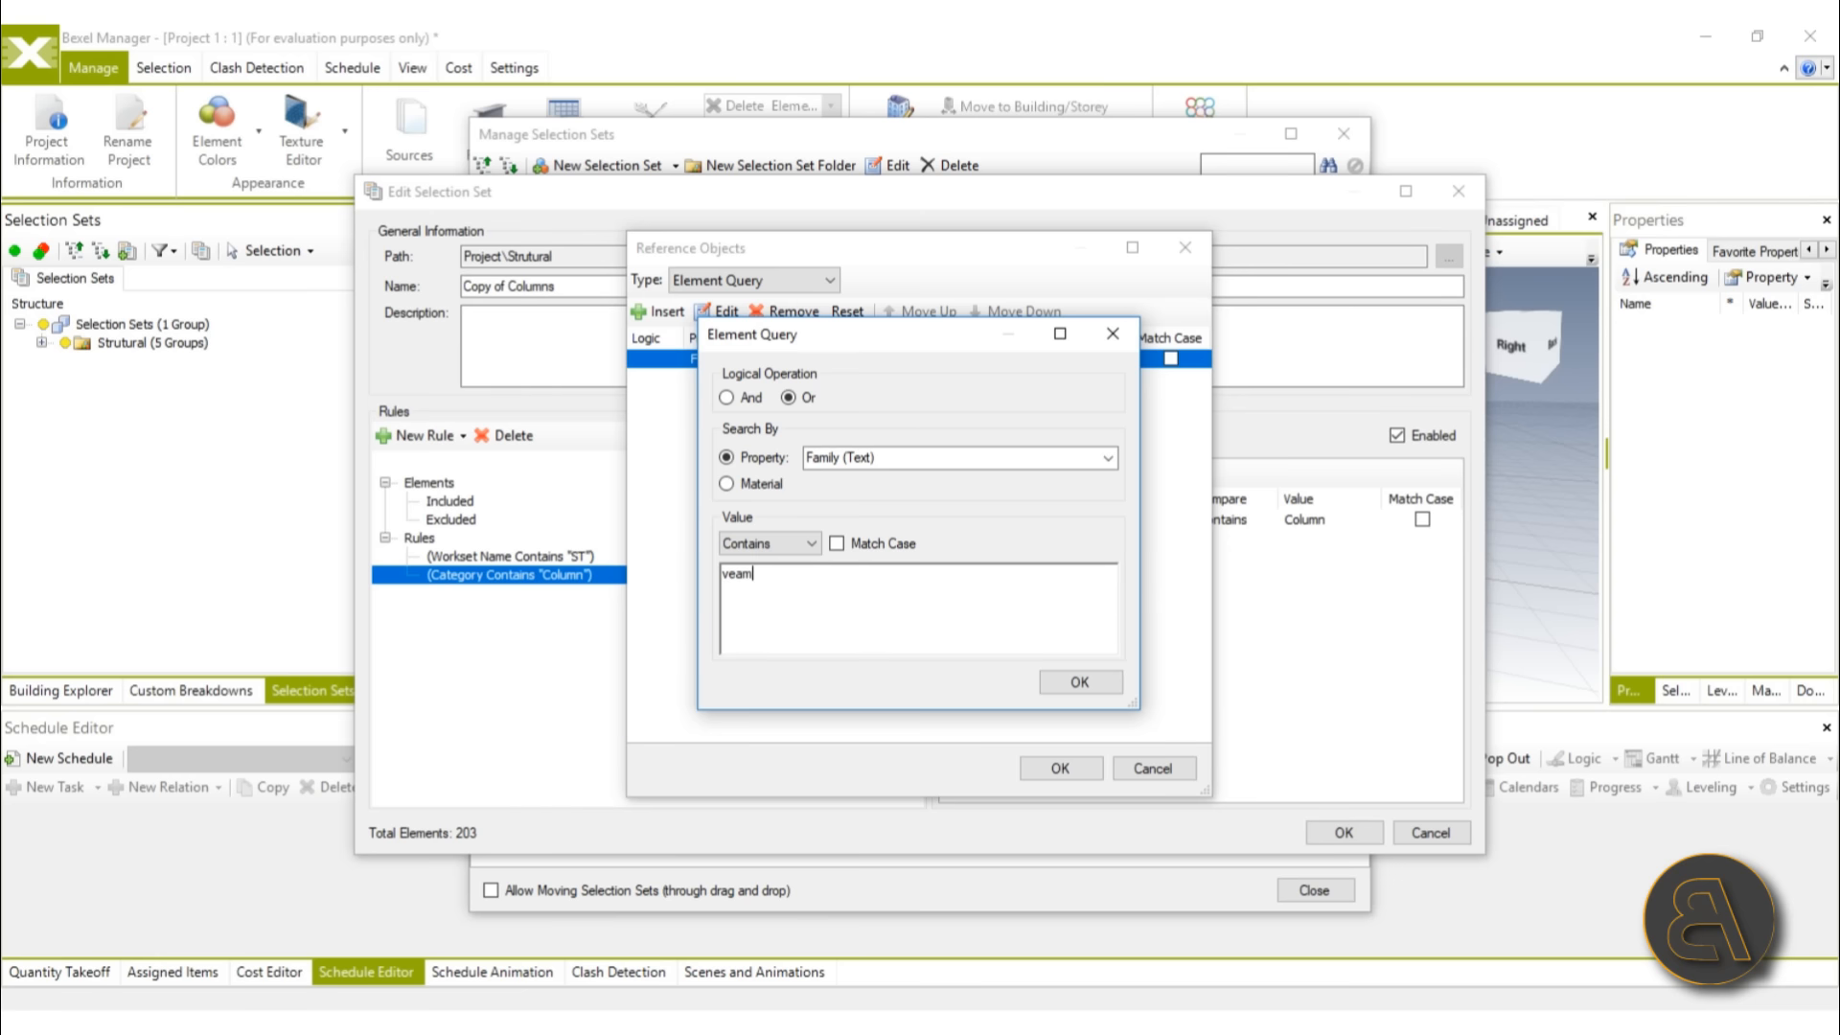
pyautogui.click(1080, 681)
pyautogui.doubleClick(747, 359)
pyautogui.click(1080, 681)
pyautogui.click(1060, 768)
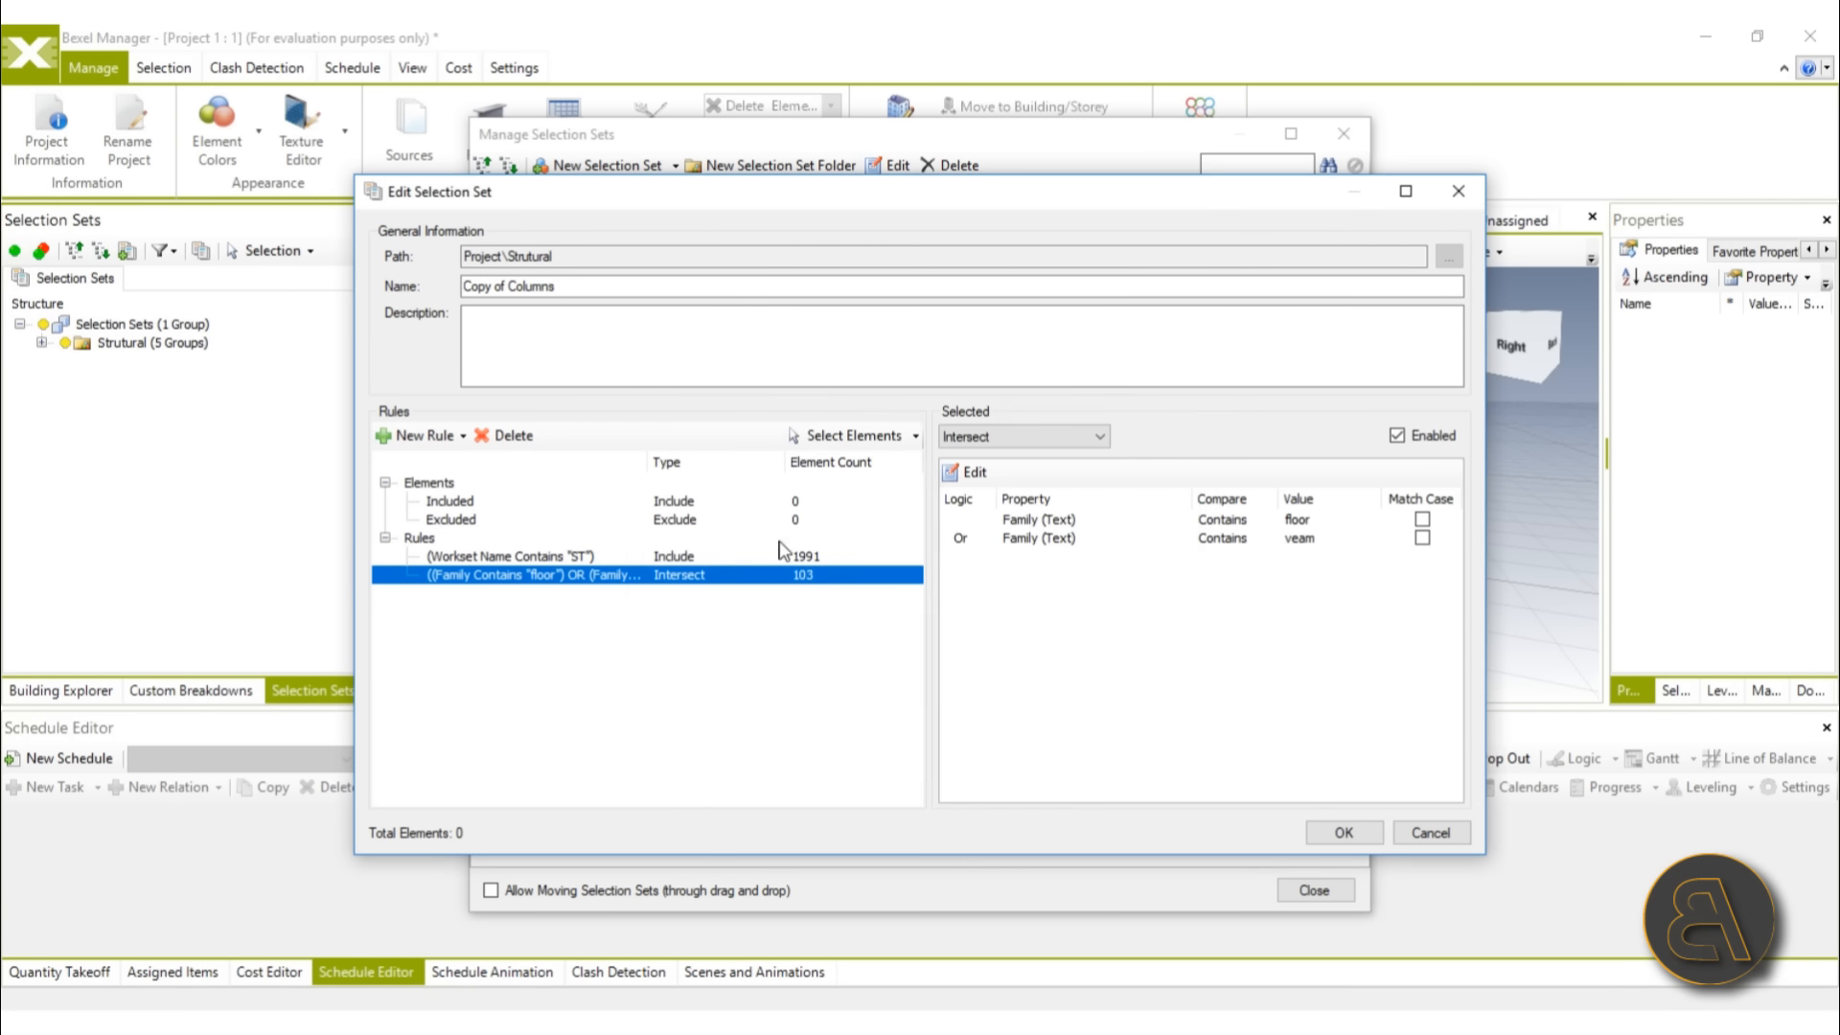
# Step: Correct the value of the rule's Or condition to Beam and save the selection set
pyautogui.doubleClick(734, 574)
pyautogui.doubleClick(1019, 376)
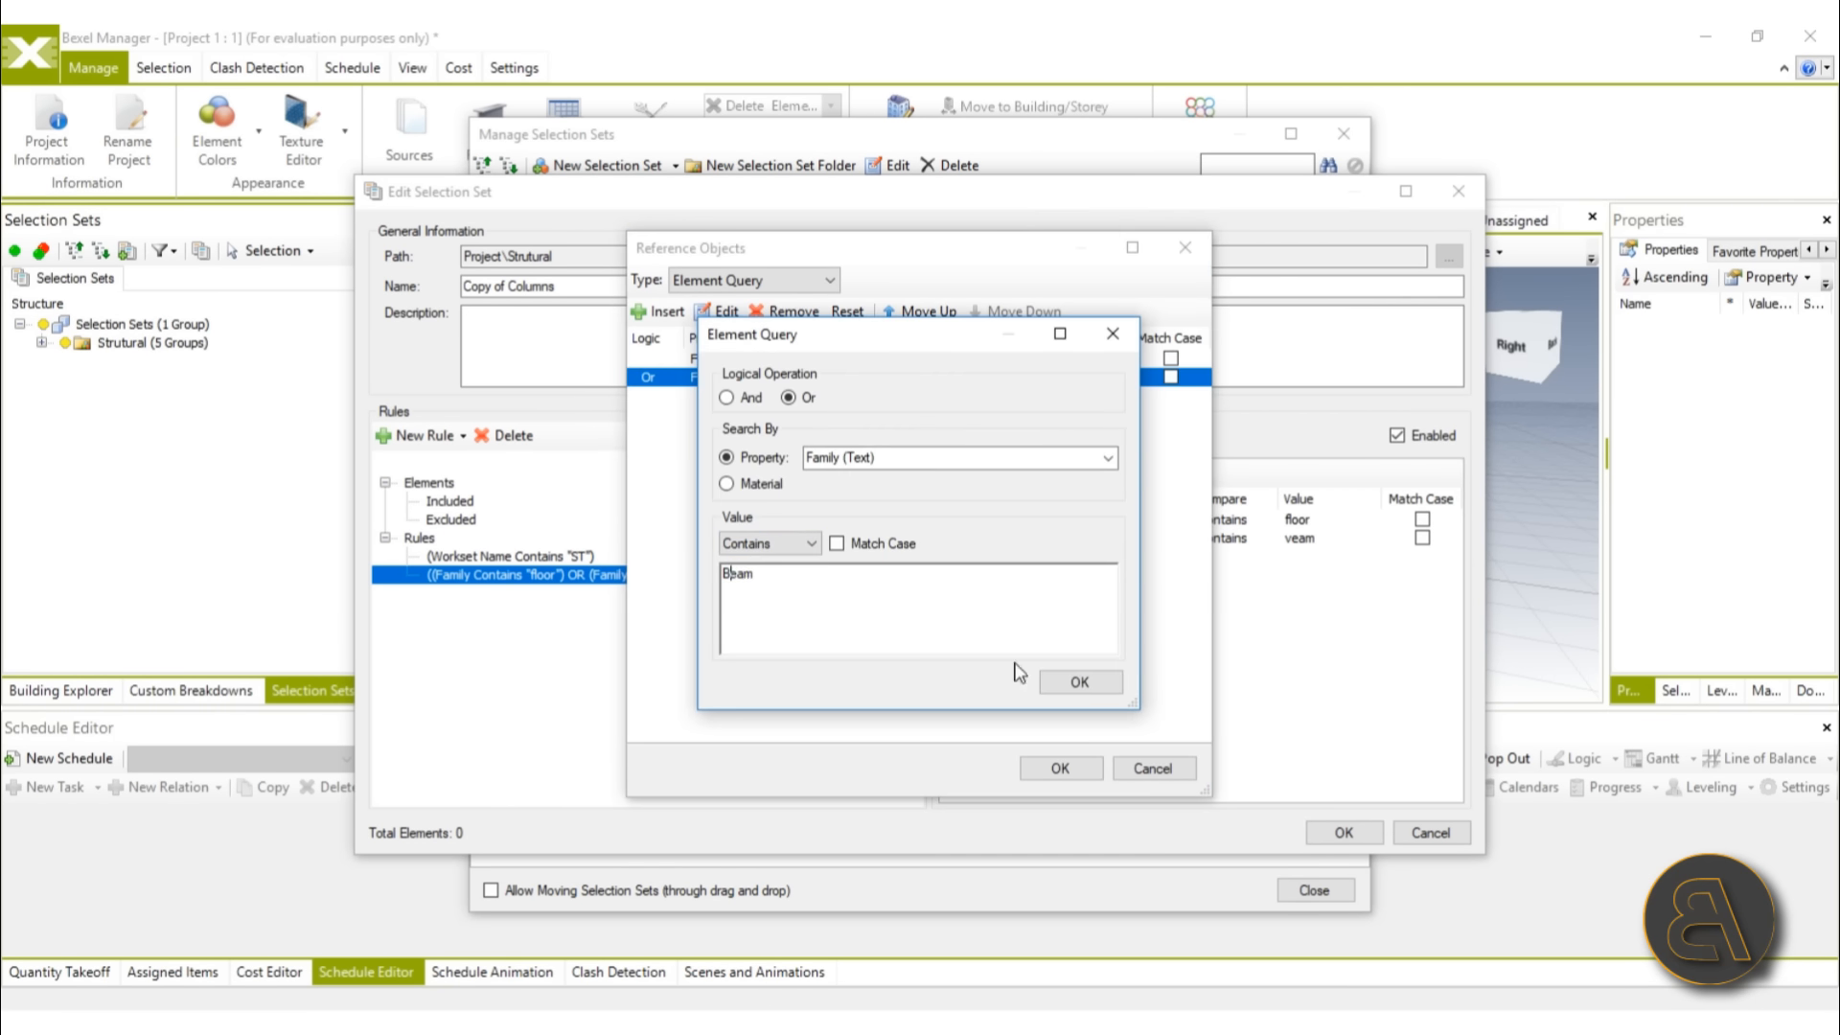
pyautogui.click(1064, 681)
pyautogui.click(1060, 768)
pyautogui.click(1344, 832)
# Step: Rename the Copy of Columns selection set as Floors and Beams
pyautogui.doubleClick(610, 267)
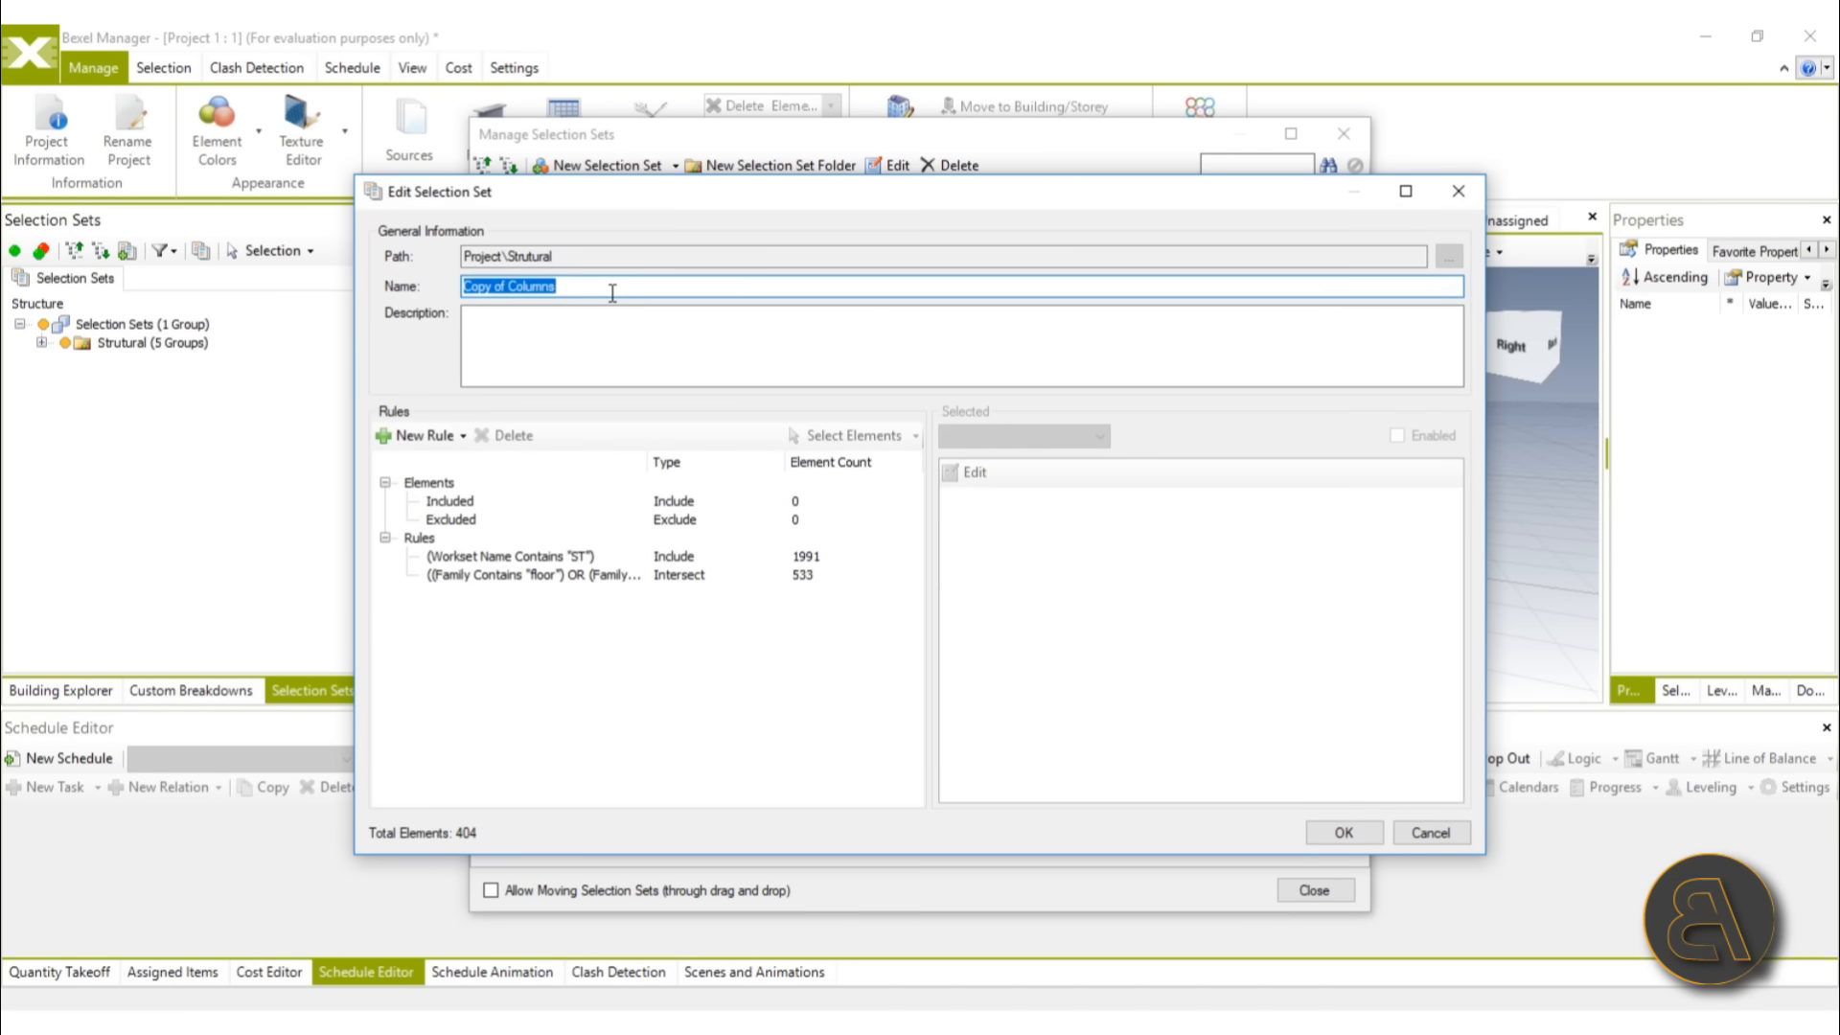
pyautogui.write('Floors and Beams')
pyautogui.press('Return')
# Step: Rename Copy of Copy of Columns as Stair and set its intersect rule to Category (Text) contains Stair
pyautogui.rightClick(627, 286)
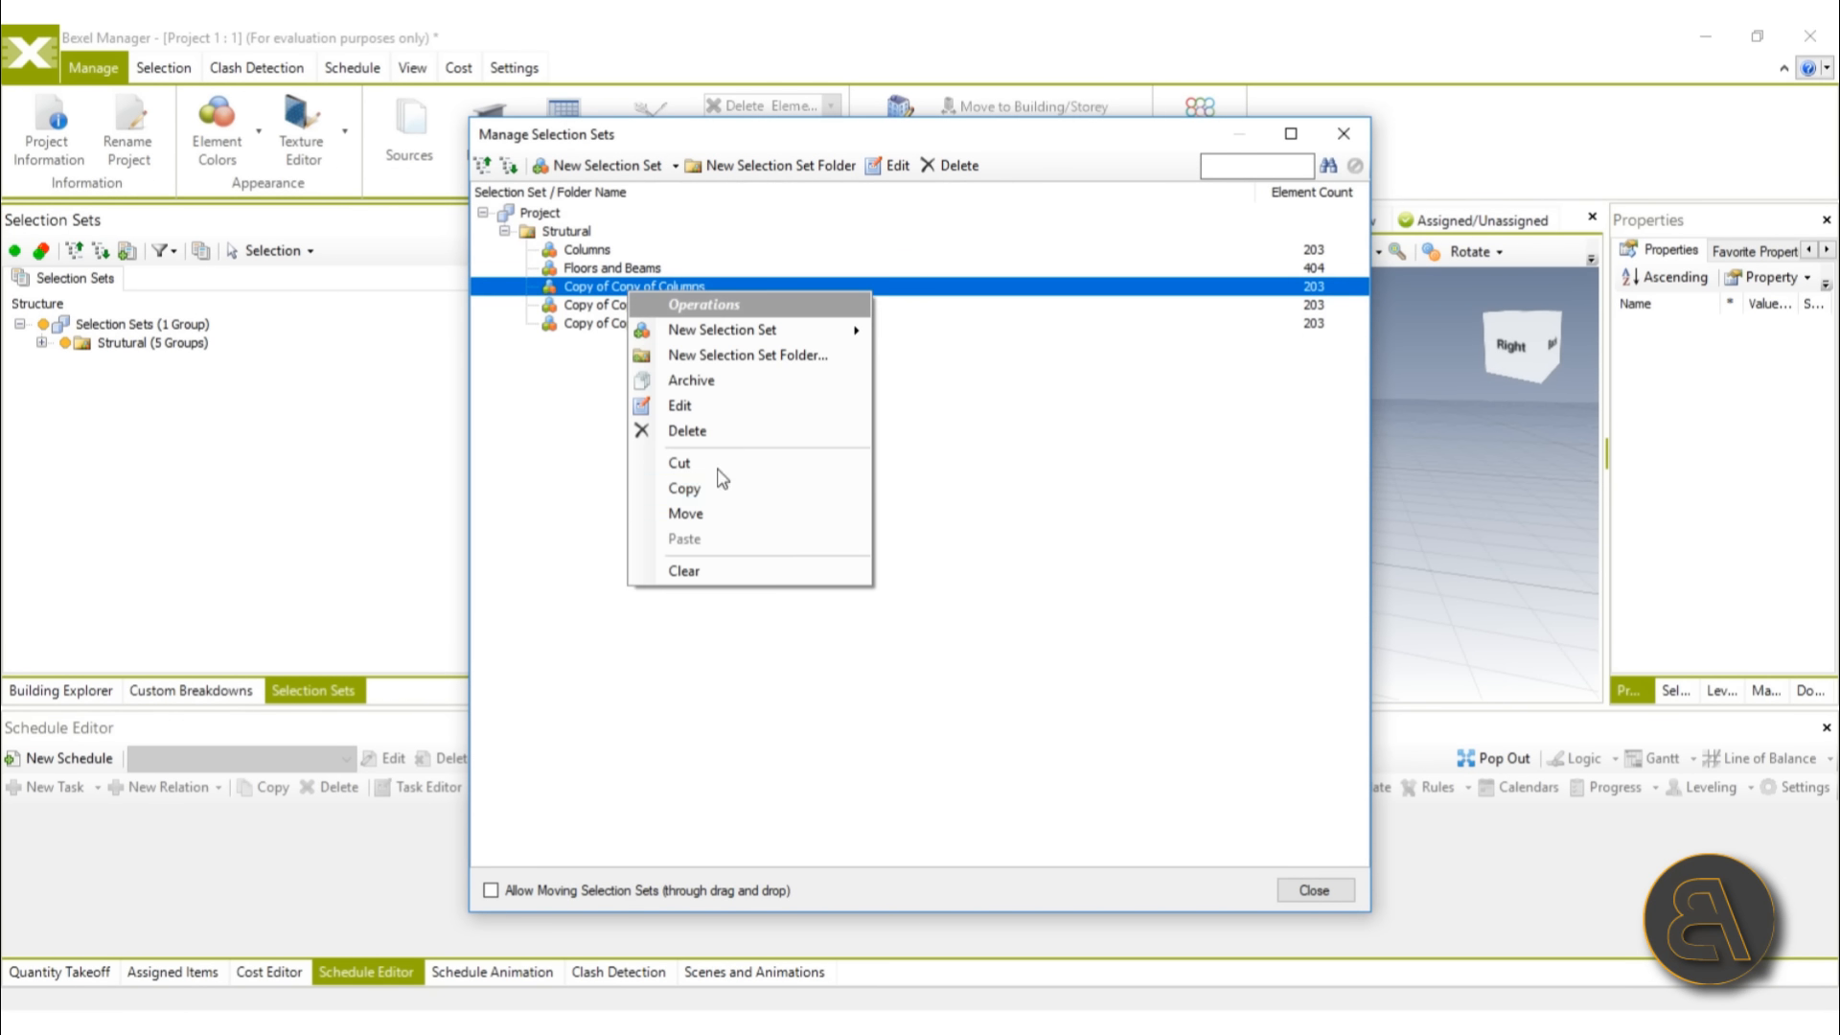
pyautogui.click(632, 327)
pyautogui.press('BackSpace')
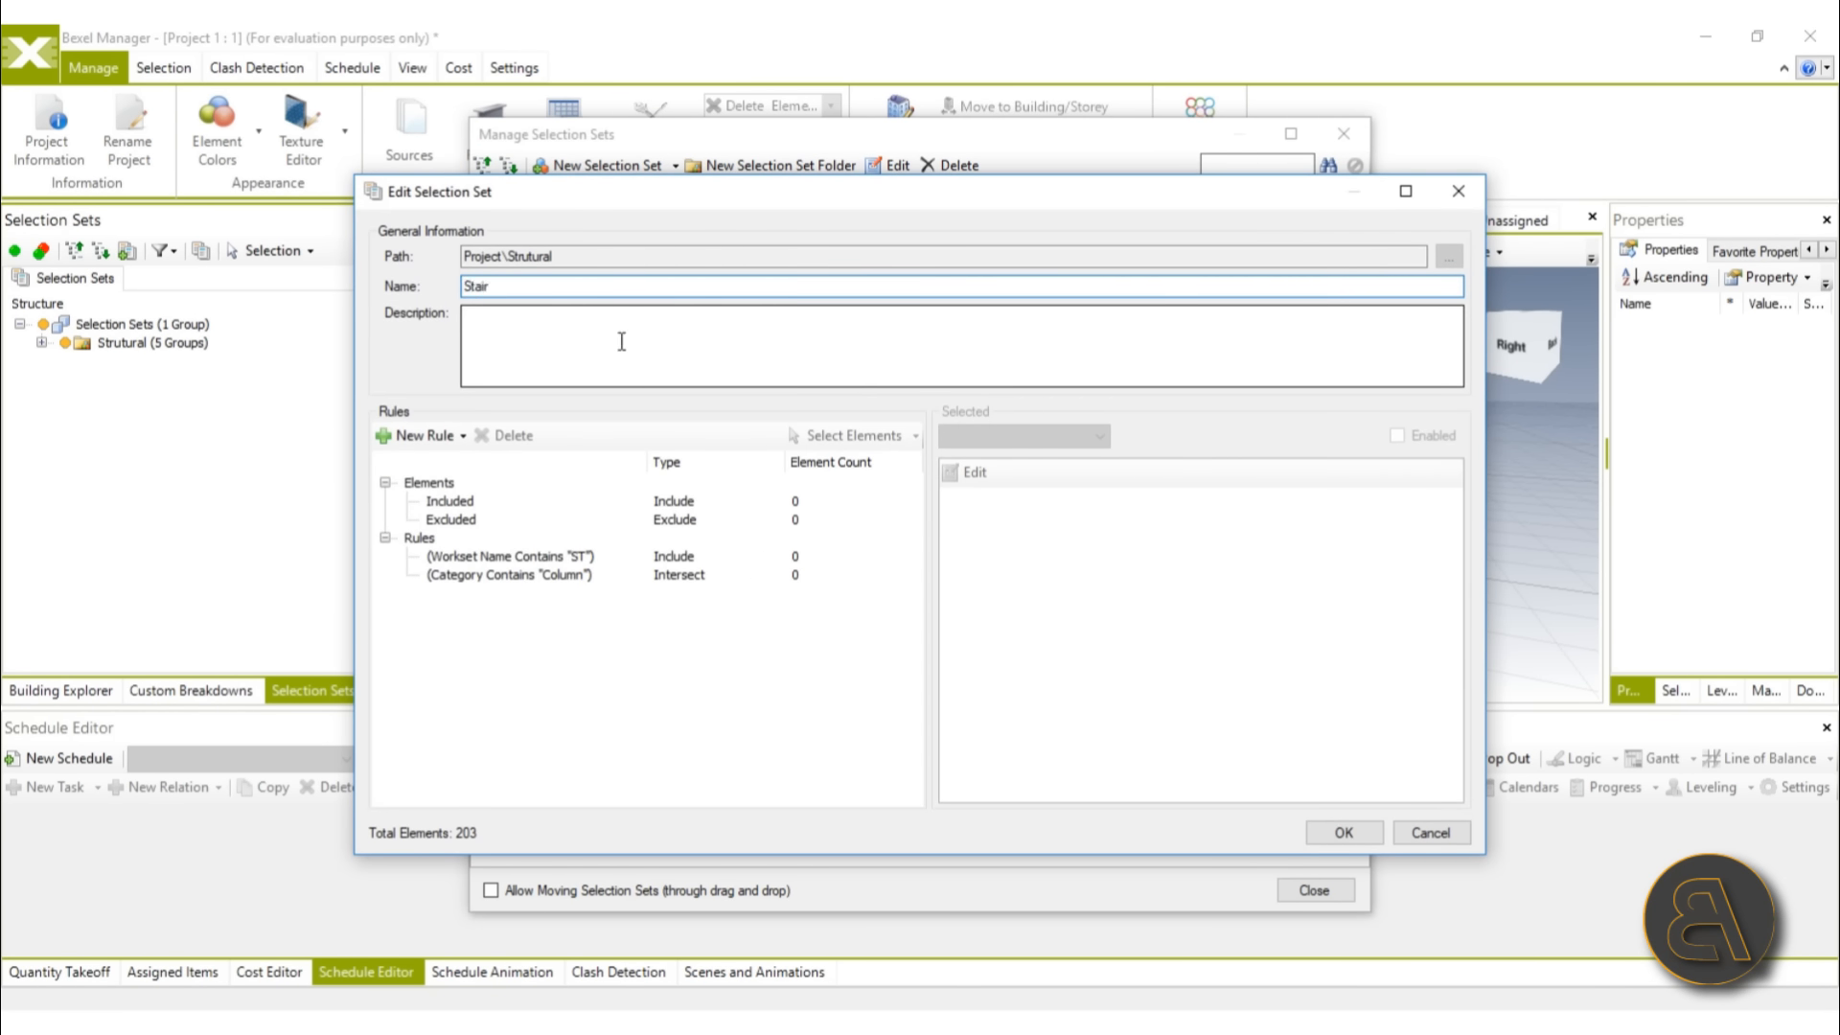
pyautogui.doubleClick(480, 575)
pyautogui.doubleClick(746, 362)
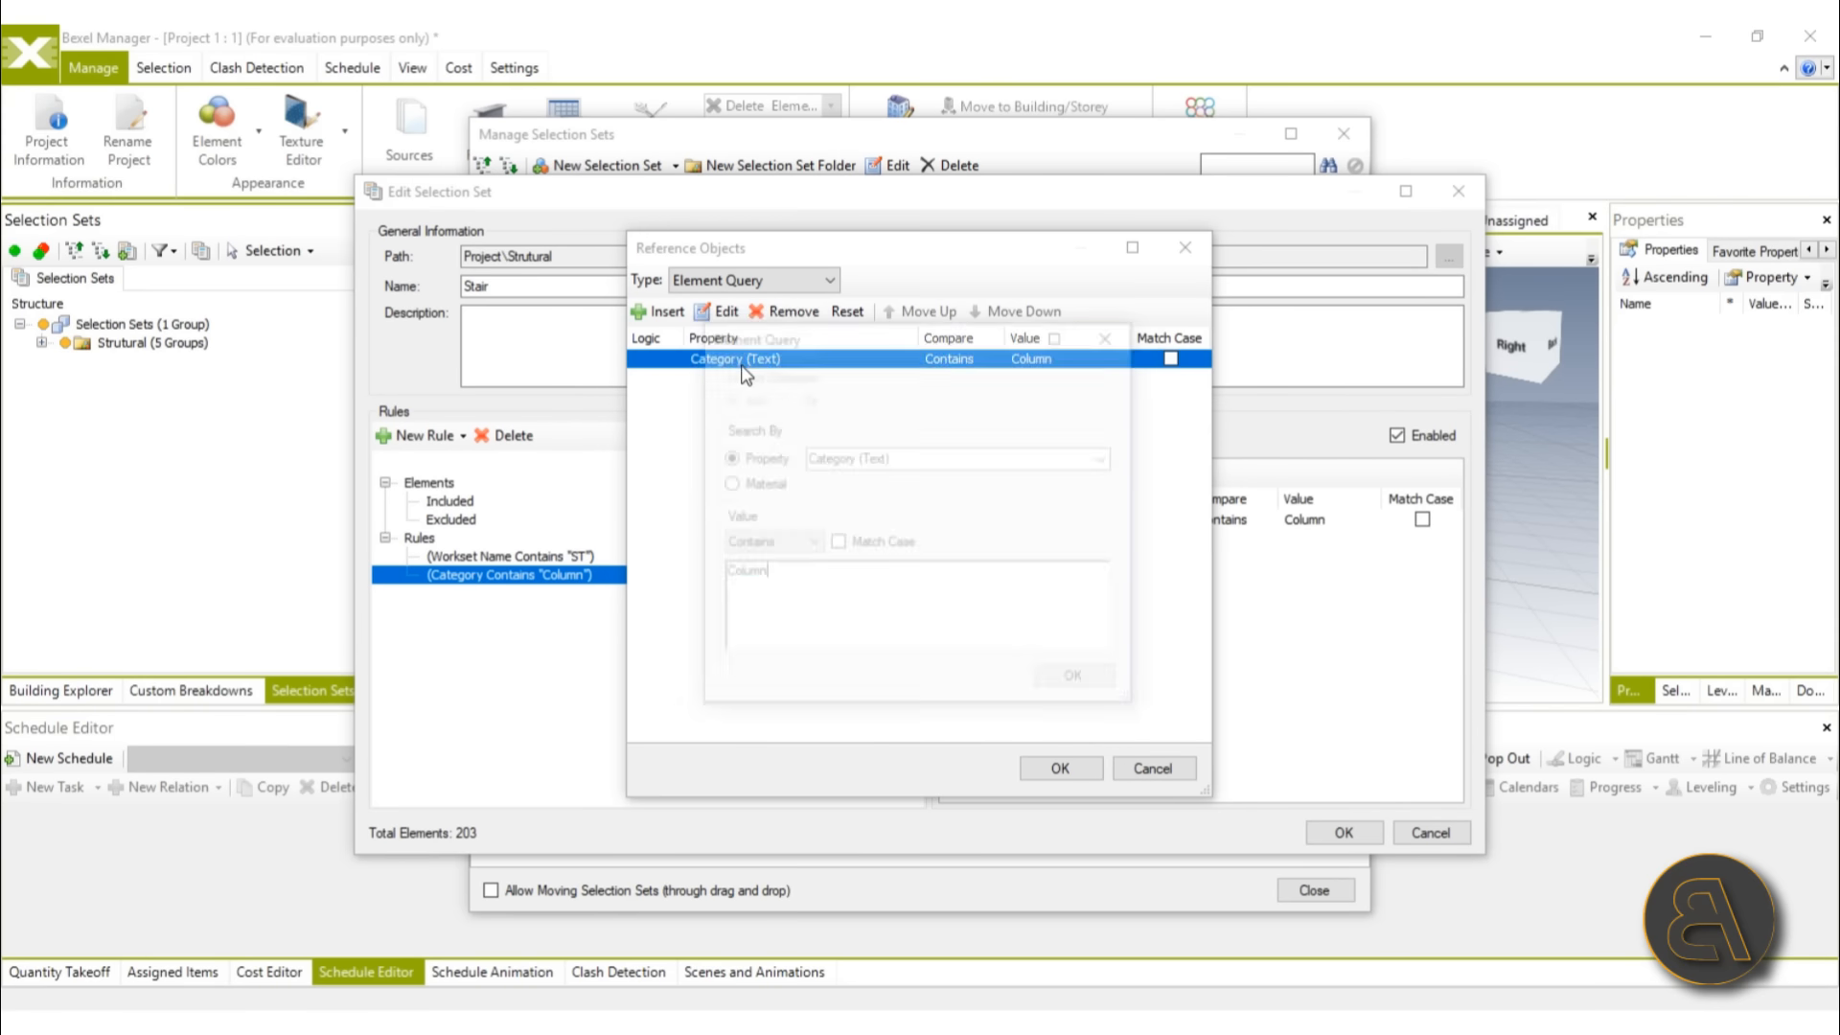
pyautogui.moveTo(771, 575); pyautogui.dragTo(682, 582)
pyautogui.write('Stair')
pyautogui.click(1080, 681)
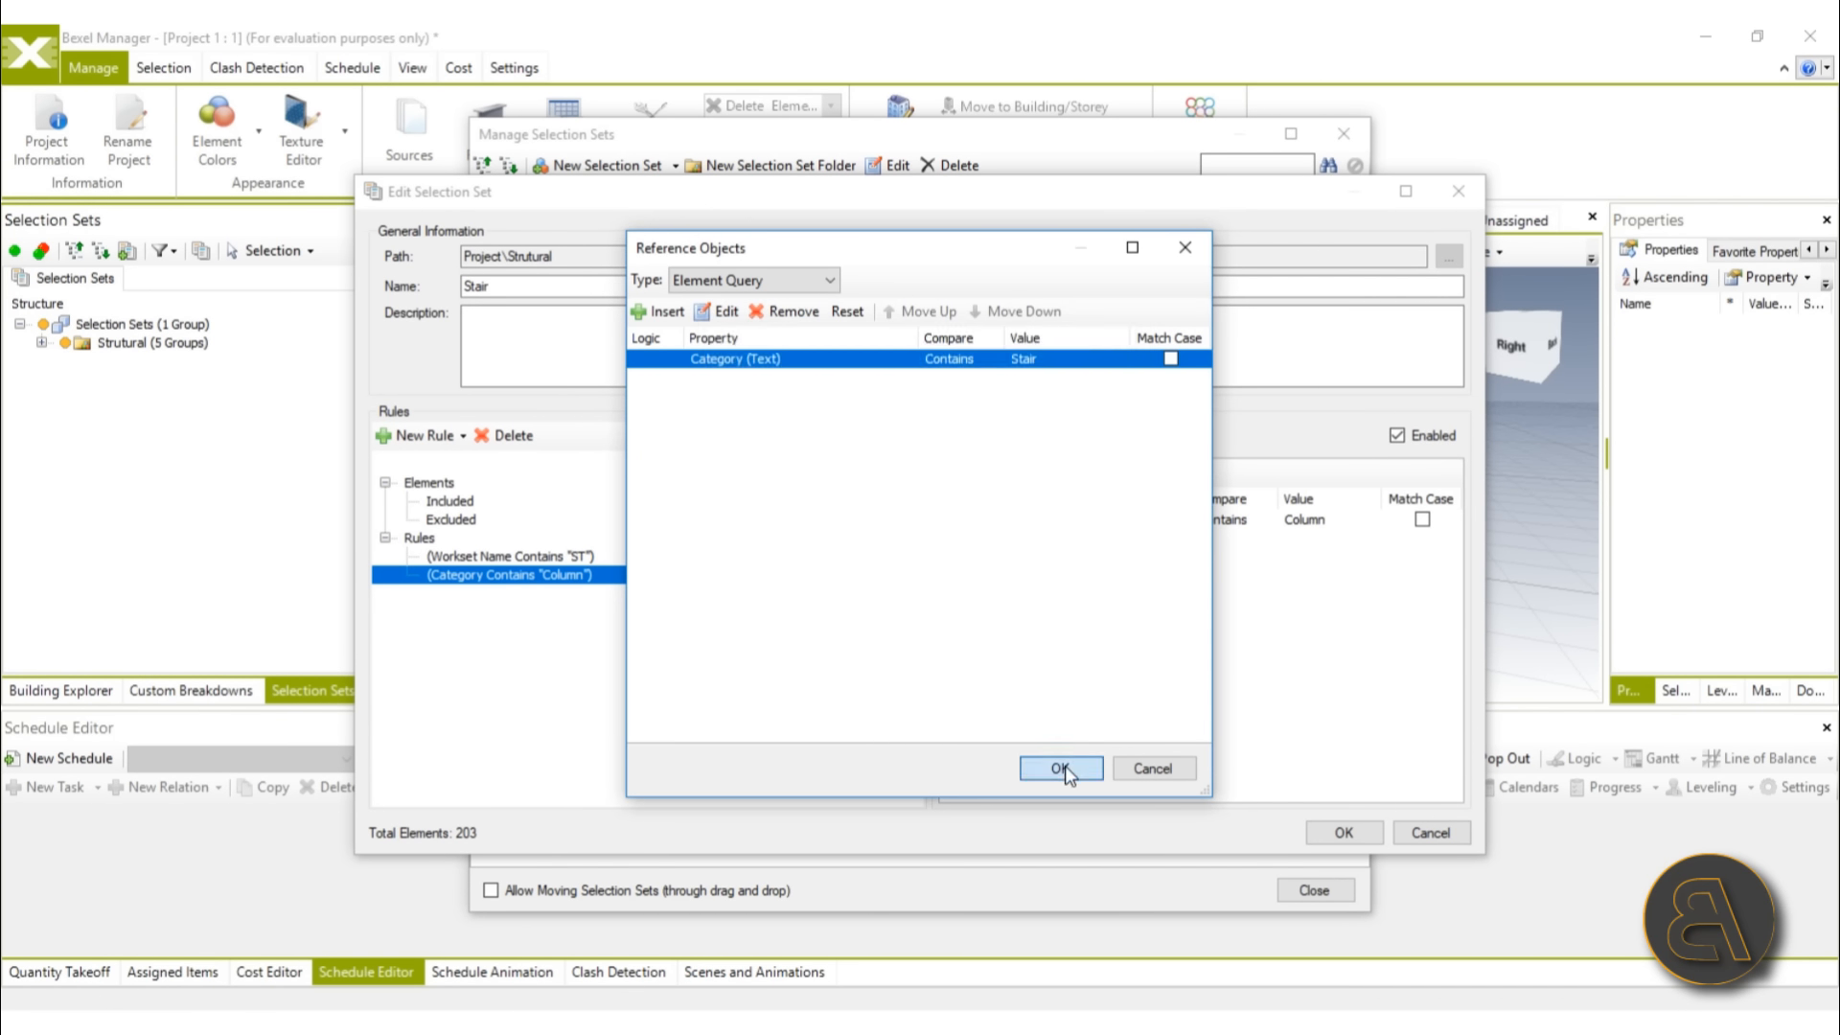
pyautogui.click(1060, 768)
pyautogui.click(714, 557)
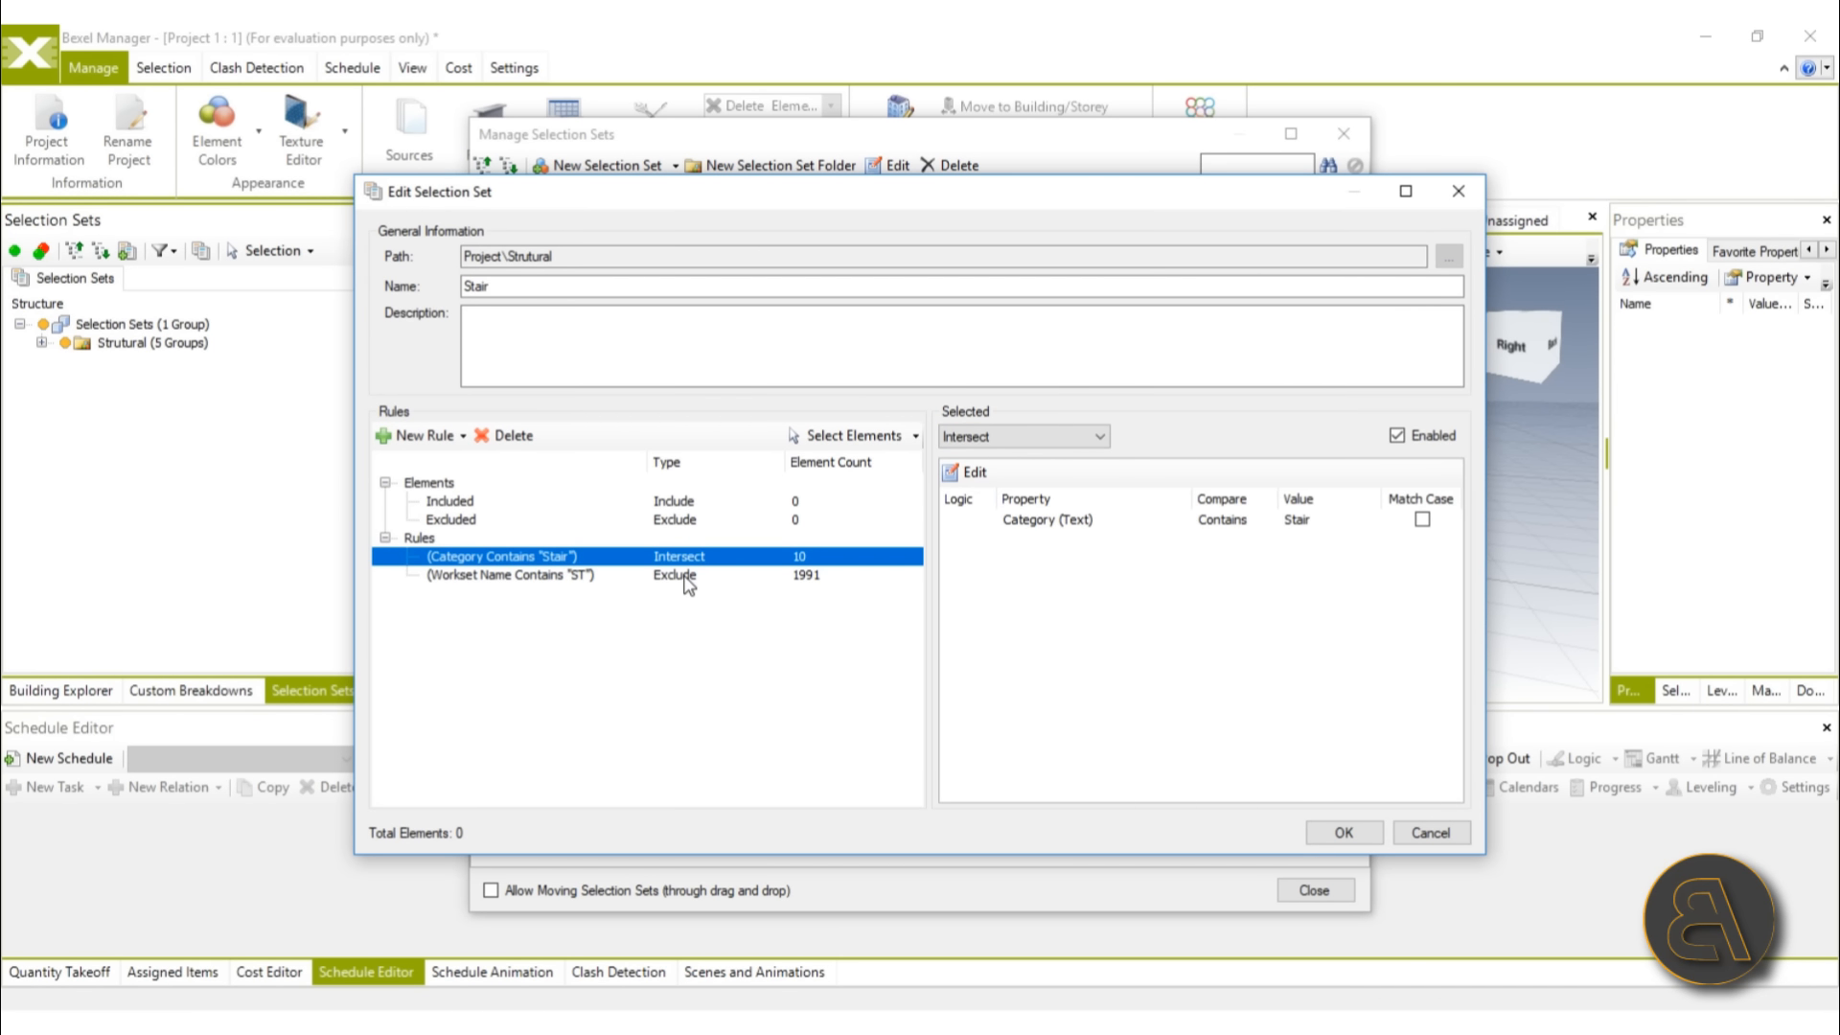
pyautogui.click(1361, 833)
# Step: Rename Copy of Copy of Copy of Columns as Foundation and set its intersect rule to Category (Text) contains foundation
pyautogui.doubleClick(634, 306)
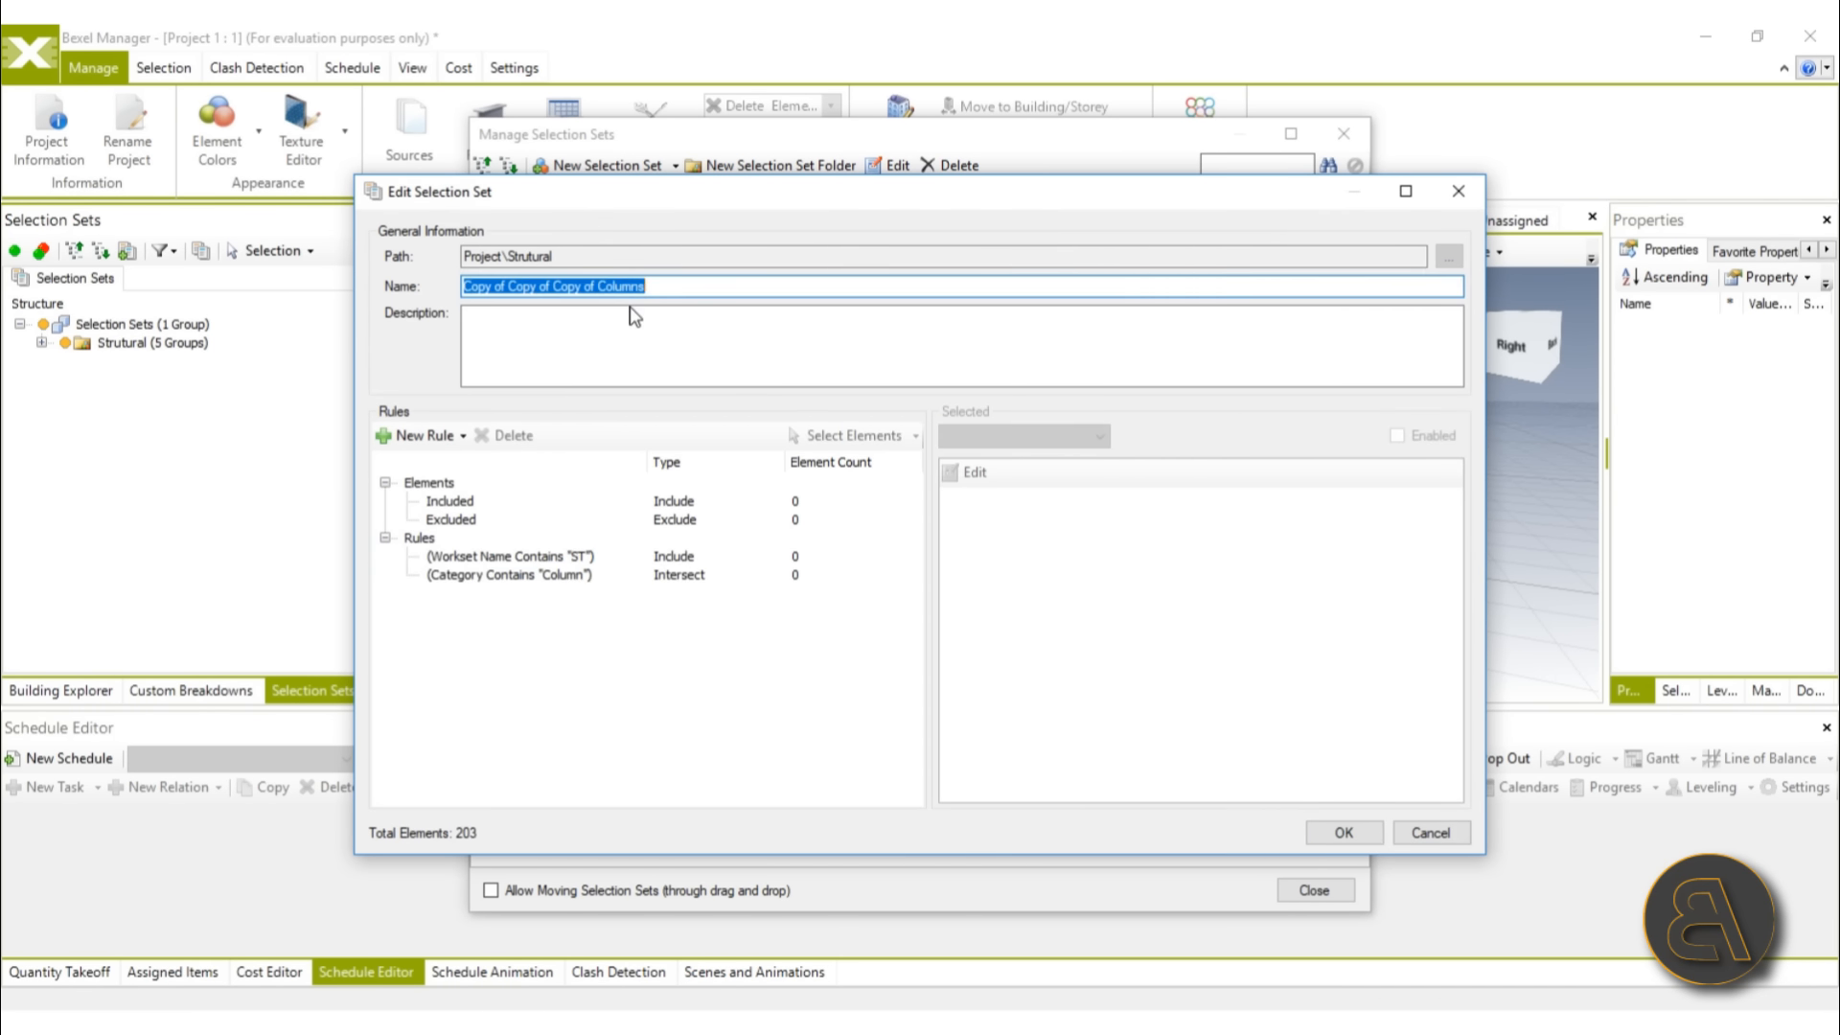
pyautogui.write('Foundation')
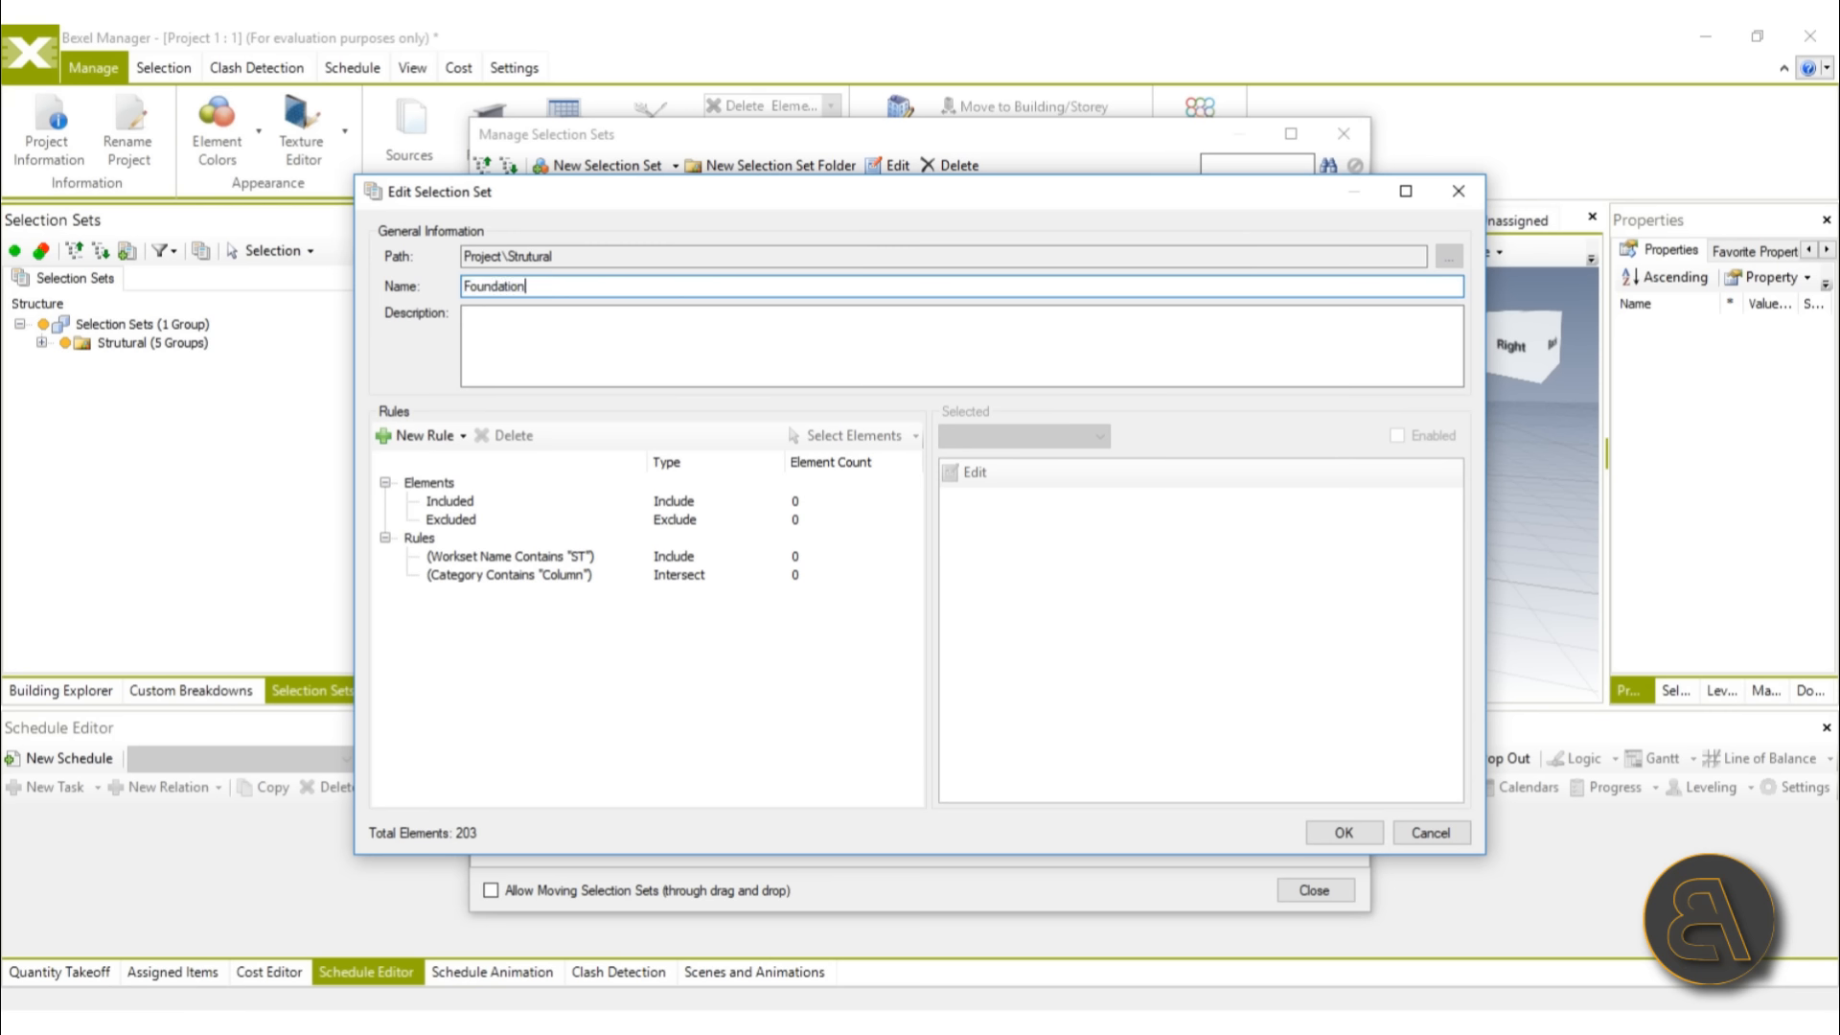
pyautogui.doubleClick(552, 577)
pyautogui.doubleClick(767, 359)
pyautogui.doubleClick(806, 574)
pyautogui.write('founda')
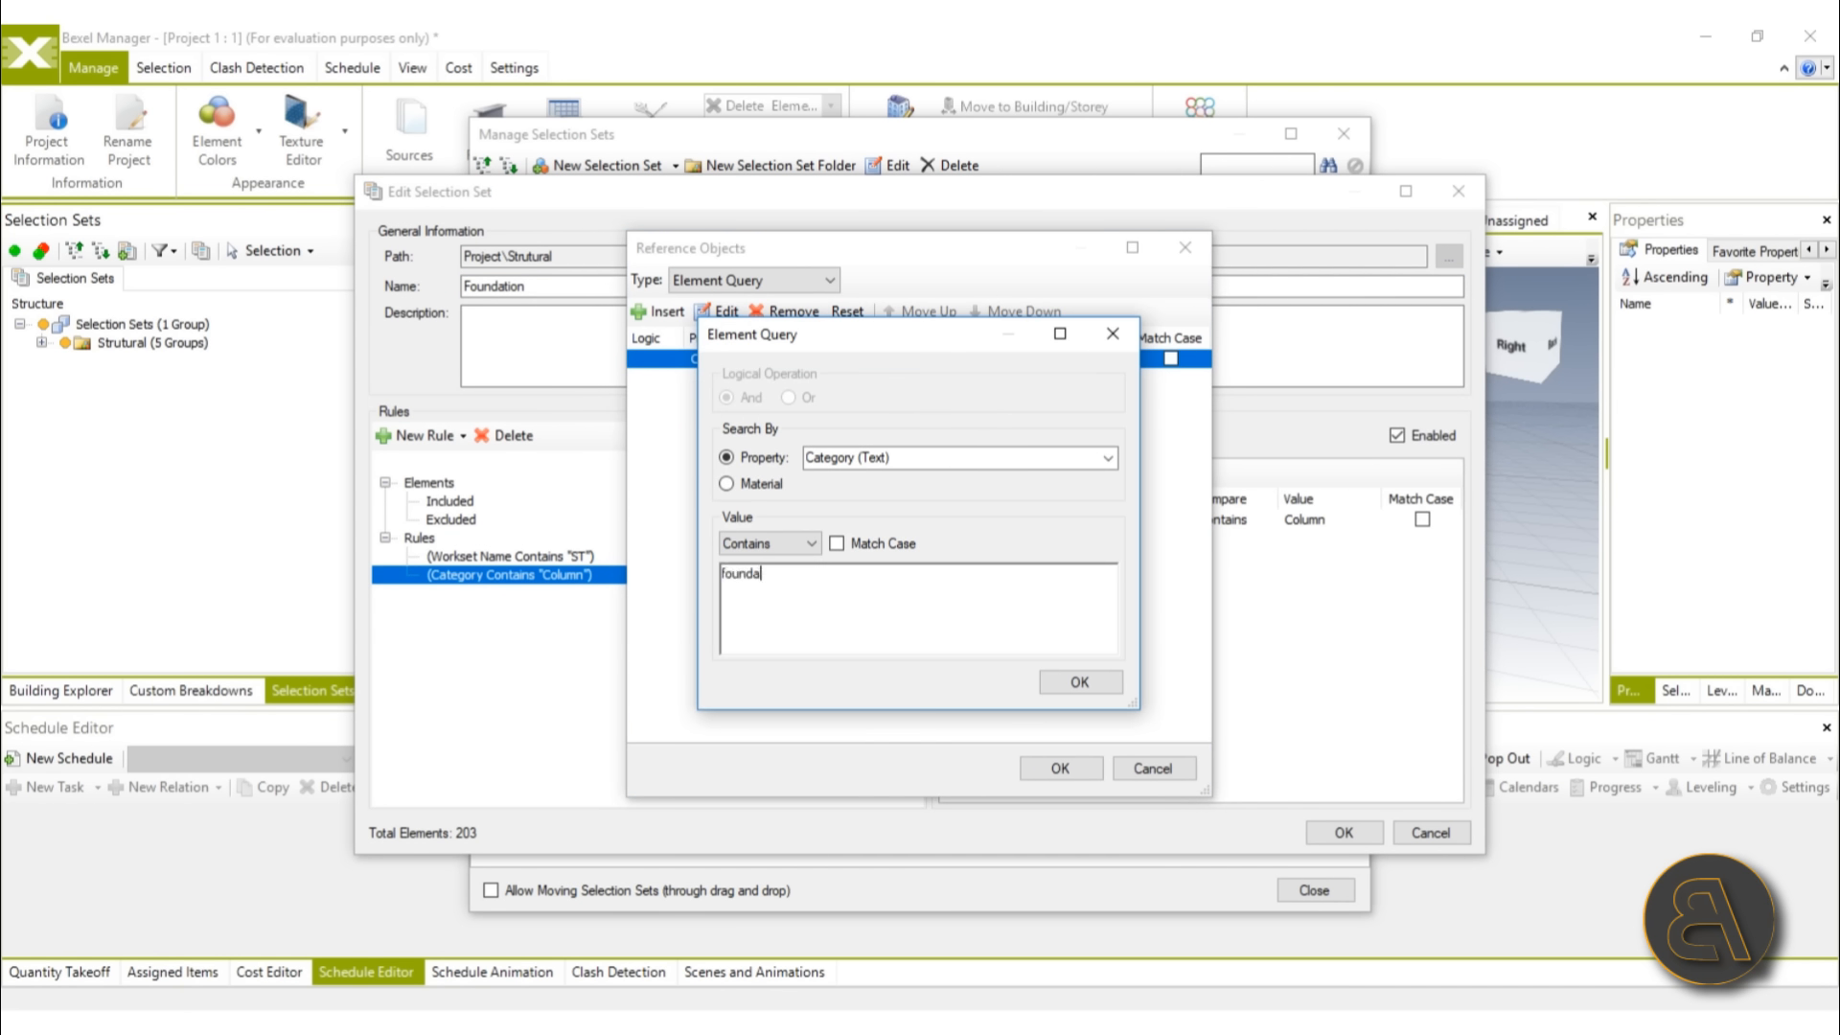
pyautogui.write('tion')
pyautogui.click(1080, 681)
pyautogui.click(1084, 766)
pyautogui.click(1344, 832)
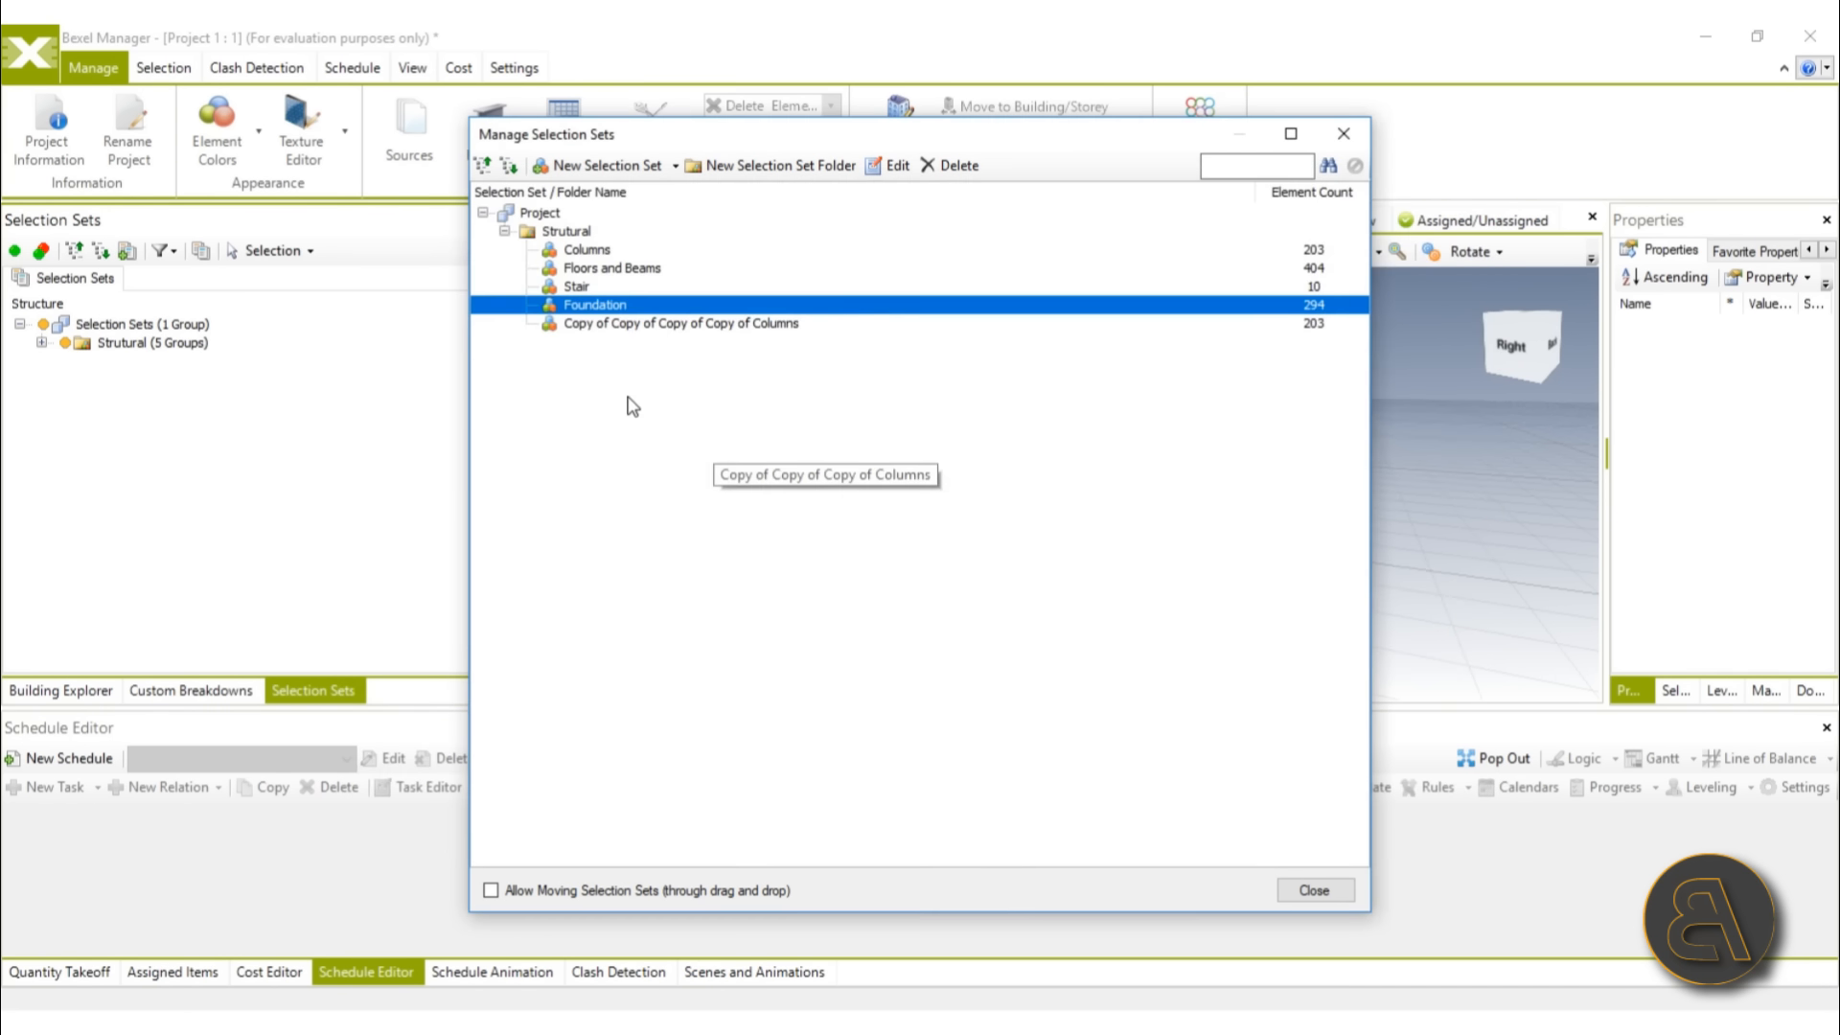
# Step: Rename the last remaining Columns copy as Concrete walls, with its intersect rule set to Category (Text) contains wall
pyautogui.doubleClick(632, 320)
pyautogui.write('Concrete walls')
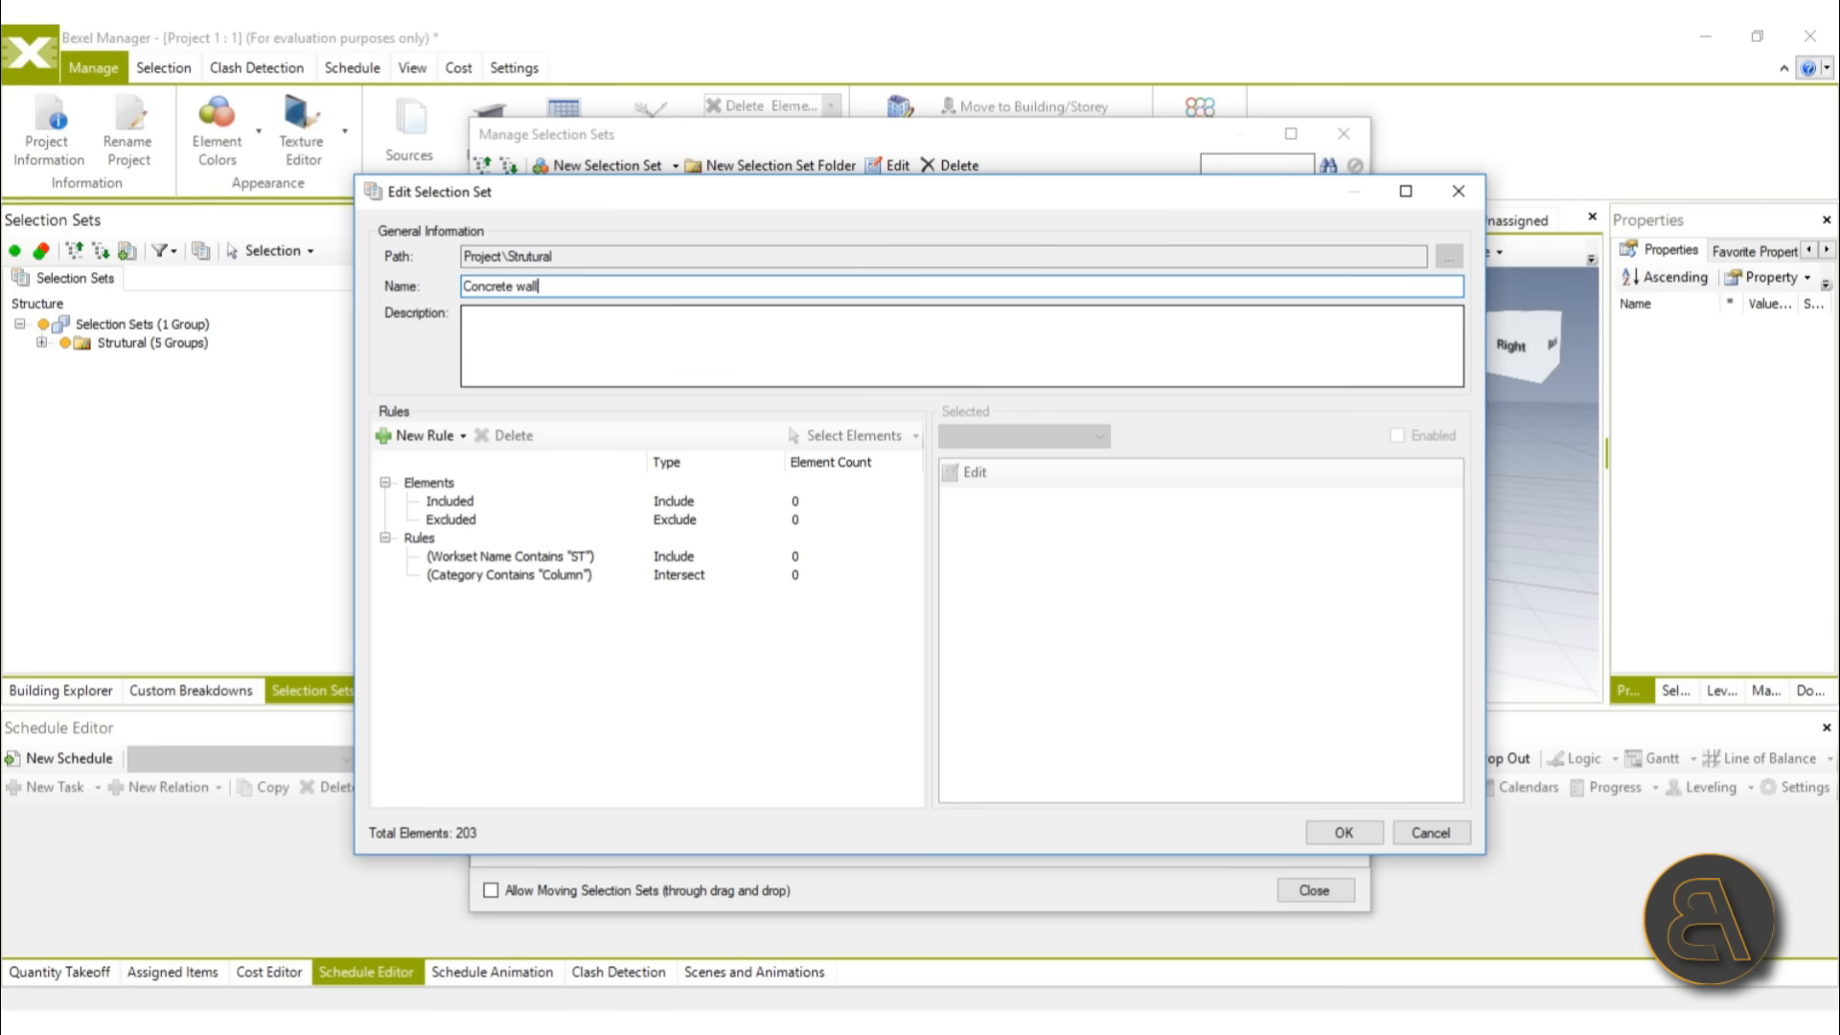
pyautogui.doubleClick(565, 574)
pyautogui.doubleClick(671, 359)
pyautogui.write('wall')
pyautogui.click(1079, 681)
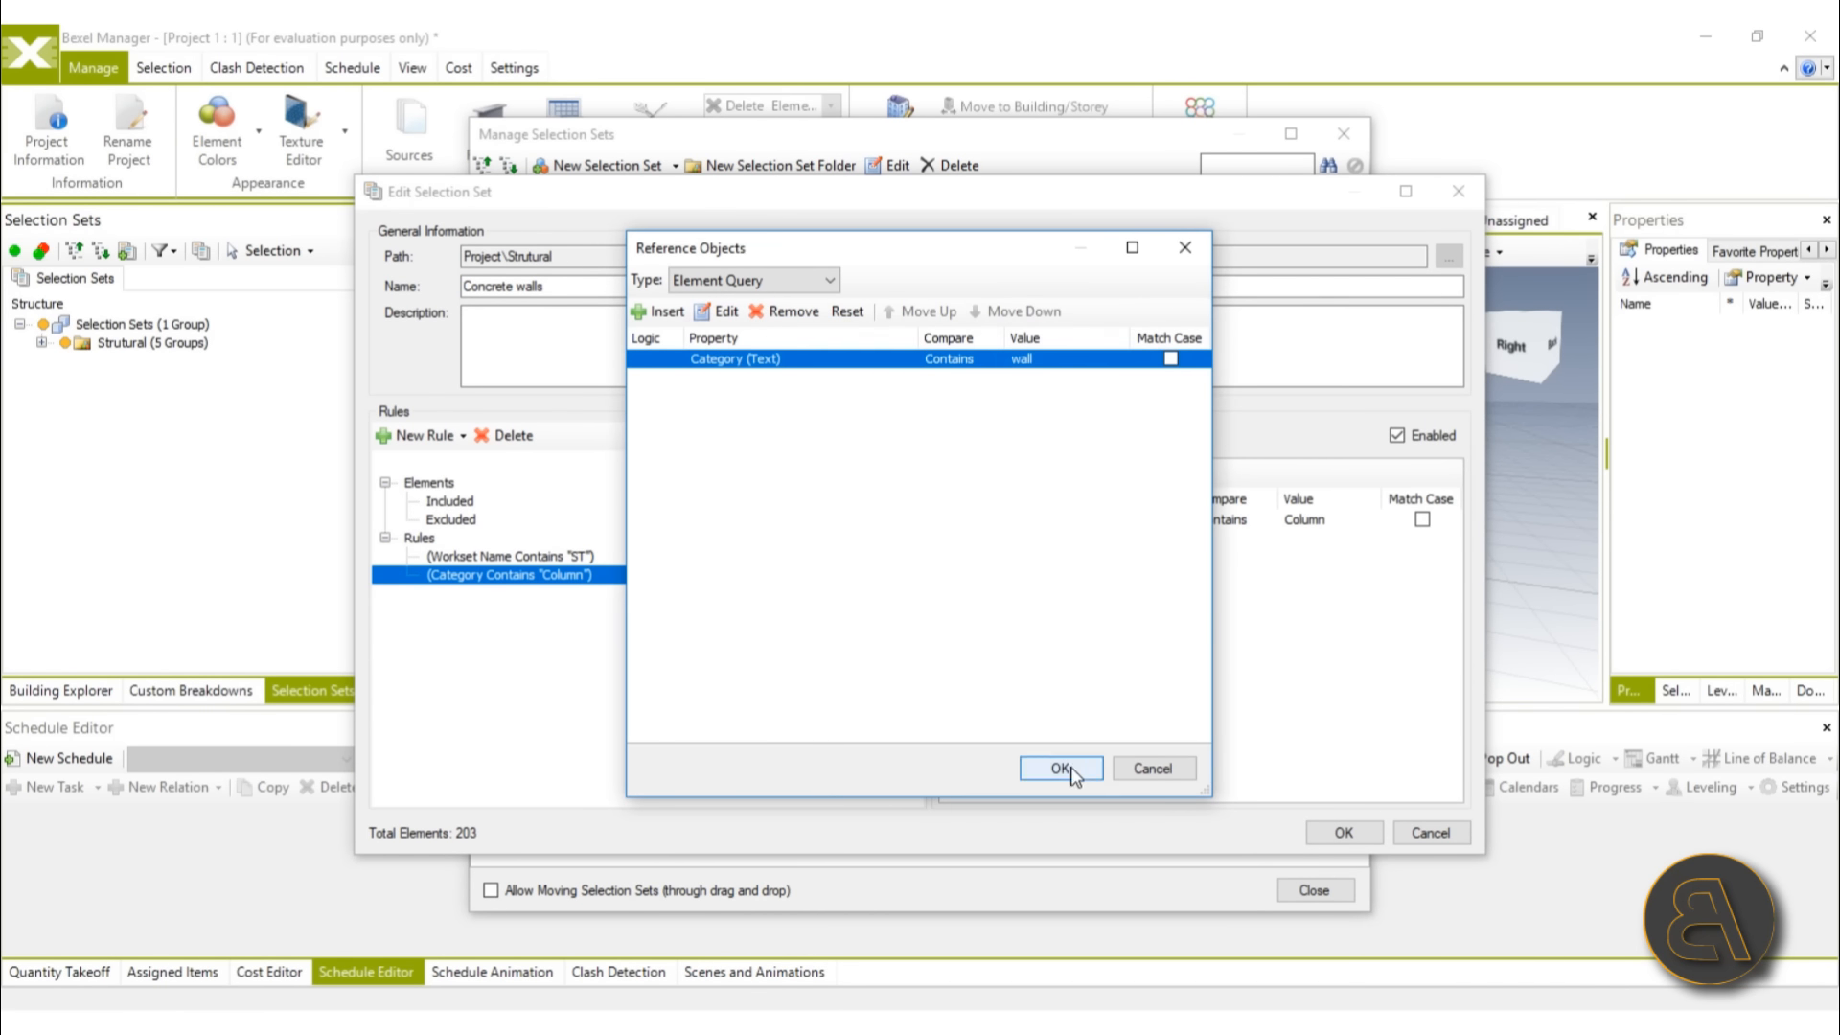
pyautogui.click(1060, 767)
pyautogui.click(1344, 832)
pyautogui.click(1313, 890)
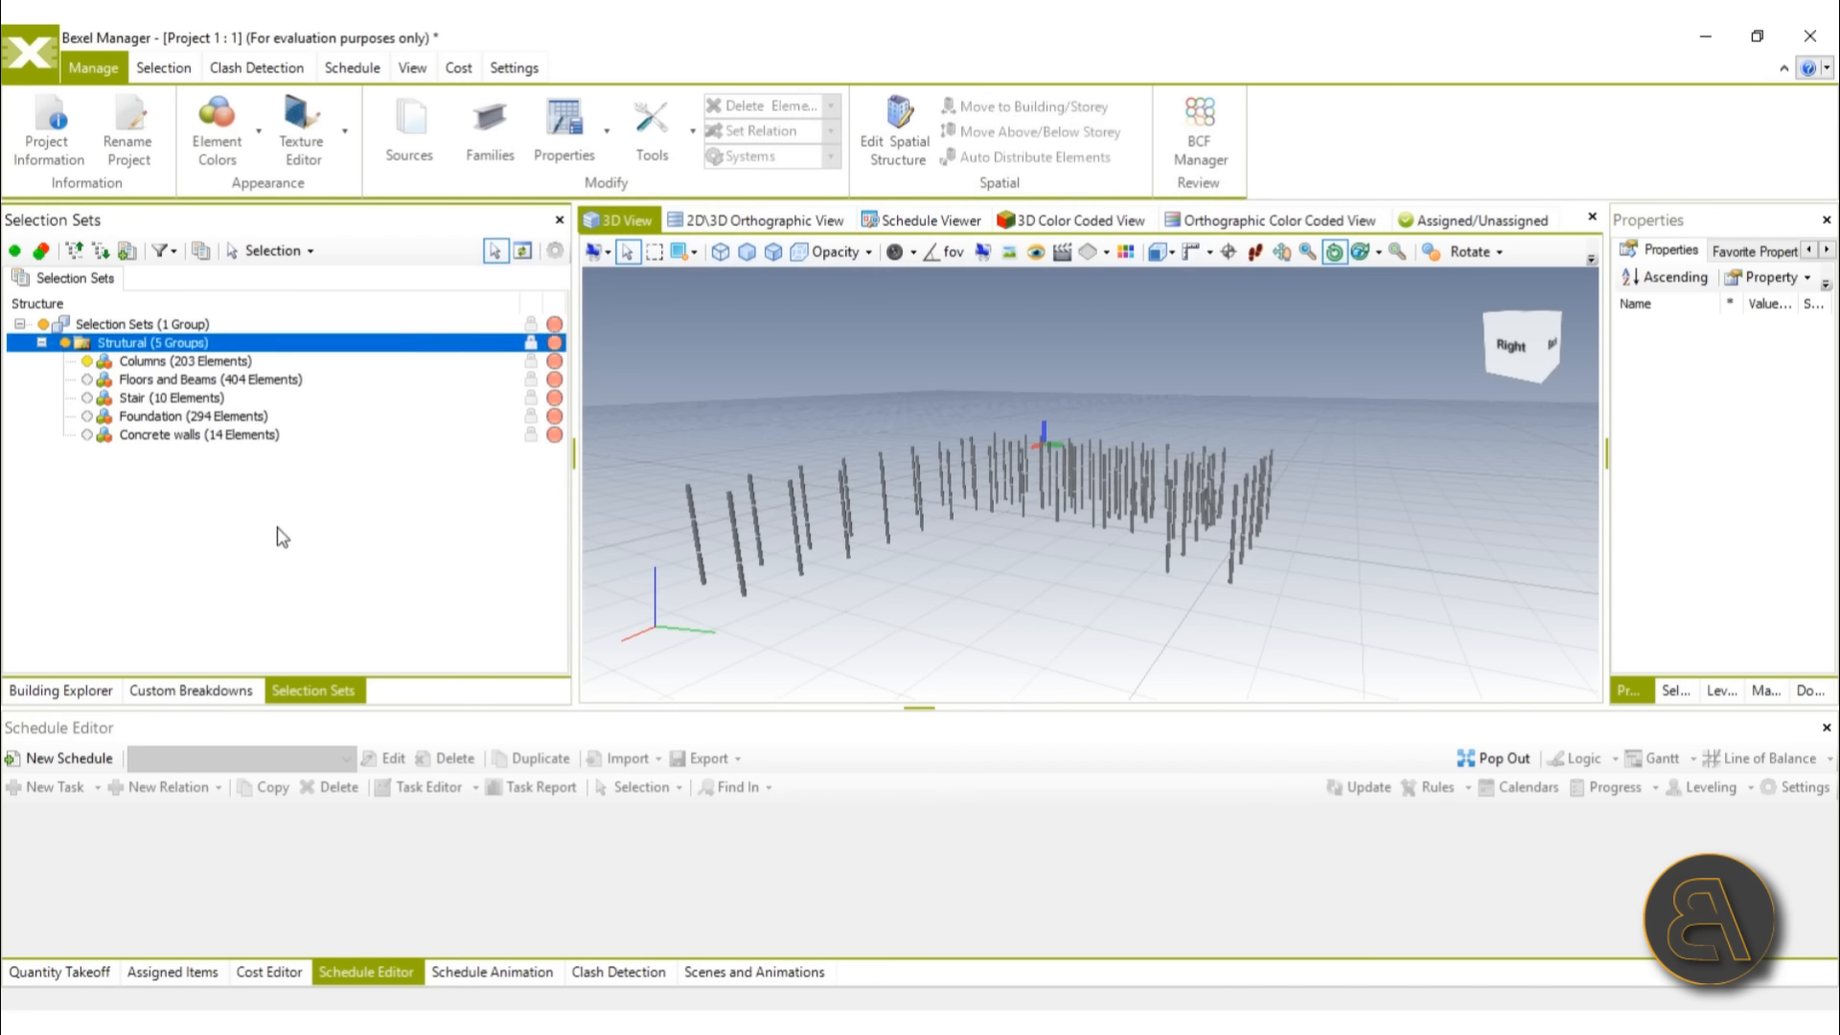
# Step: Start a new selection set named Architecture with an include query rule for Workset Name (Text) equal to AR
pyautogui.click(126, 251)
pyautogui.write('Architecture')
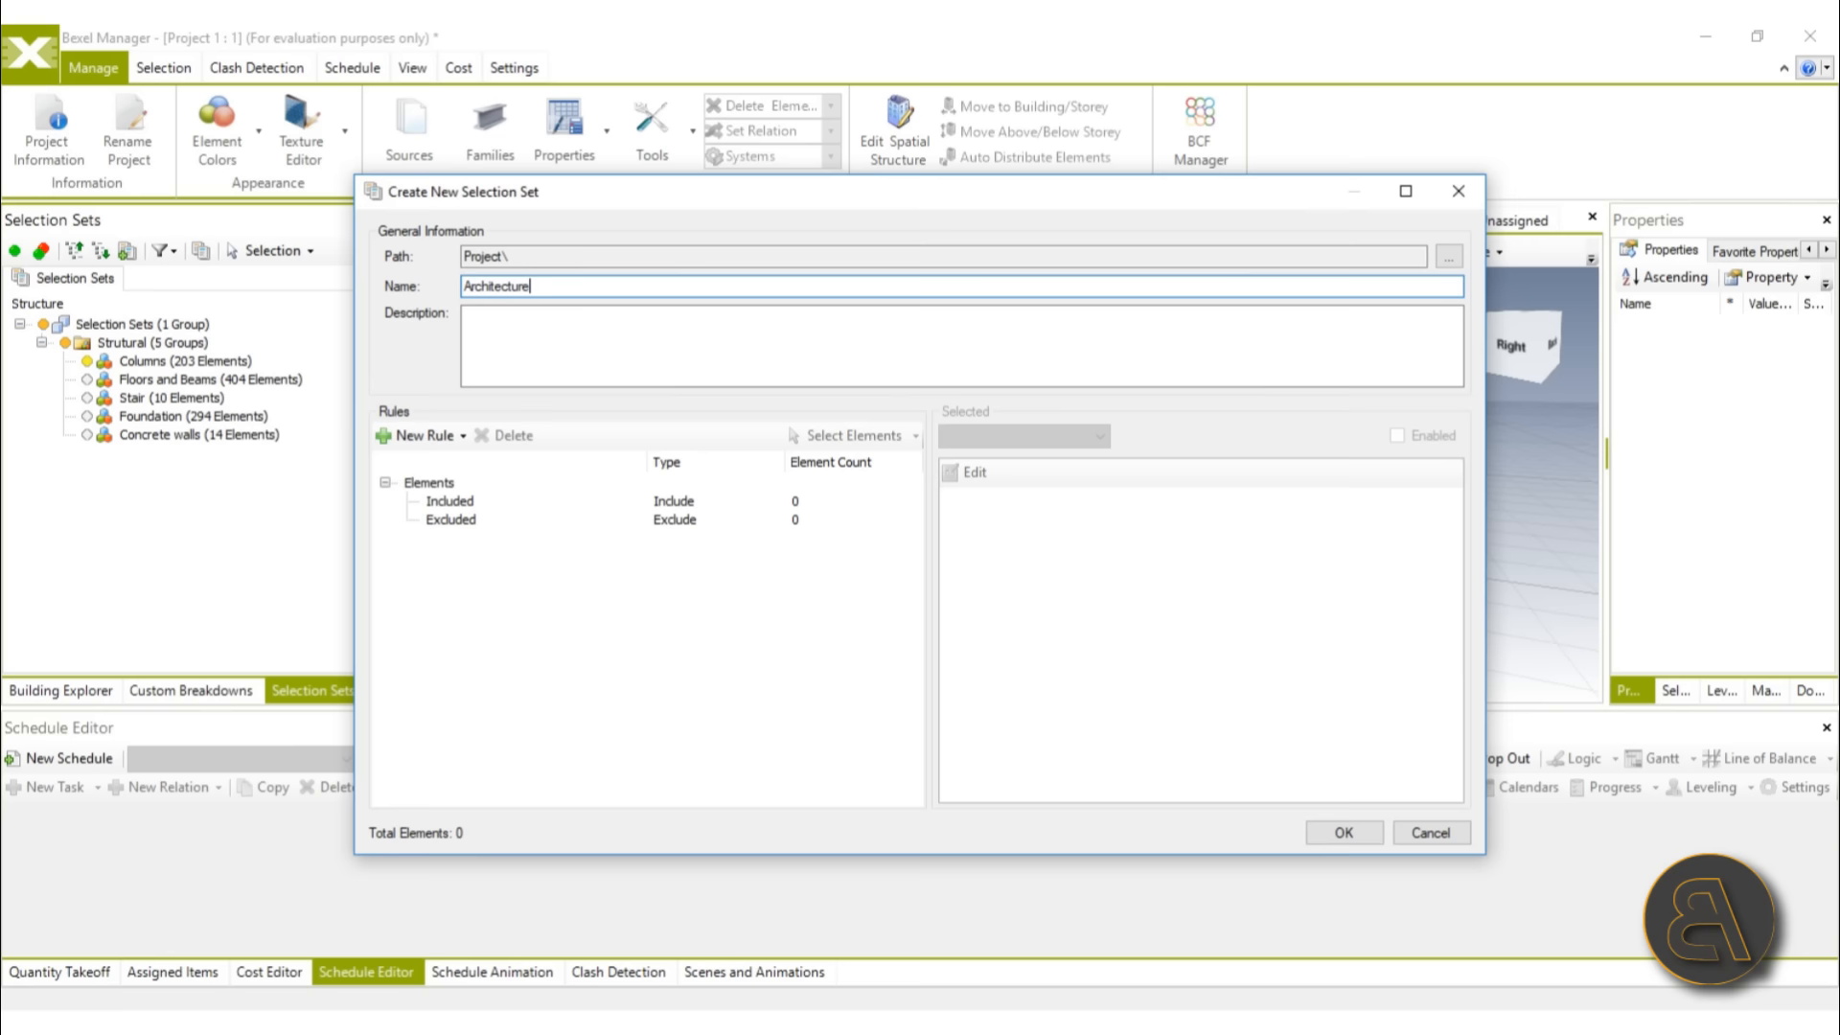
pyautogui.click(425, 435)
pyautogui.click(444, 464)
pyautogui.click(661, 311)
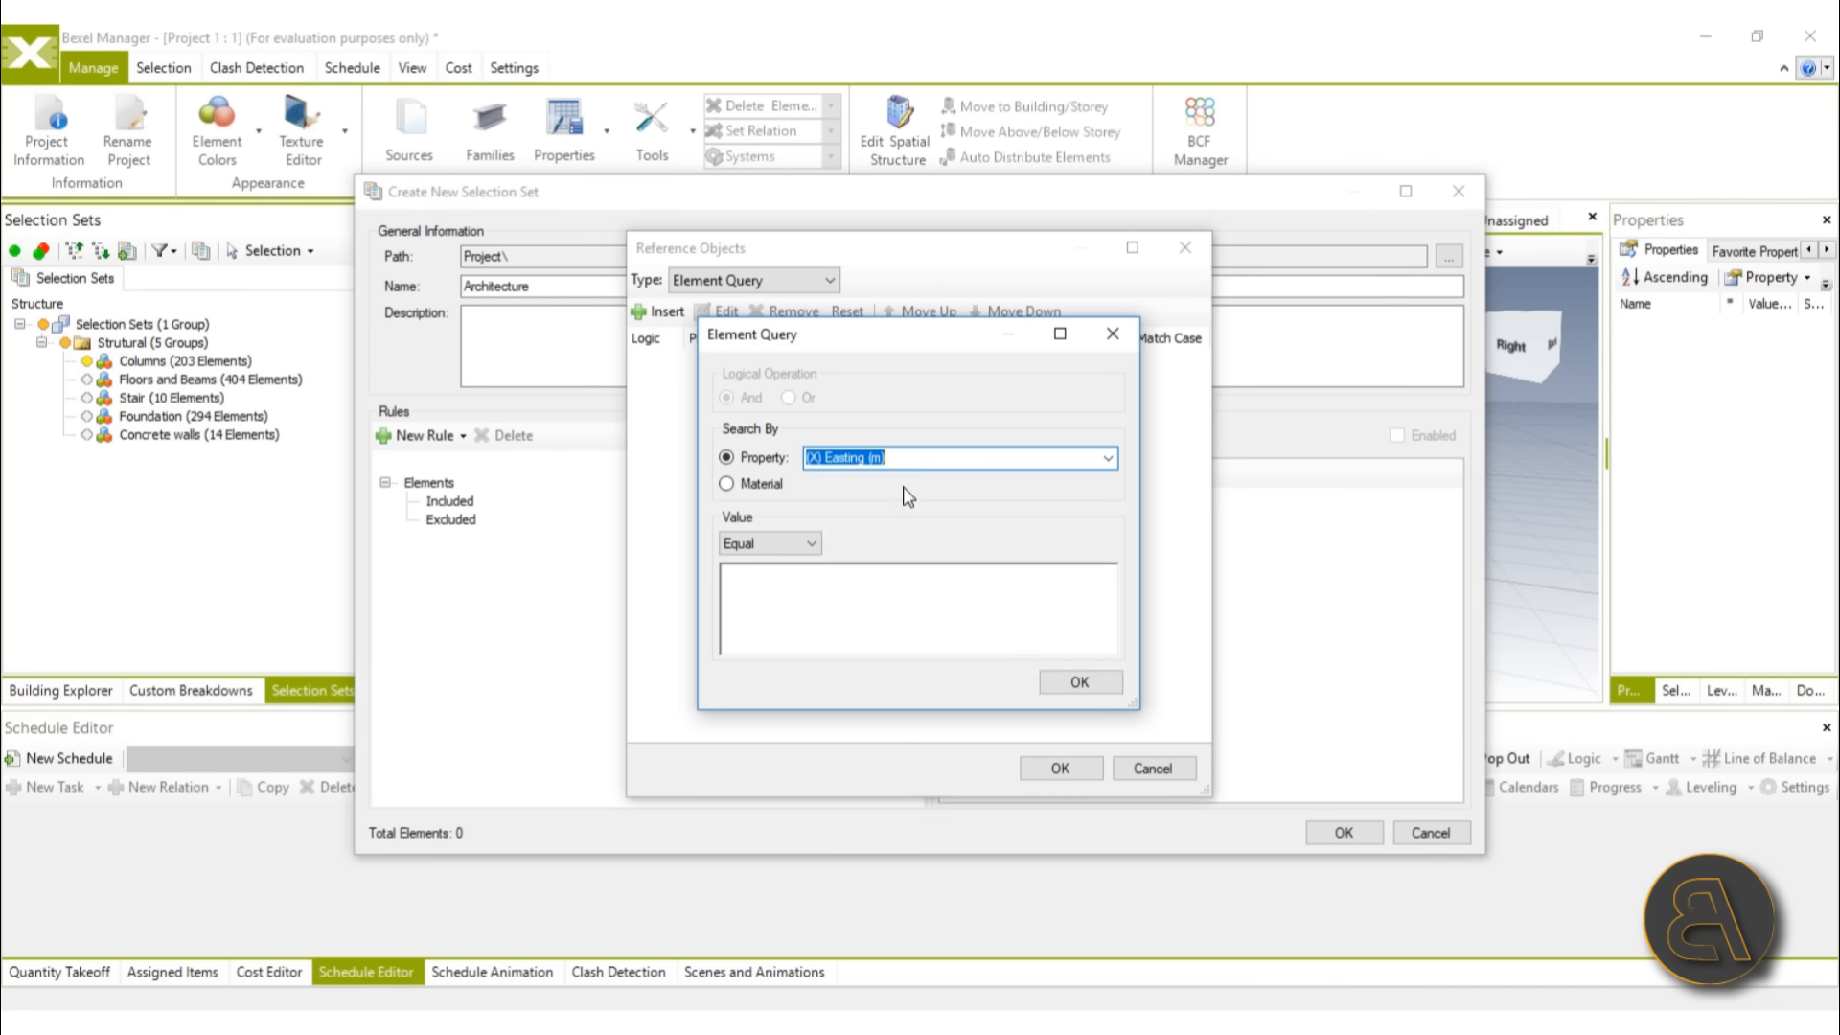
pyautogui.write('work Plane (Text')
pyautogui.click(882, 522)
pyautogui.click(857, 568)
pyautogui.write('AR')
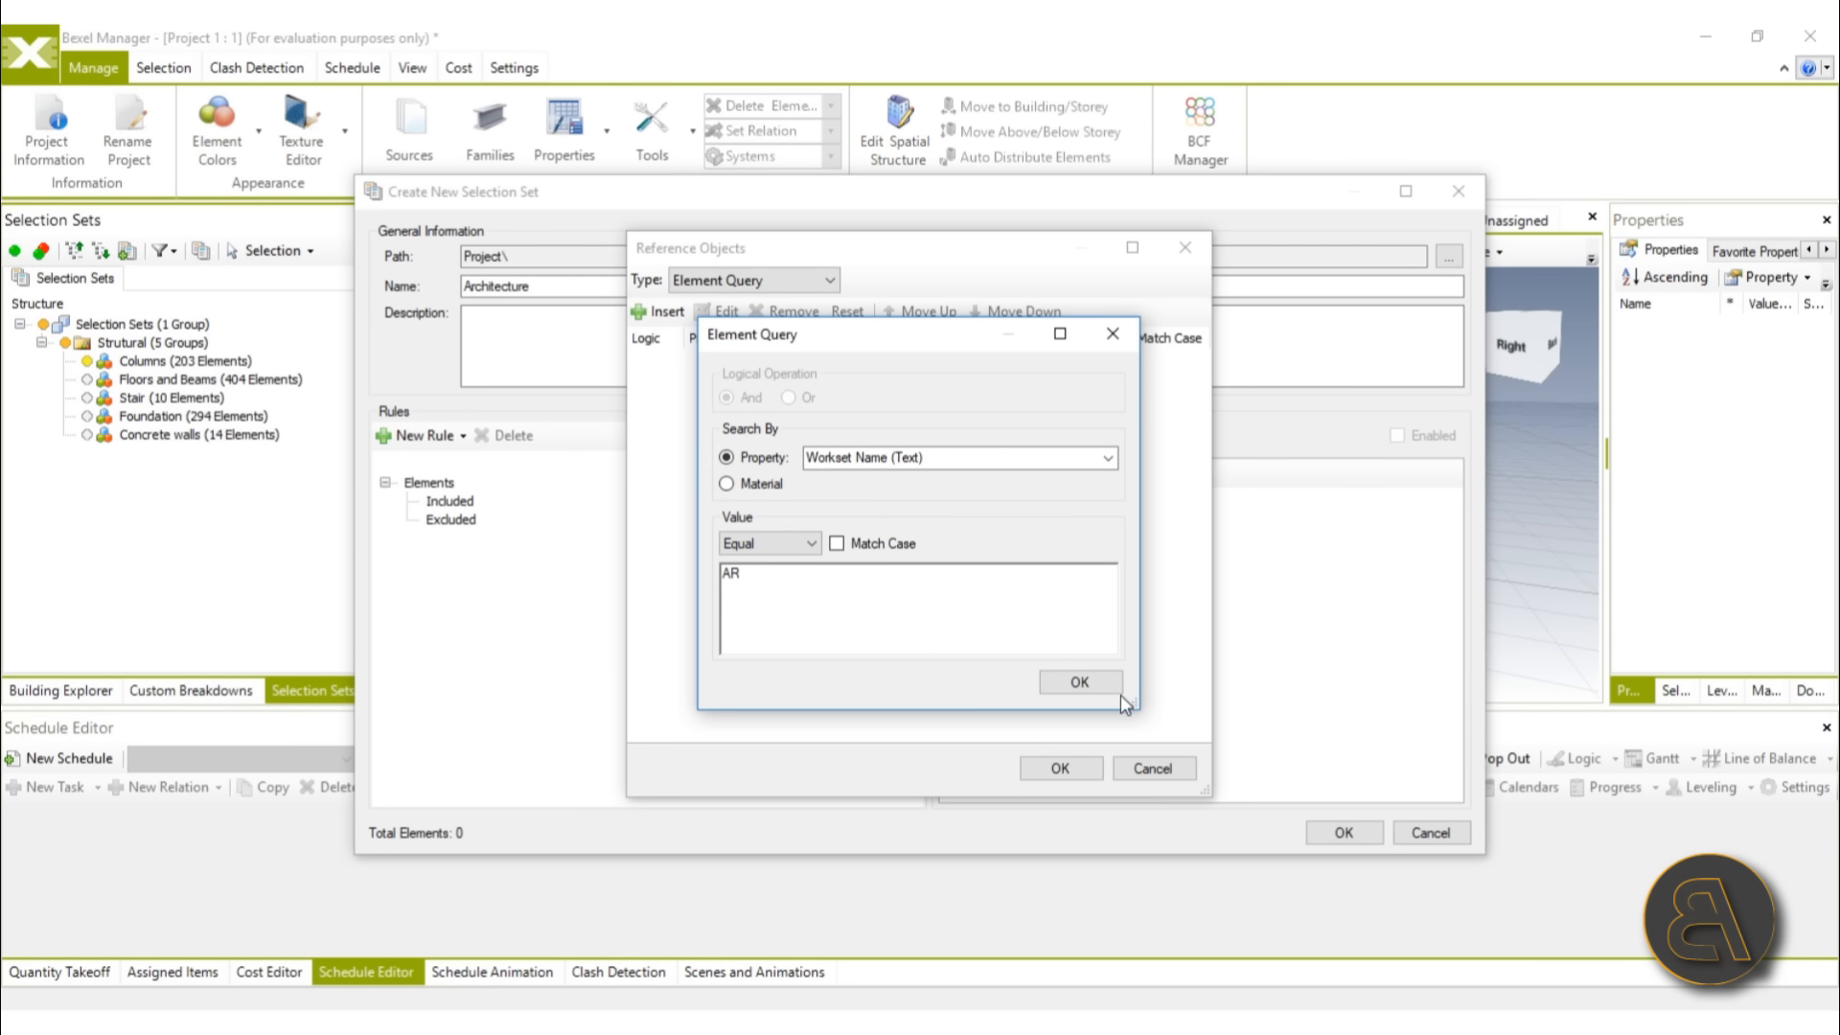
pyautogui.click(1079, 682)
pyautogui.click(1060, 768)
# Step: Change the AR workset condition's comparison to Contains and create the Architecture selection set
pyautogui.doubleClick(569, 556)
pyautogui.doubleClick(748, 359)
pyautogui.click(770, 544)
pyautogui.click(748, 588)
pyautogui.click(1080, 681)
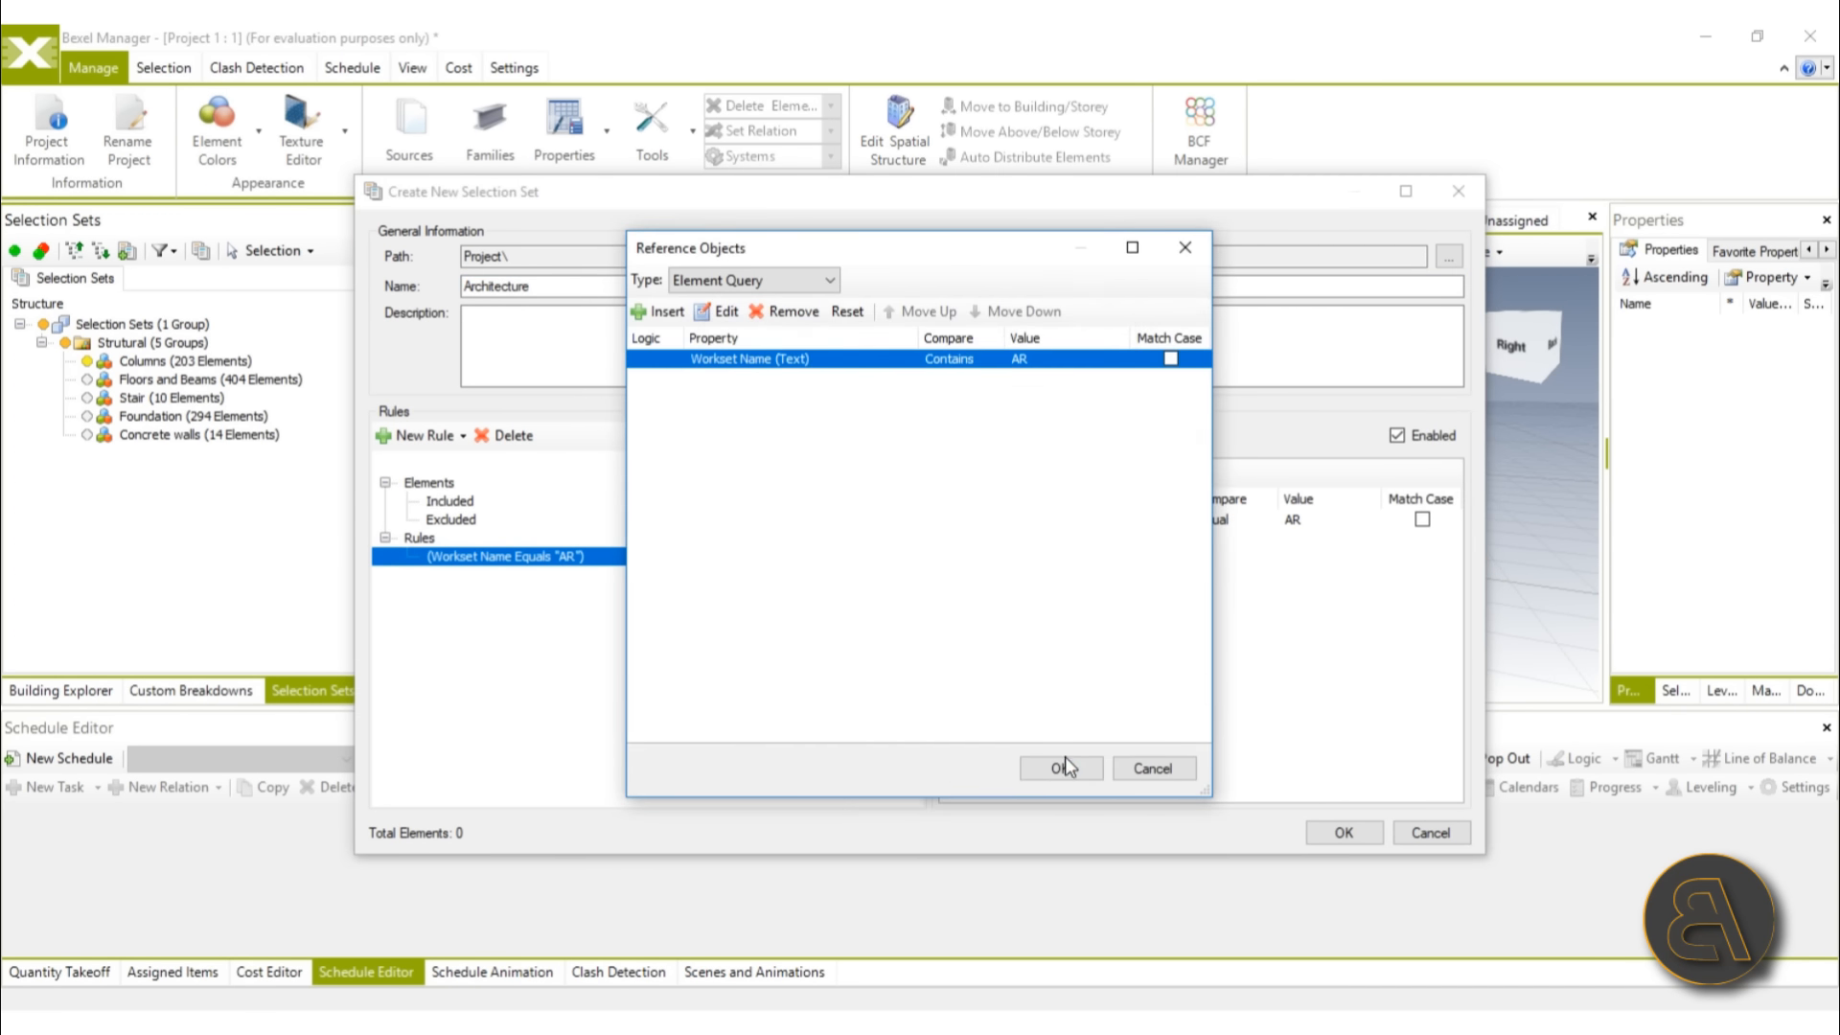
pyautogui.click(1066, 762)
pyautogui.click(1344, 833)
# Step: Start a new selection set named MEP and insert an element query condition in a new include rule
pyautogui.click(130, 252)
pyautogui.write('MEP')
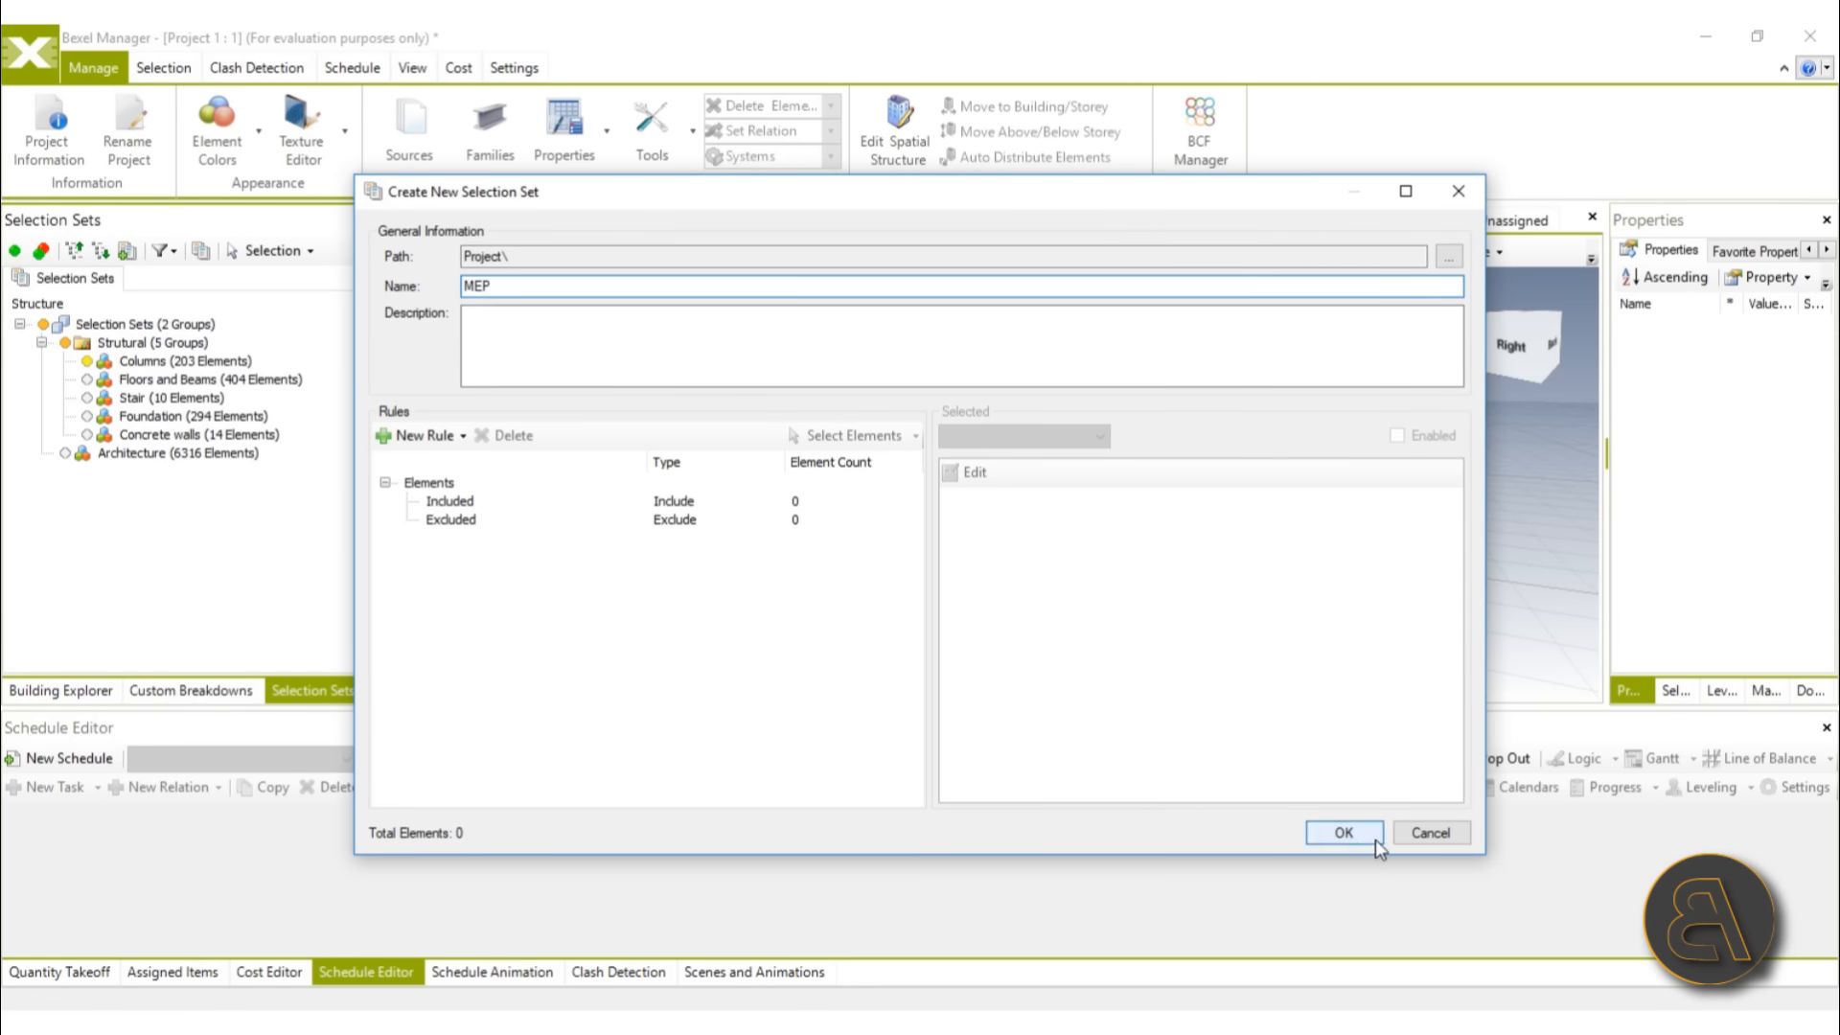
pyautogui.click(428, 437)
pyautogui.click(447, 465)
pyautogui.click(729, 281)
pyautogui.click(718, 390)
pyautogui.click(664, 312)
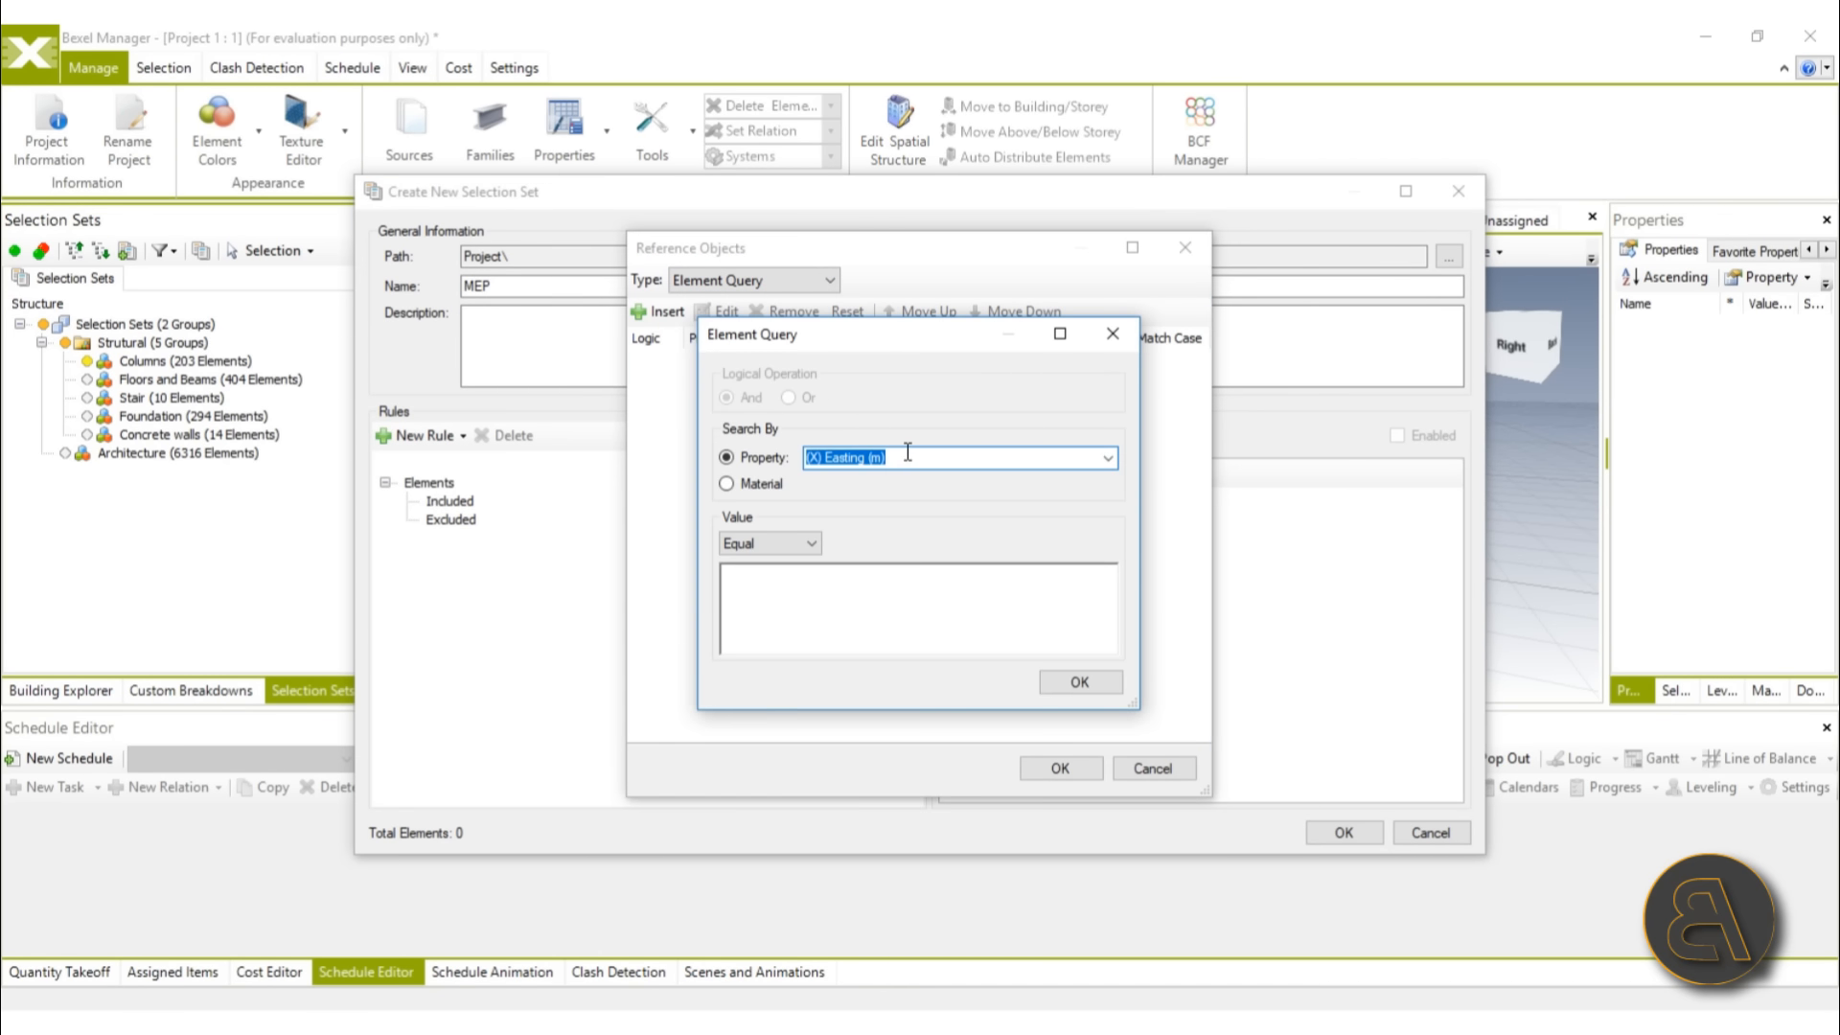
# Step: Define the condition as Workset Name (Text) contains ME and create the MEP selection set
pyautogui.write('Work Plane (Text')
pyautogui.click(917, 523)
pyautogui.click(793, 544)
pyautogui.click(771, 593)
pyautogui.click(772, 587)
pyautogui.write('ME')
pyautogui.click(1080, 682)
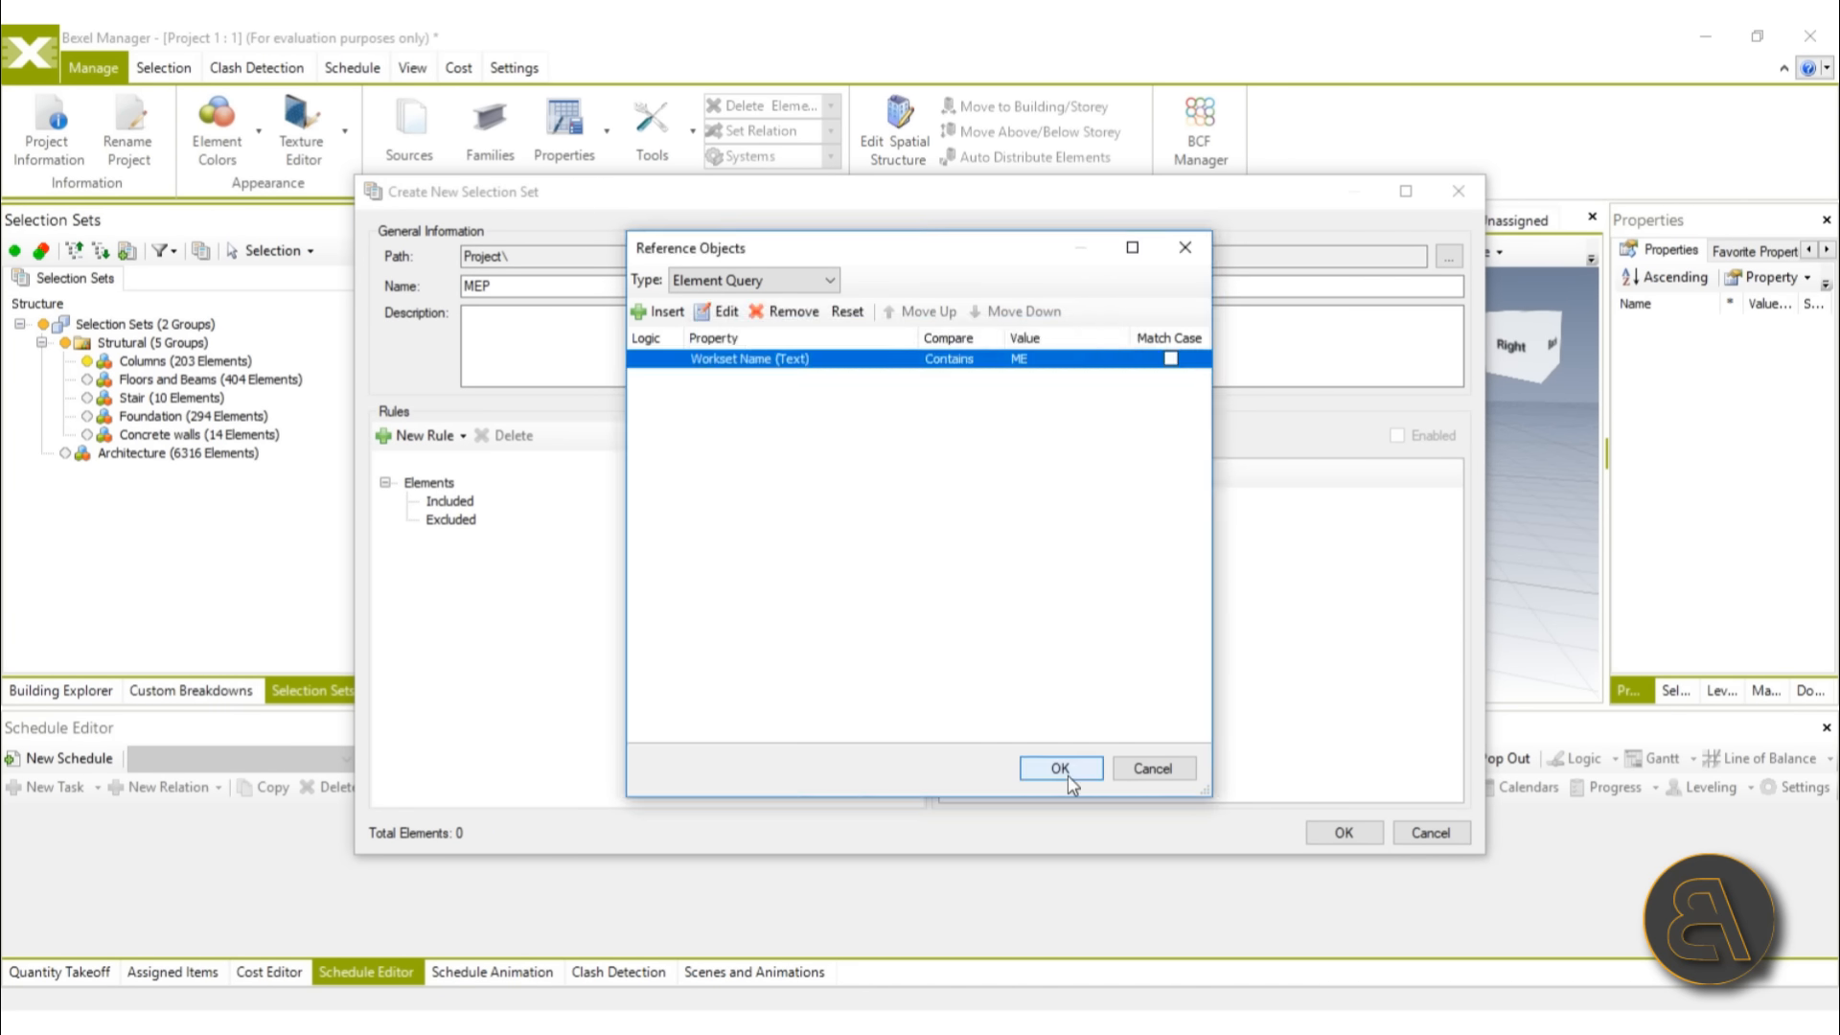
pyautogui.click(1060, 767)
pyautogui.click(1345, 833)
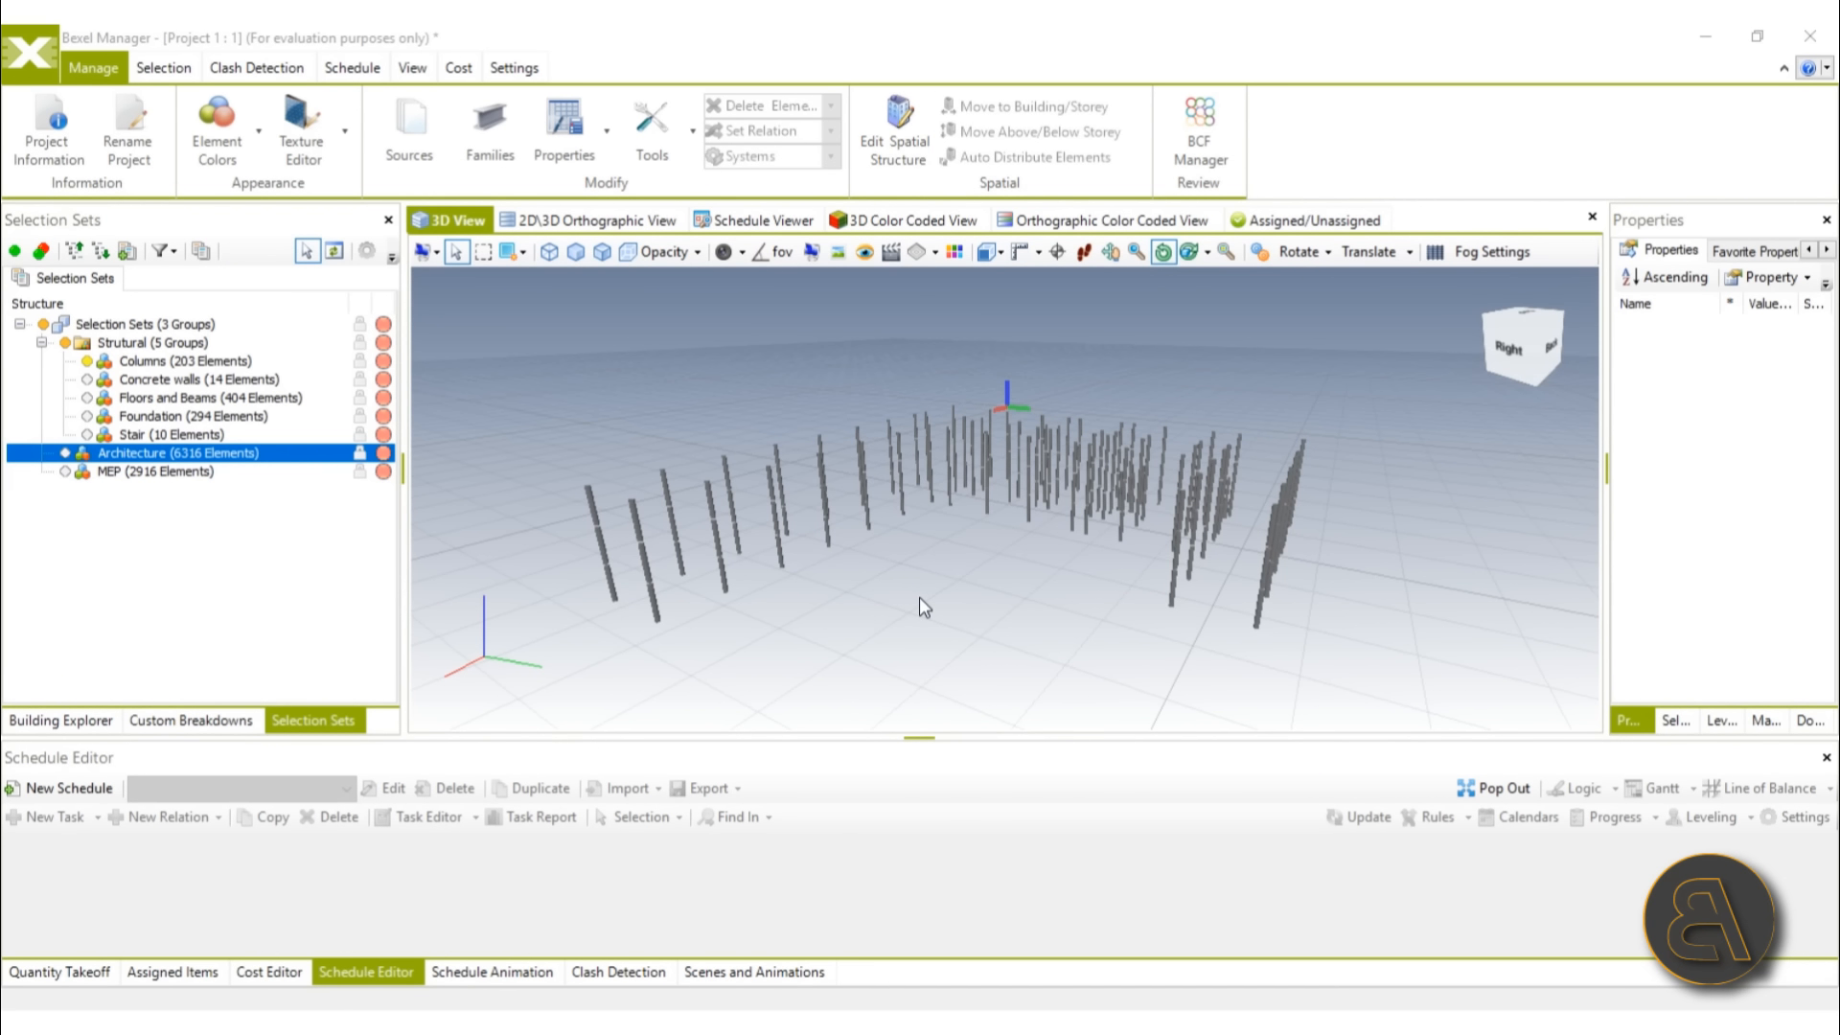
# Step: Show the Concrete walls, Floors and Beams, Foundation and MEP selection sets together with the columns in the 3D view
pyautogui.click(87, 380)
pyautogui.click(87, 397)
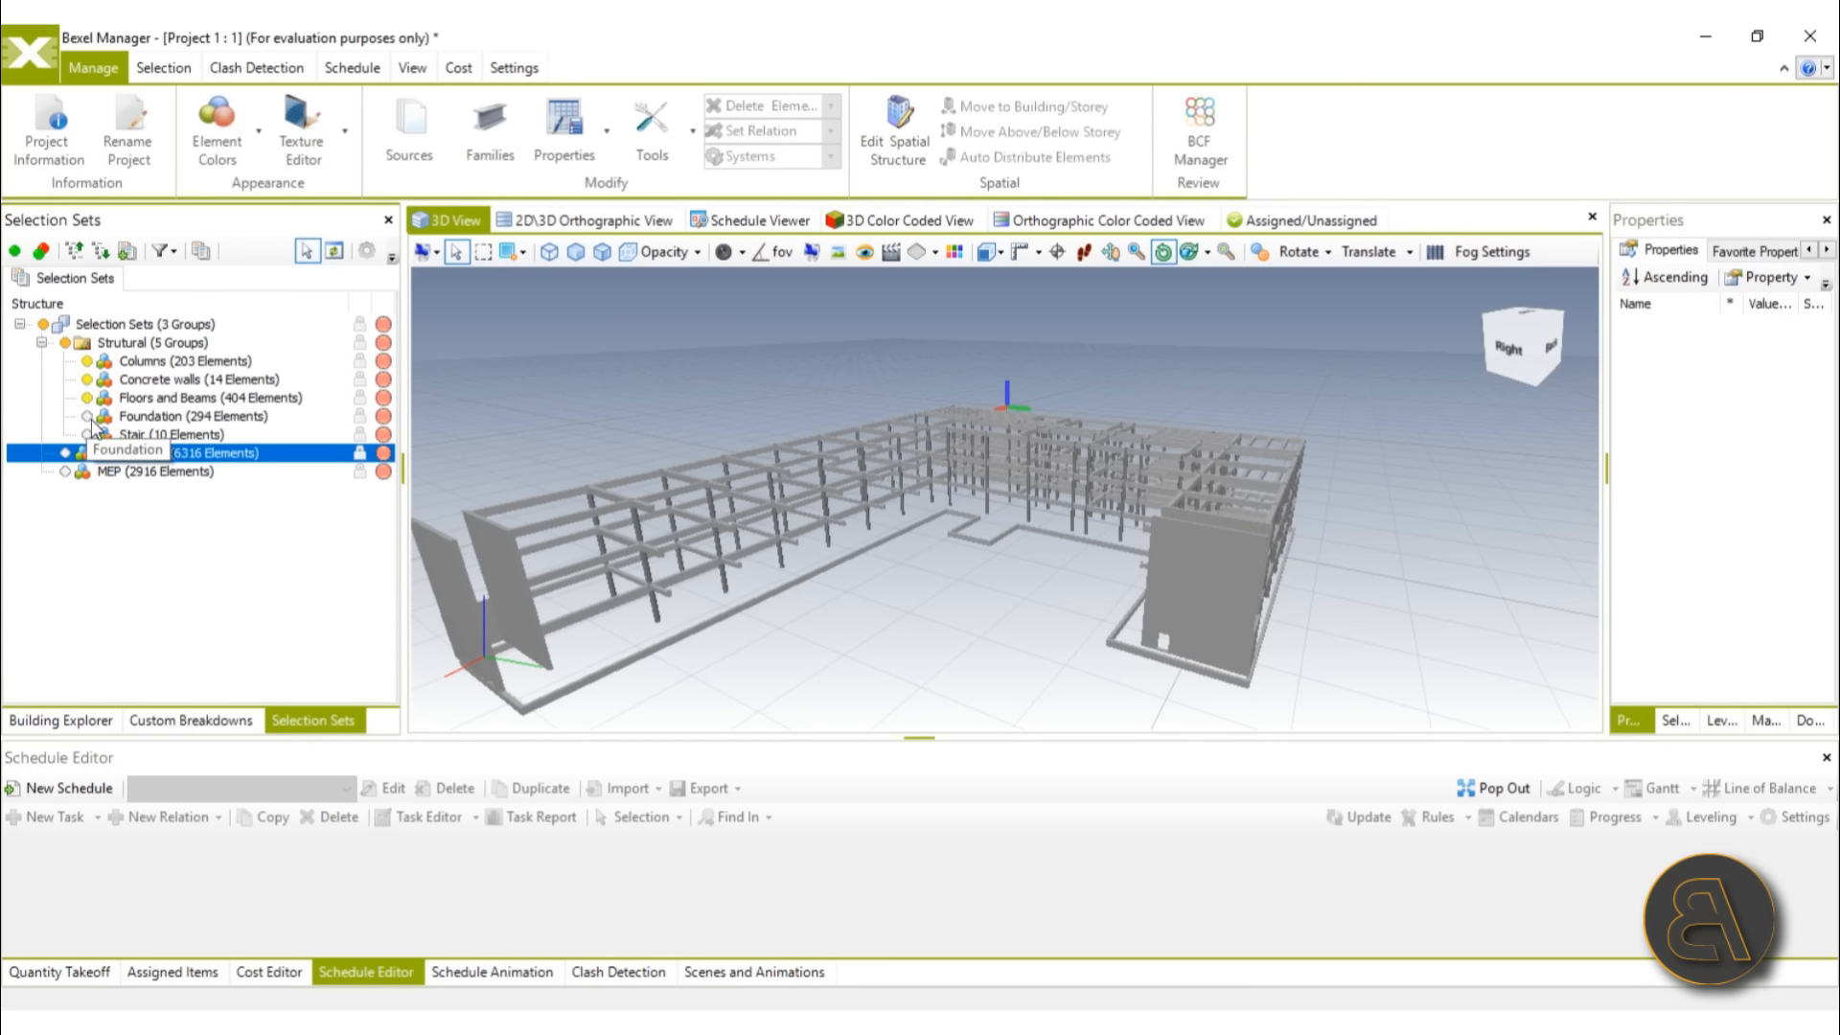
pyautogui.click(87, 416)
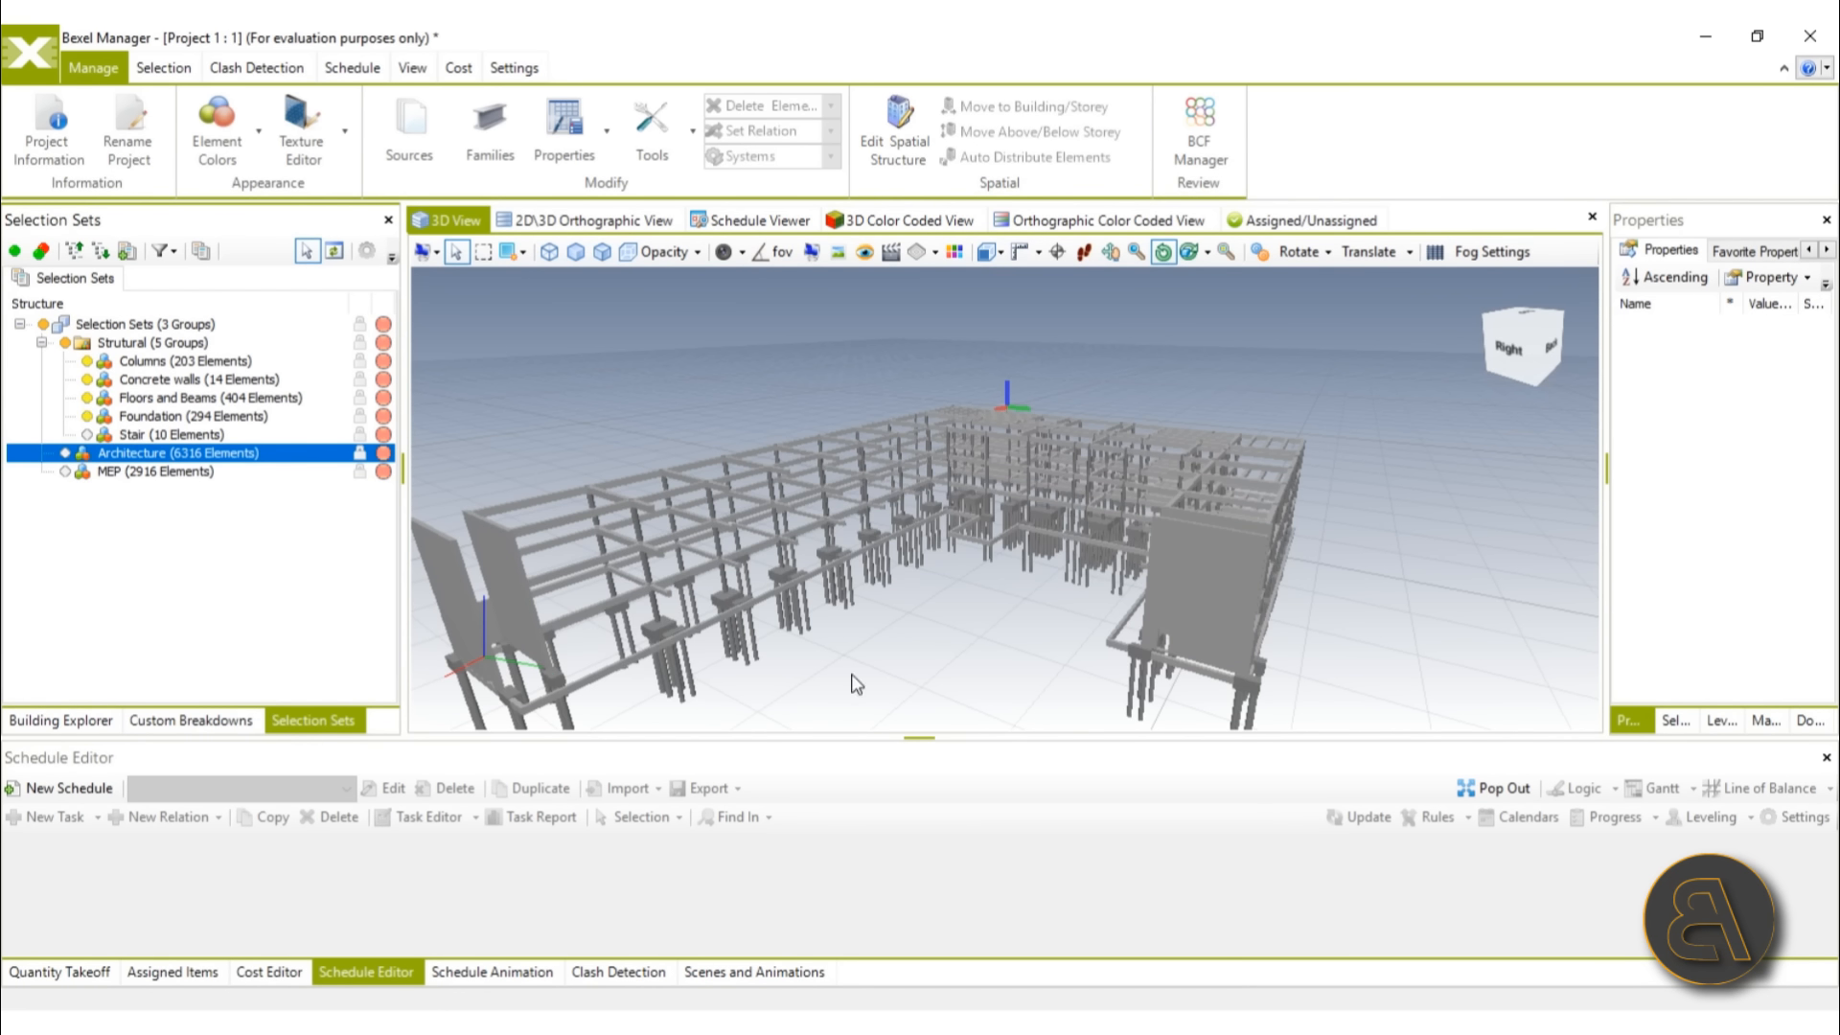
pyautogui.moveTo(854, 682); pyautogui.dragTo(916, 675)
pyautogui.click(66, 472)
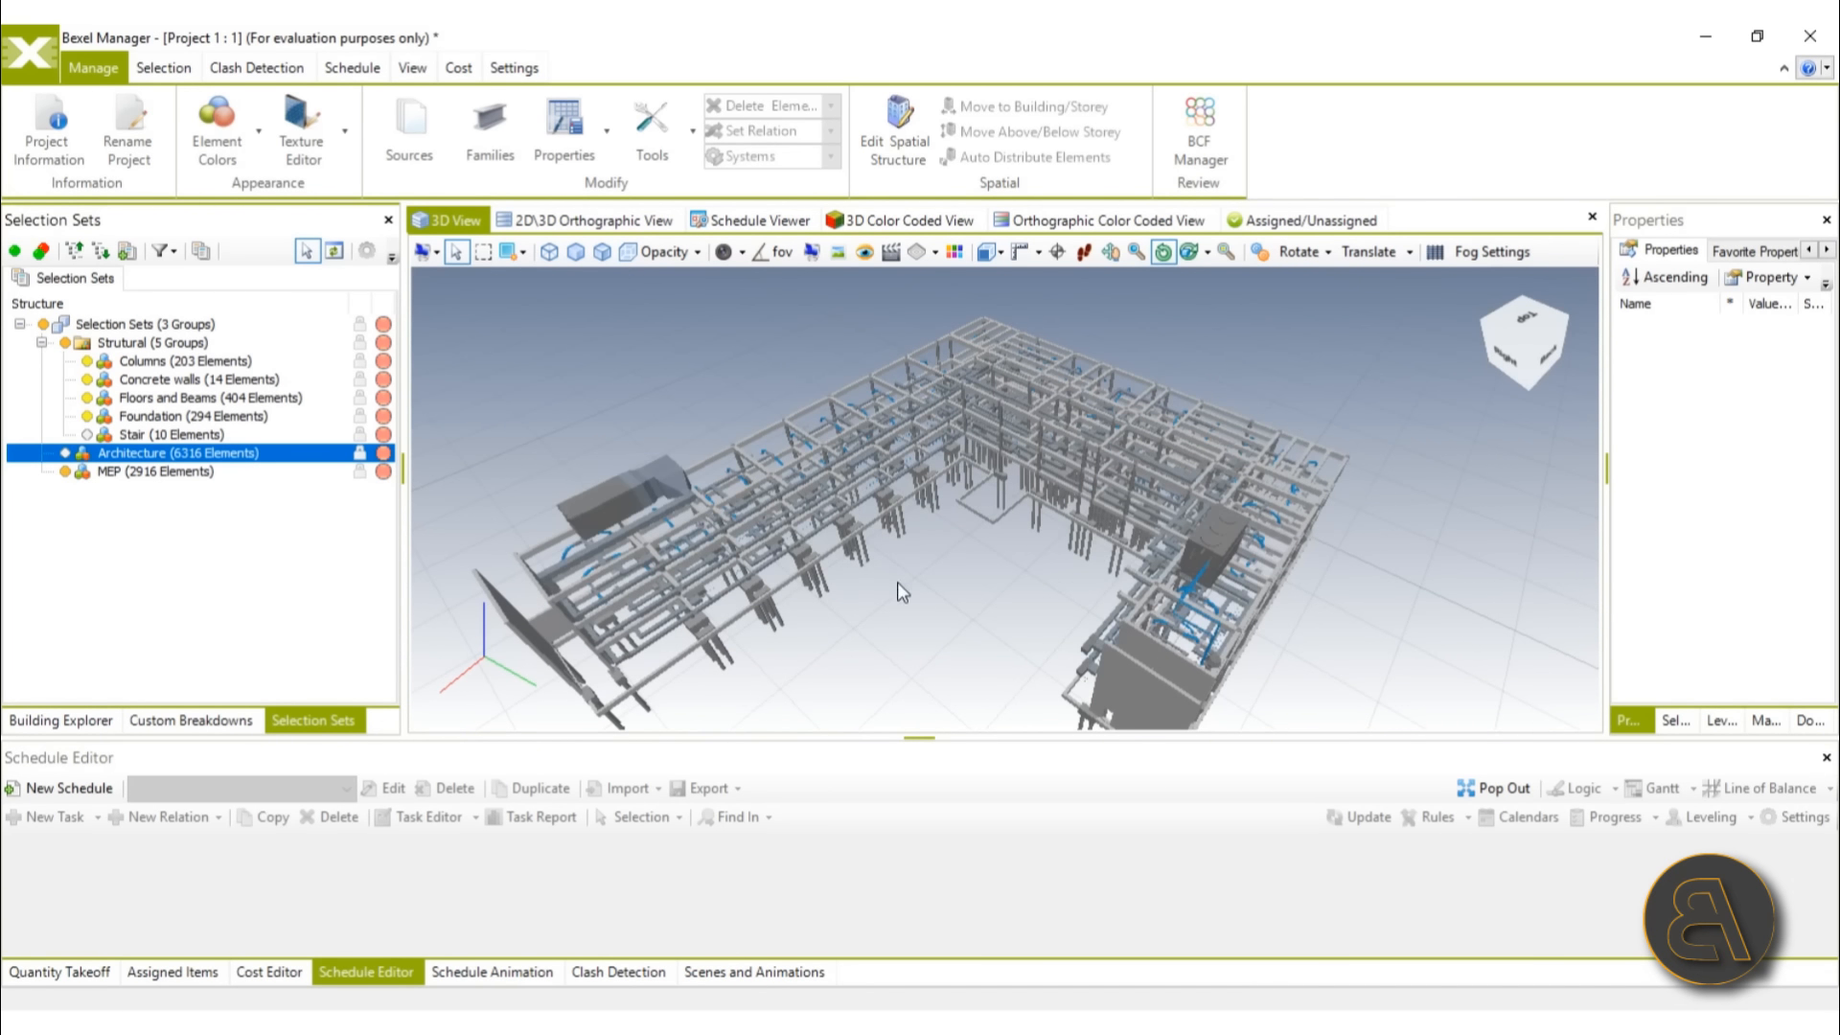
pyautogui.moveTo(898, 582); pyautogui.dragTo(905, 627)
pyautogui.scroll(2, 977, 508)
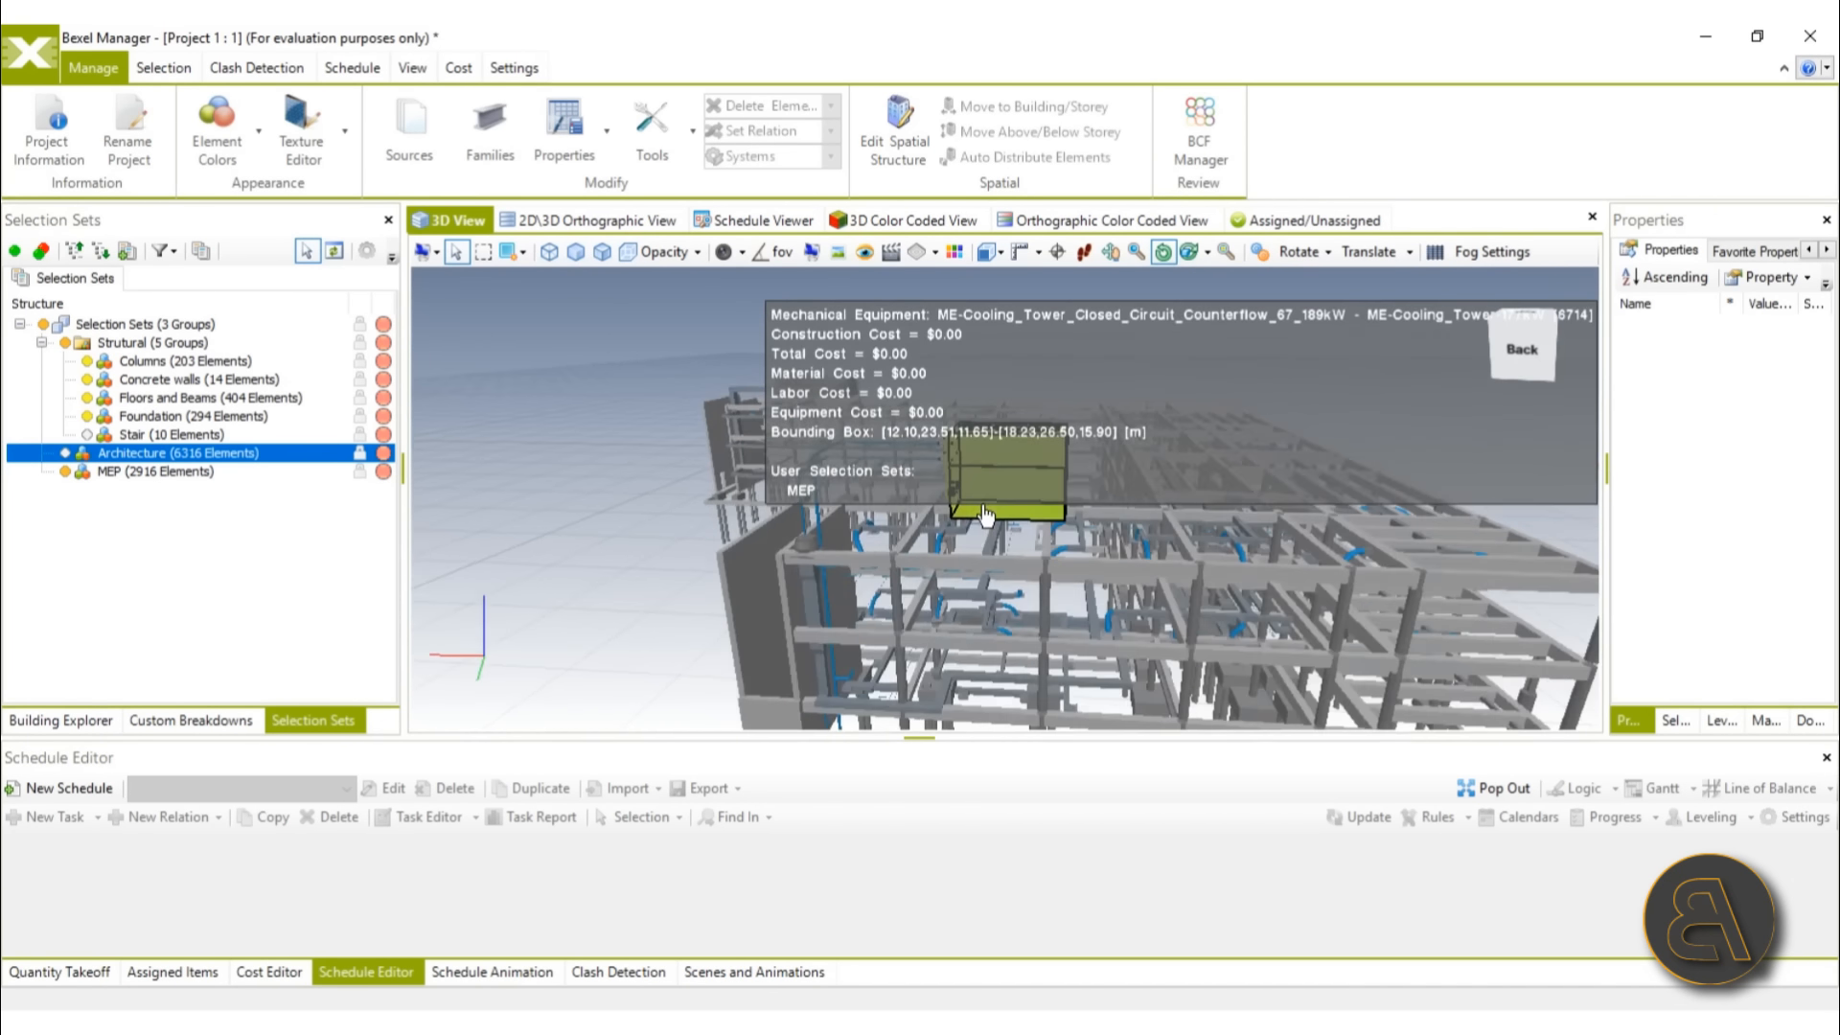
# Step: Show the Architecture selection set together with the structural and MEP sets and inspect the whole building in the 3D view
pyautogui.scroll(3, 689, 401)
pyautogui.moveTo(774, 589); pyautogui.dragTo(841, 600)
pyautogui.scroll(3, 542, 524)
pyautogui.moveTo(542, 524); pyautogui.dragTo(527, 508)
pyautogui.scroll(-3, 528, 509)
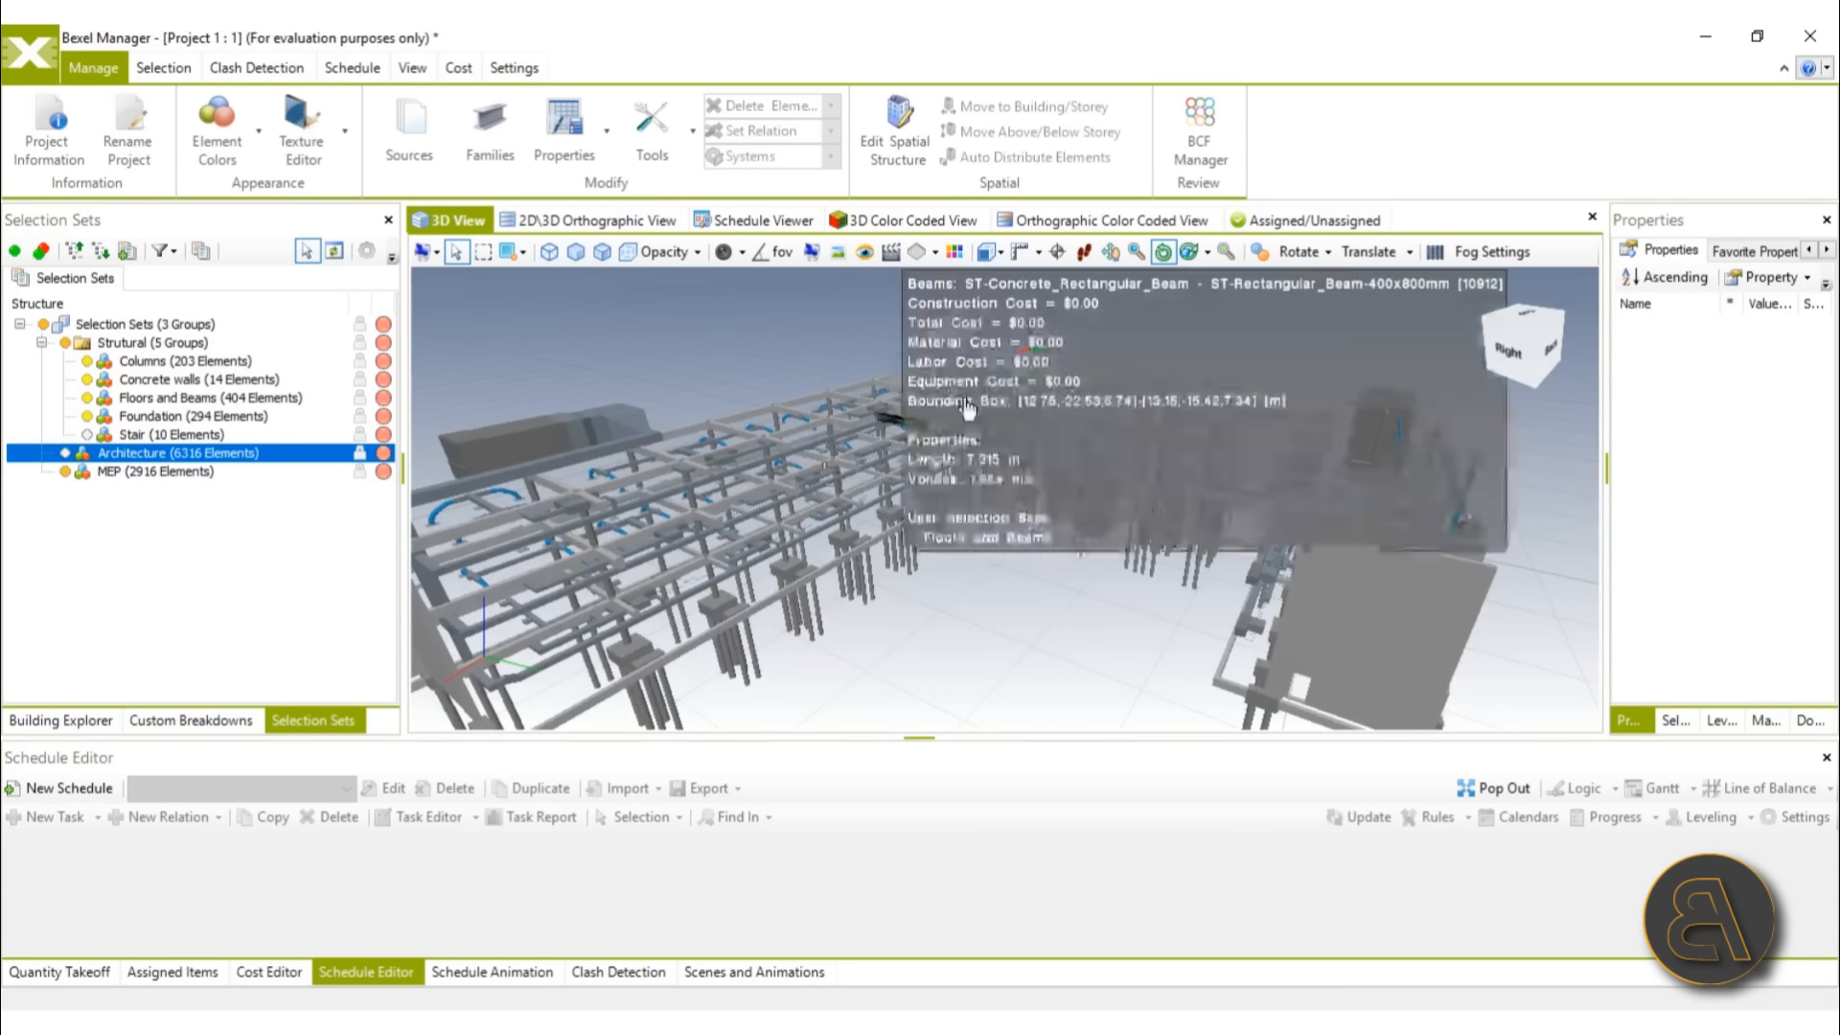
pyautogui.scroll(-4, 1021, 508)
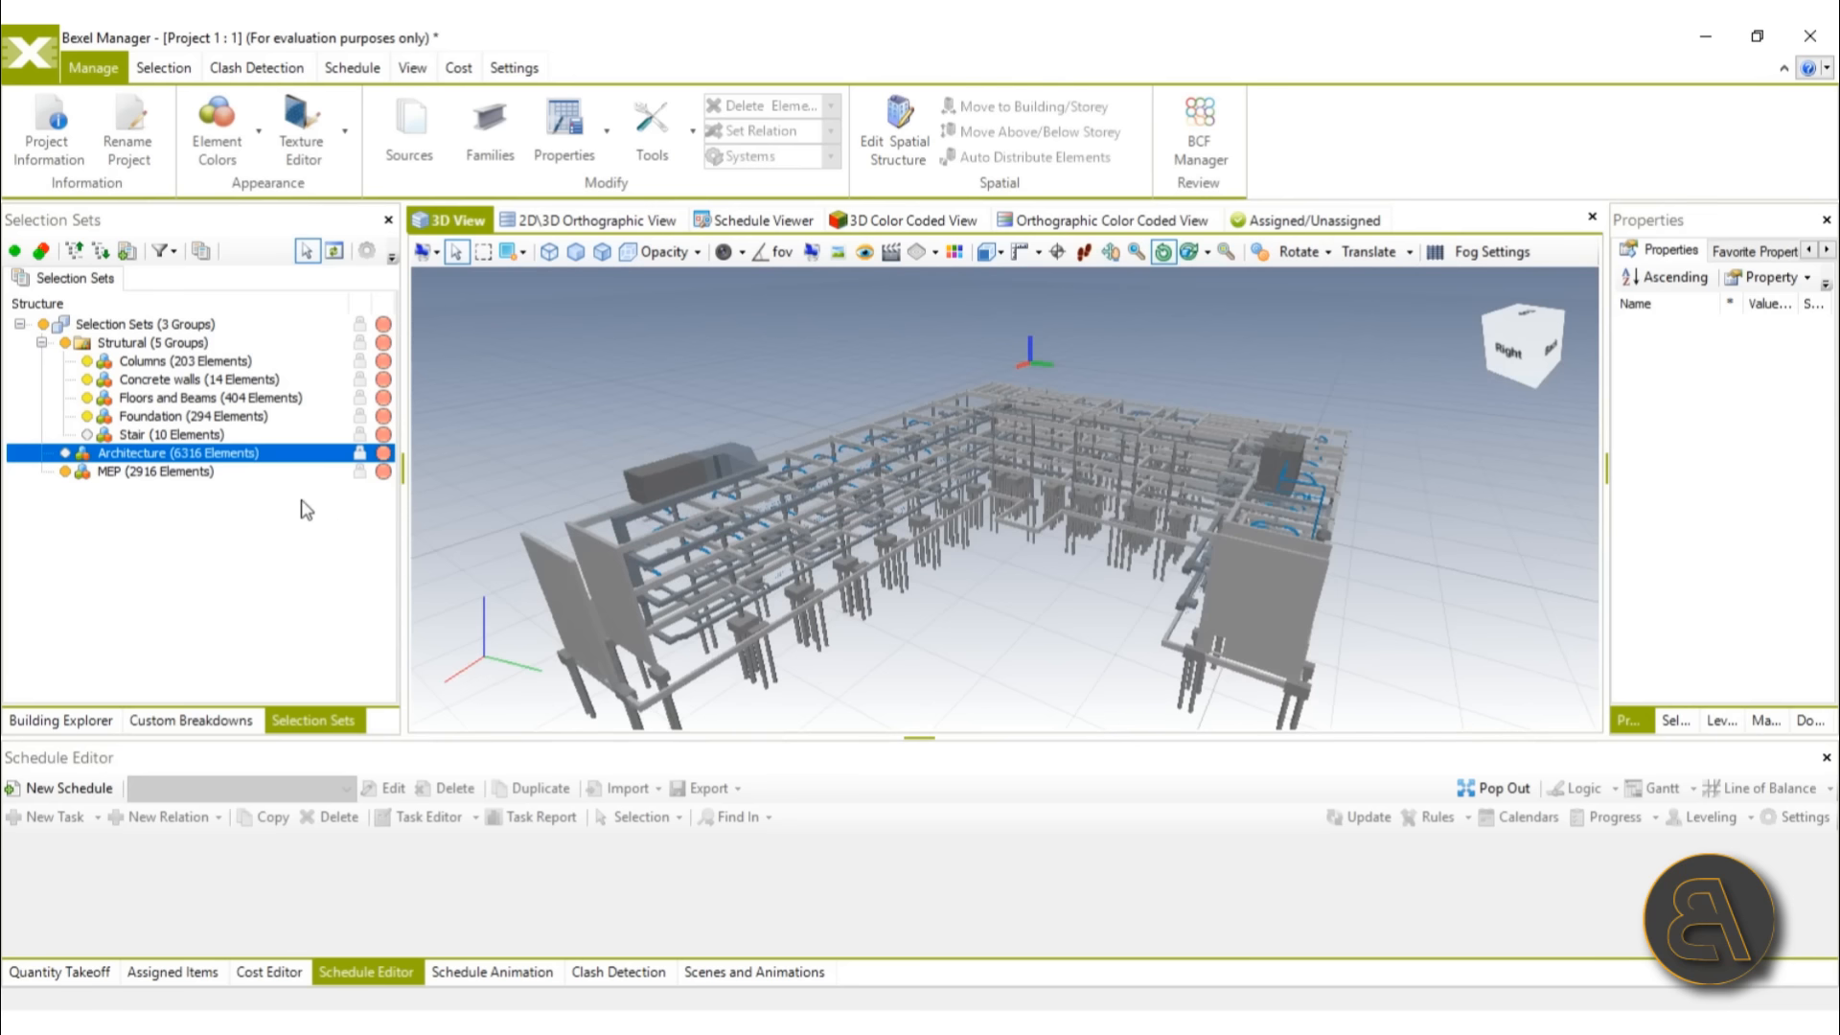
pyautogui.click(65, 453)
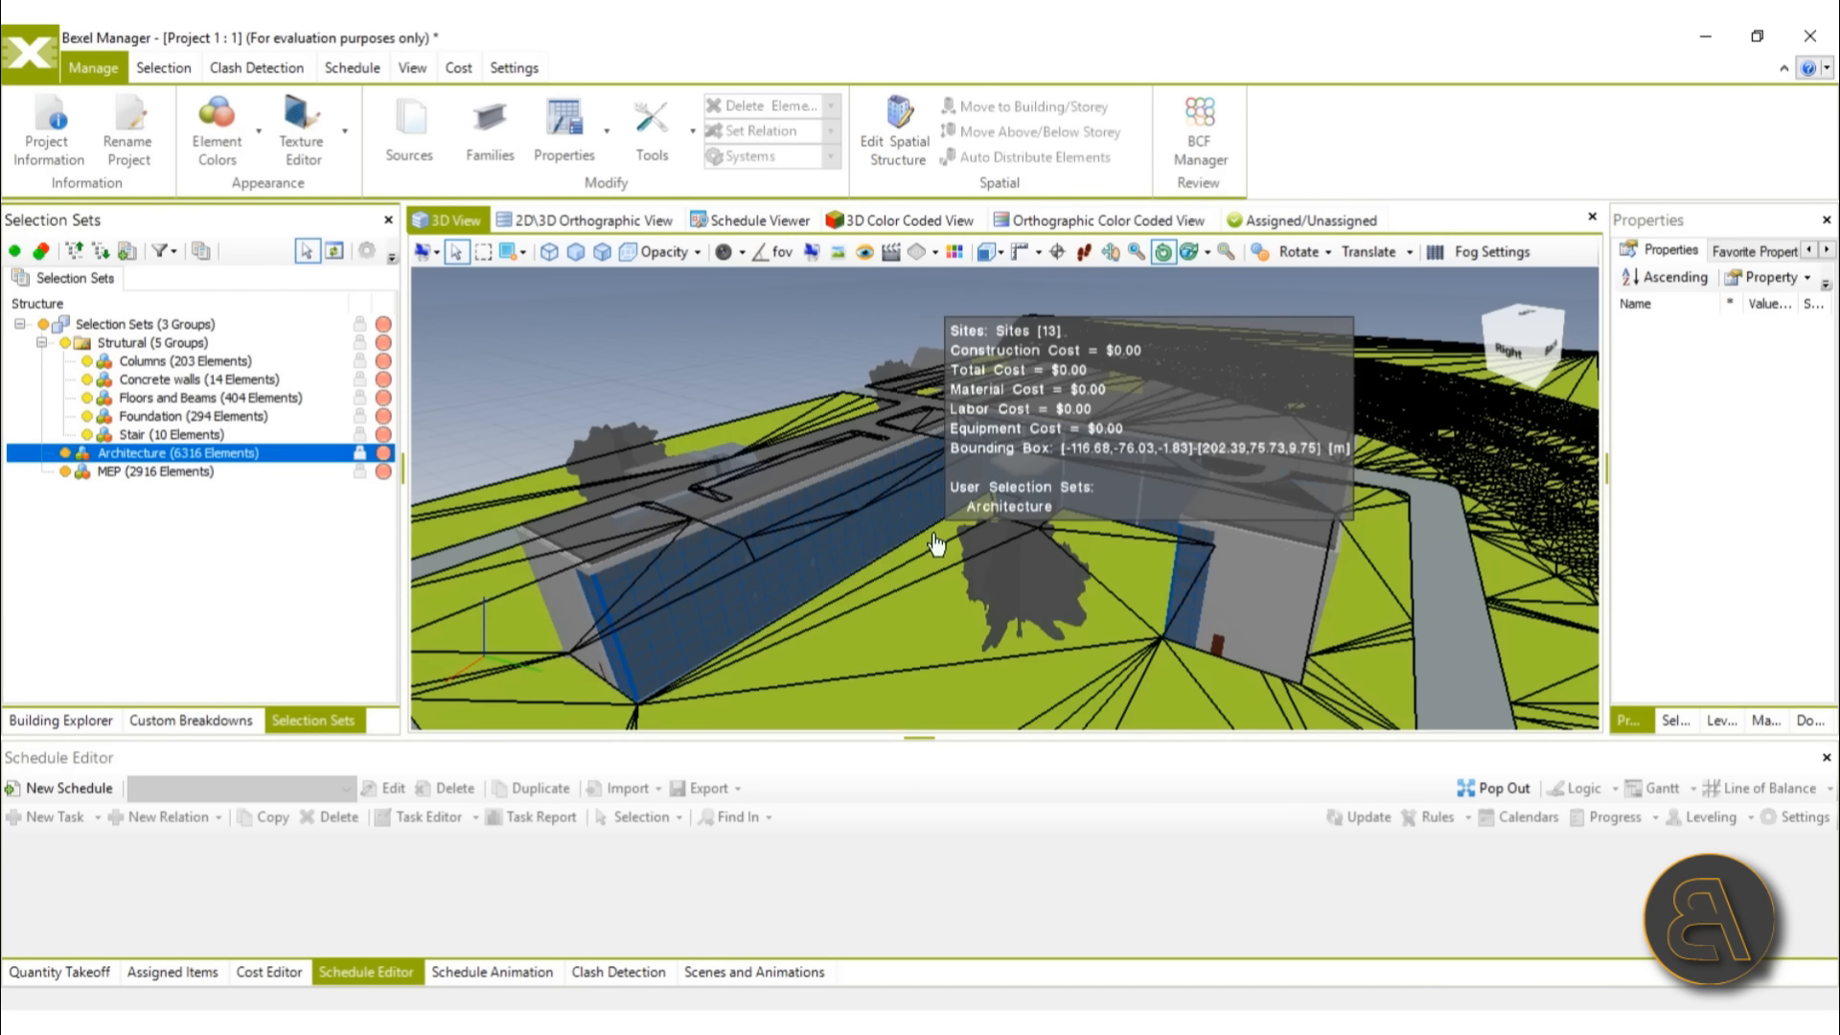
pyautogui.click(938, 621)
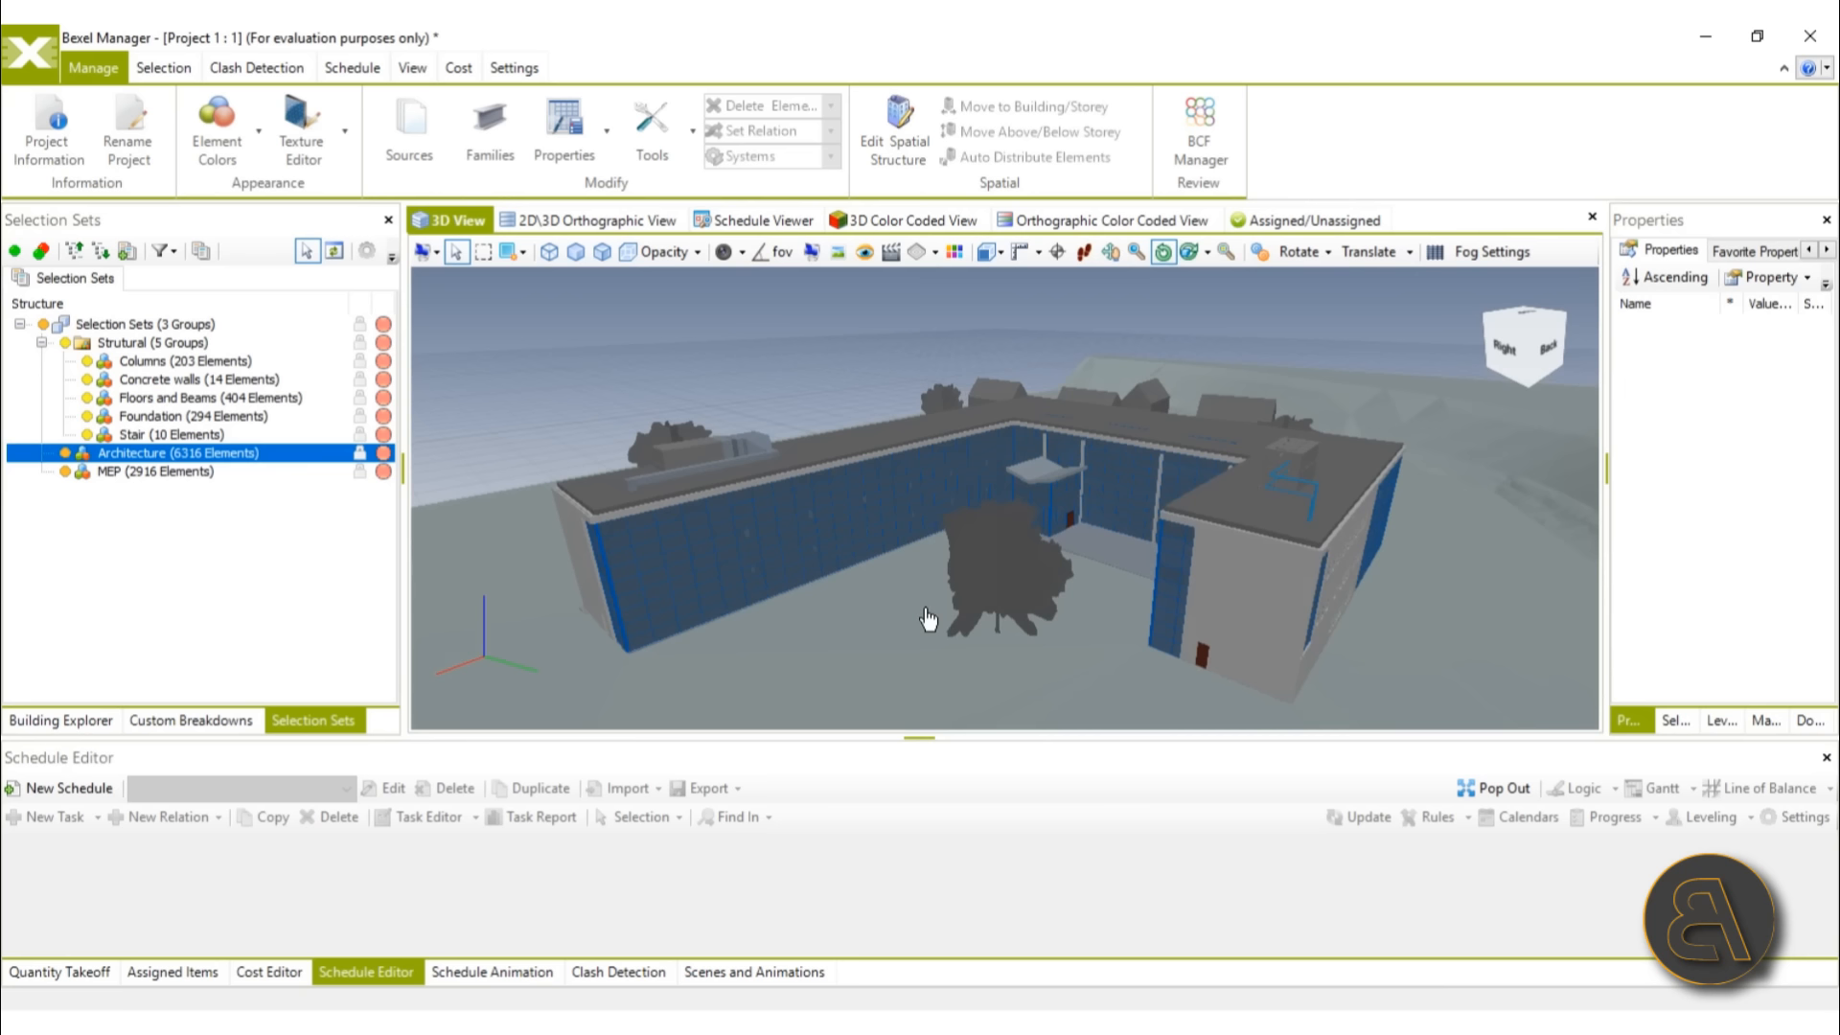
pyautogui.scroll(2, 935, 621)
pyautogui.moveTo(745, 403); pyautogui.dragTo(1100, 529)
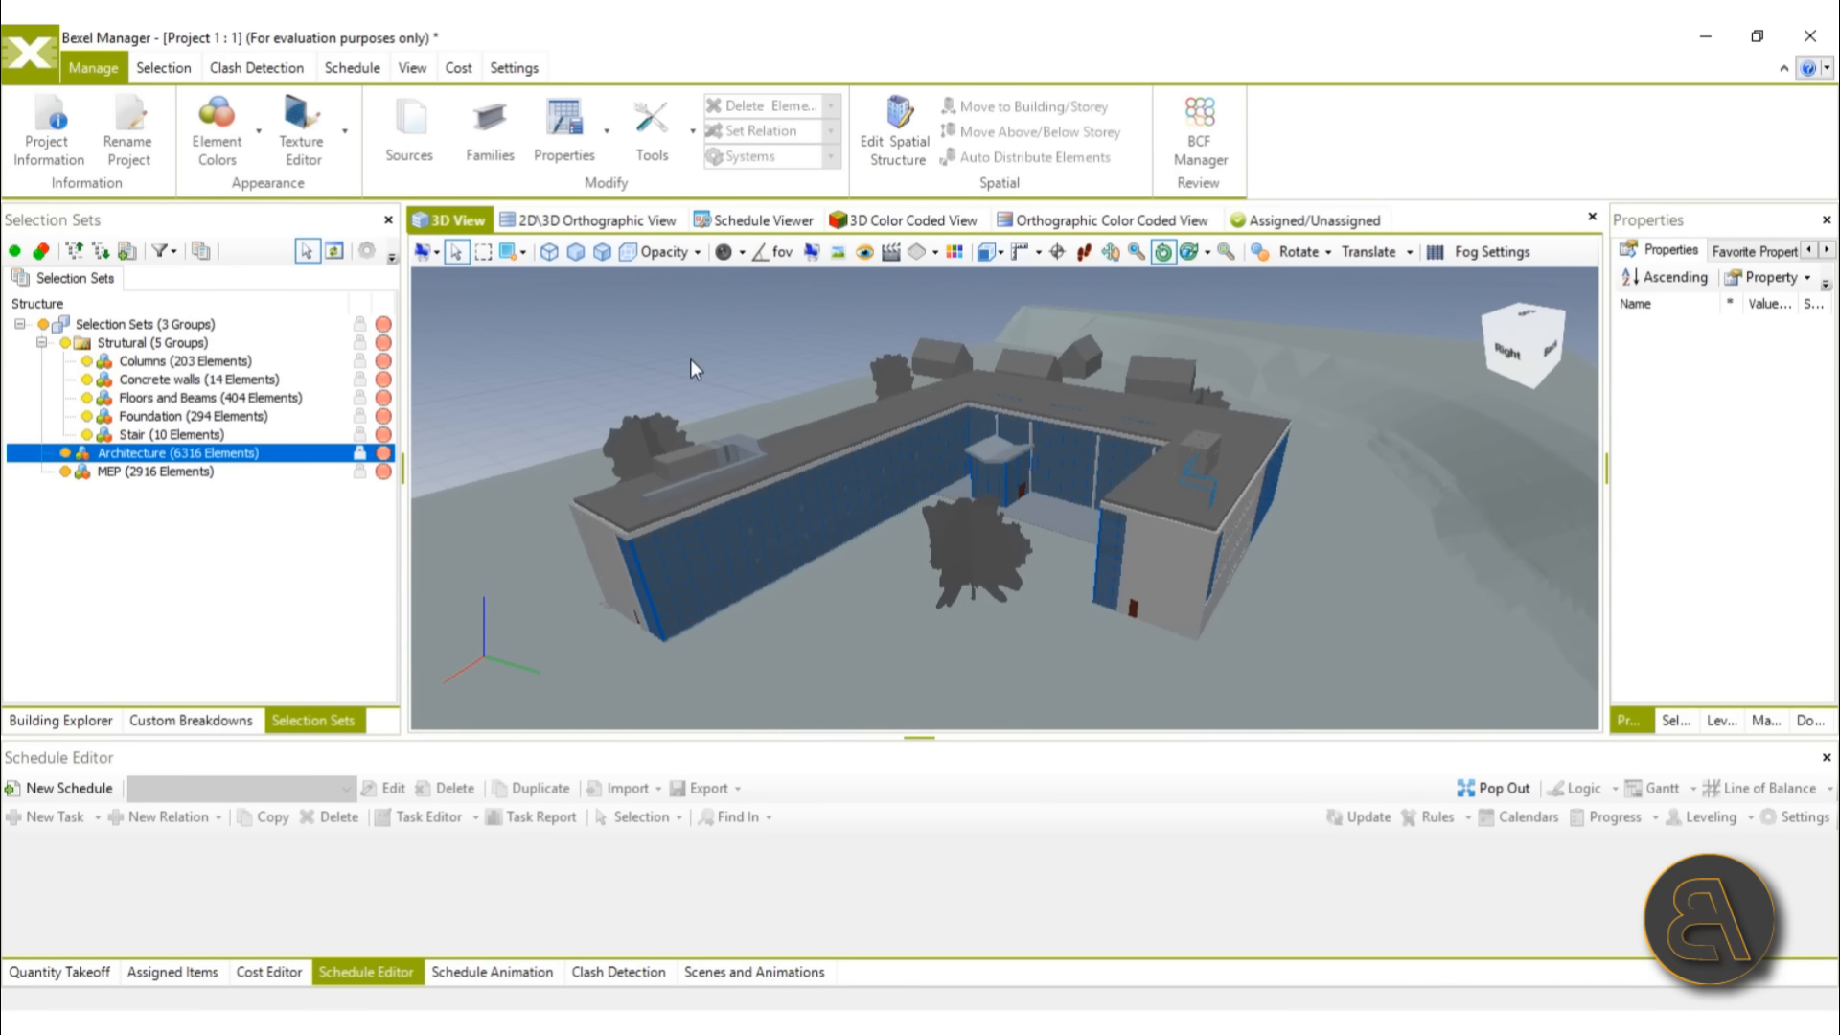
# Step: Open the Zone Editor and create a new zone named Structure
pyautogui.click(342, 77)
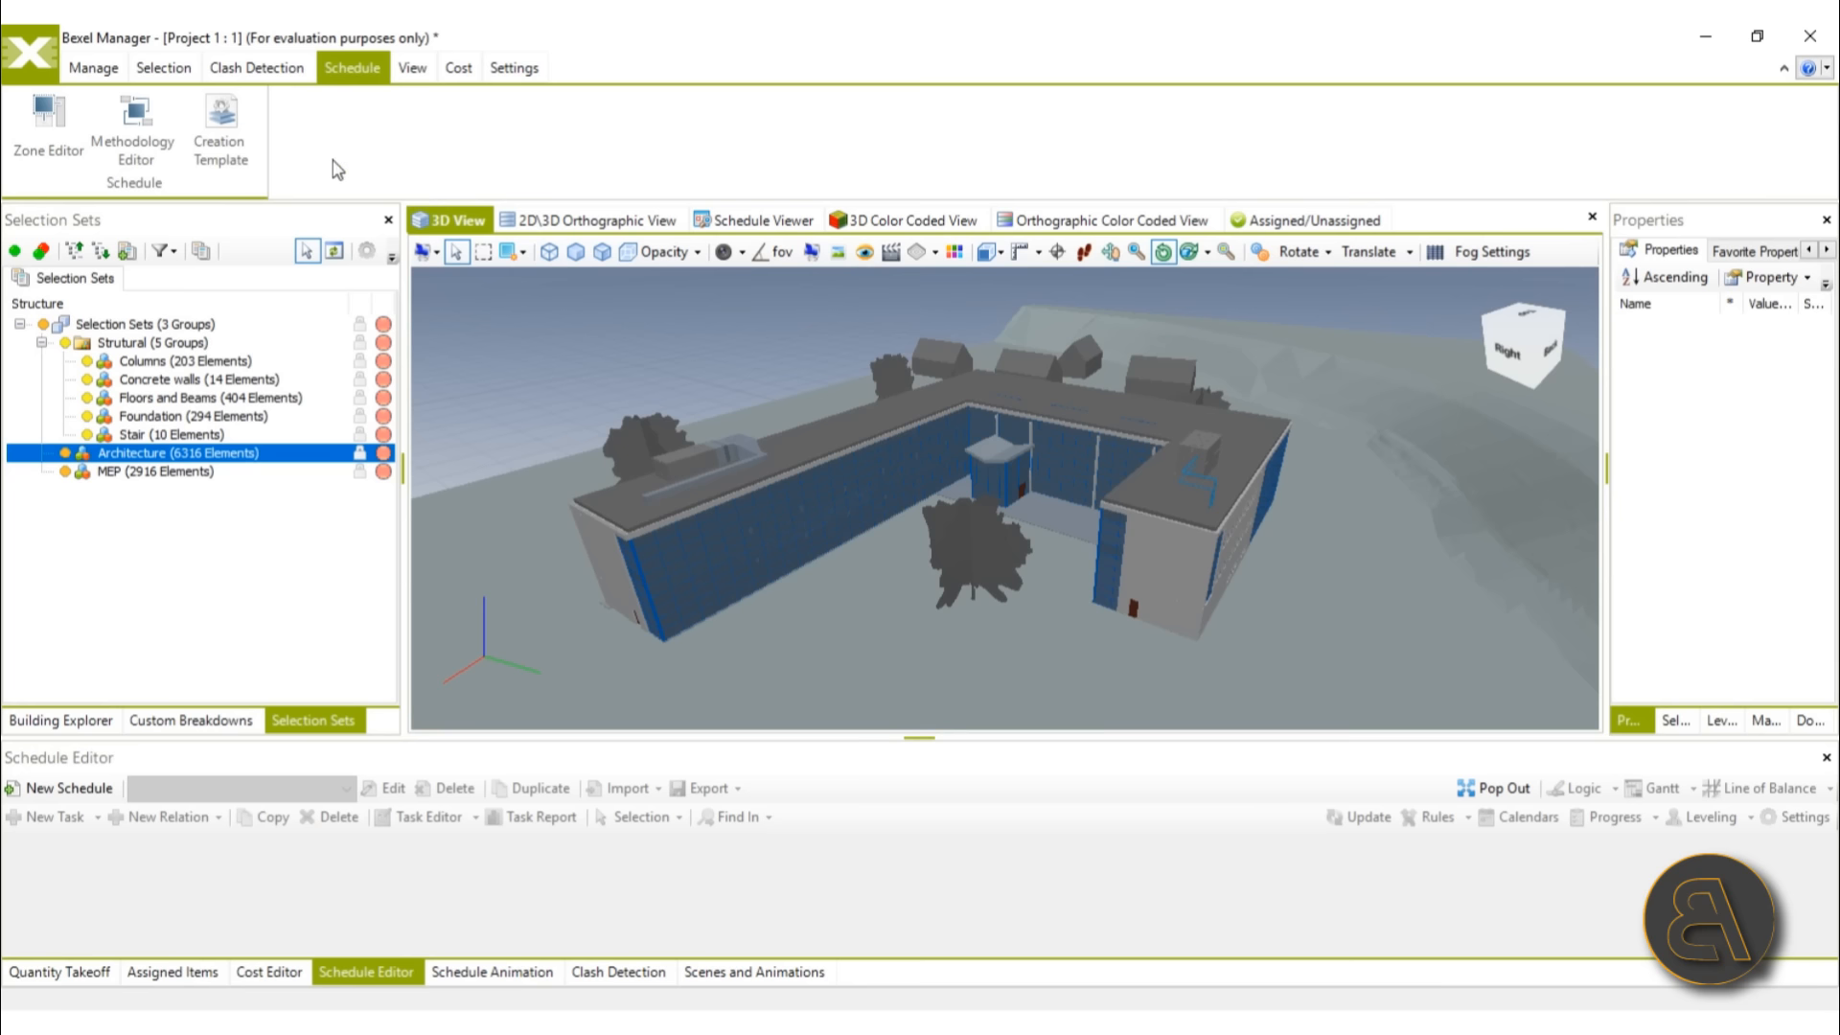
pyautogui.click(48, 122)
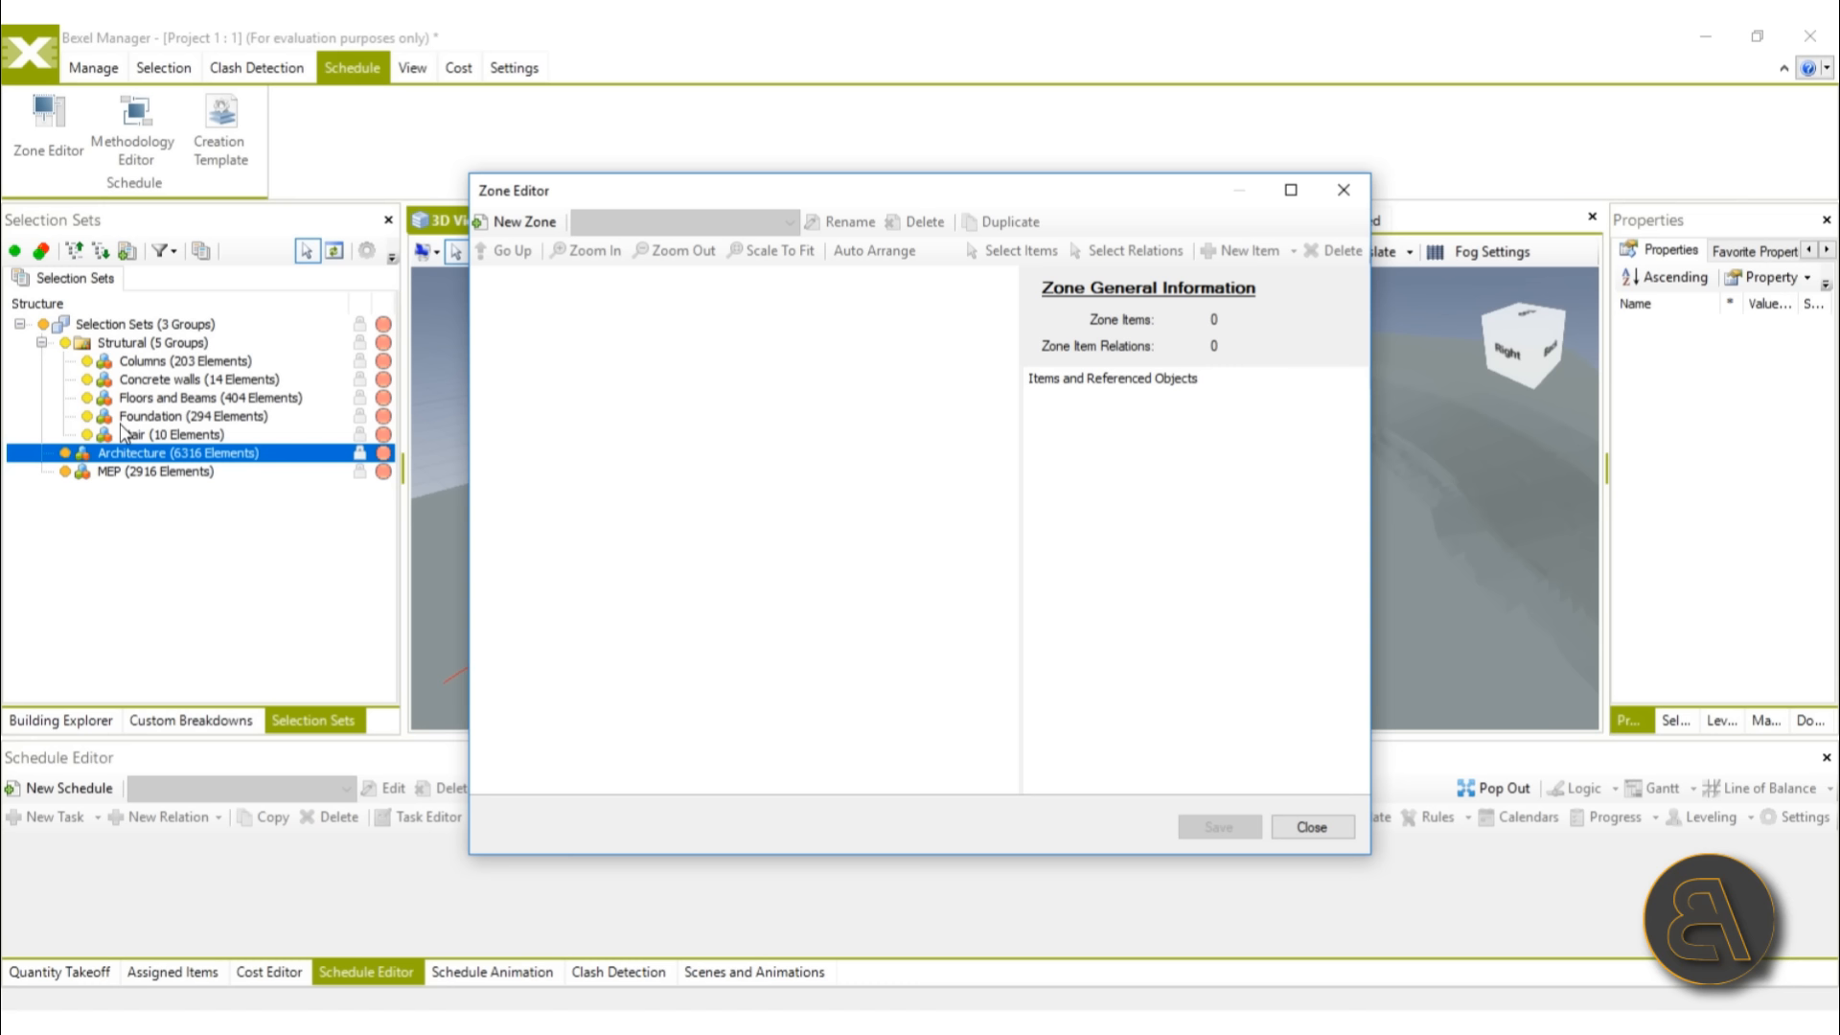
pyautogui.click(530, 223)
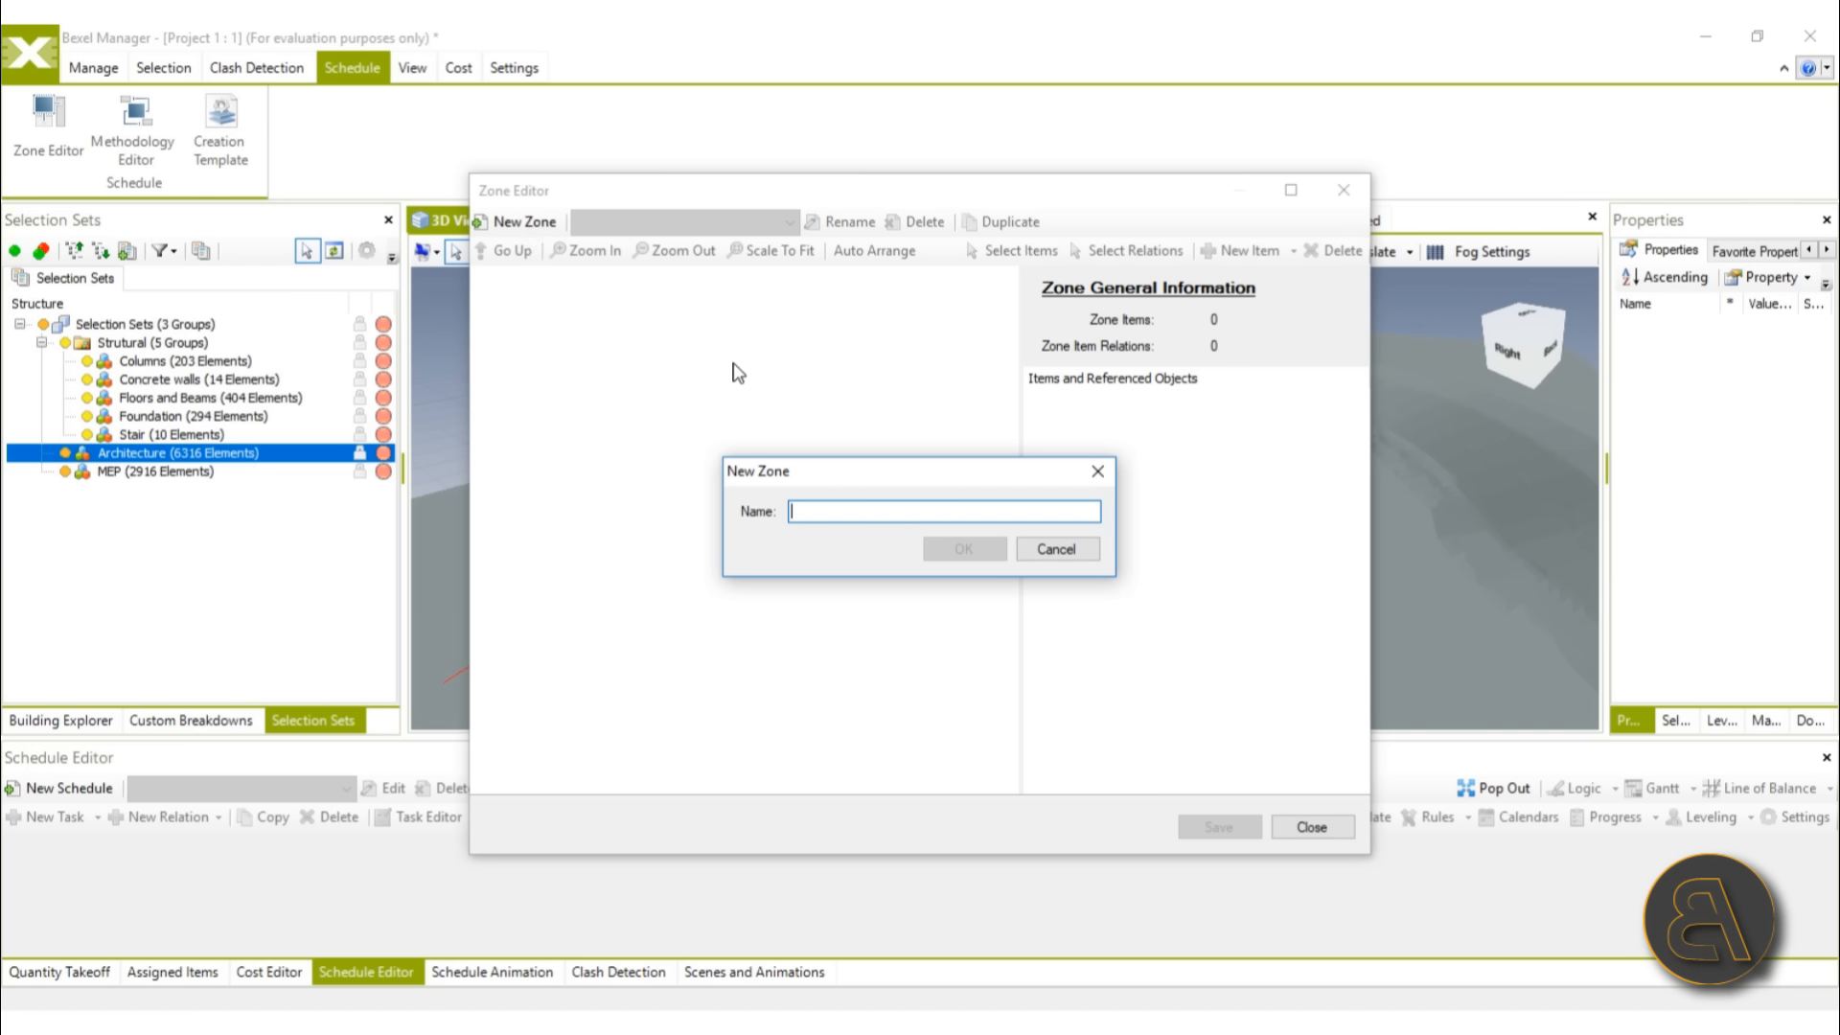
pyautogui.write('Str')
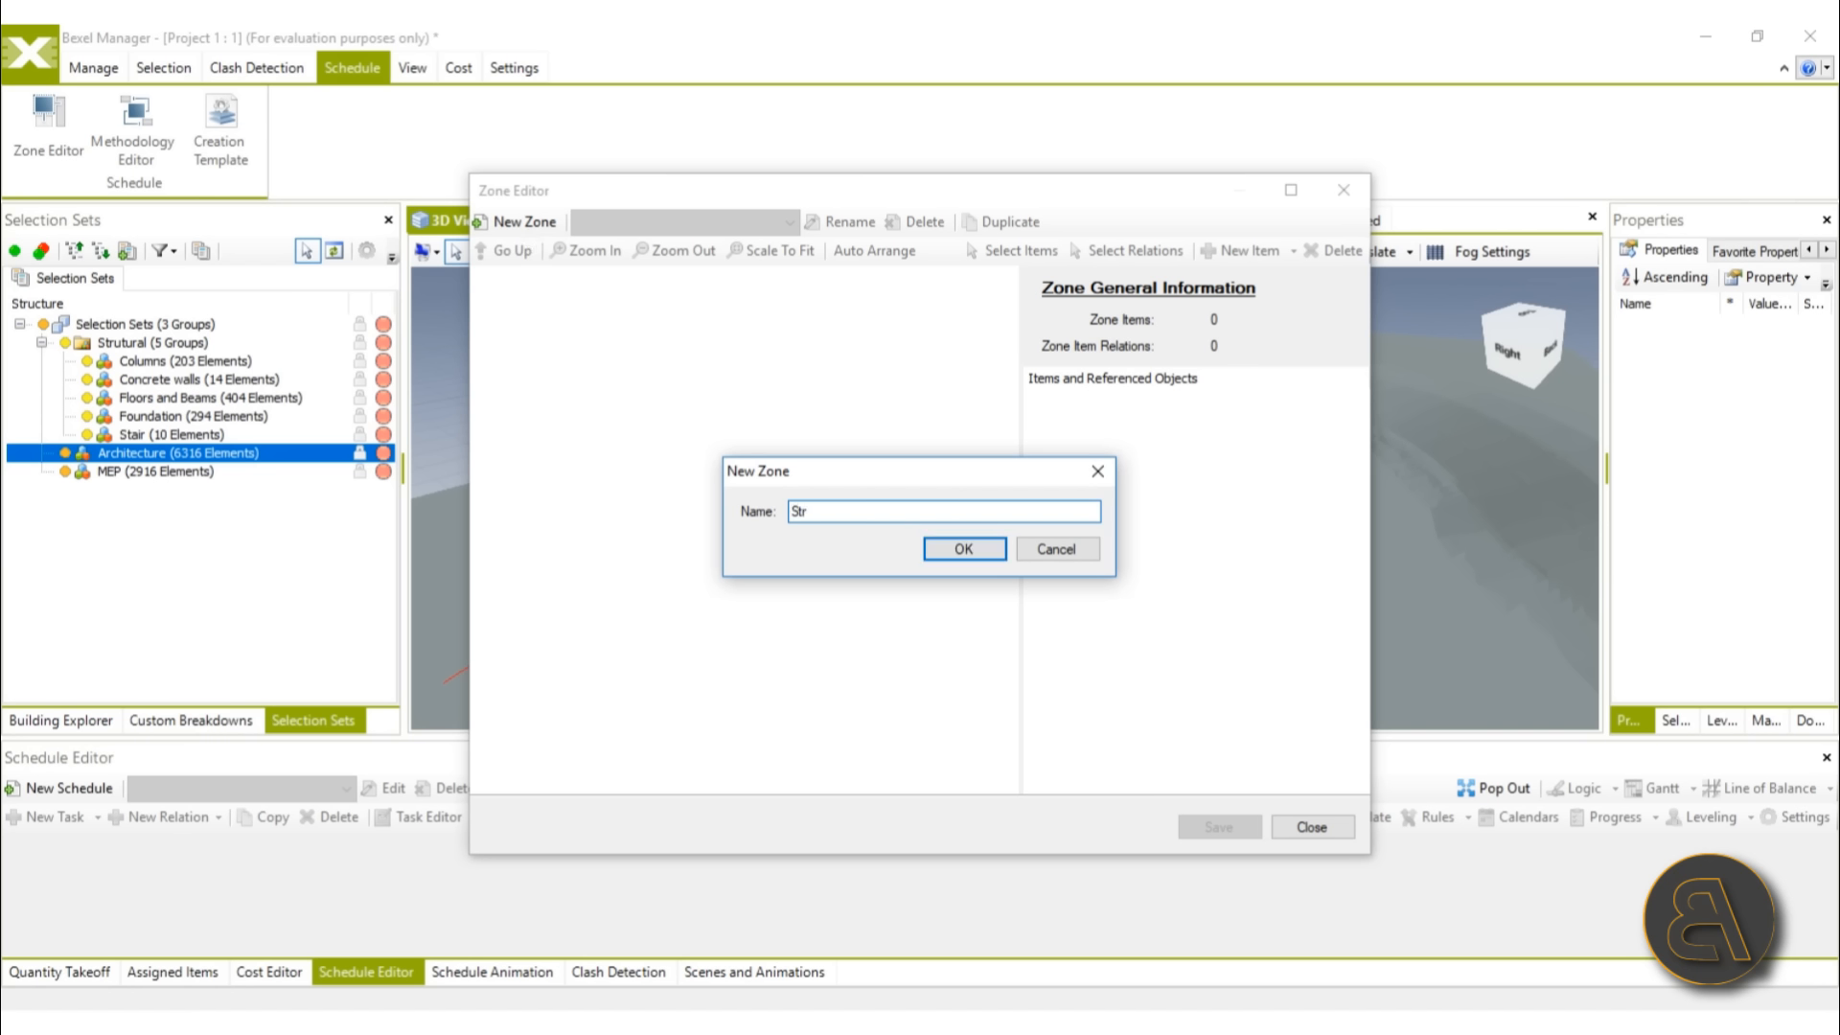
pyautogui.write('ucture')
pyautogui.press('Return')
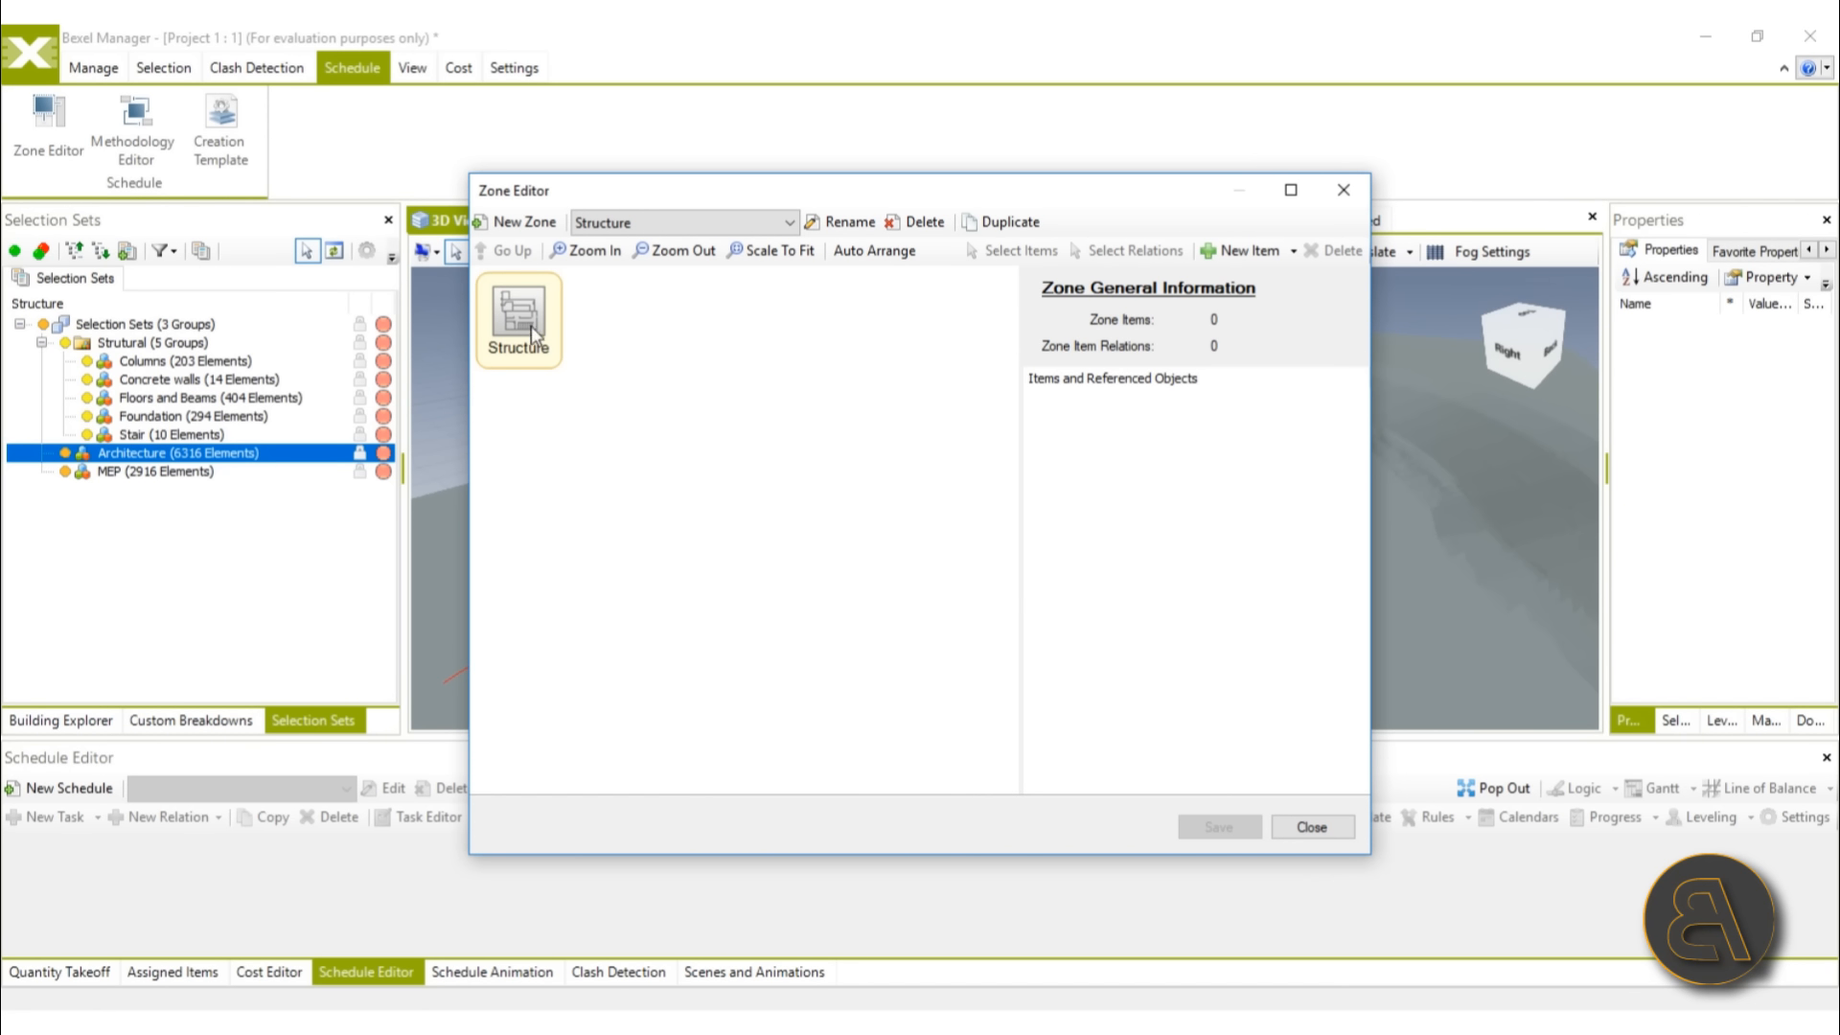
# Step: Add linked items to the Structure zone from the Columns, Concrete walls, Floors and Beams, Foundation and Stair selection sets
pyautogui.rightClick(670, 443)
pyautogui.moveTo(762, 458)
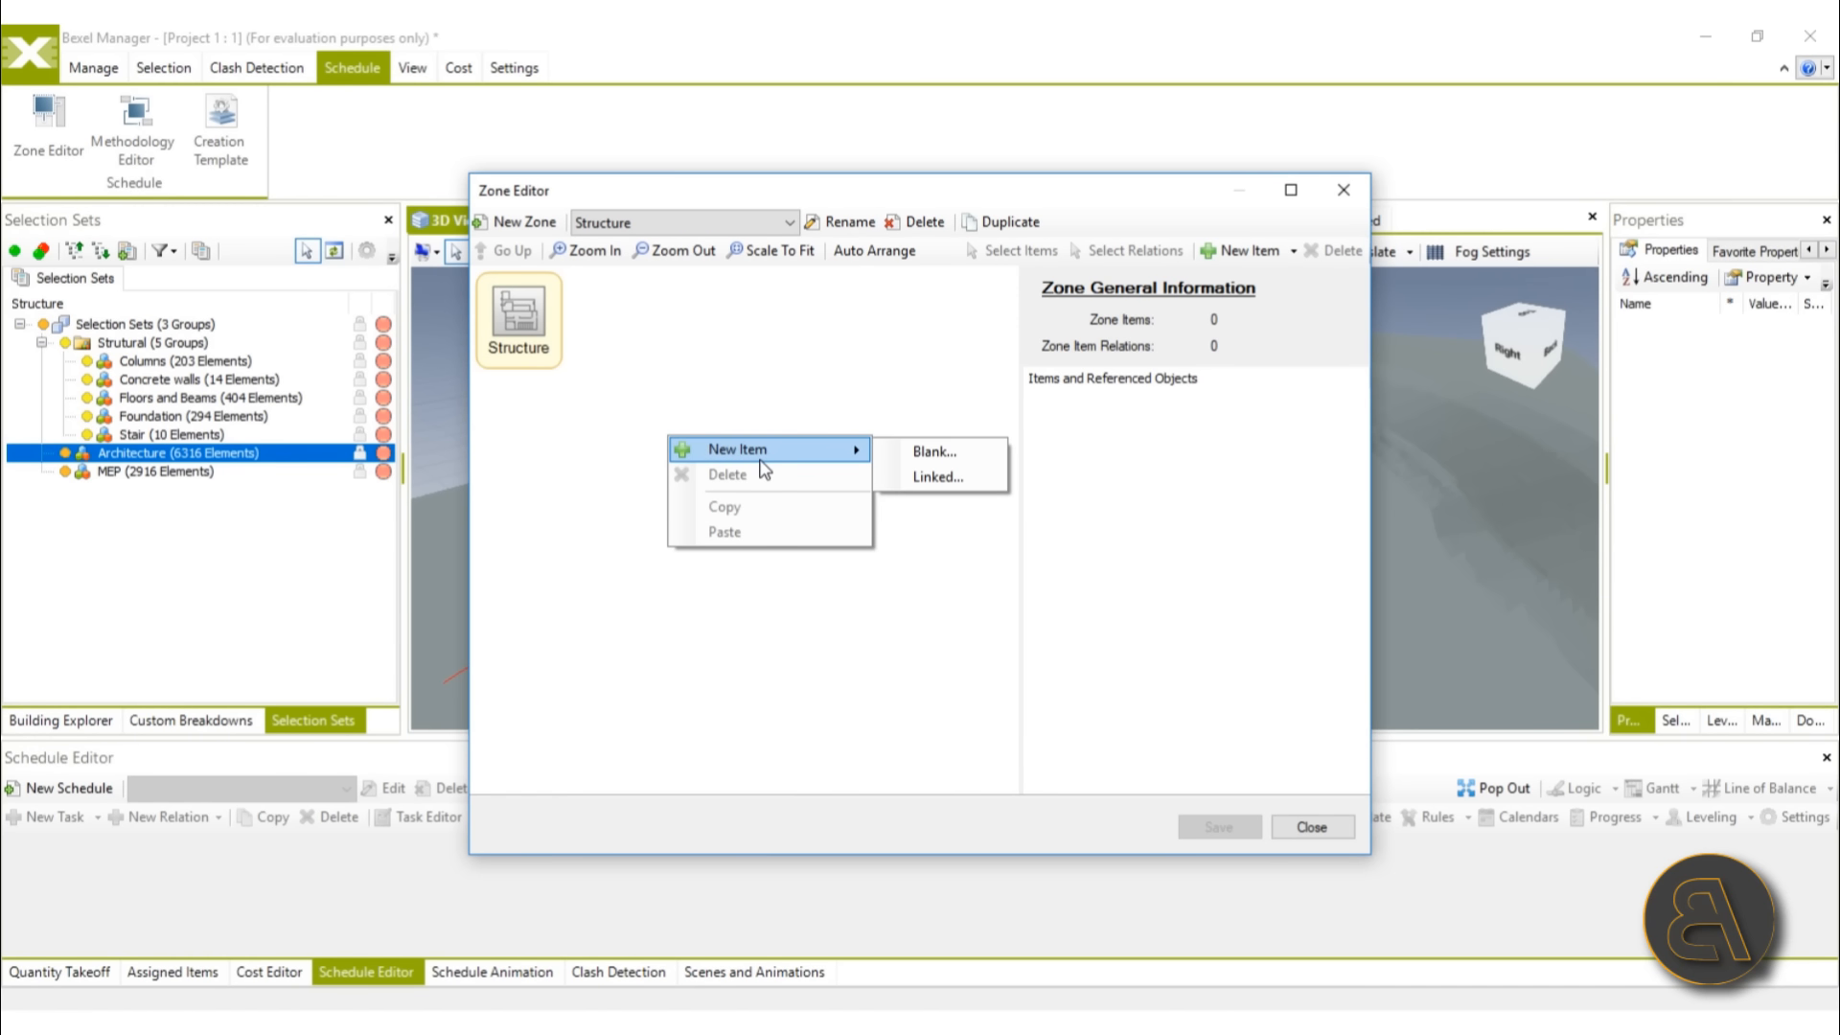
pyautogui.click(941, 475)
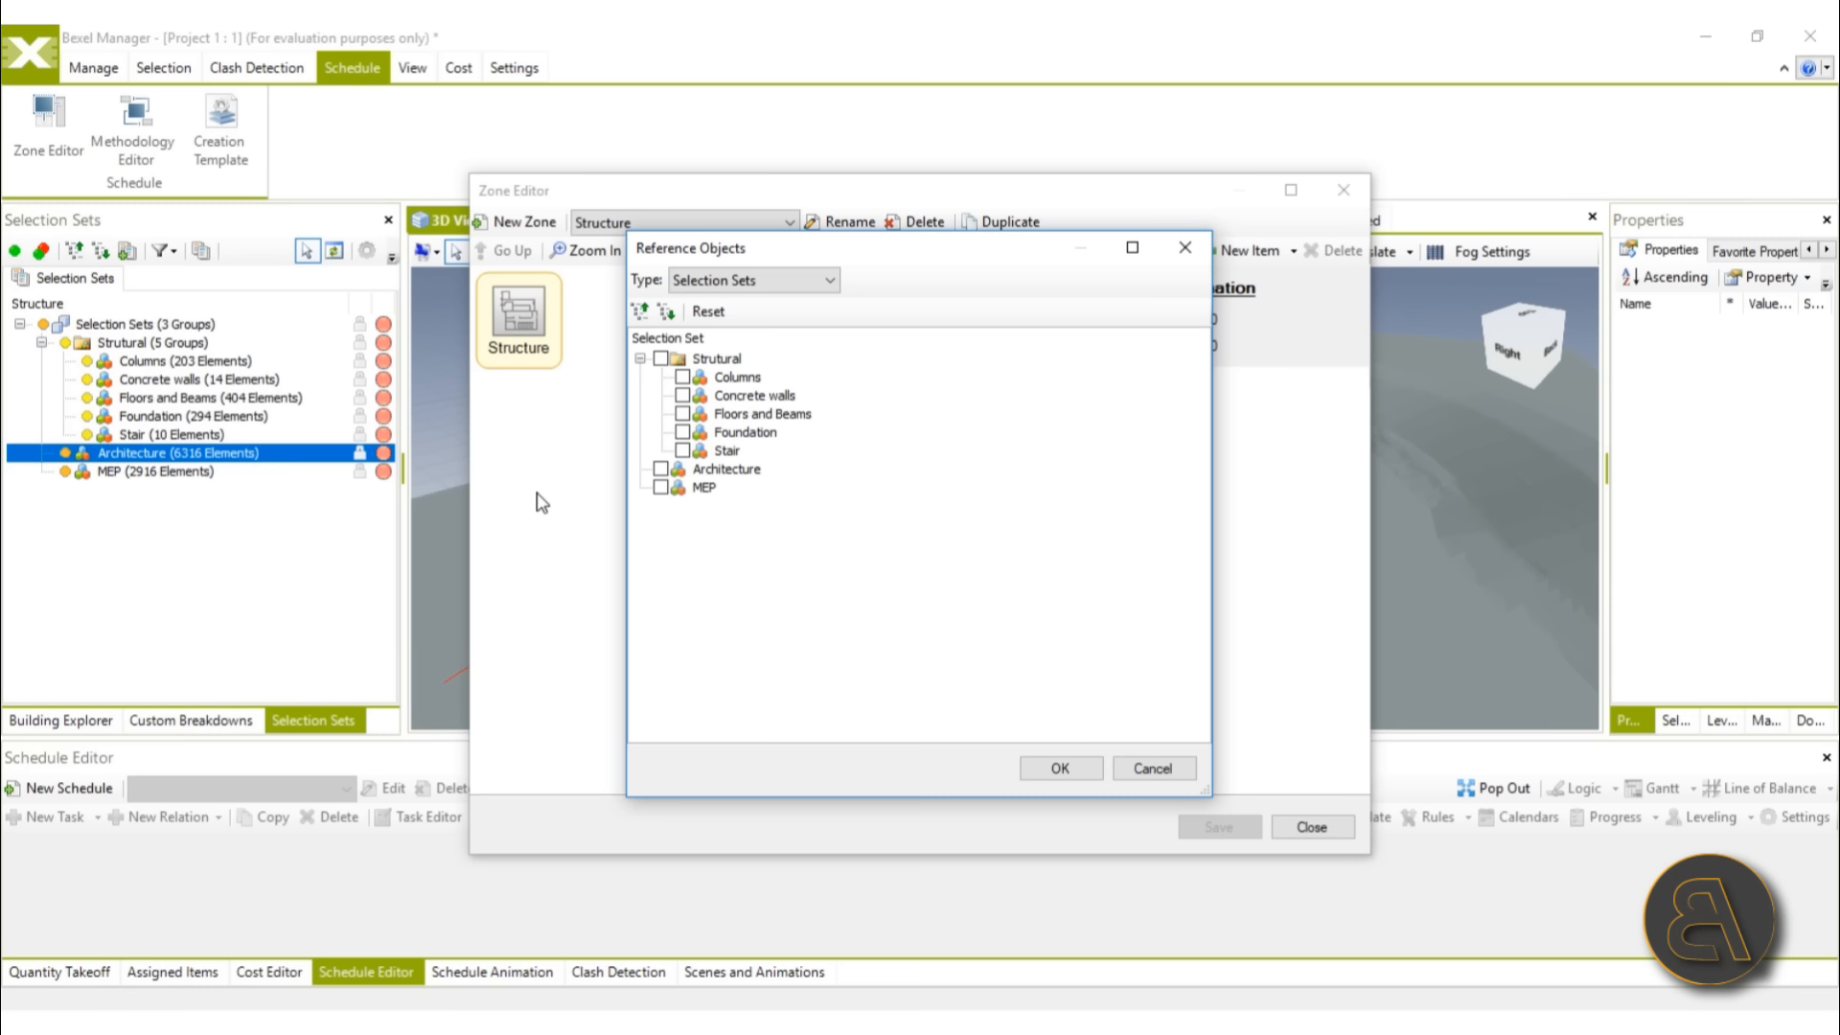
pyautogui.click(682, 376)
pyautogui.click(683, 395)
pyautogui.click(682, 413)
pyautogui.click(682, 432)
pyautogui.click(682, 450)
pyautogui.click(1074, 768)
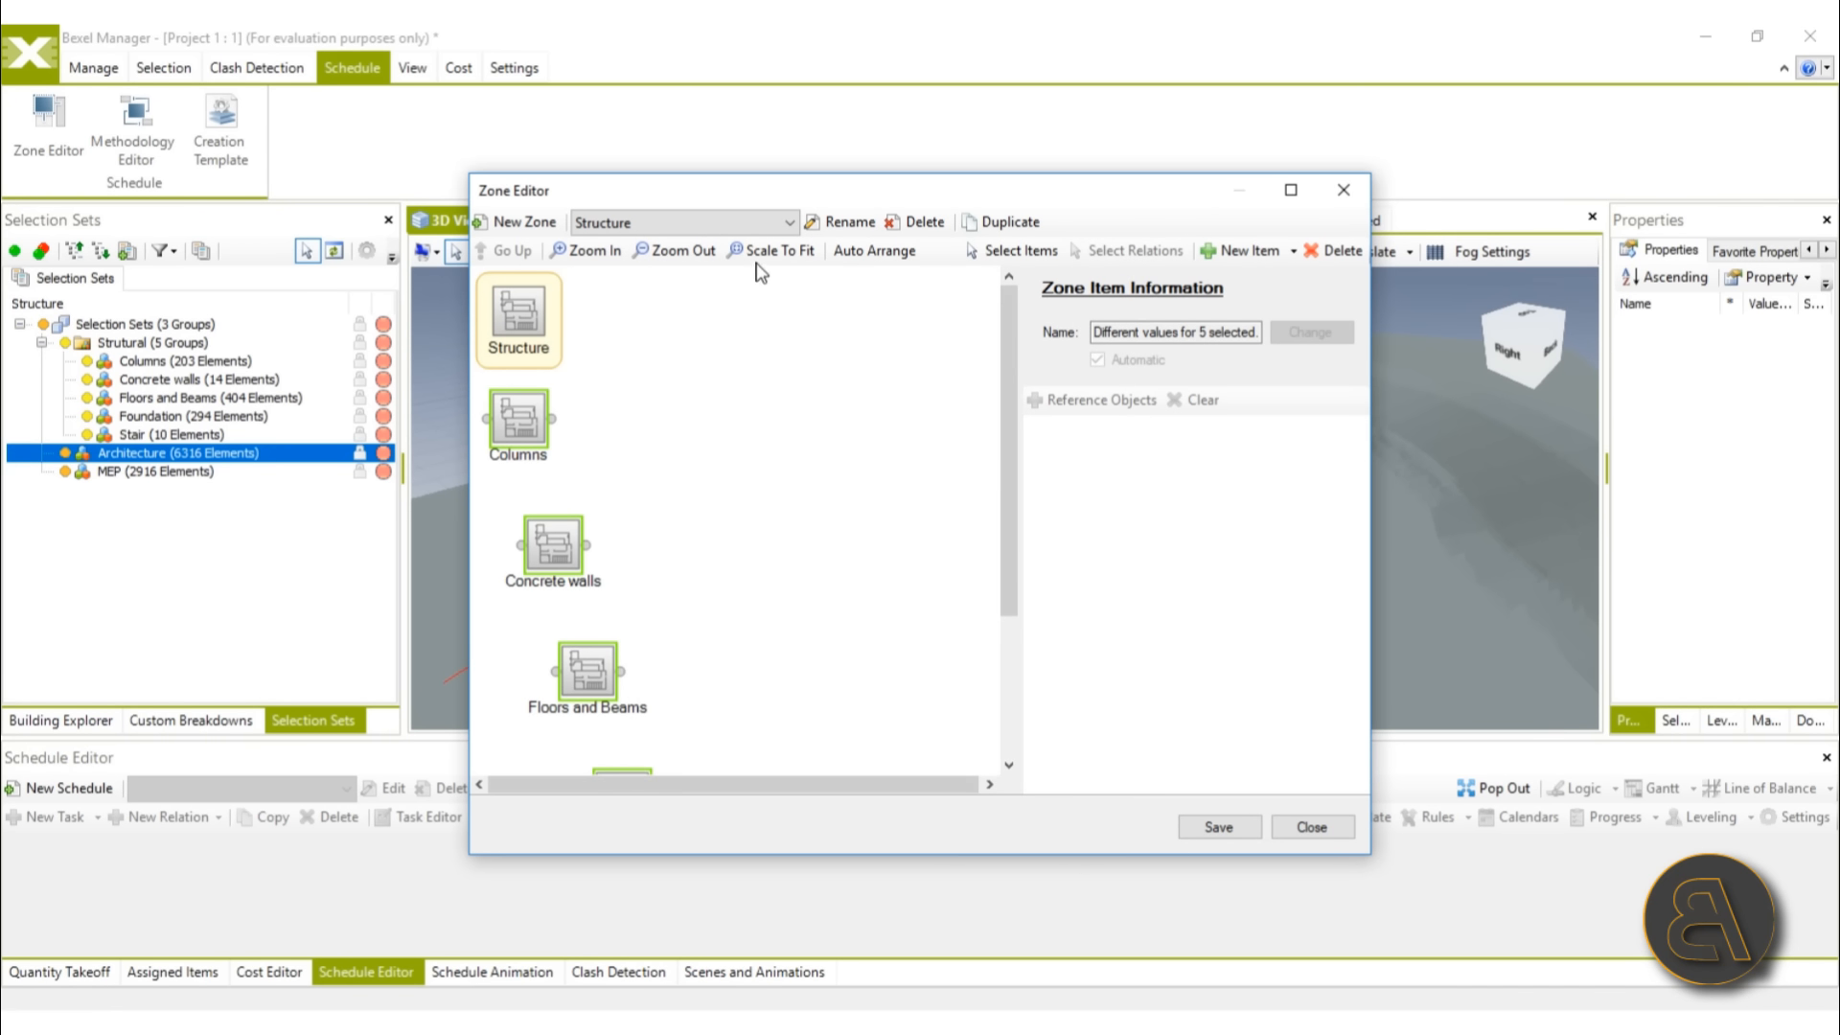
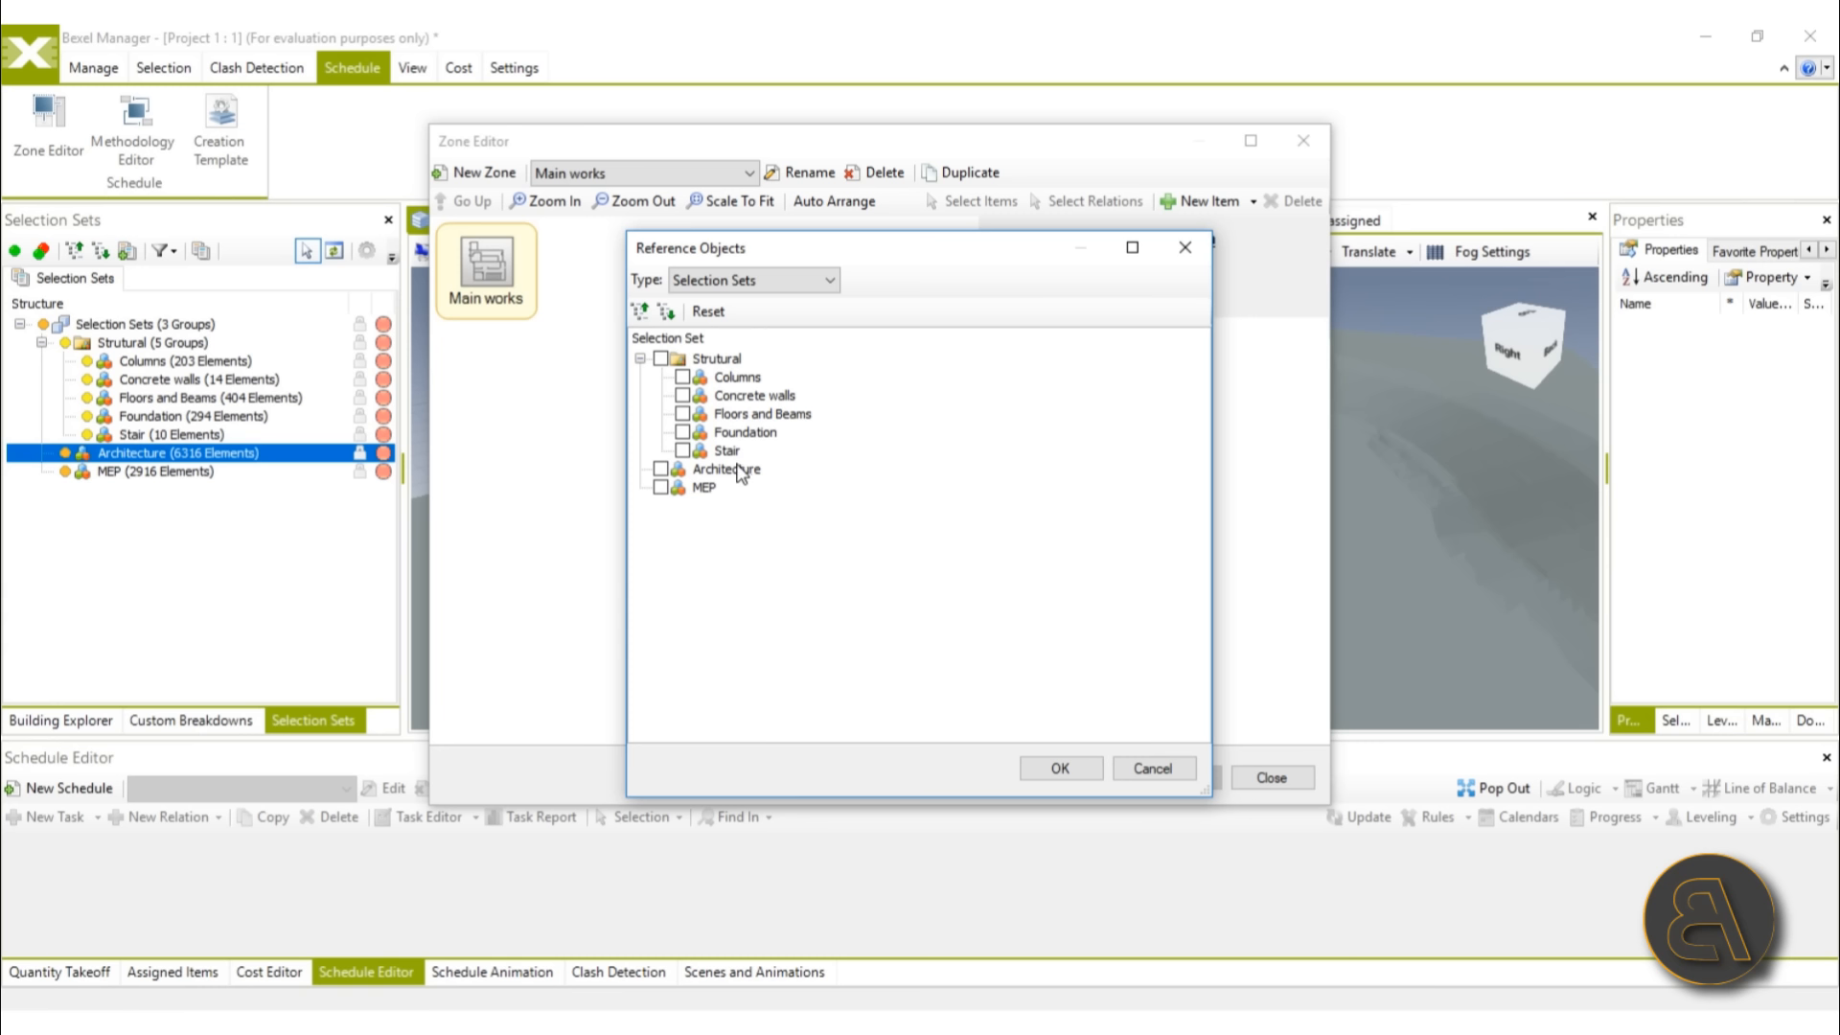
# Step: Leave the Zone Editor without linking items and isolate the selected Strutural group by hiding the Architecture and MEP sets
pyautogui.click(1154, 769)
pyautogui.click(1272, 779)
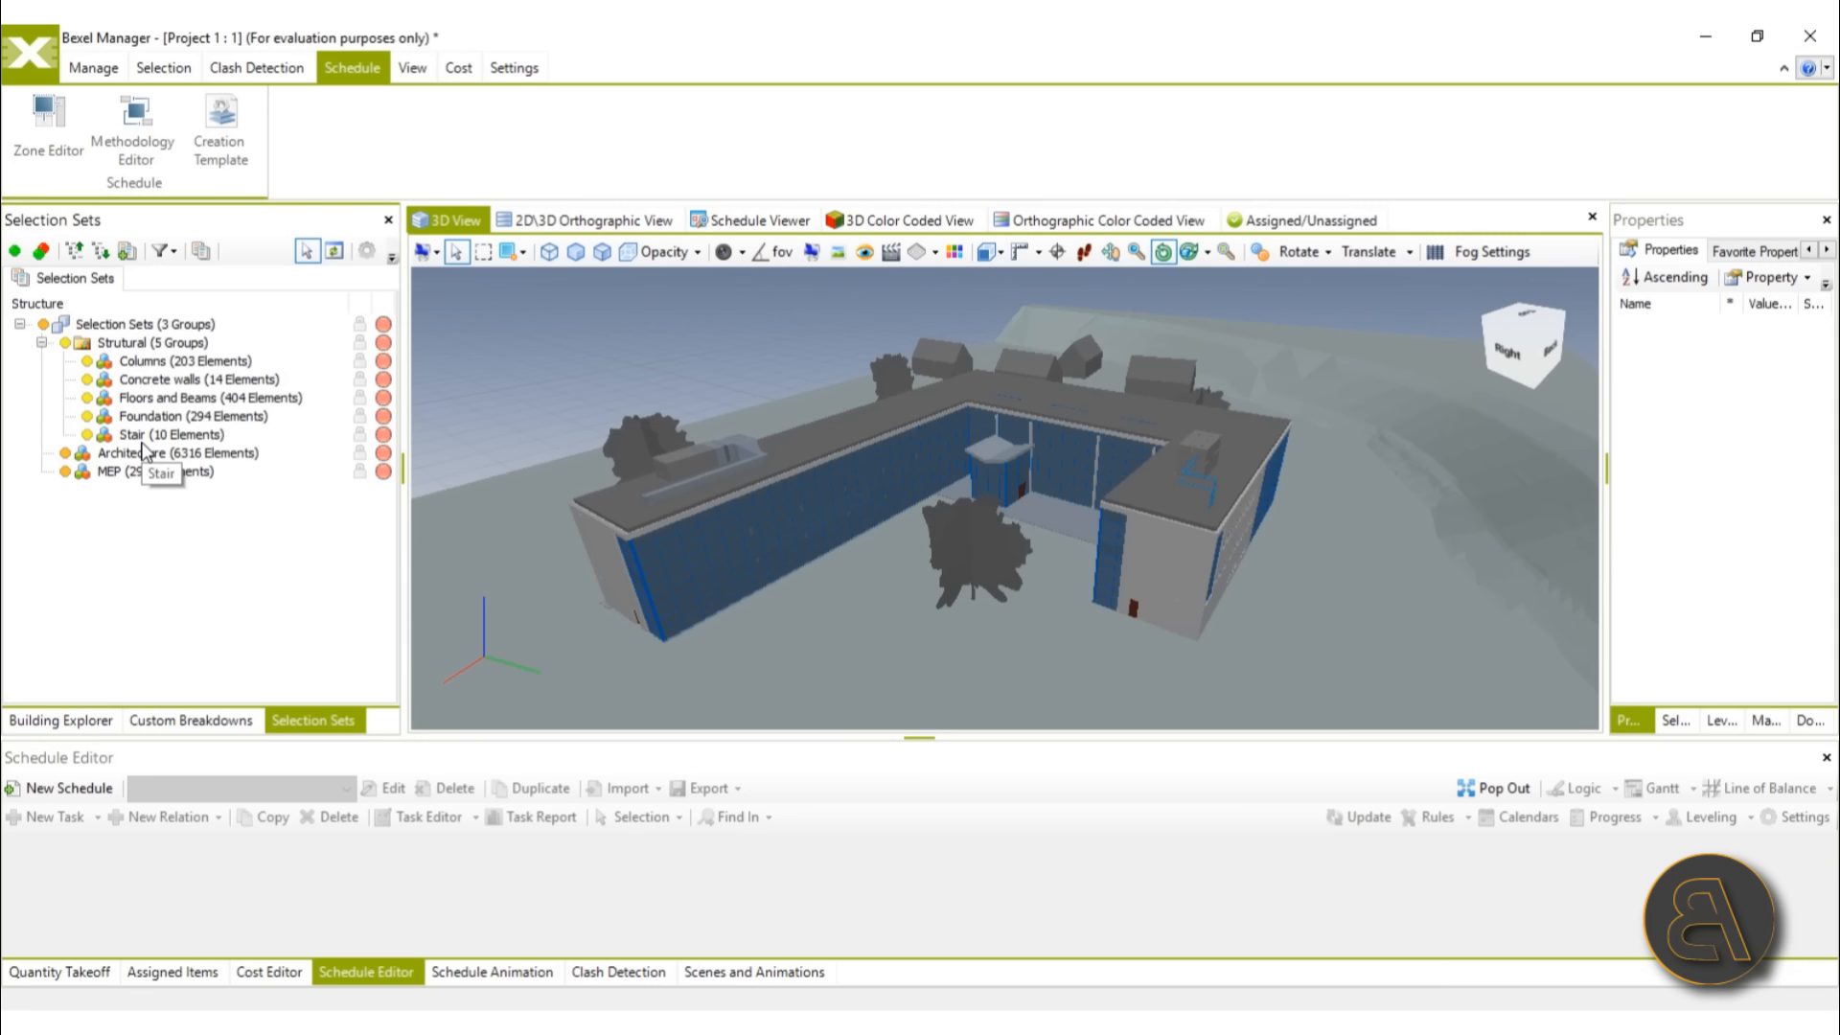
pyautogui.click(137, 434)
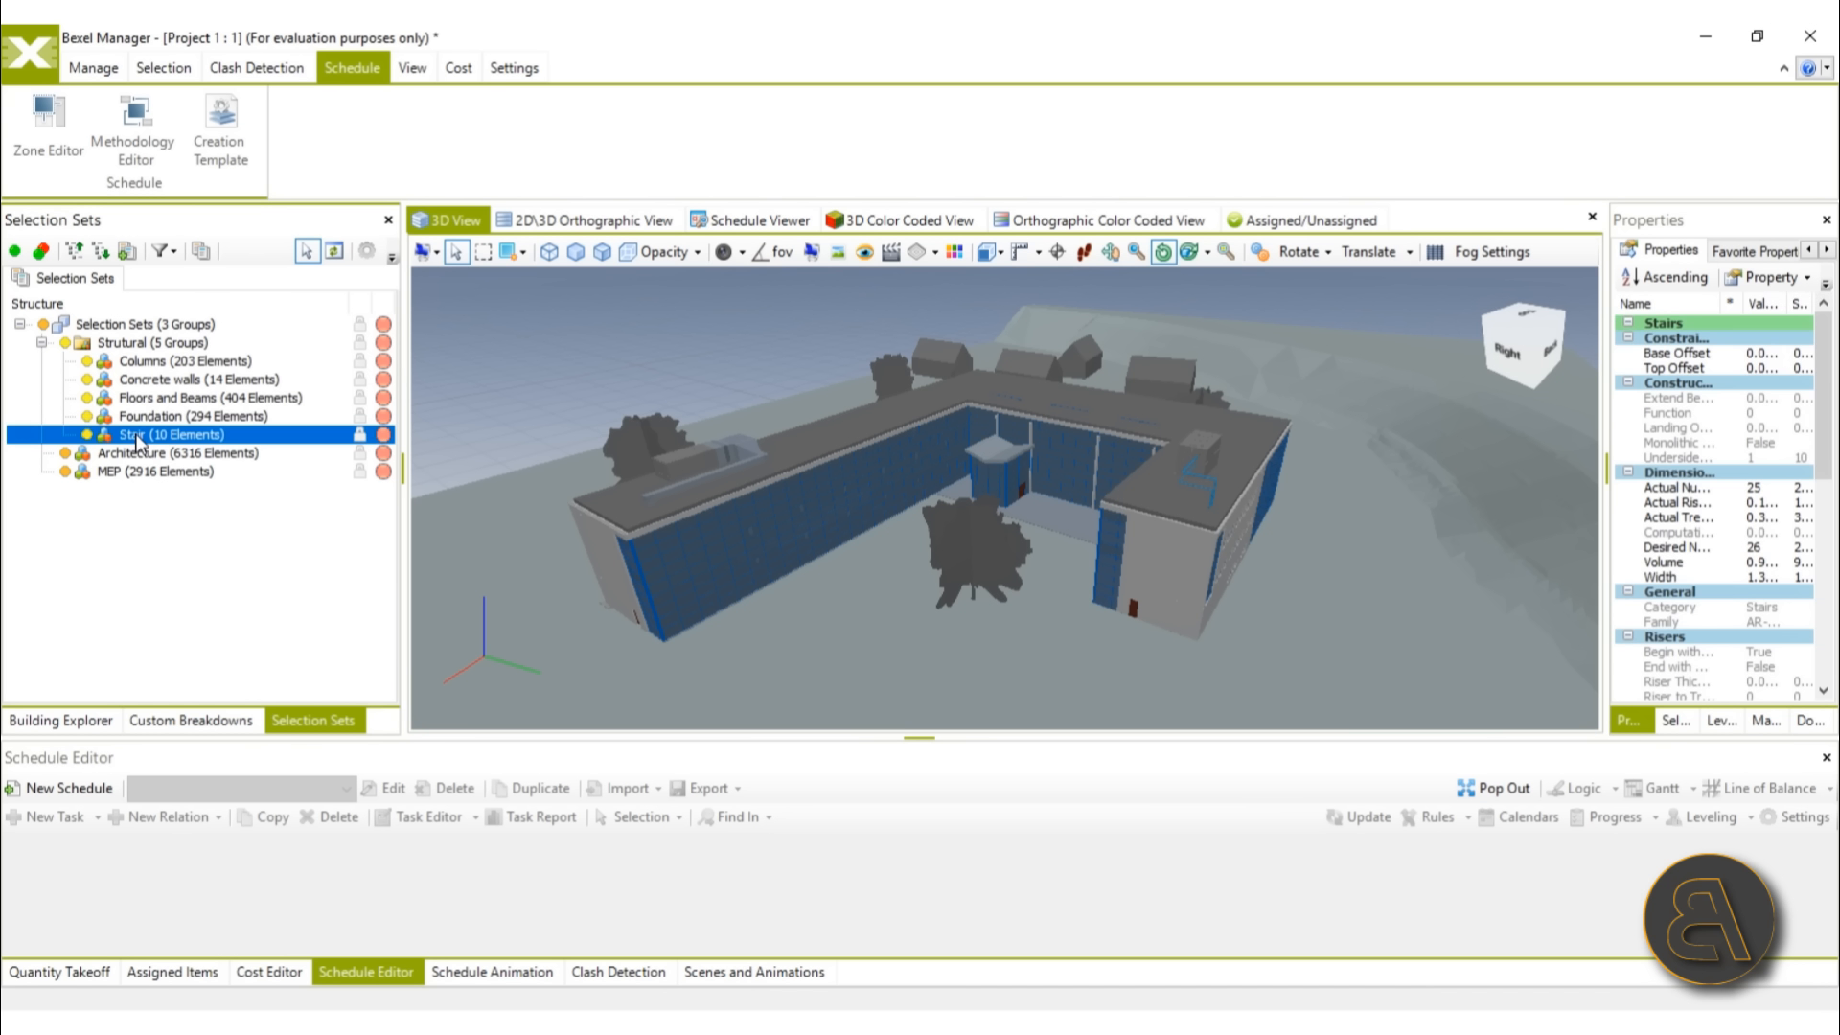
pyautogui.click(149, 344)
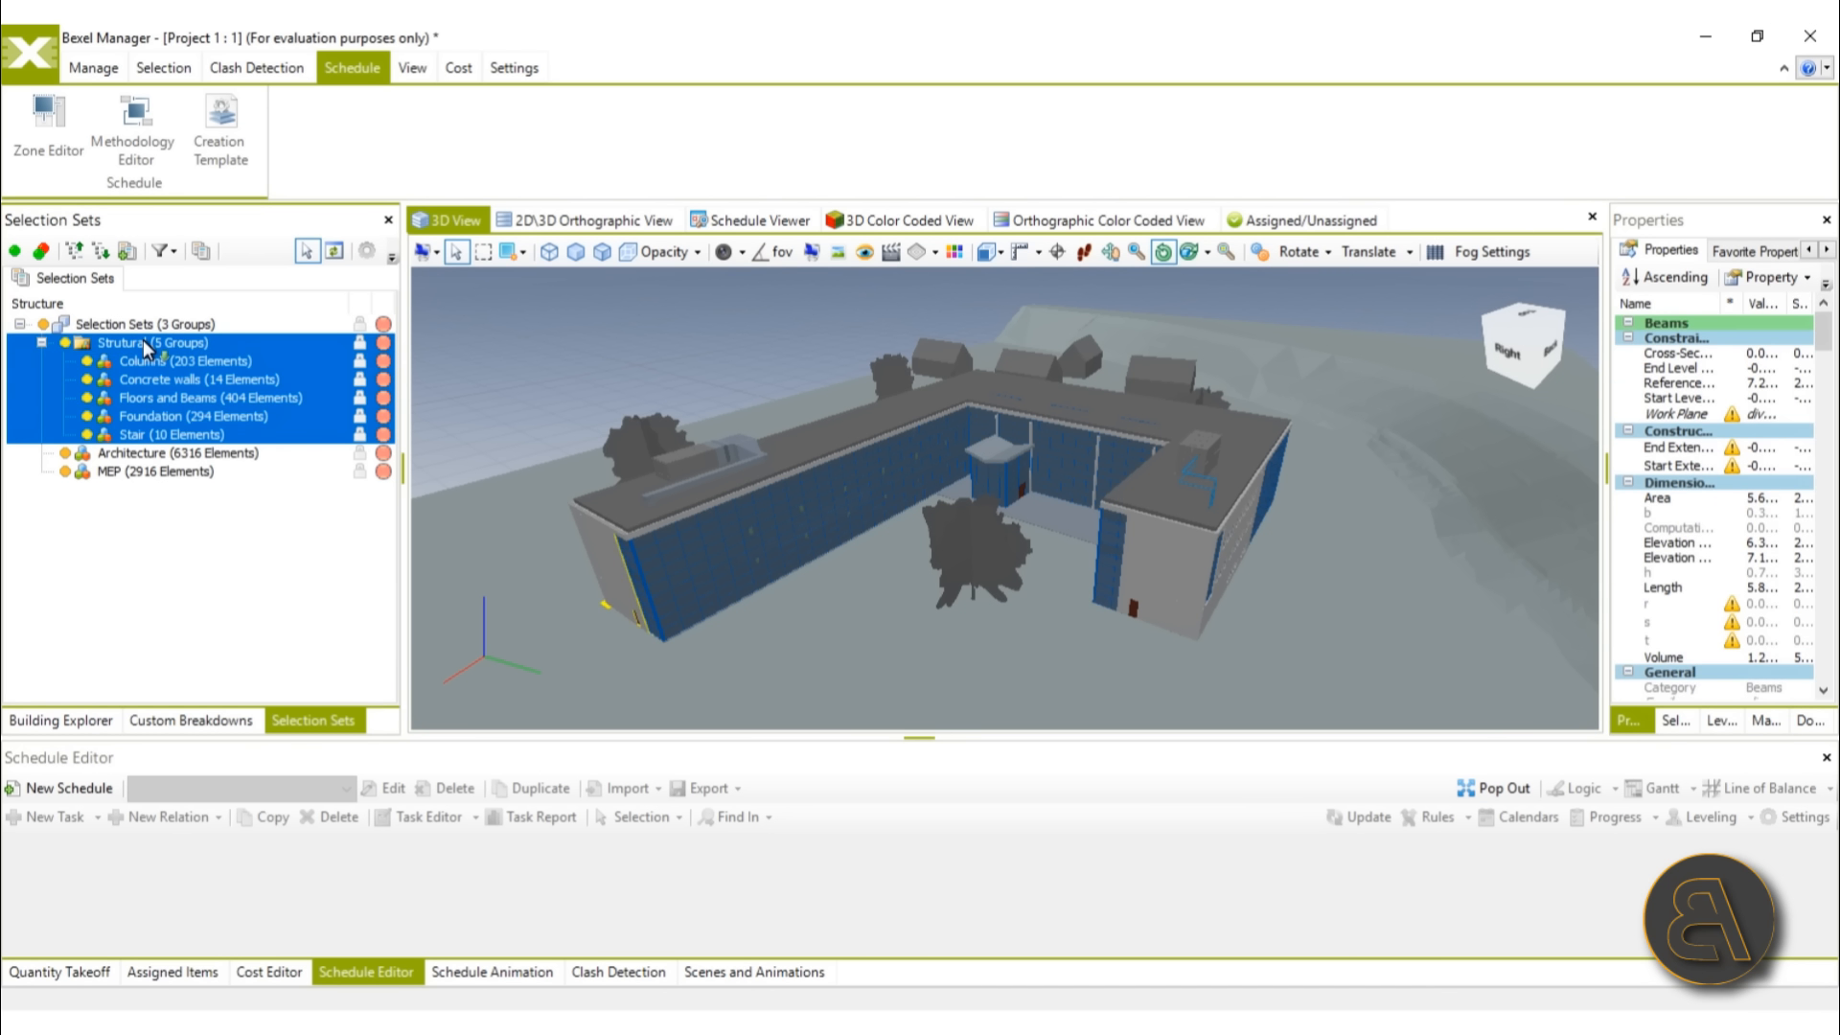
pyautogui.click(65, 454)
pyautogui.click(64, 472)
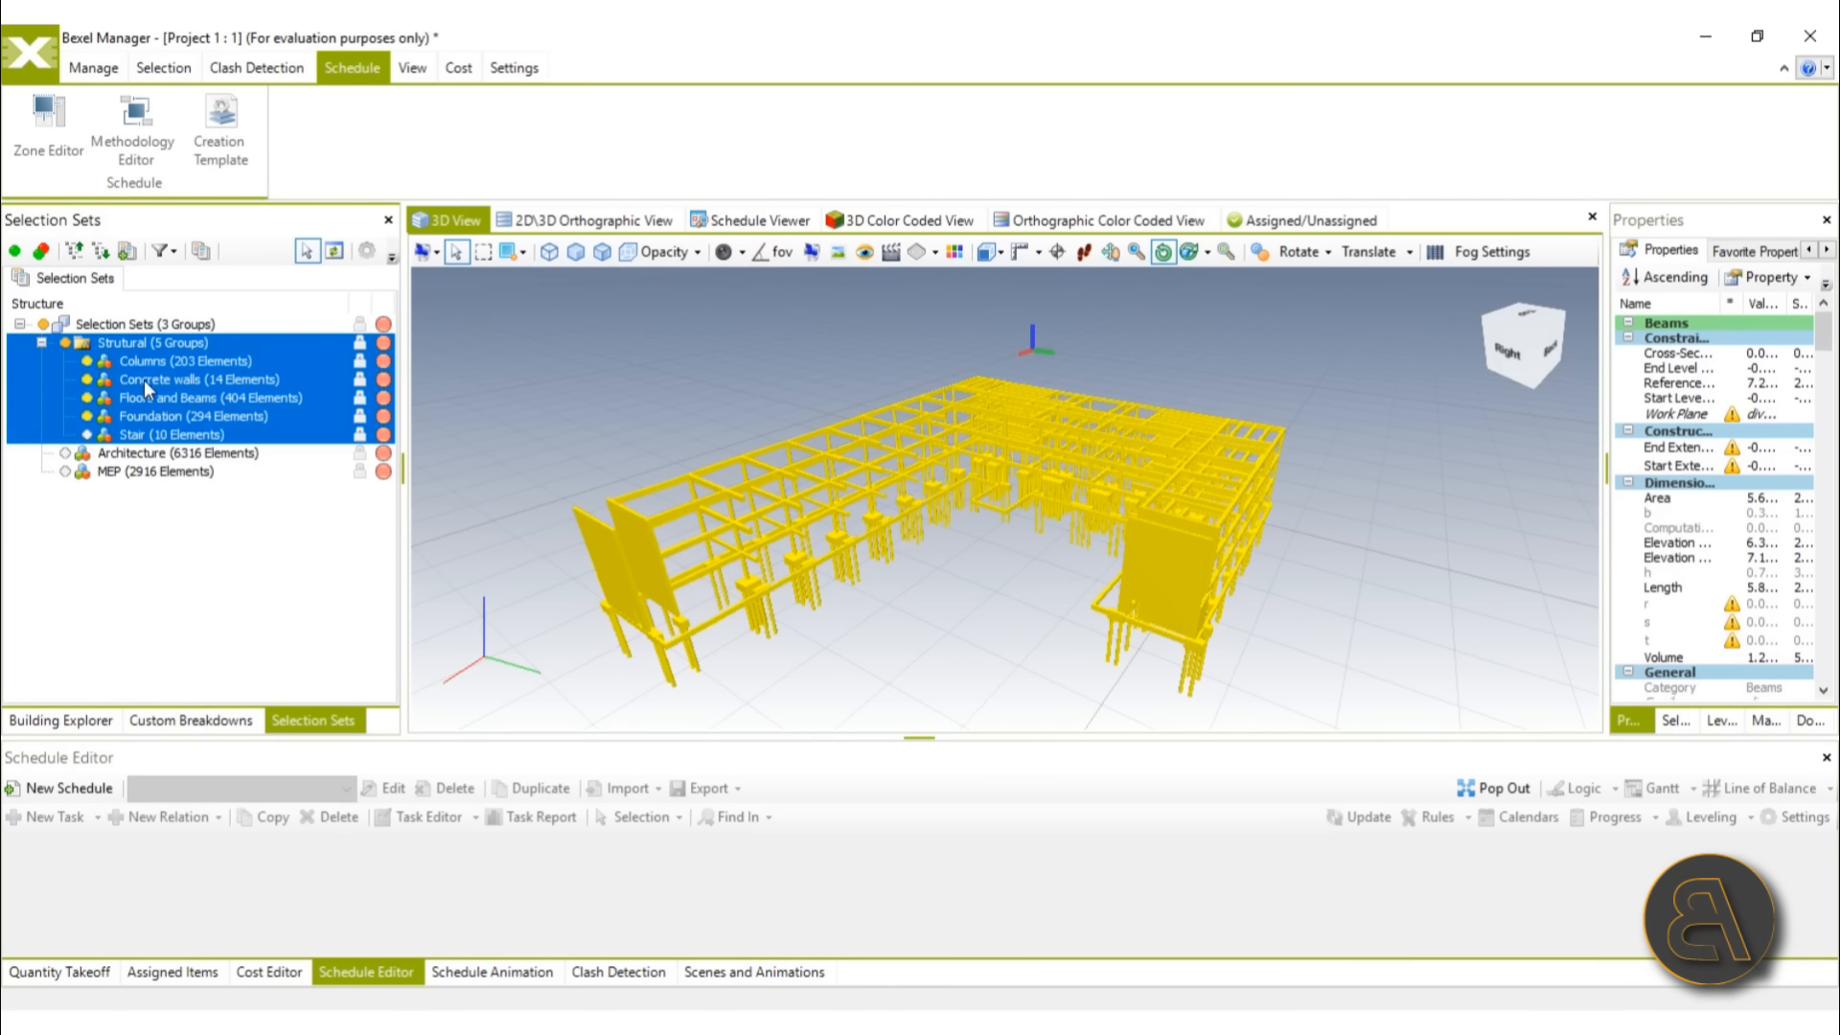
# Step: Create a selection set named Strutural works from the selected structural elements and check its contents in the 3D view
pyautogui.click(125, 251)
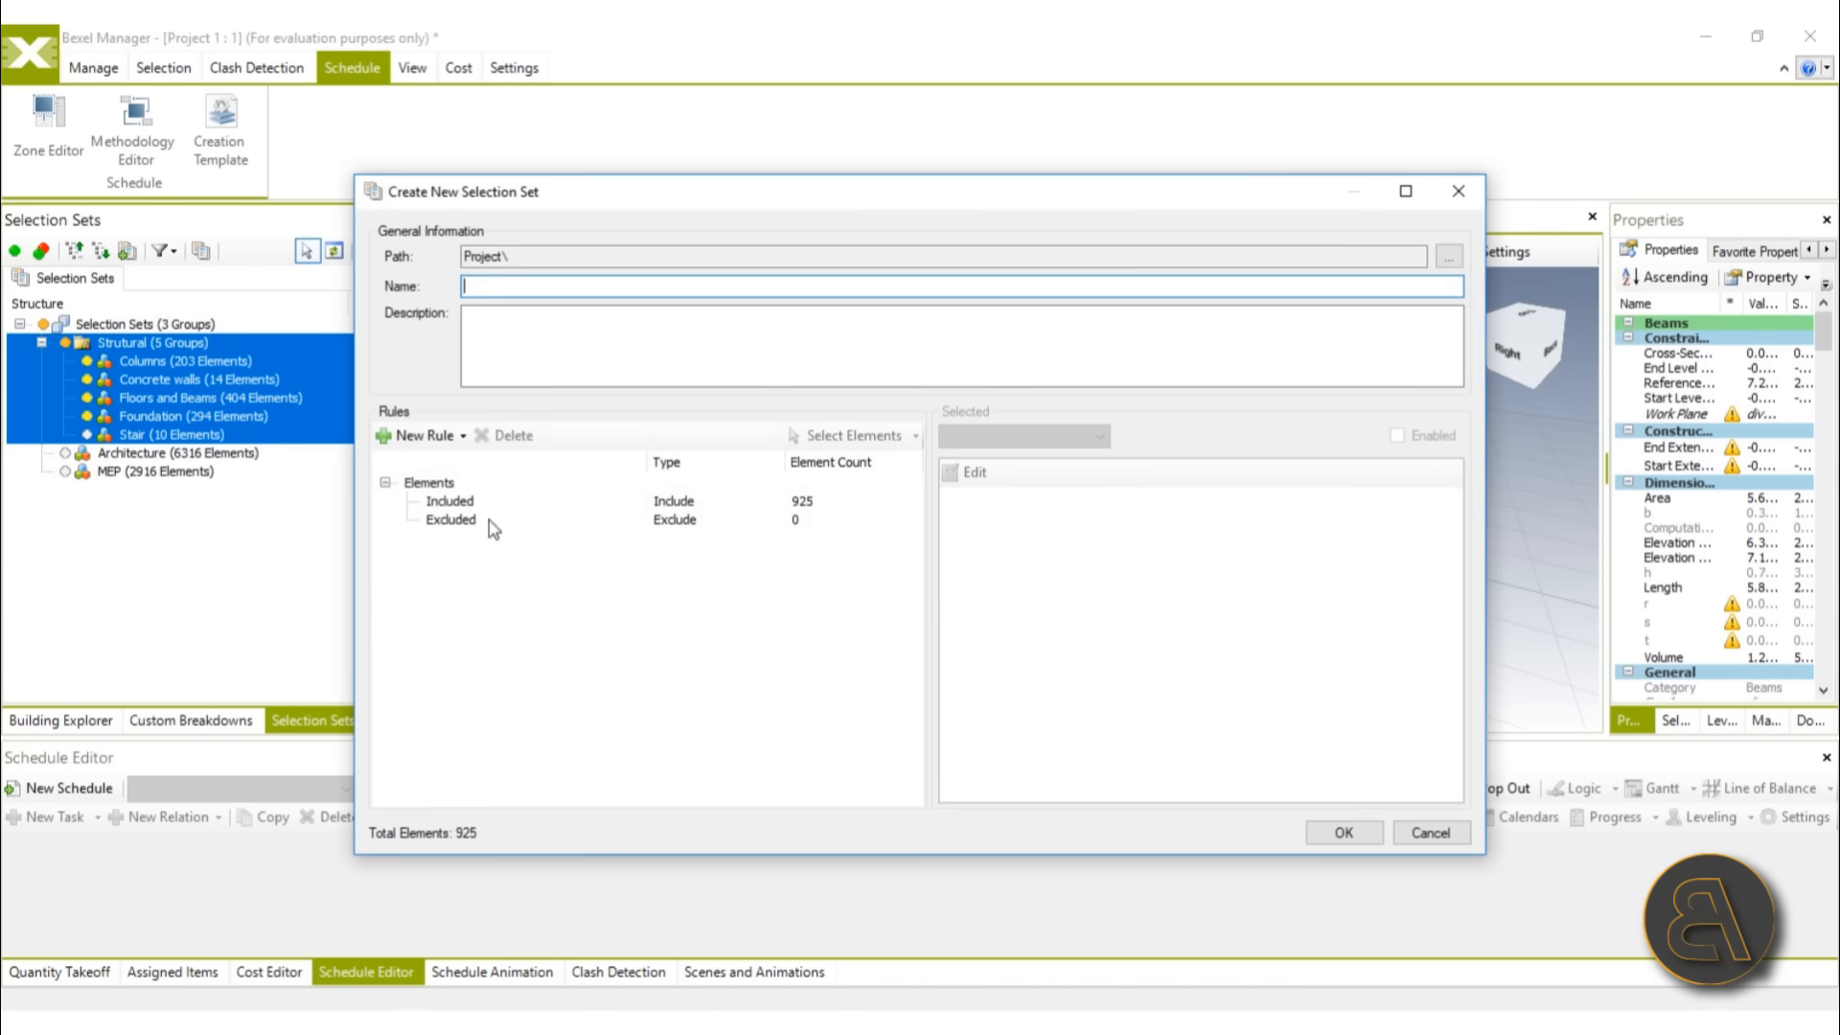
pyautogui.write('S')
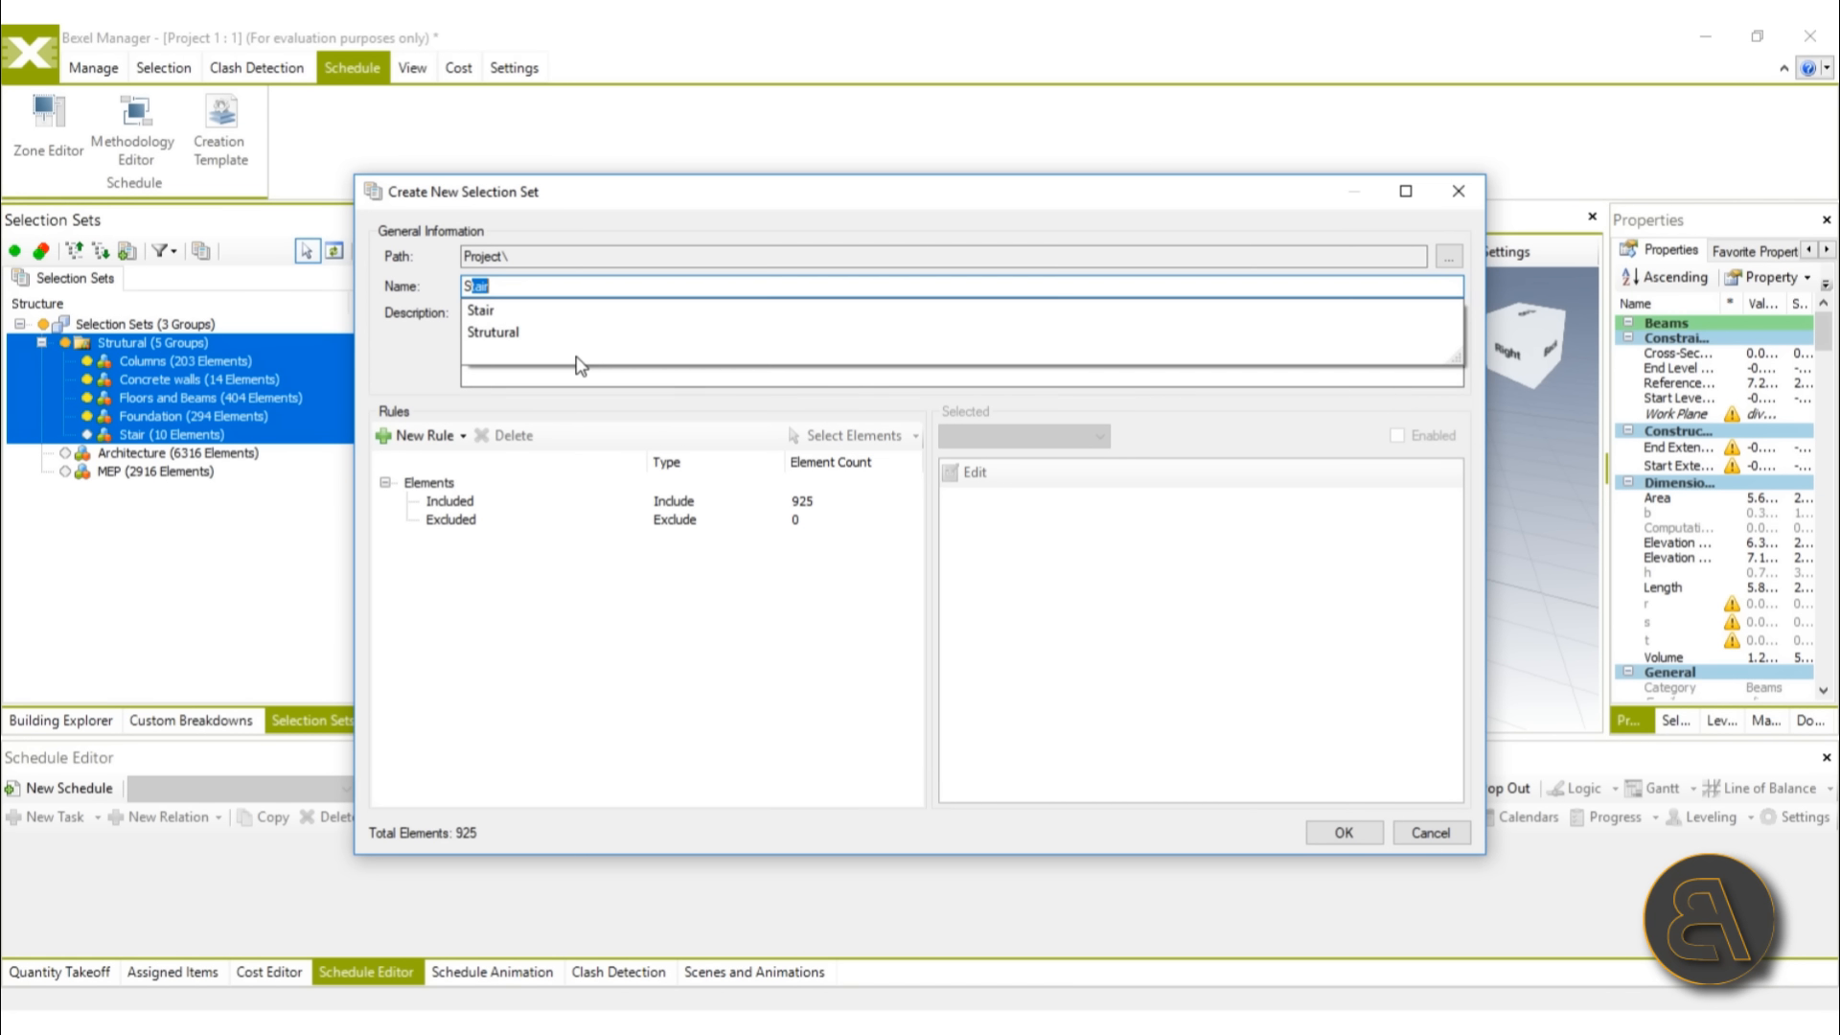
pyautogui.write('trutural')
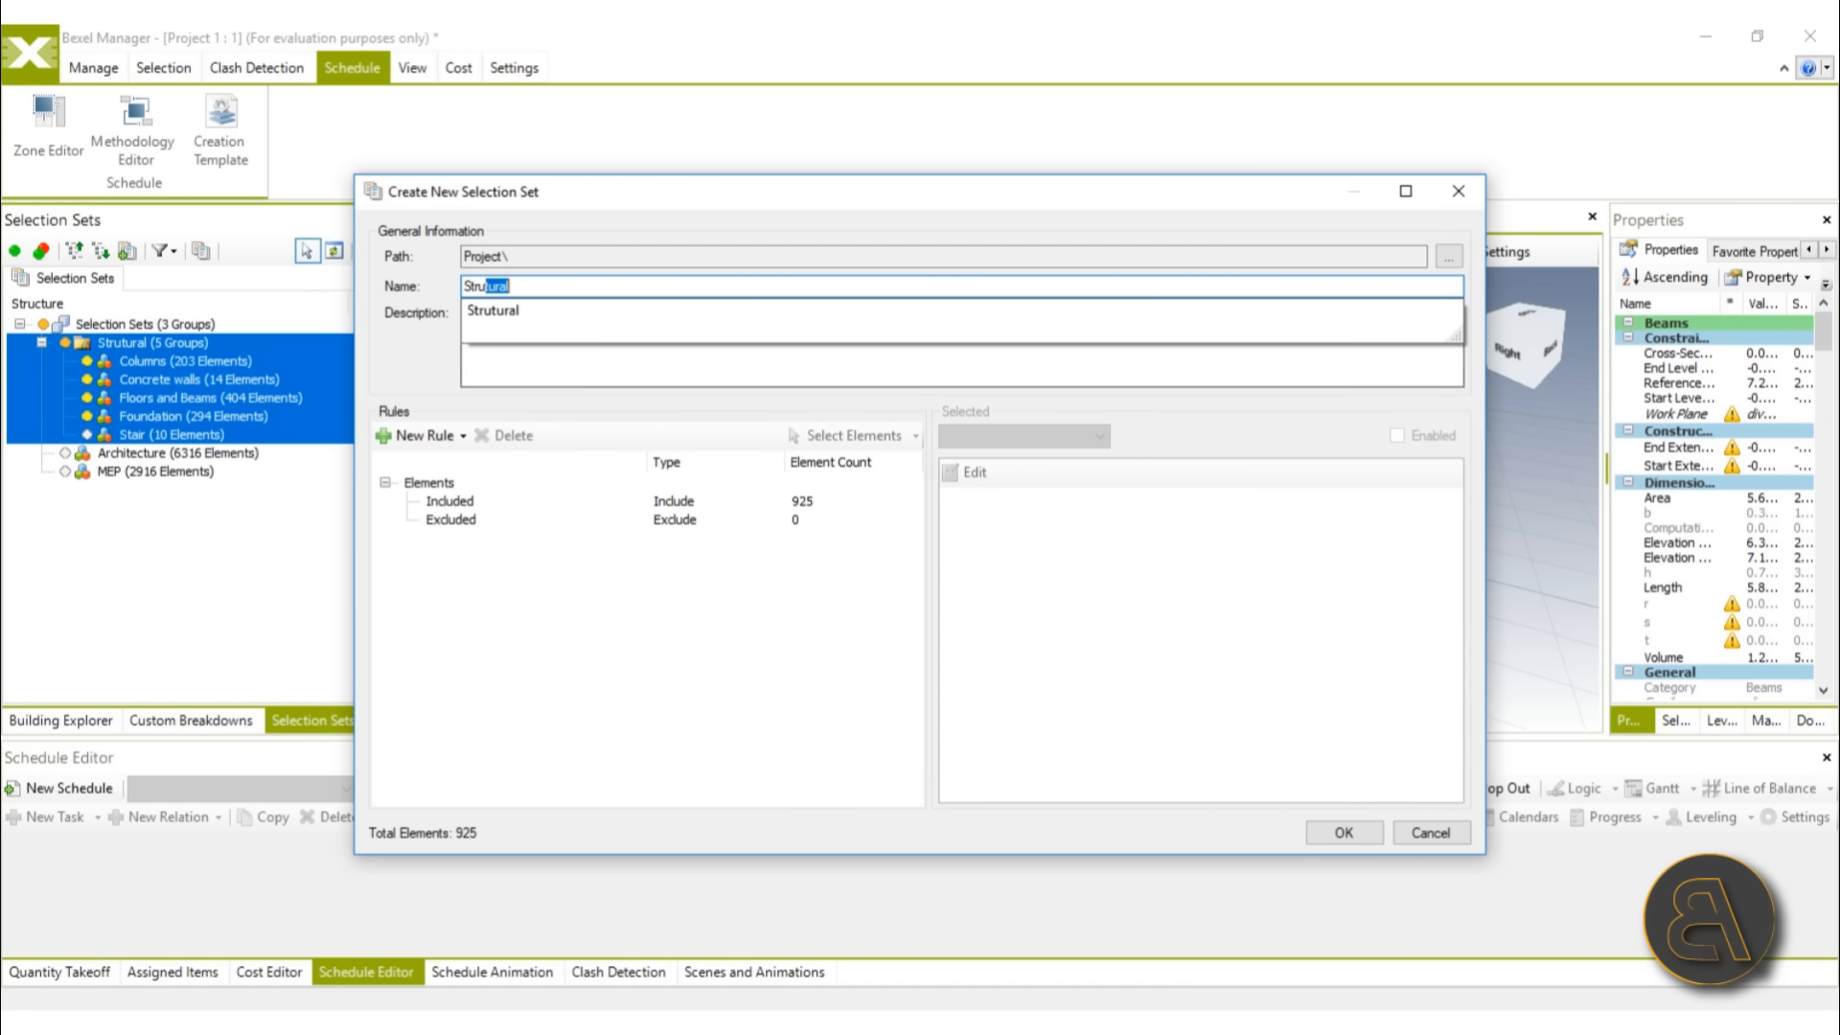
pyautogui.press('Down')
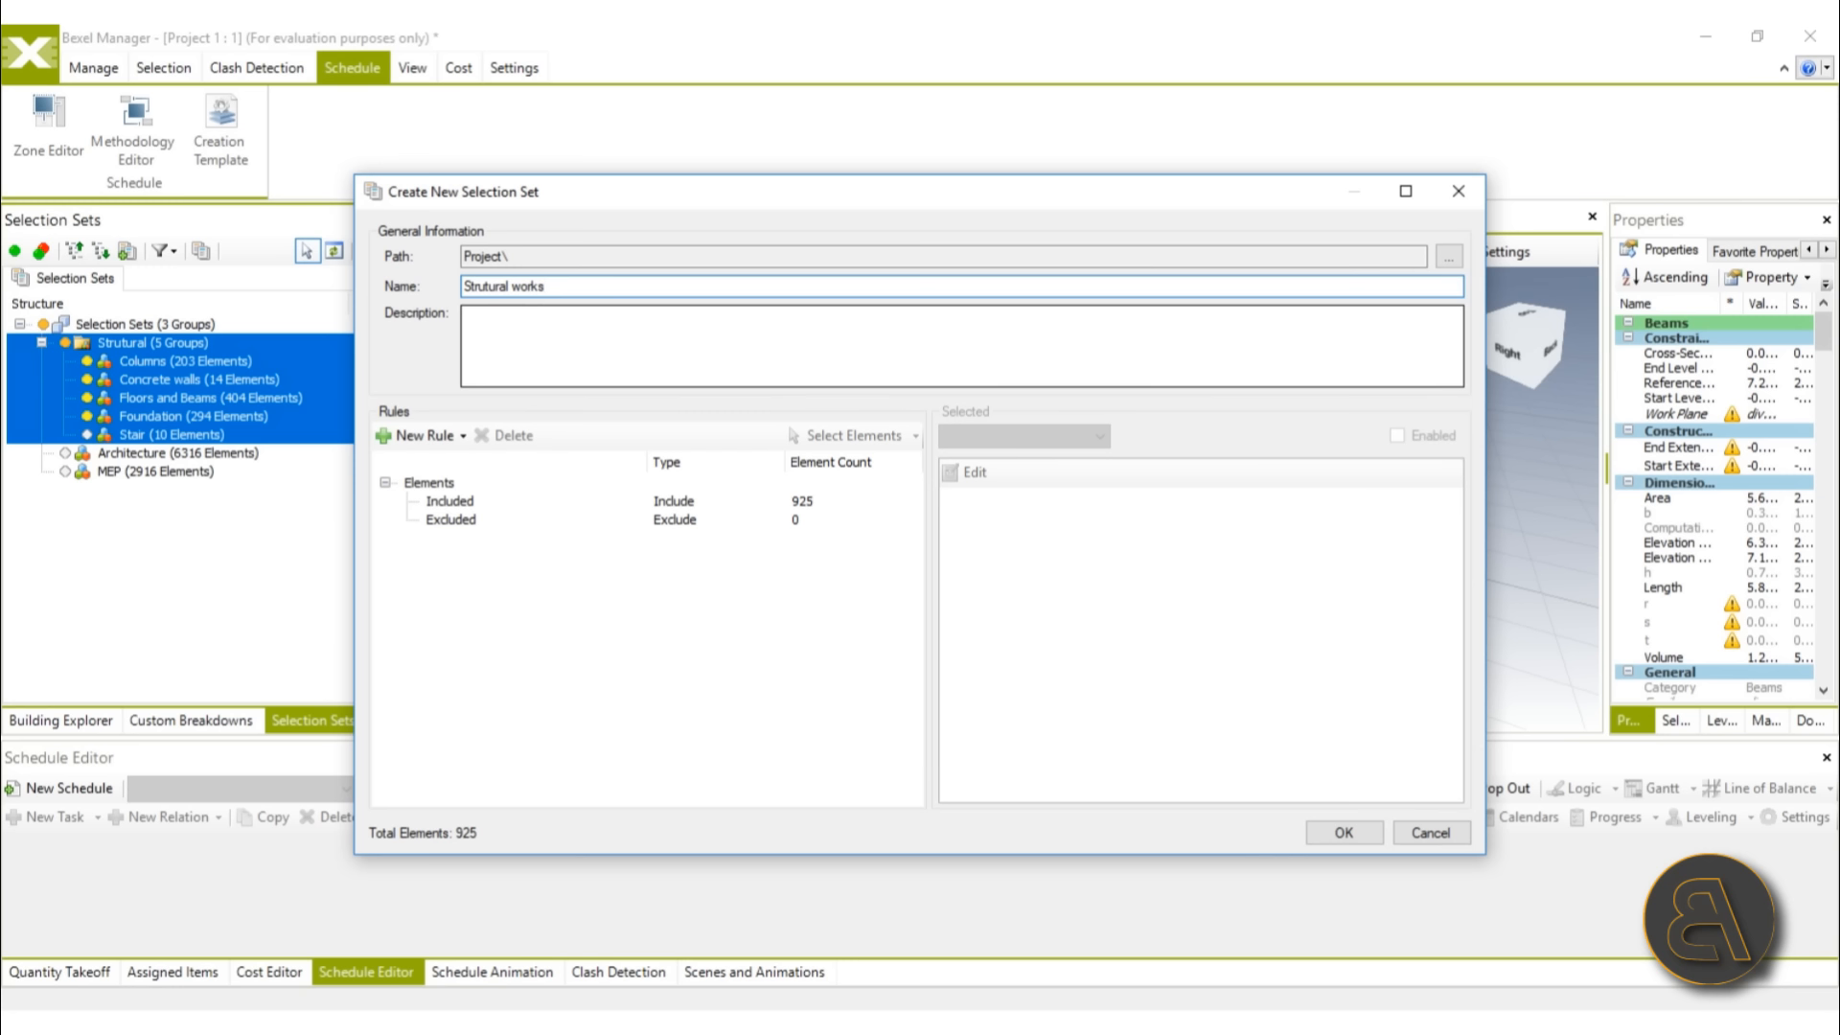
pyautogui.hotkey('ctrl', 'a')
pyautogui.click(1344, 833)
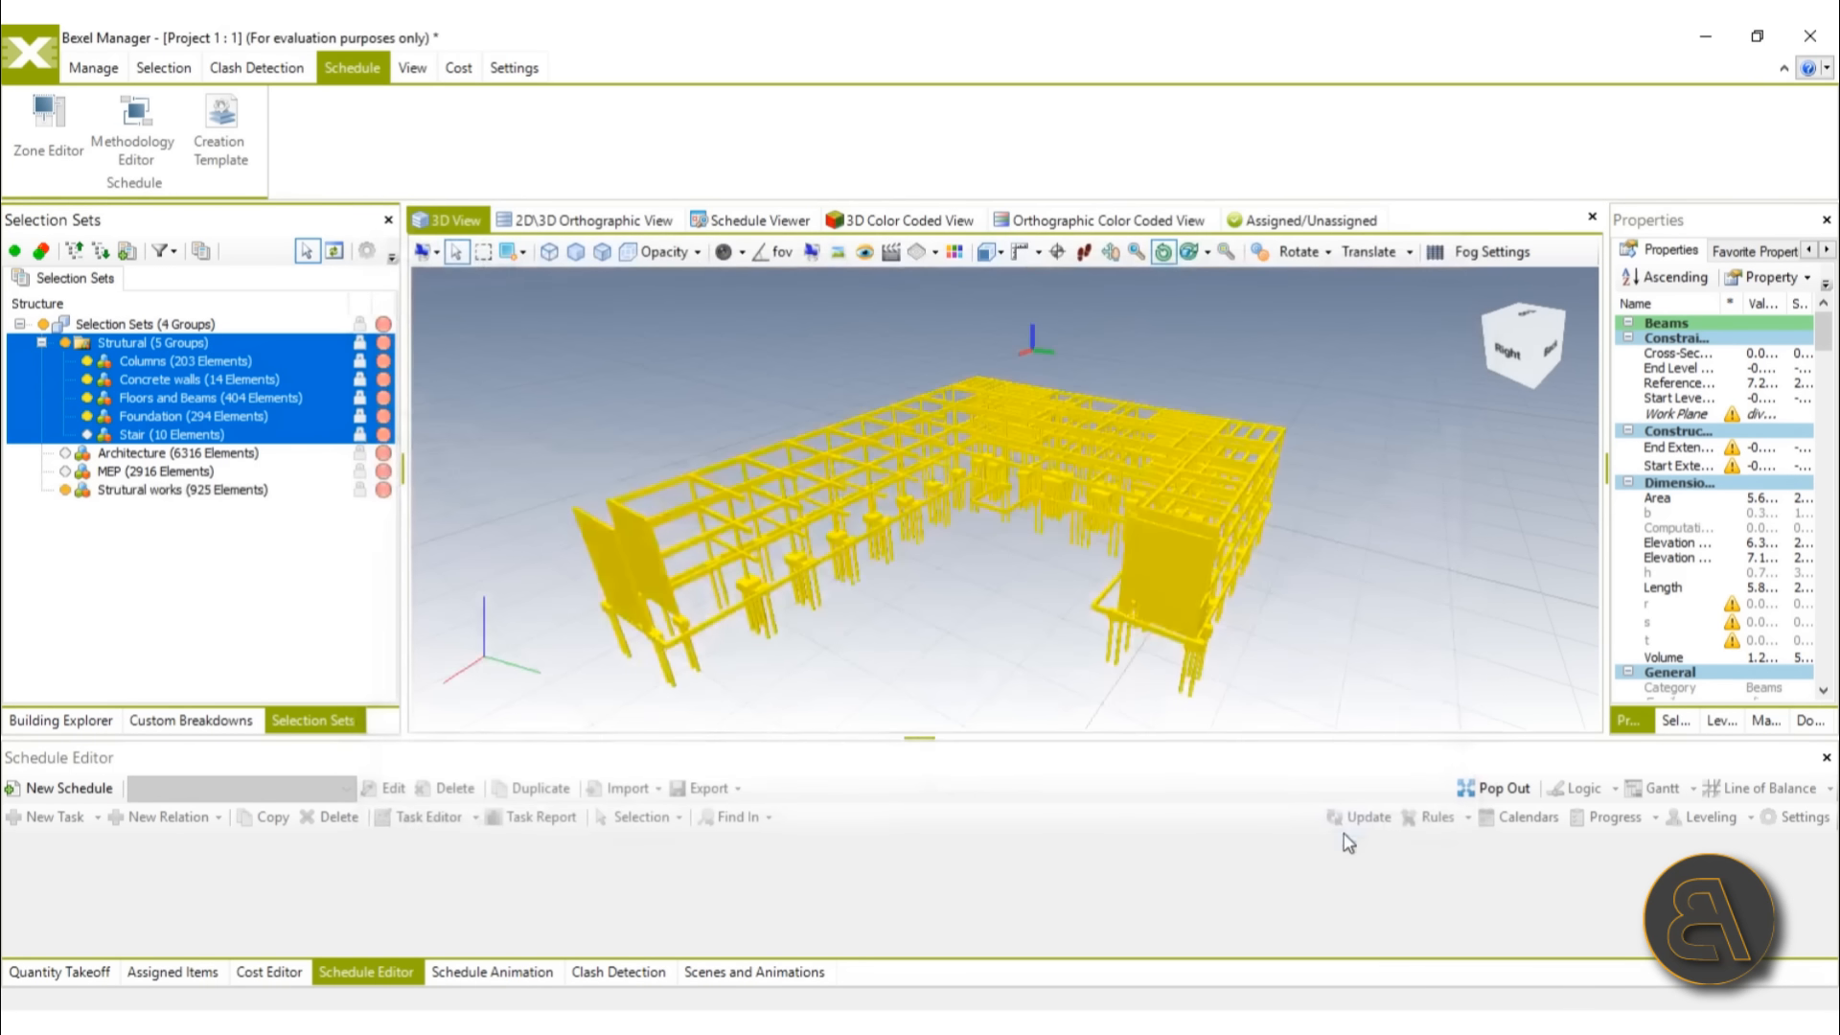
pyautogui.click(139, 505)
pyautogui.click(136, 493)
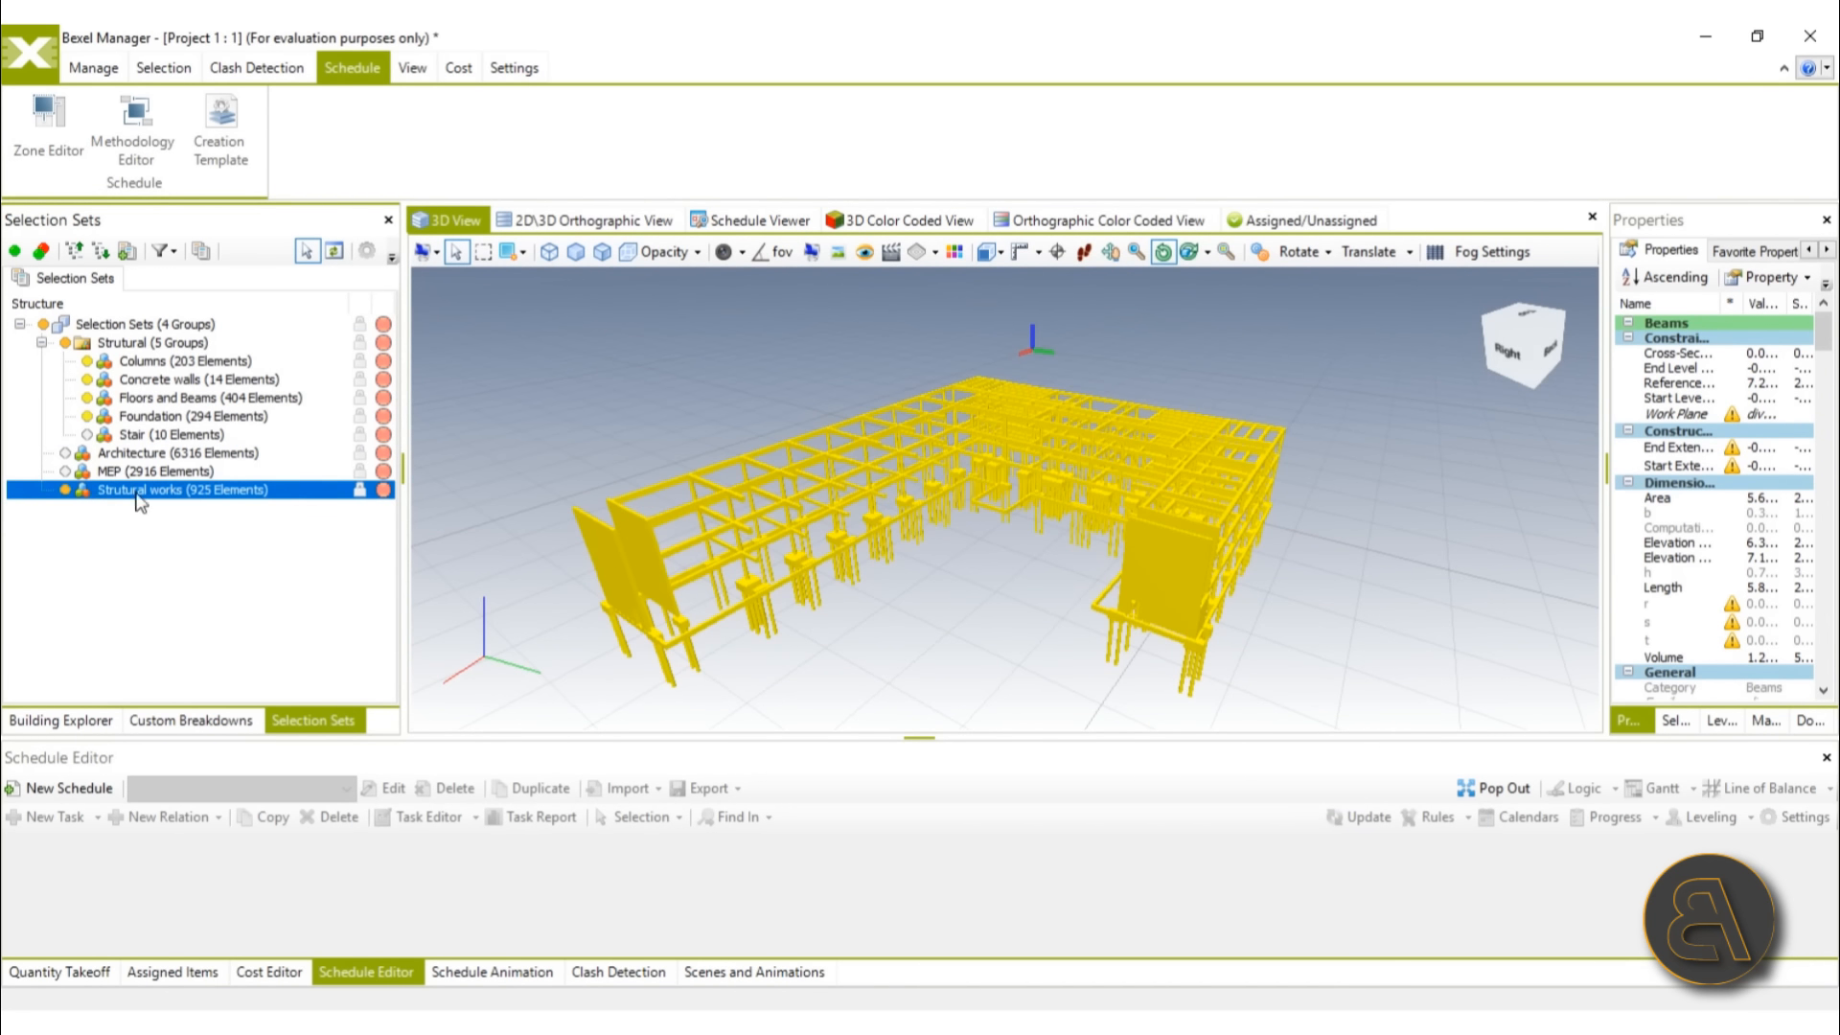
pyautogui.click(166, 535)
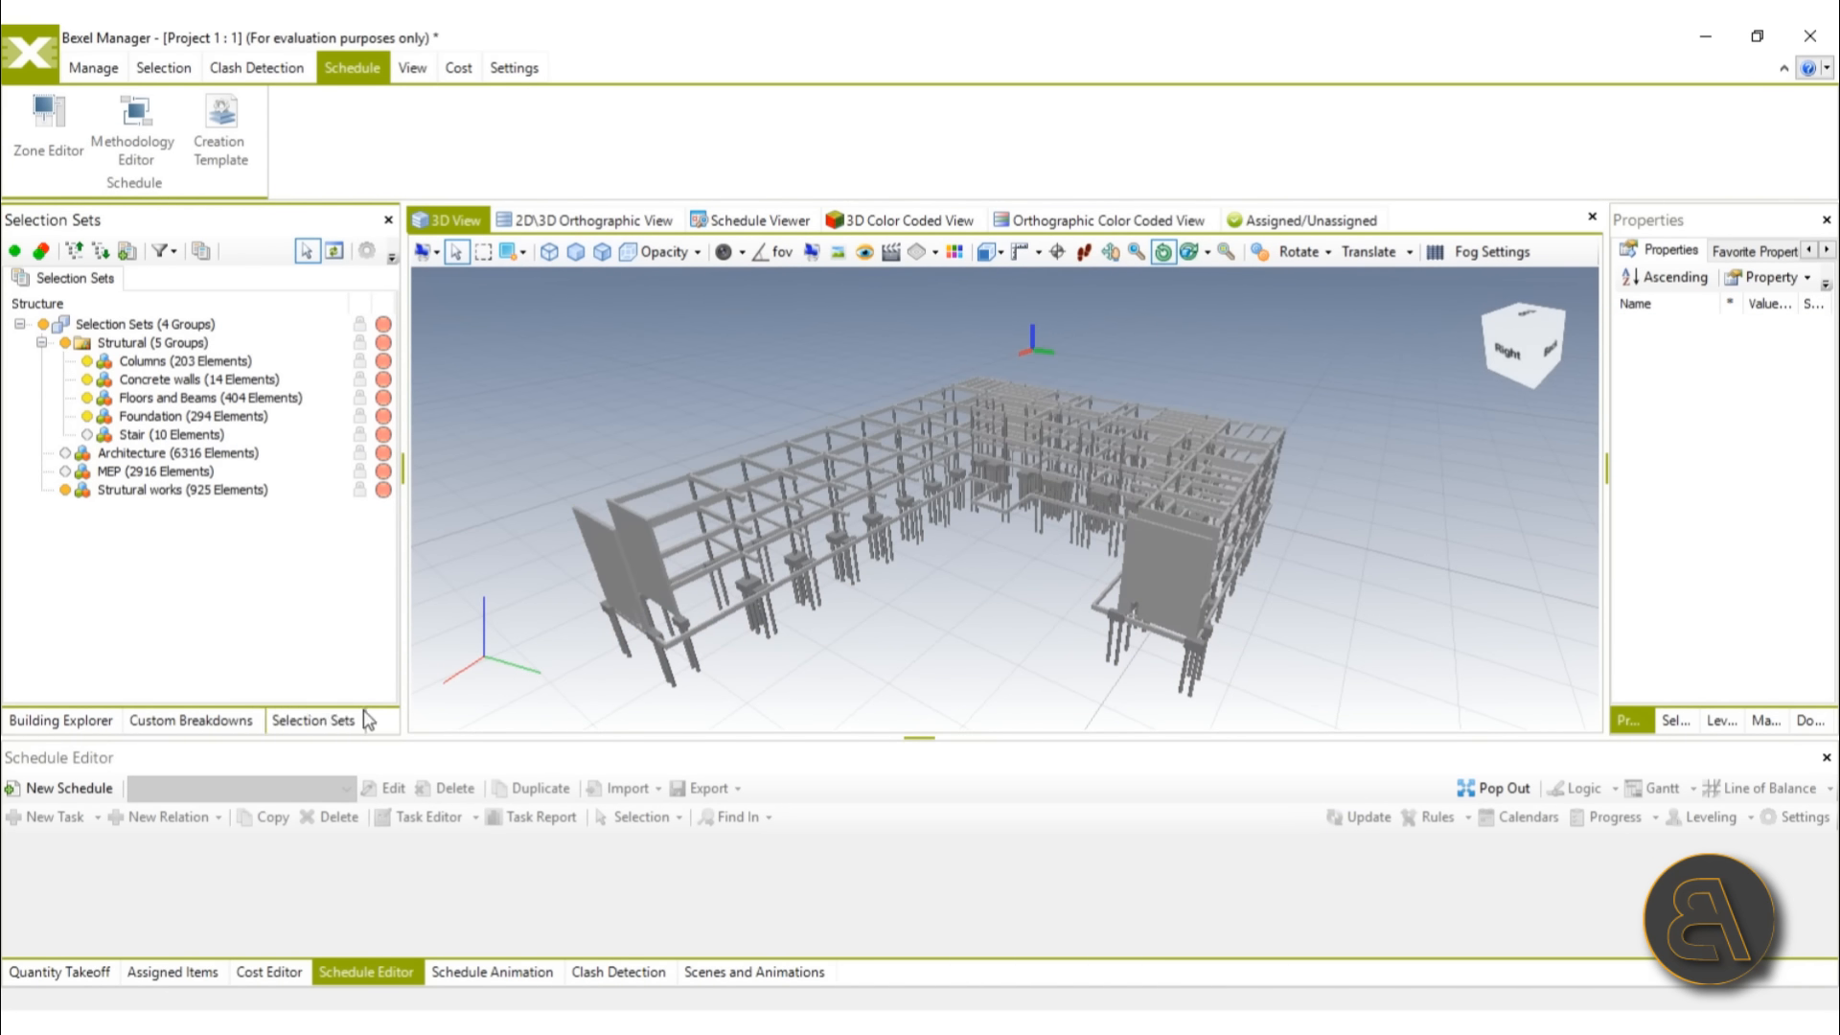
# Step: Add linked items for the Architecture, MEP and Strutural works selection sets to the Main works zone in the Zone Editor
pyautogui.click(48, 125)
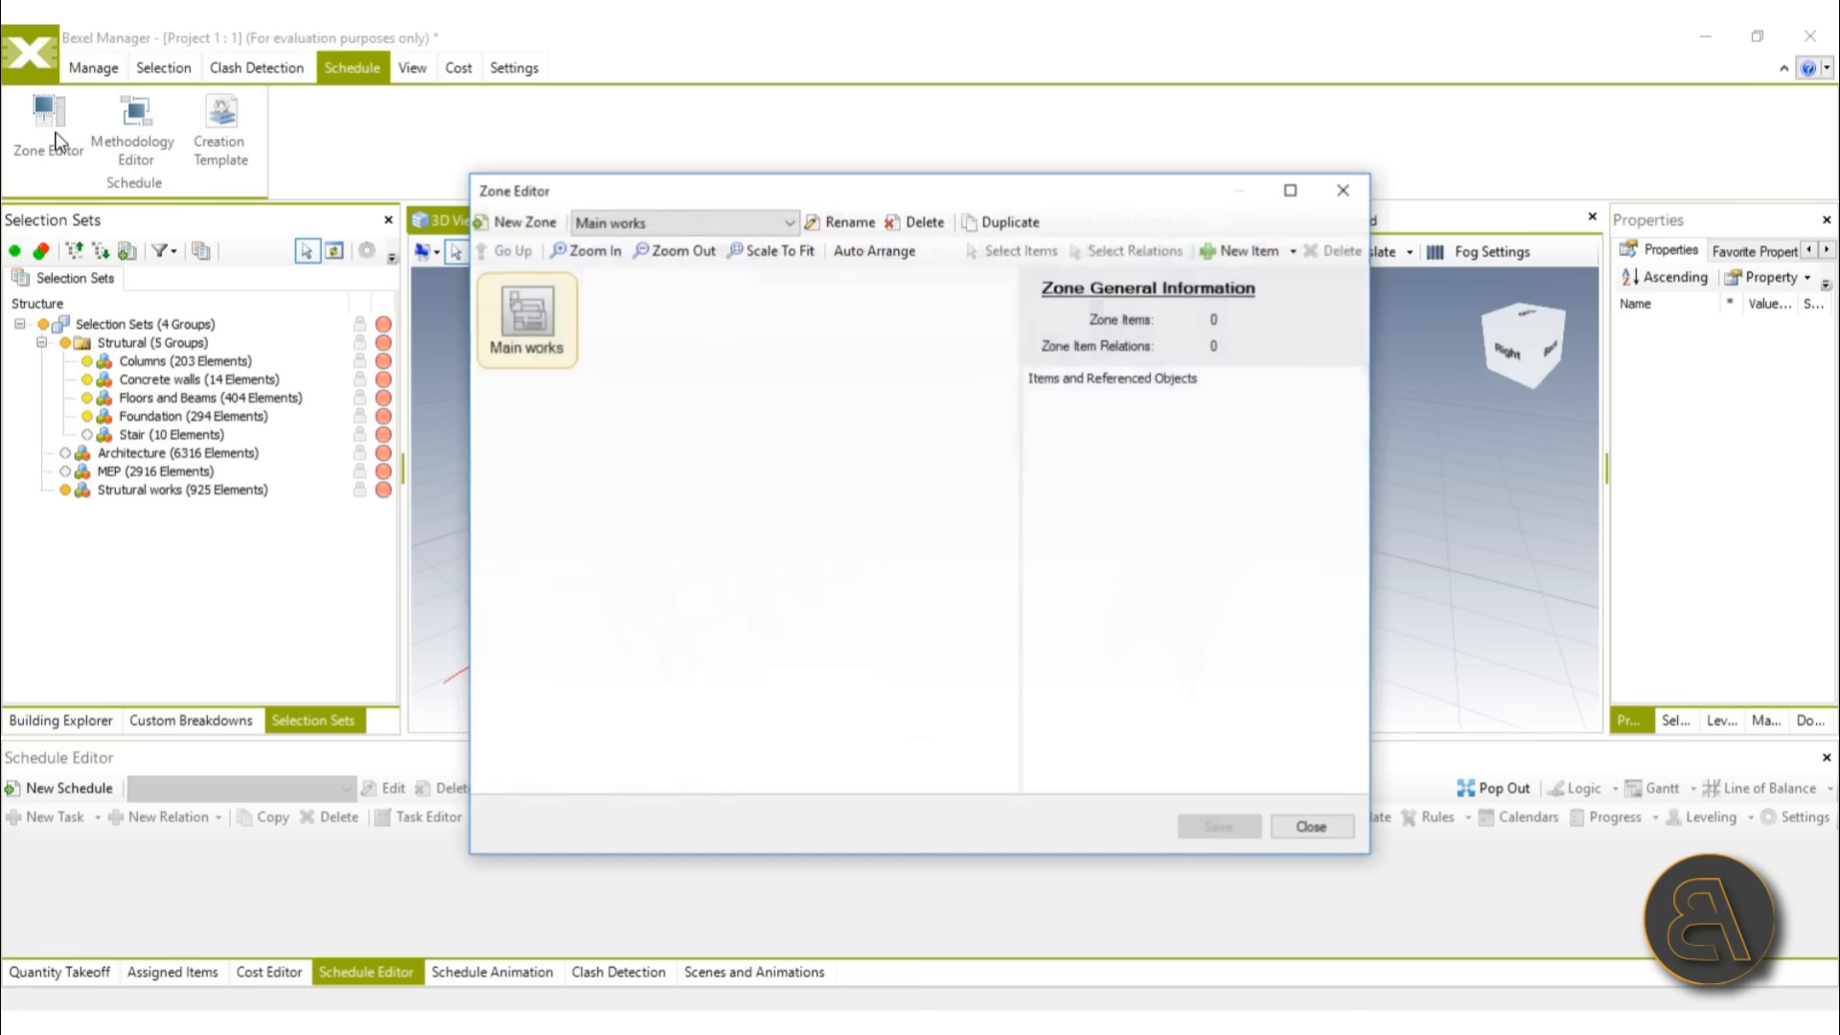
pyautogui.rightClick(696, 479)
pyautogui.moveTo(805, 503)
pyautogui.click(964, 519)
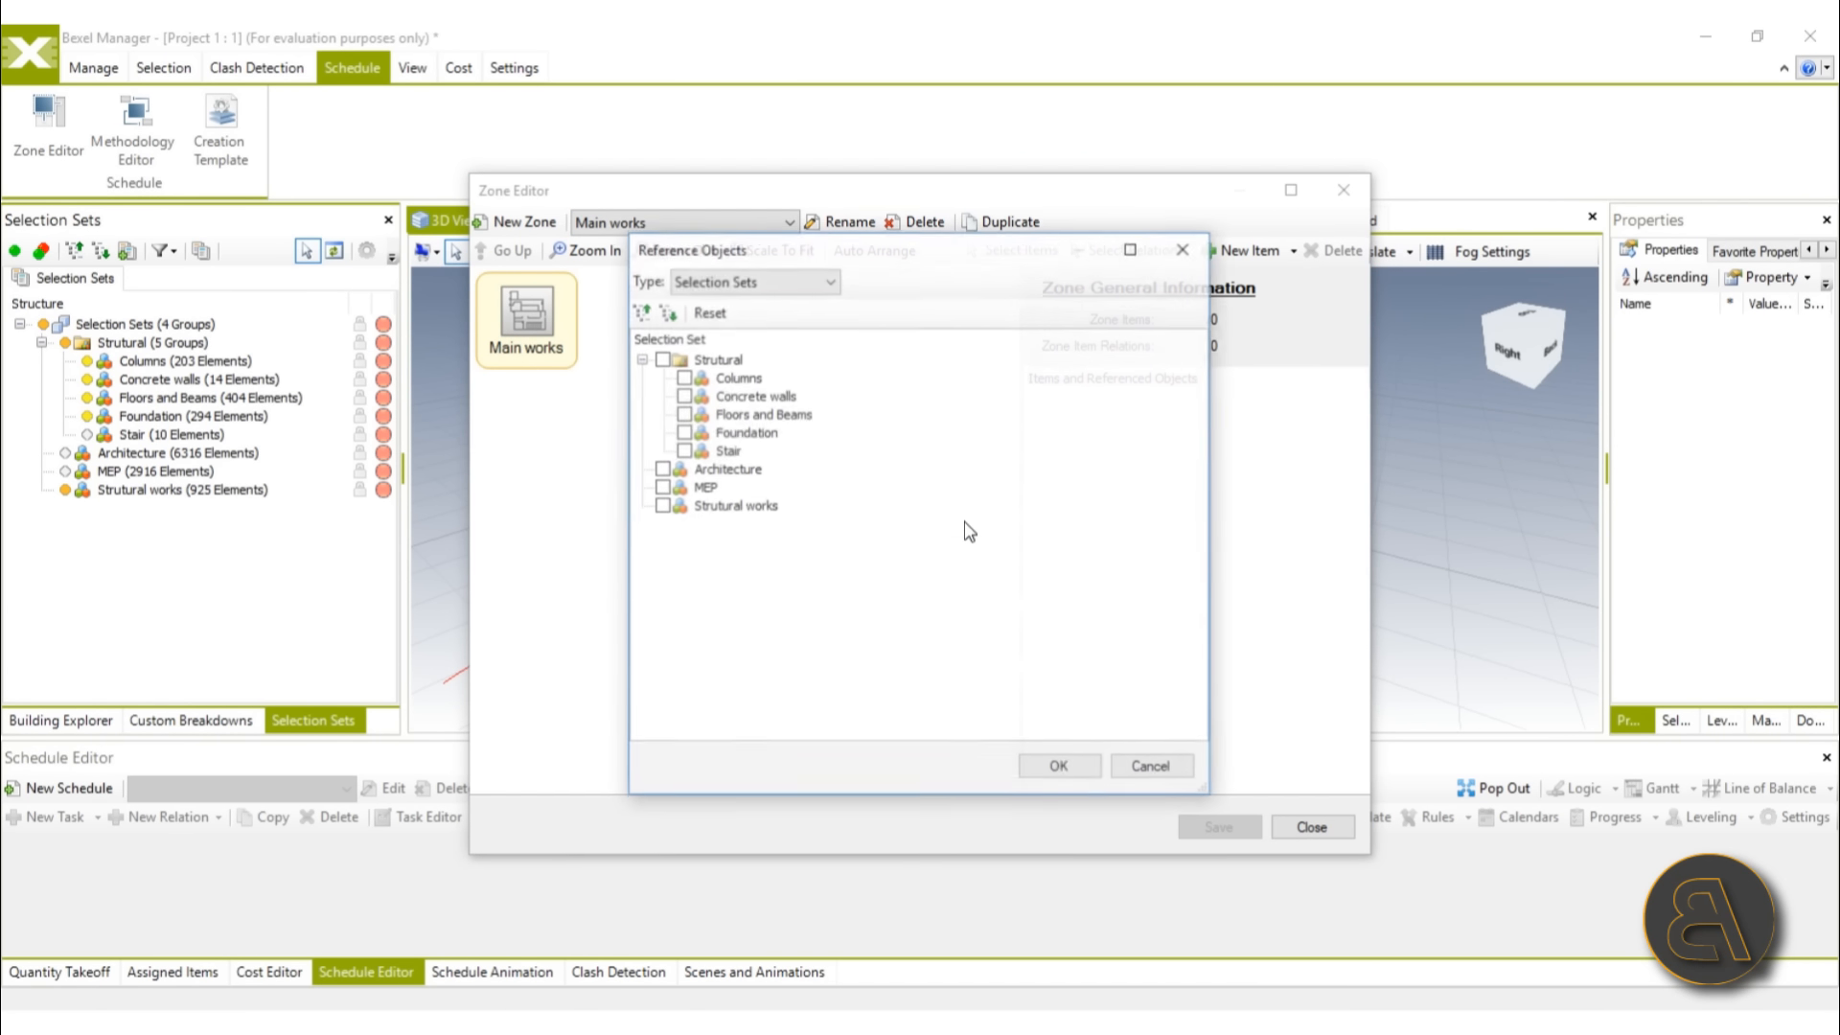
pyautogui.click(661, 487)
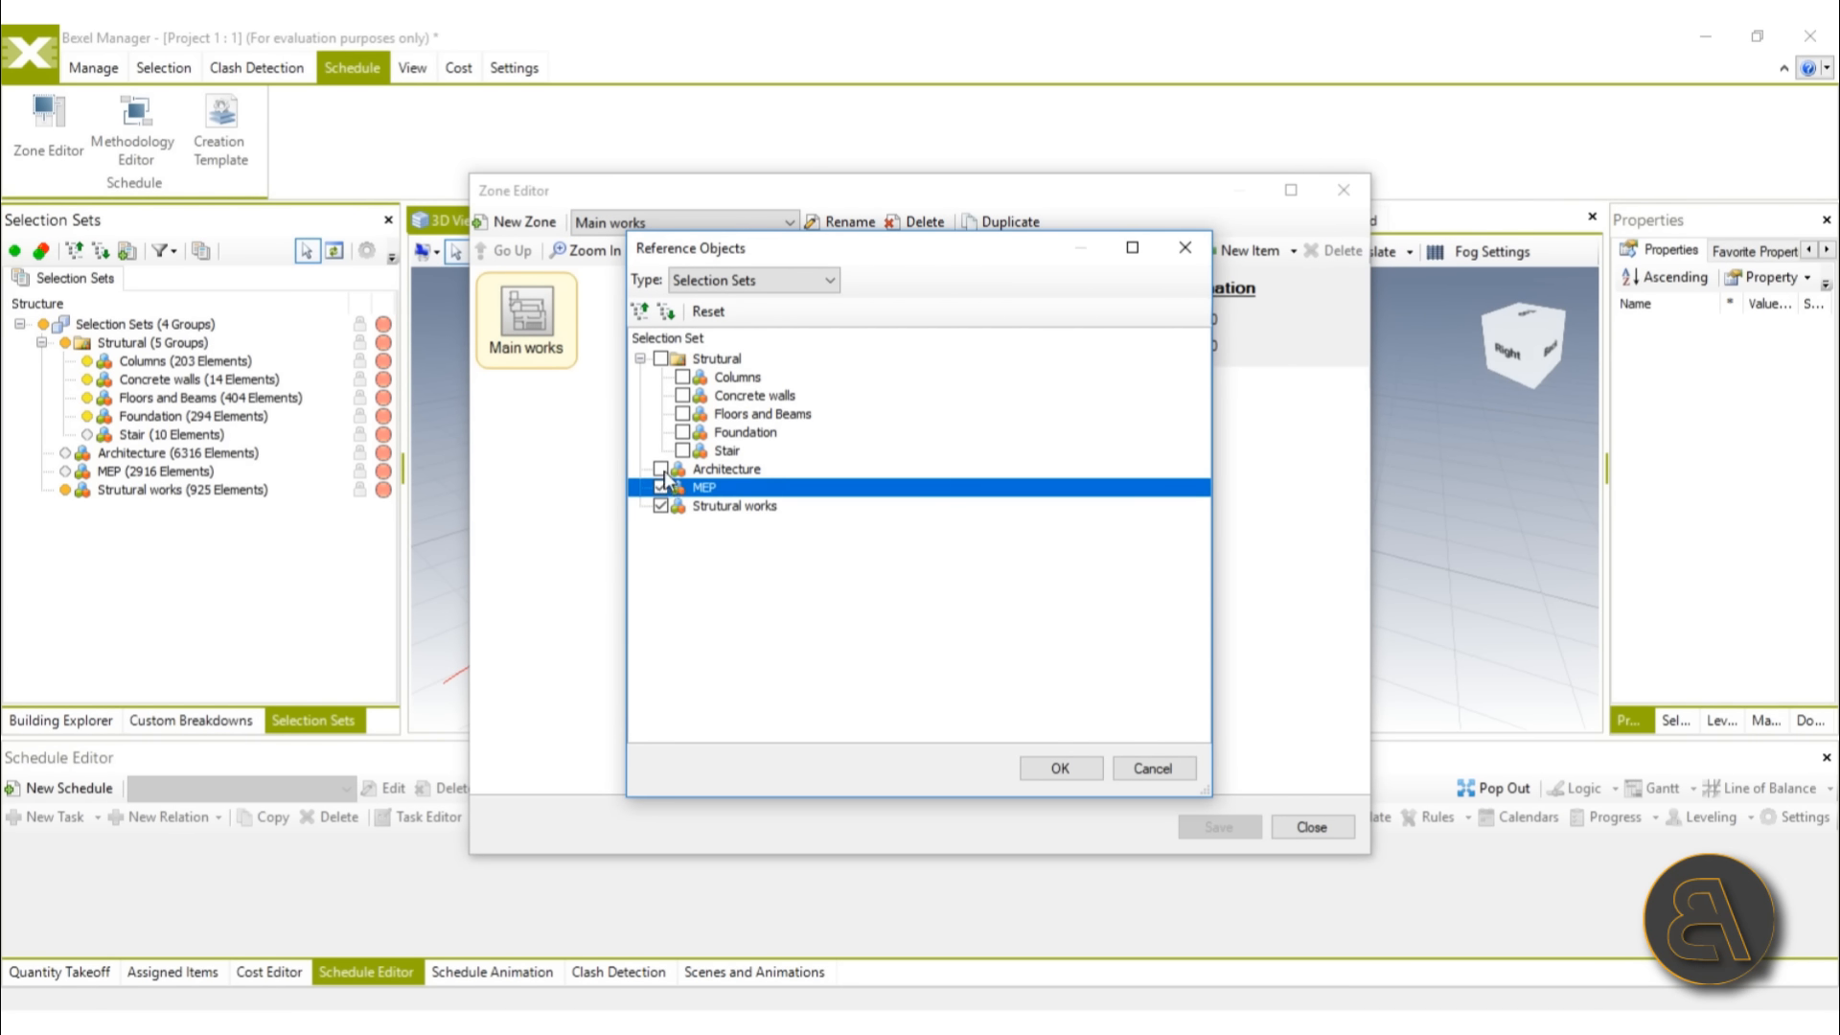
pyautogui.click(660, 469)
pyautogui.click(1058, 768)
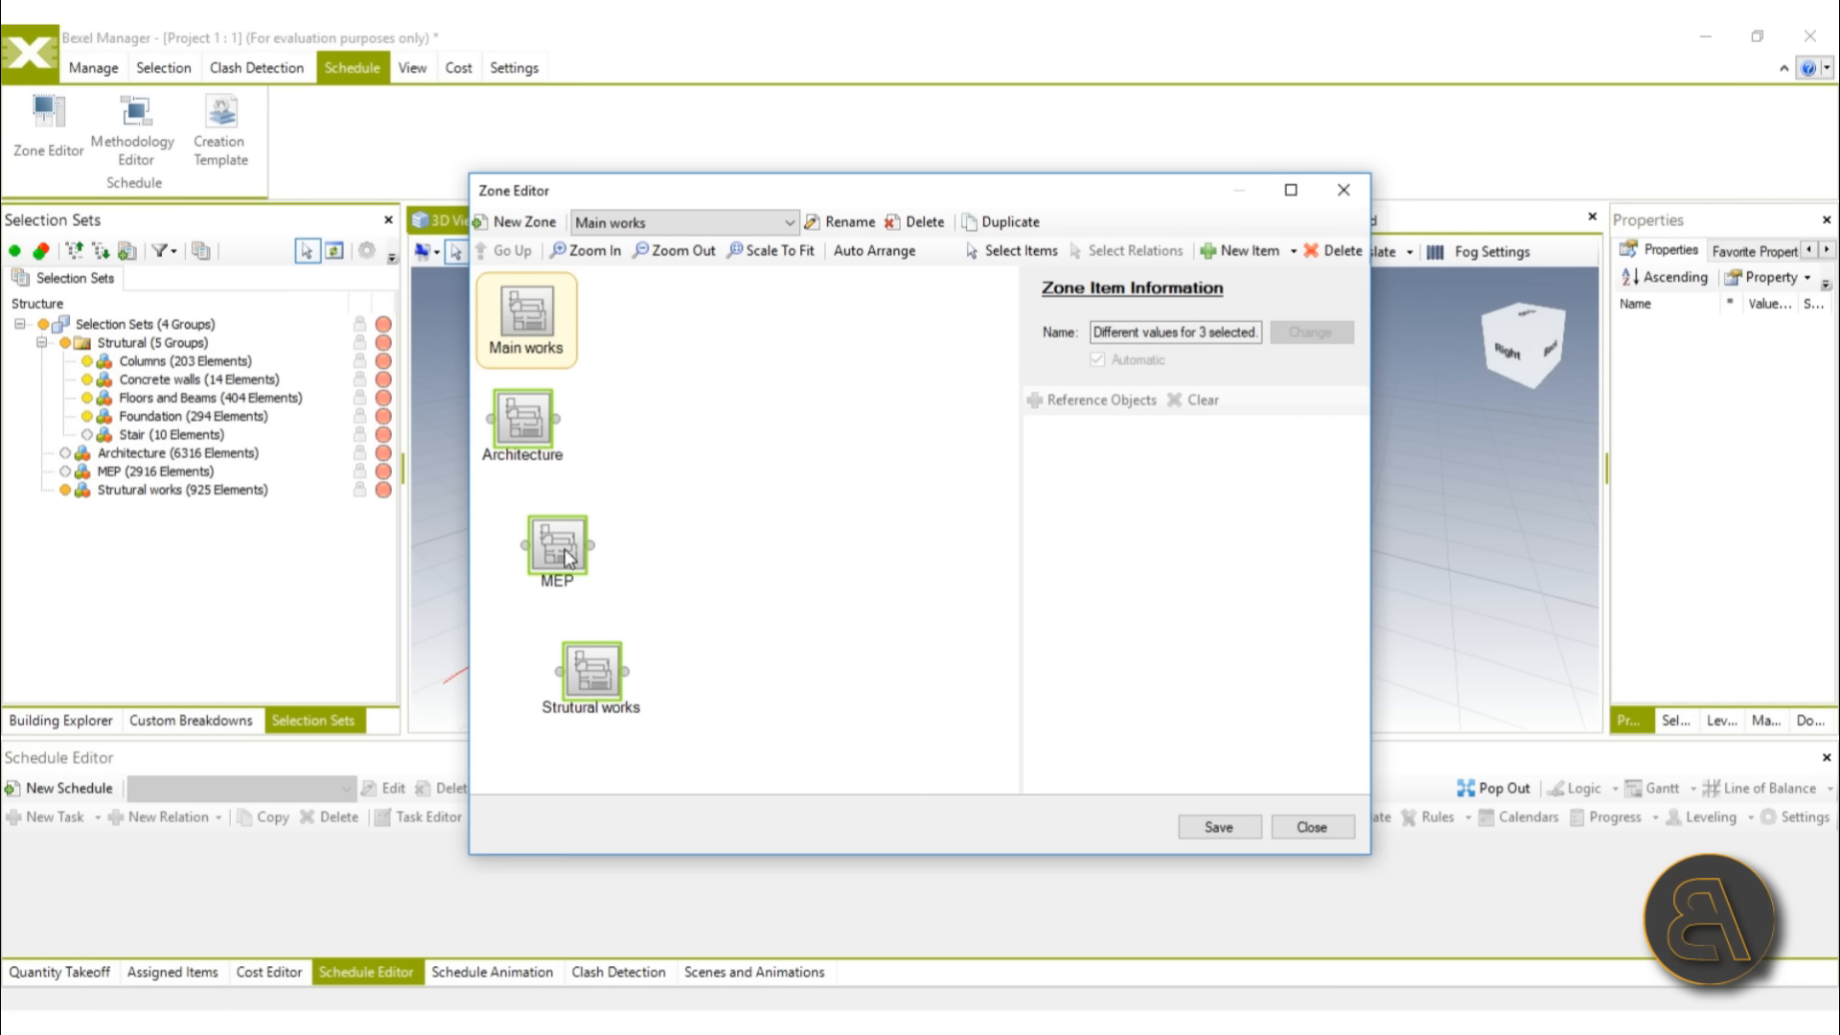
# Step: Rearrange the zone items and link Strutural works as the Finish -> Start predecessor of both Architecture and MEP
pyautogui.moveTo(564, 549); pyautogui.dragTo(717, 549)
pyautogui.click(864, 620)
pyautogui.moveTo(769, 689); pyautogui.dragTo(603, 535)
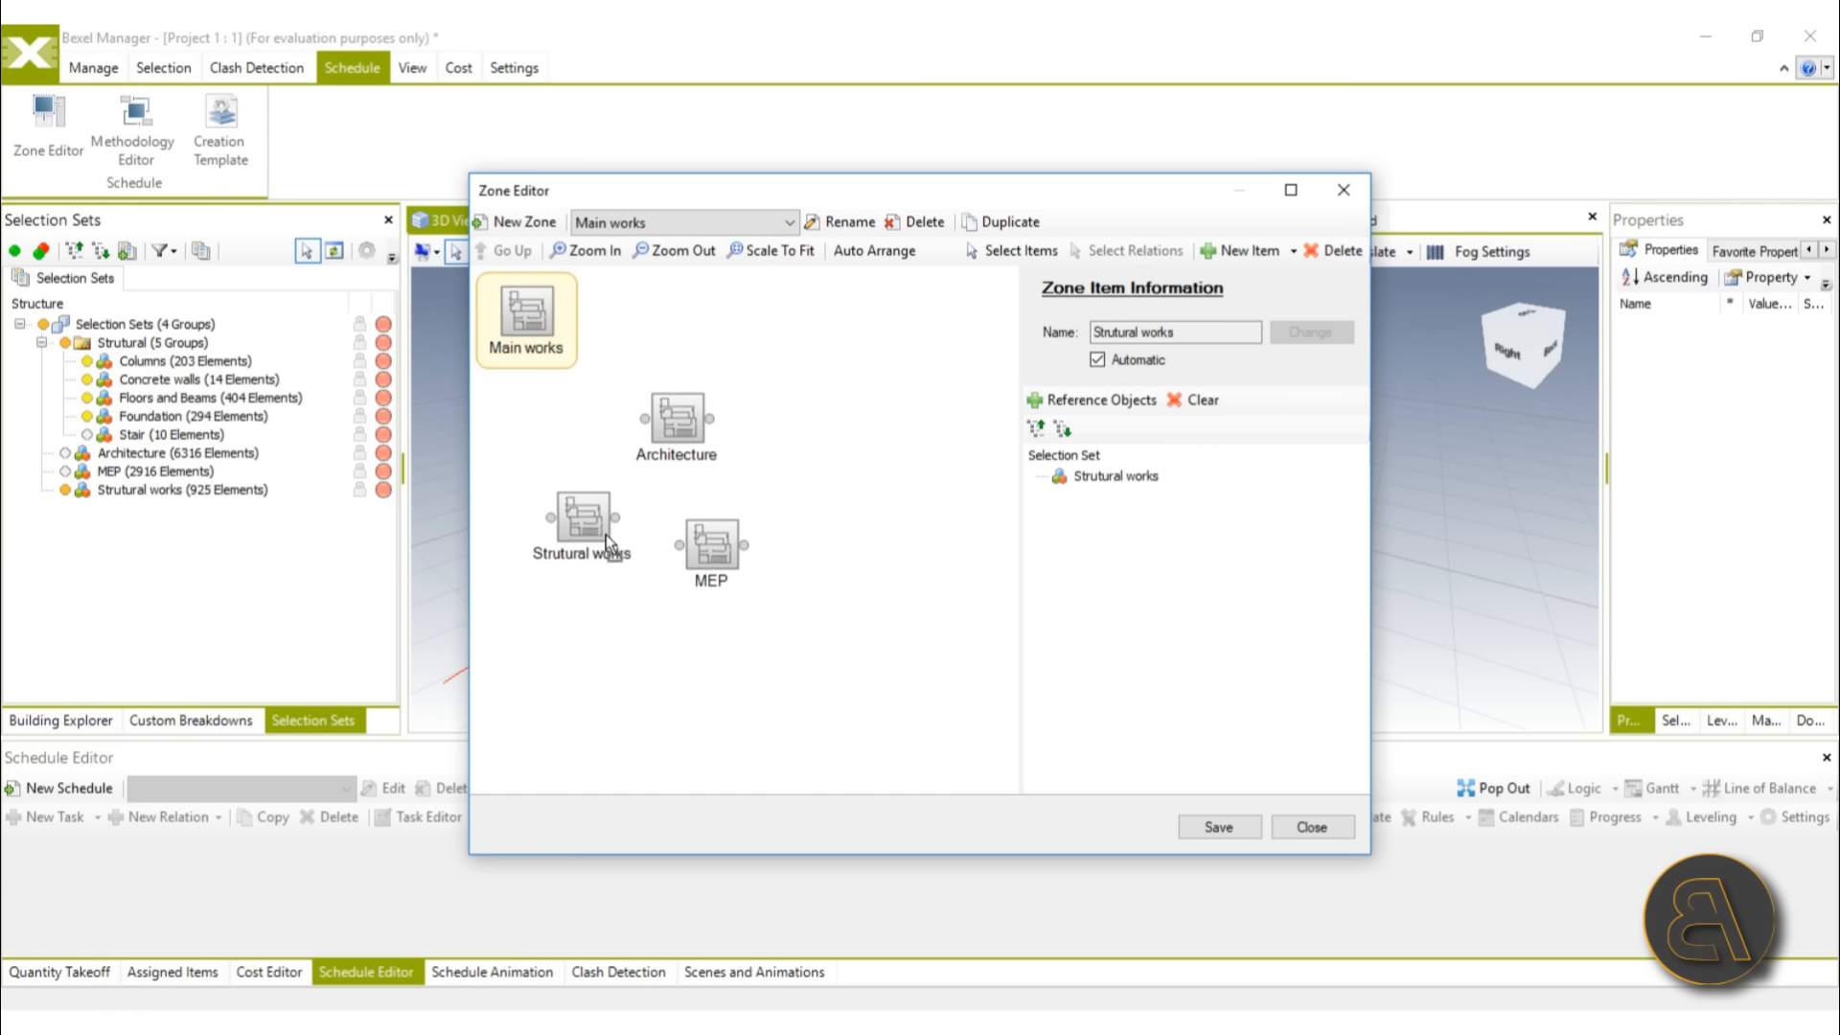
pyautogui.moveTo(733, 538); pyautogui.dragTo(756, 594)
pyautogui.moveTo(692, 443); pyautogui.dragTo(744, 489)
pyautogui.moveTo(613, 516); pyautogui.dragTo(703, 602)
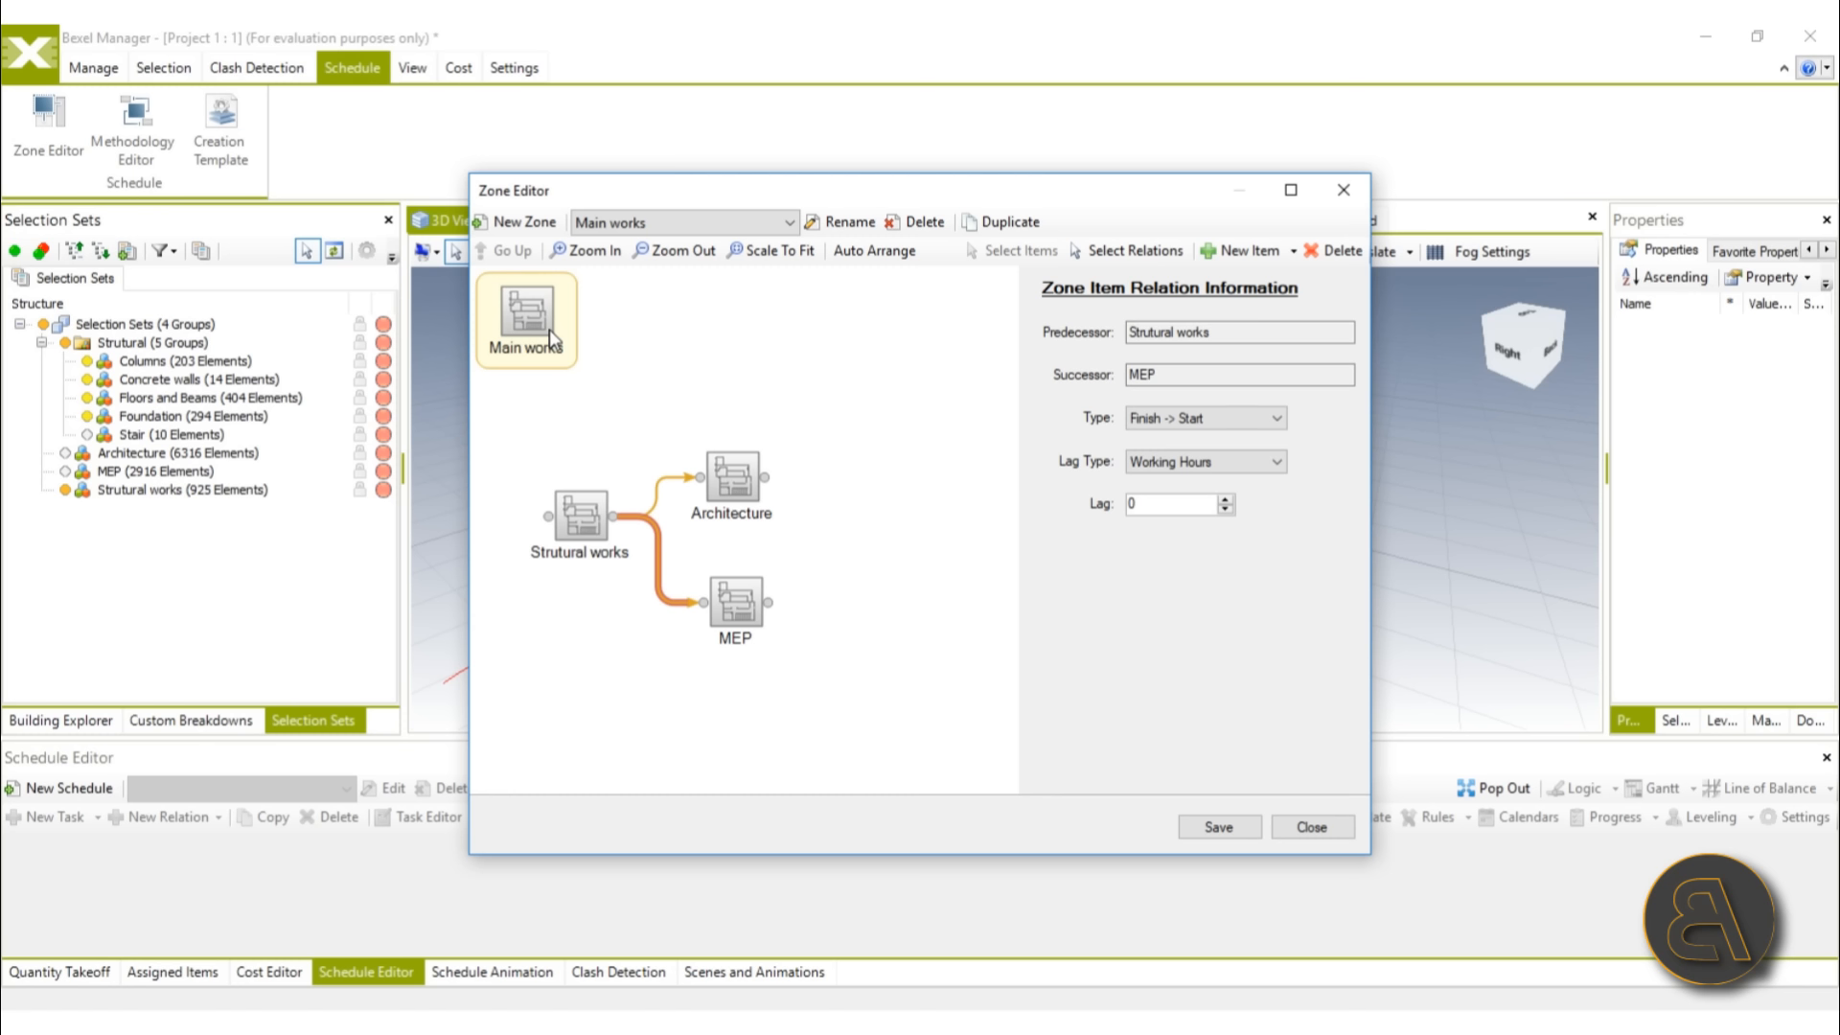
# Step: Save the Main works zone changes and create a new zone named Levels
pyautogui.click(520, 228)
pyautogui.click(878, 606)
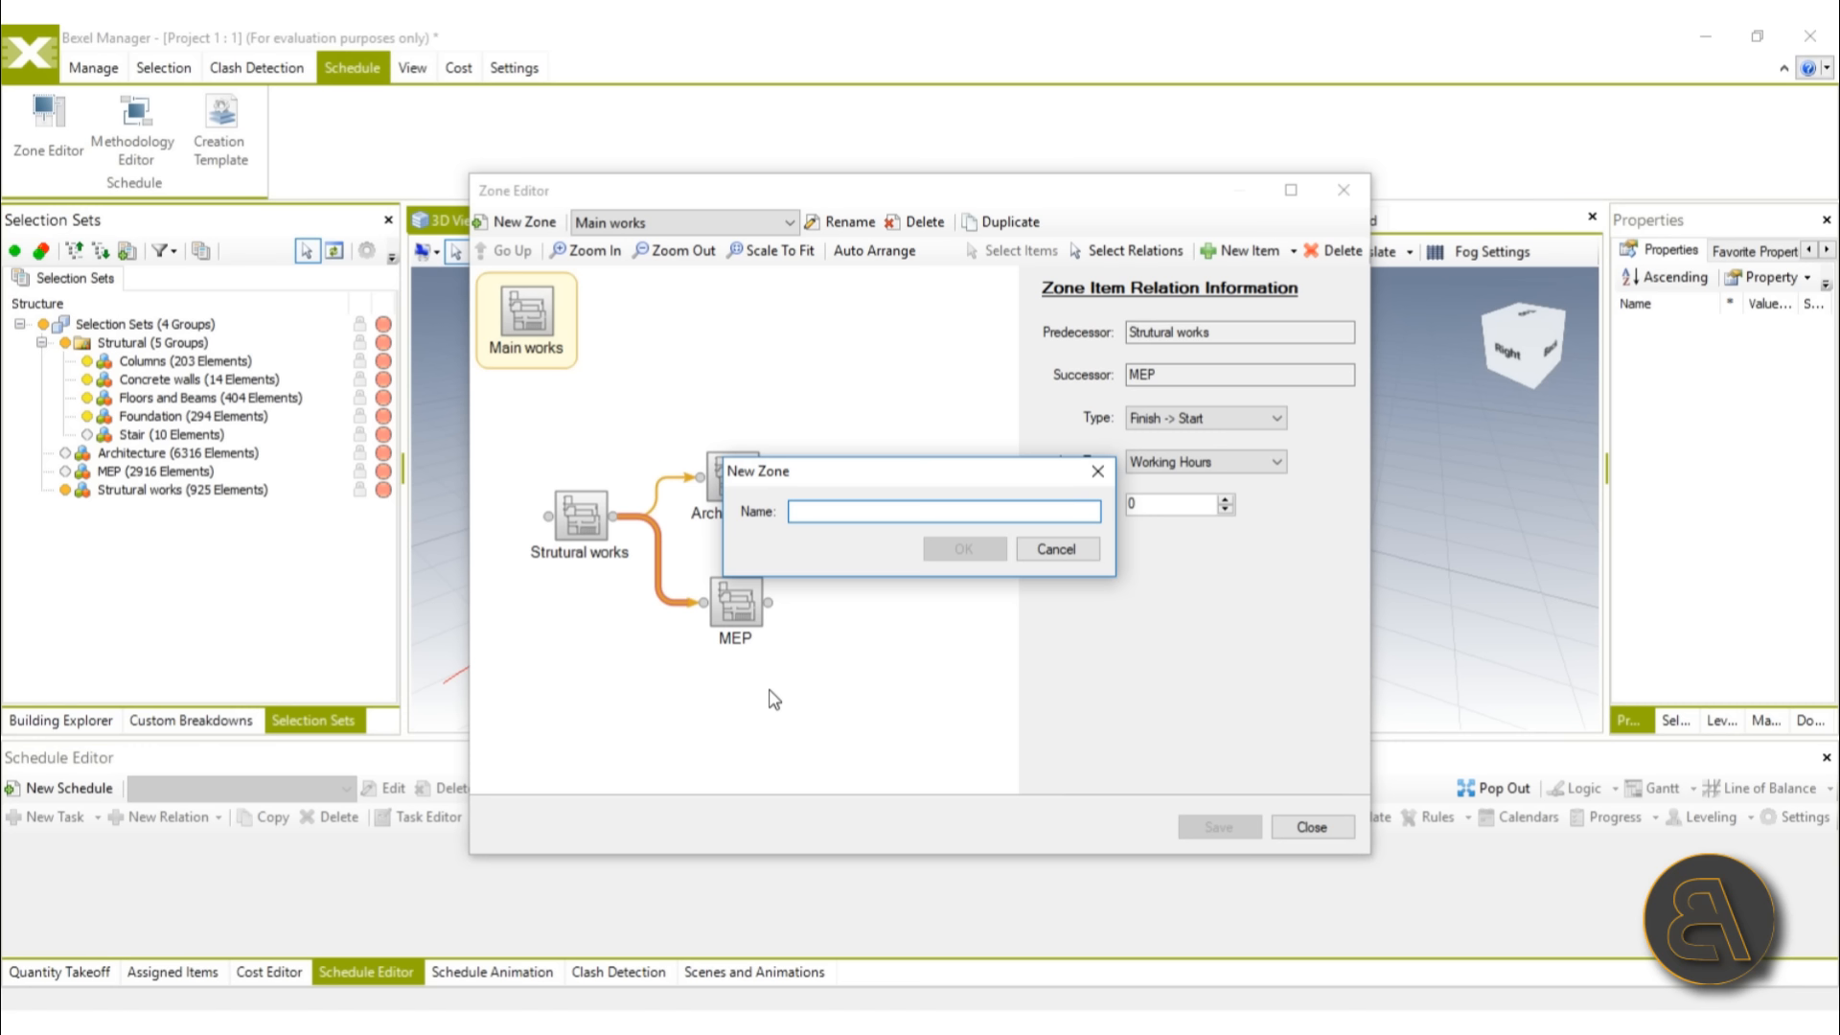
pyautogui.write('Levels')
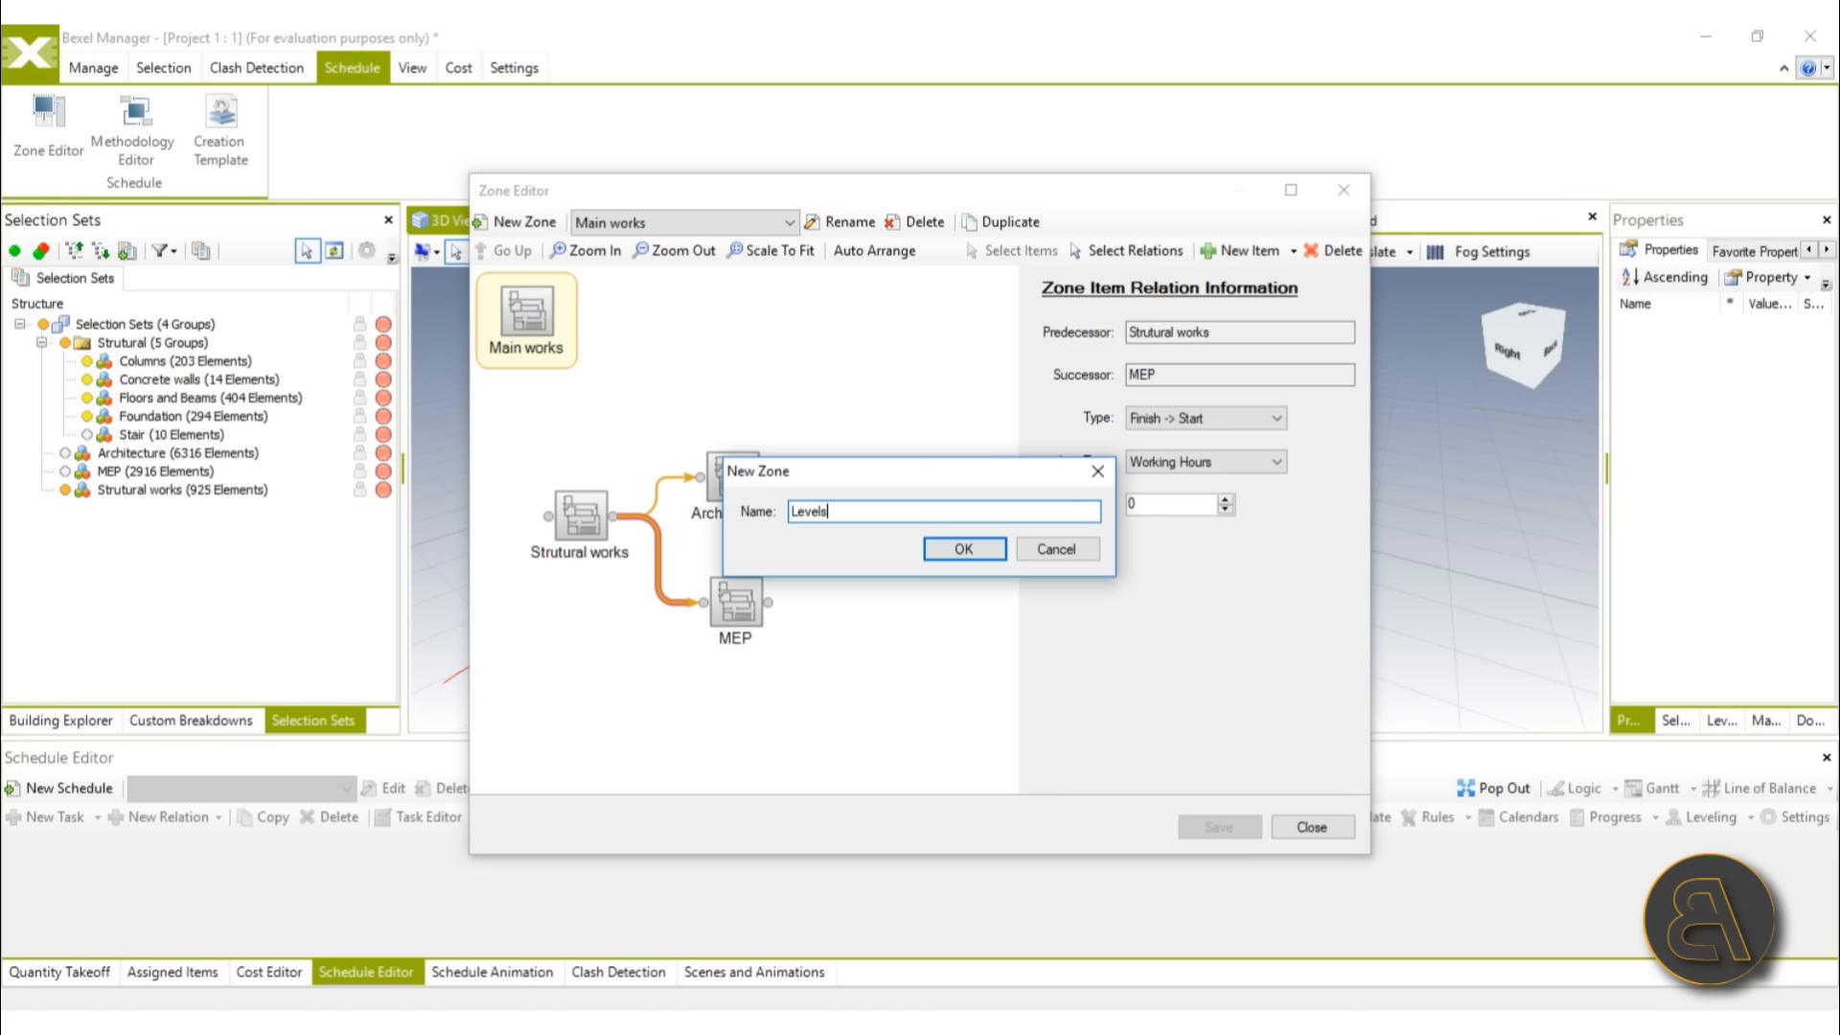
pyautogui.press('Return')
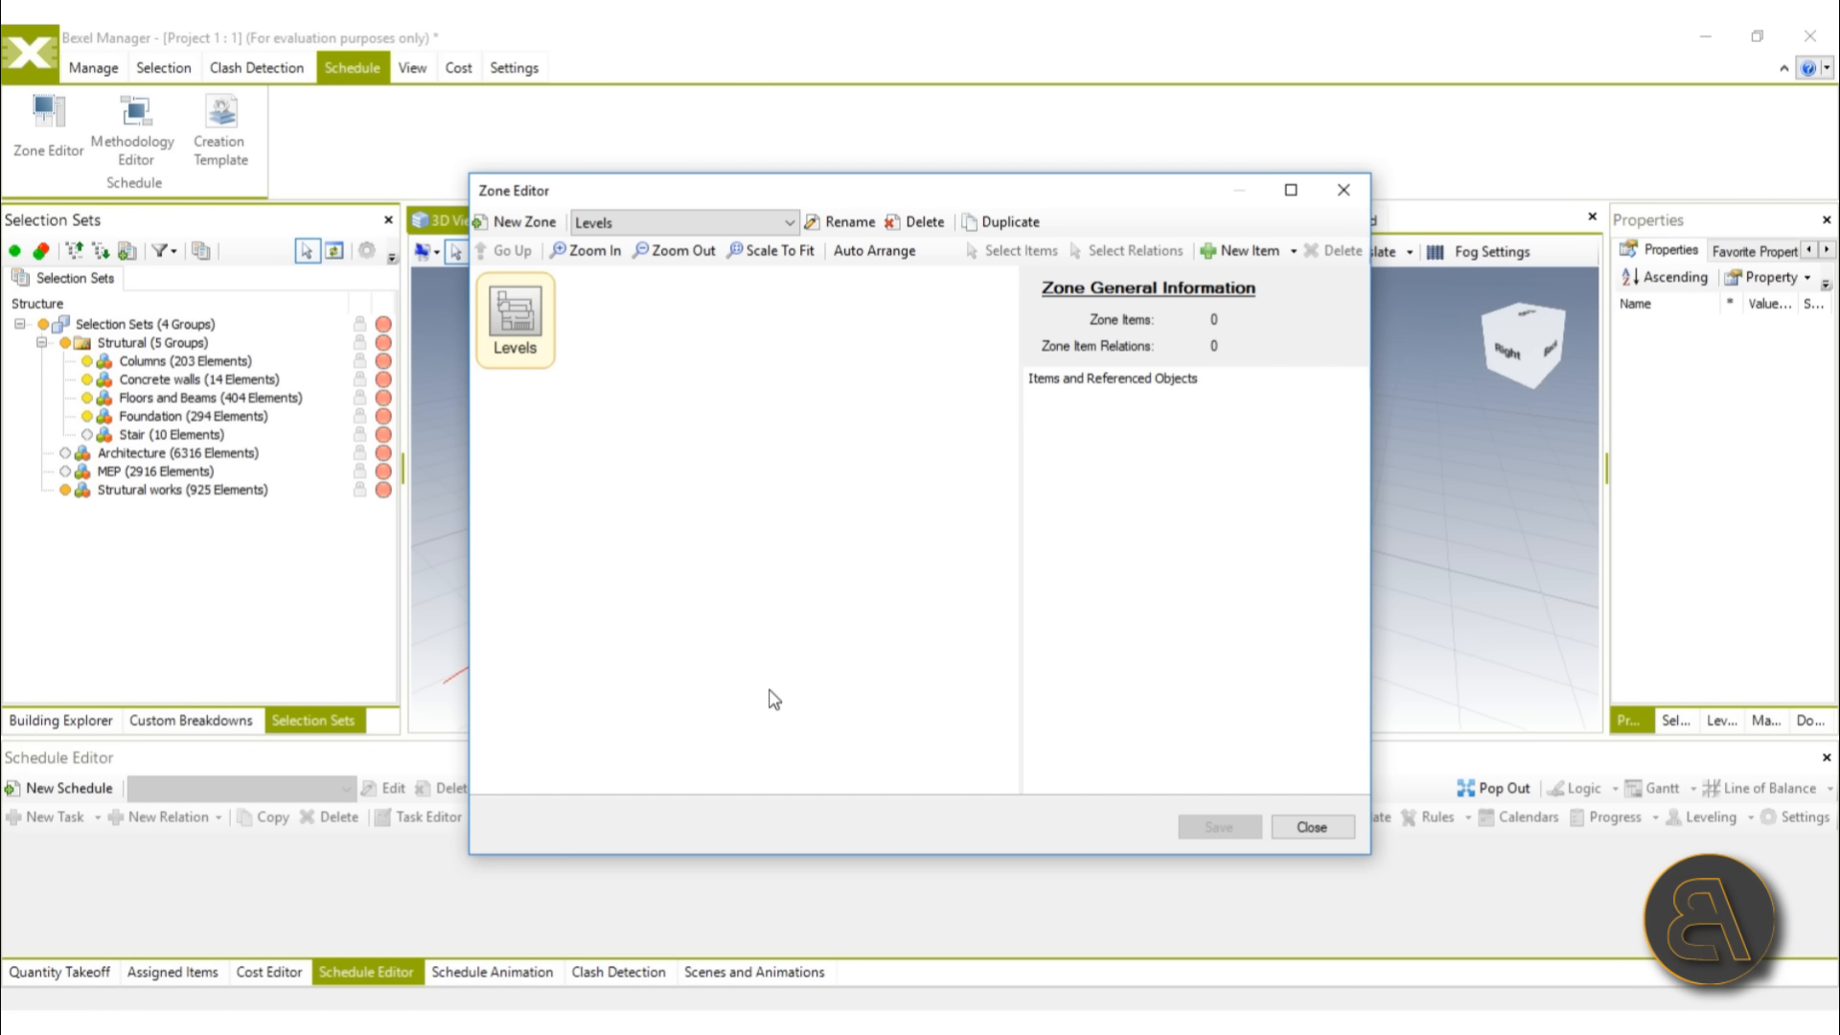
# Step: Add linked items to the Levels zone for all building storeys of Building 01
pyautogui.rightClick(647, 399)
pyautogui.moveTo(736, 414)
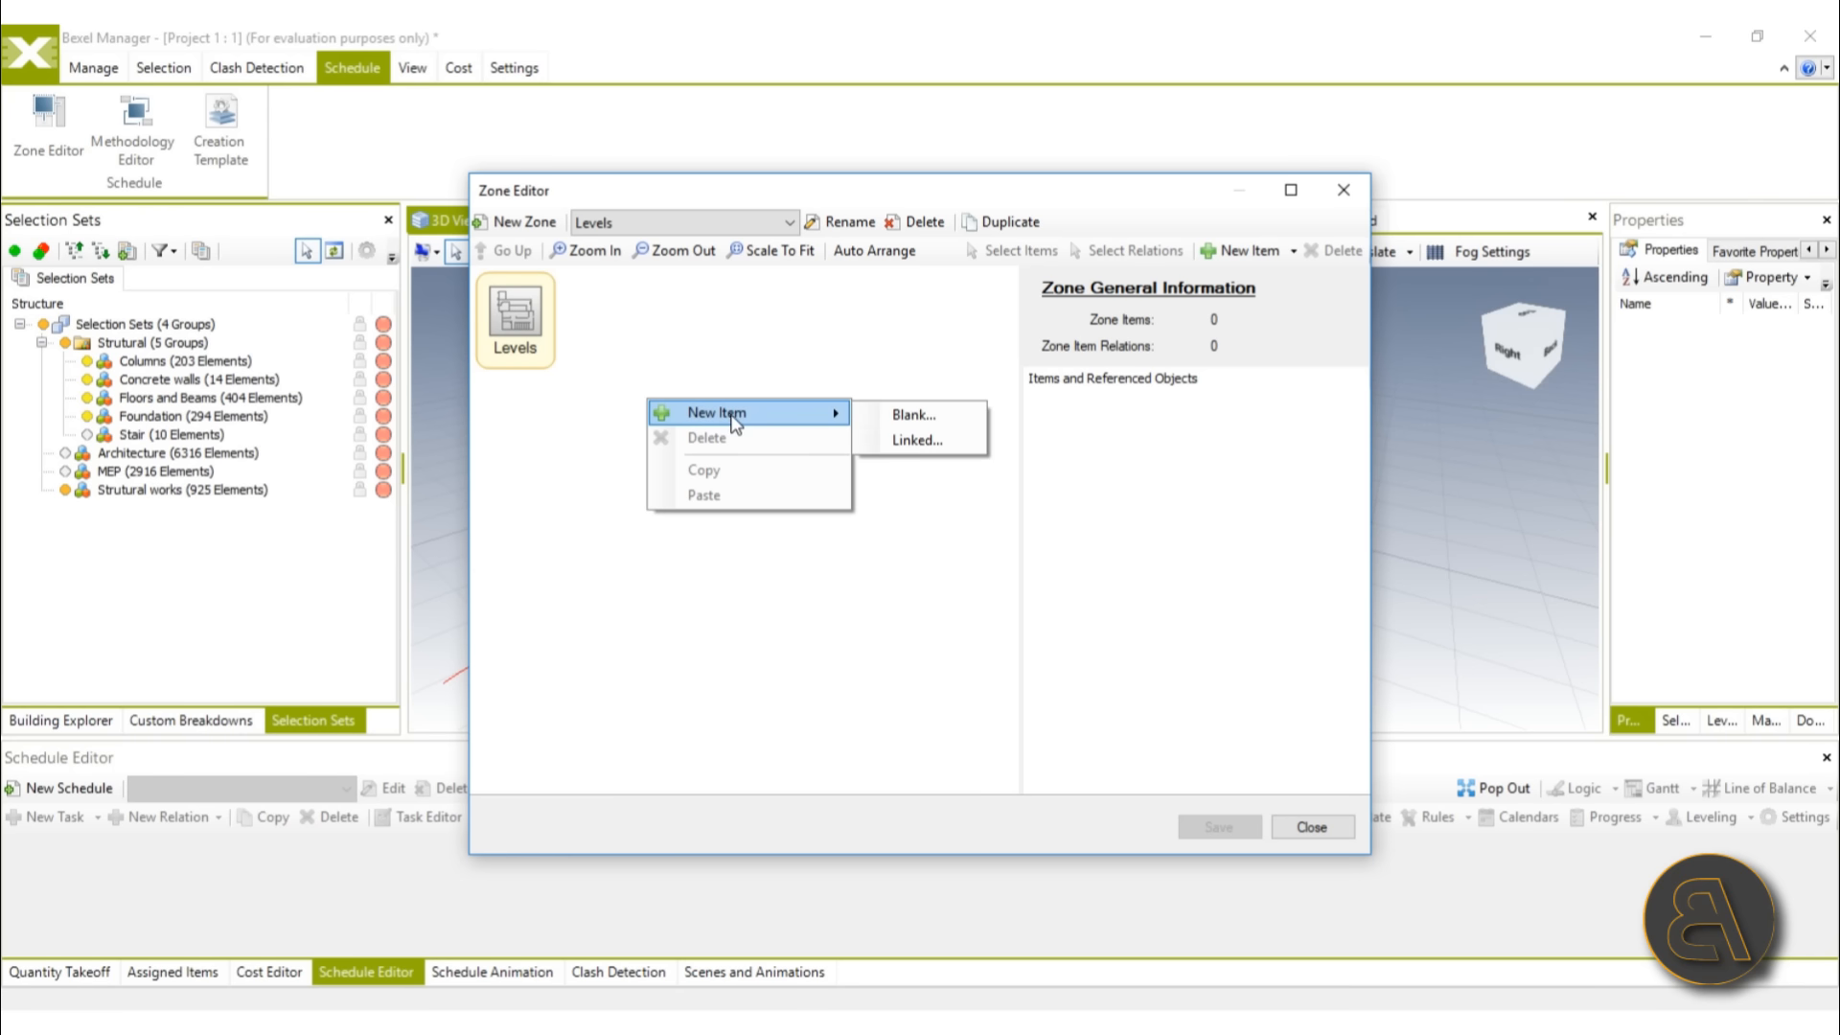
pyautogui.click(899, 441)
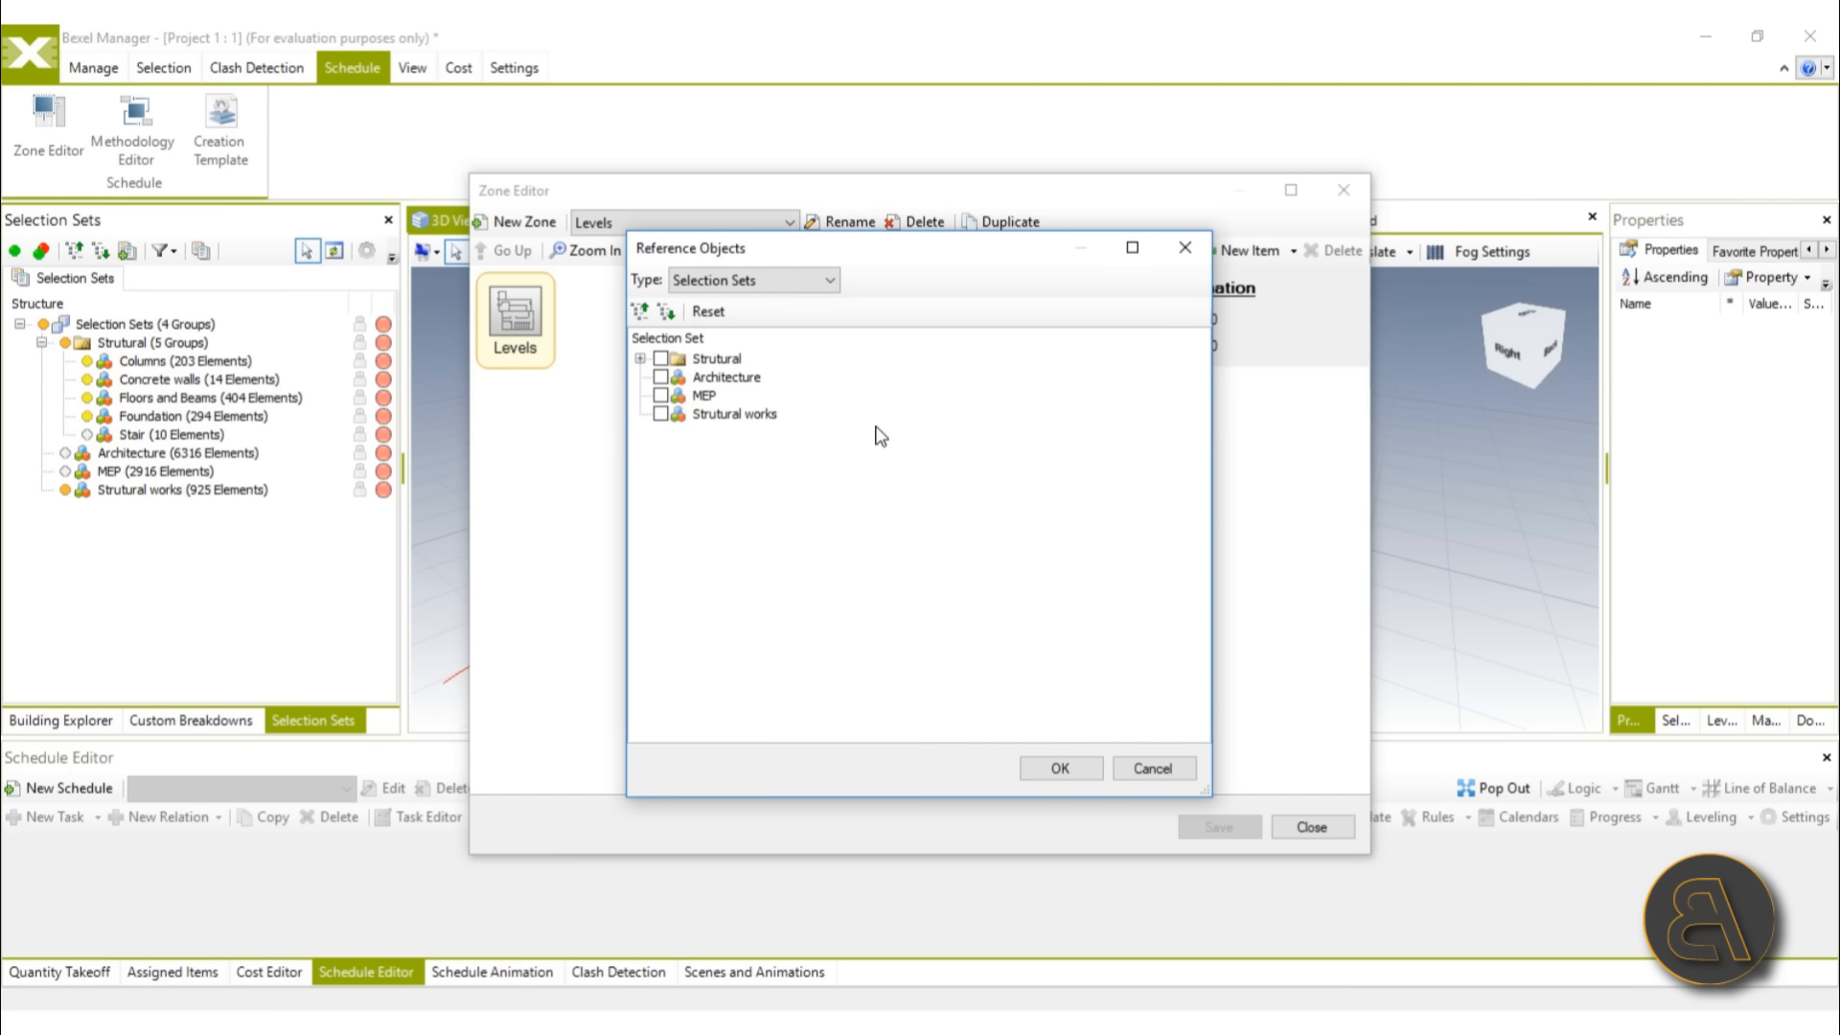
pyautogui.click(738, 286)
pyautogui.click(769, 320)
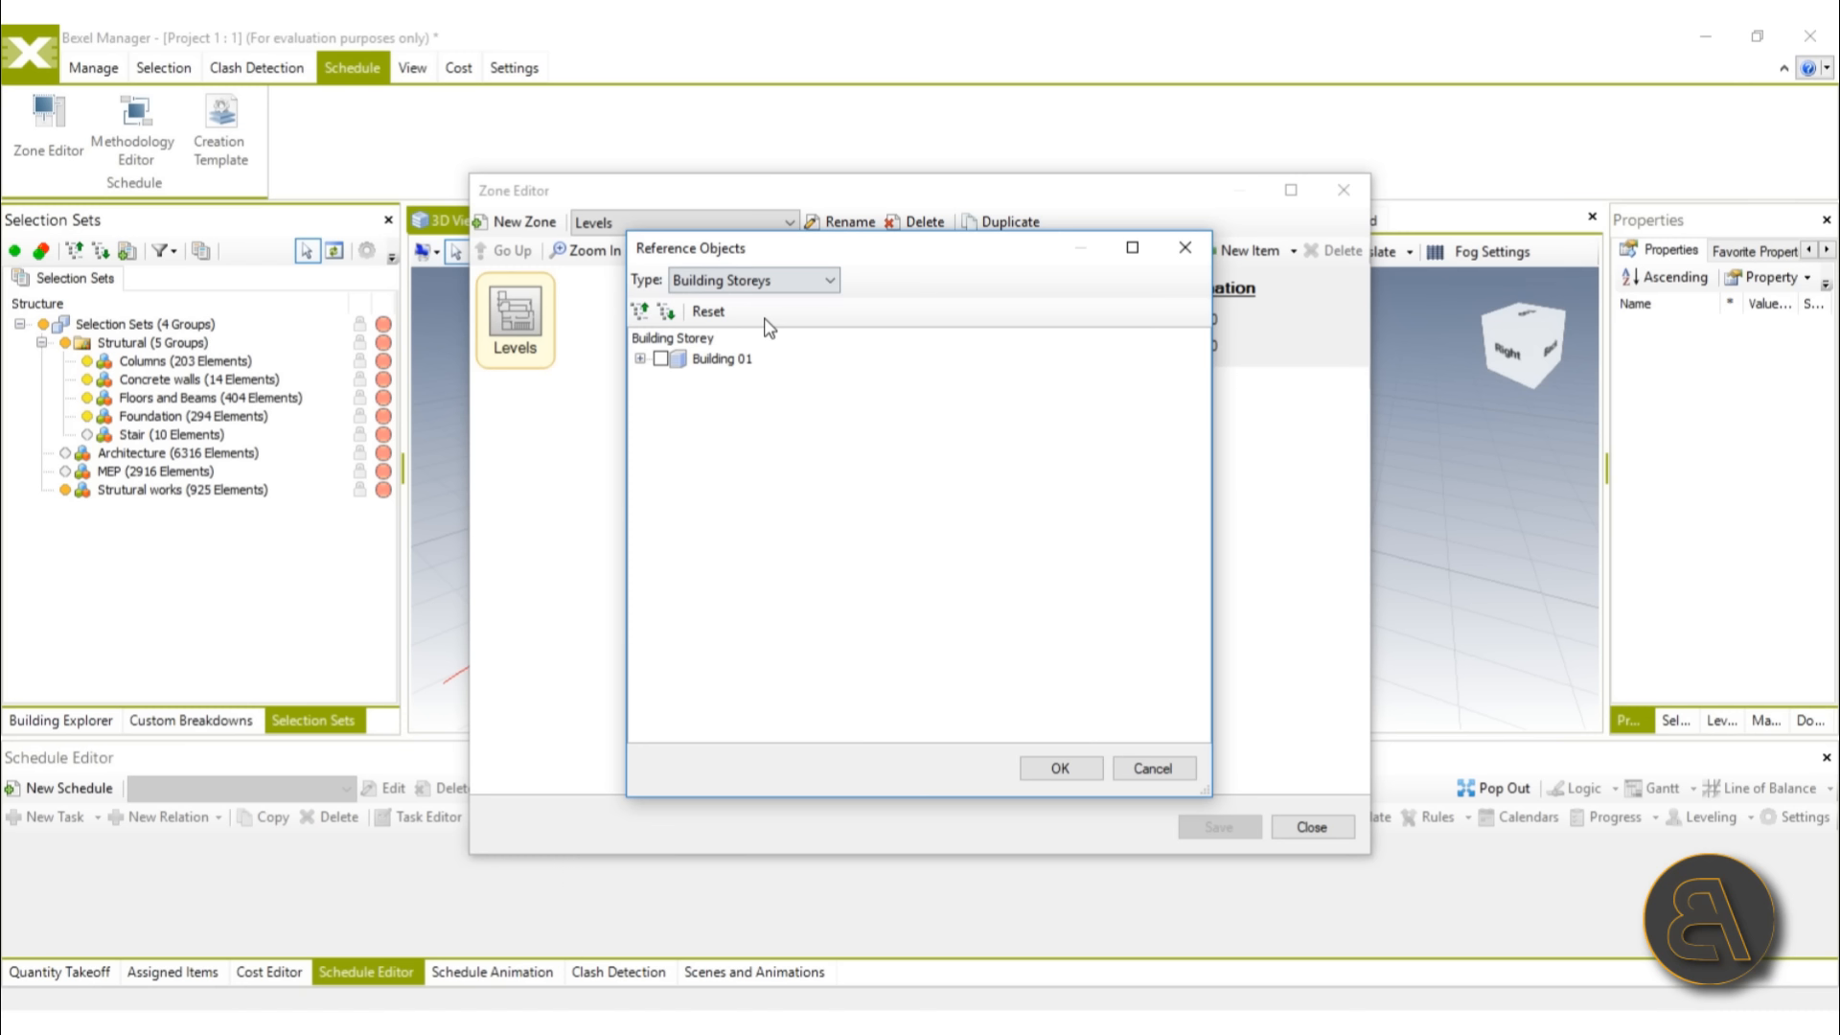
pyautogui.click(662, 359)
pyautogui.click(1060, 769)
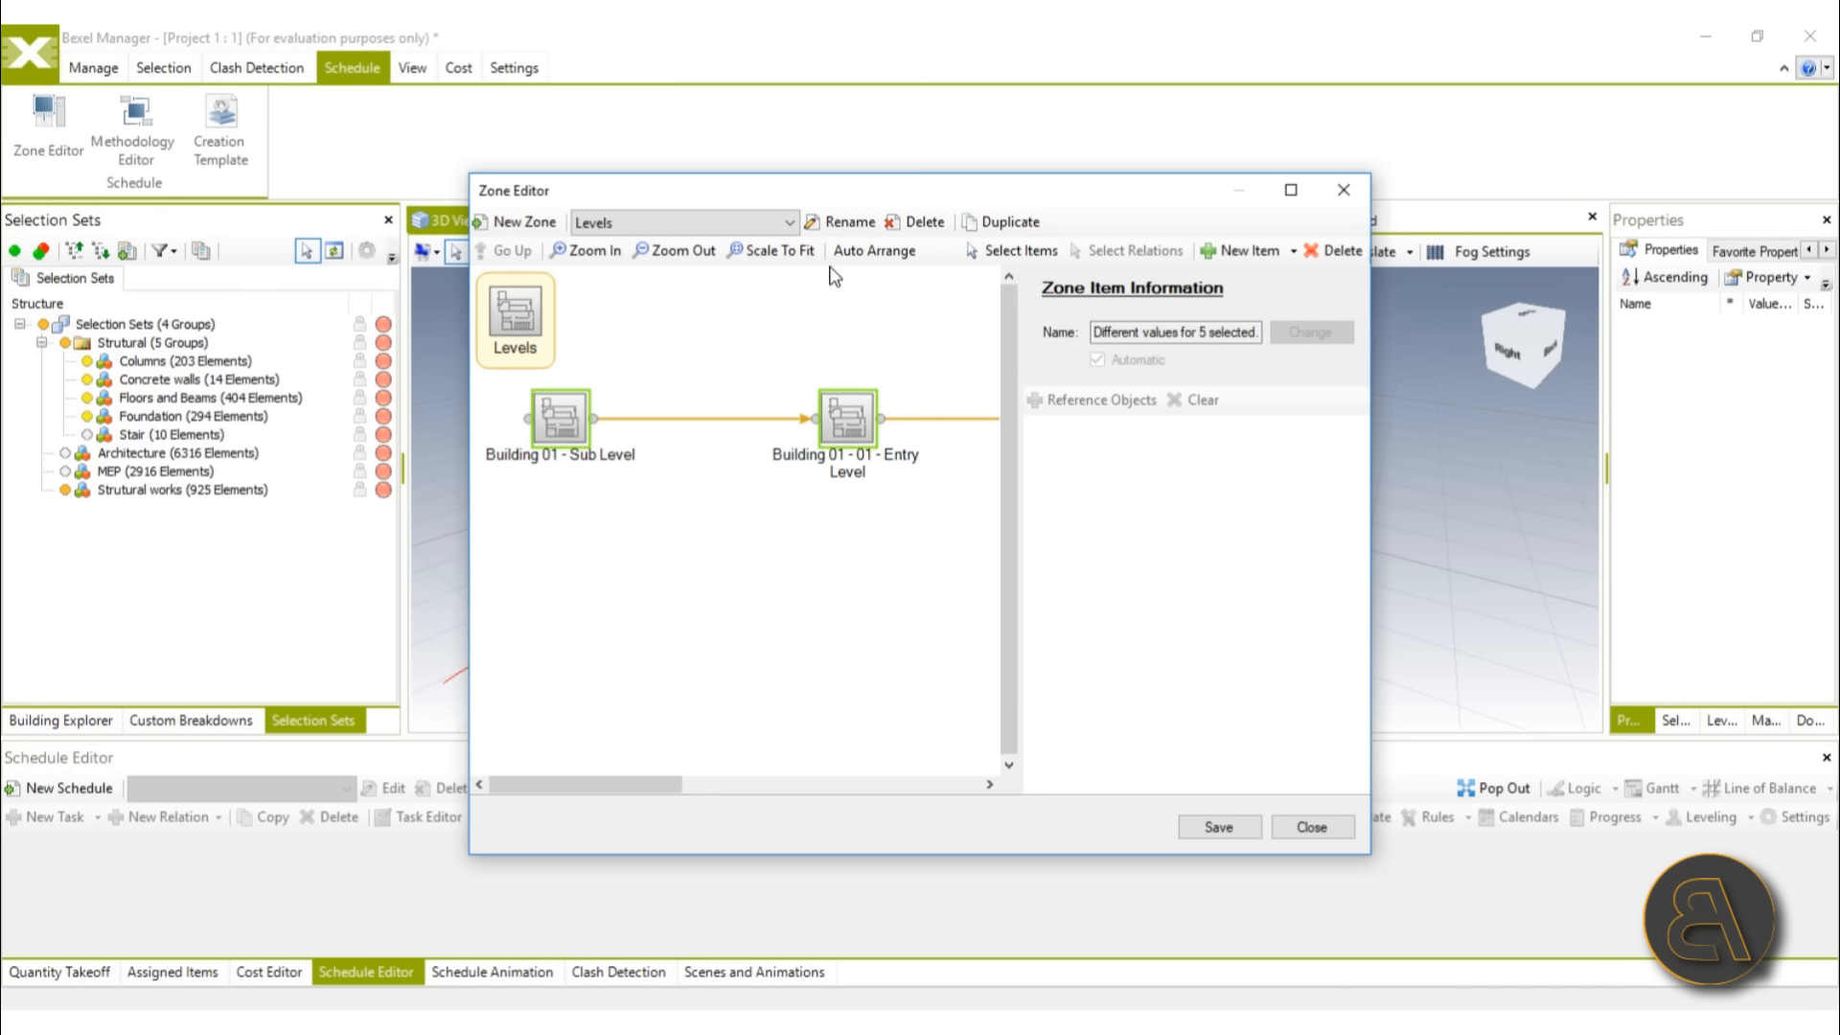
# Step: Check the full chain of storey items in the Levels zone, save the zone and close the Zone Editor
pyautogui.click(774, 251)
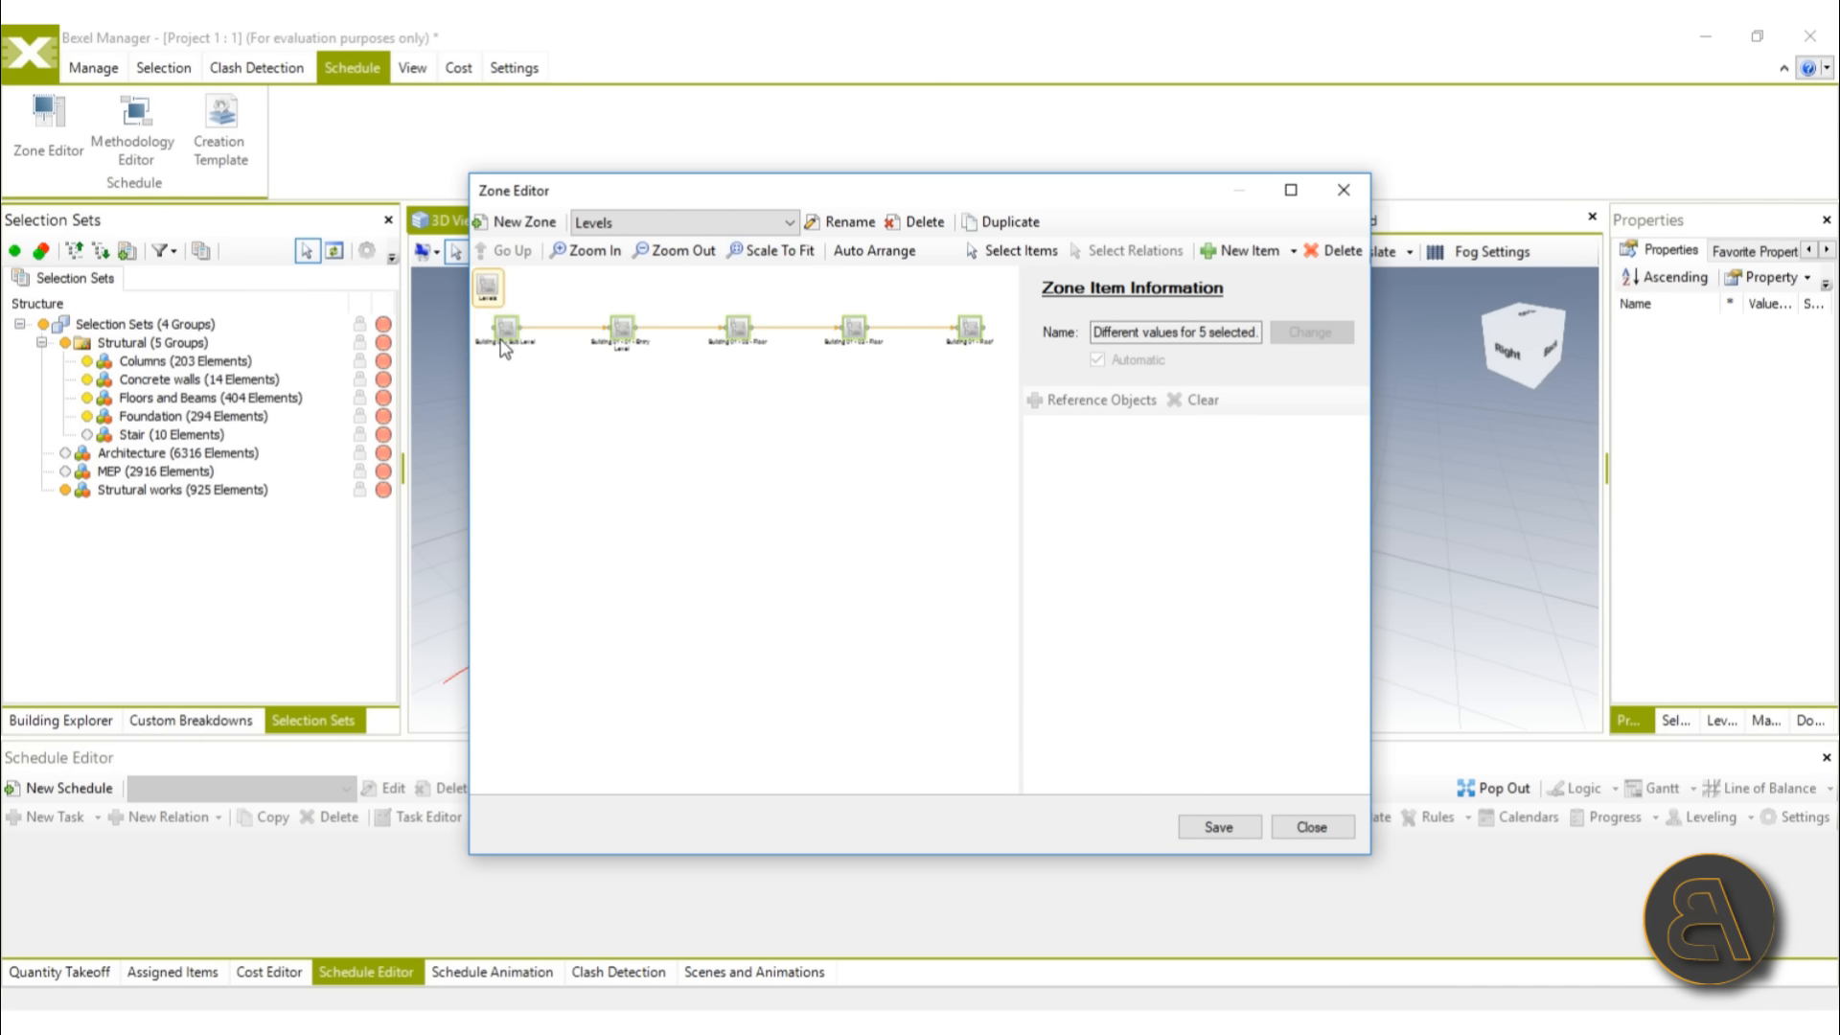
pyautogui.click(1291, 191)
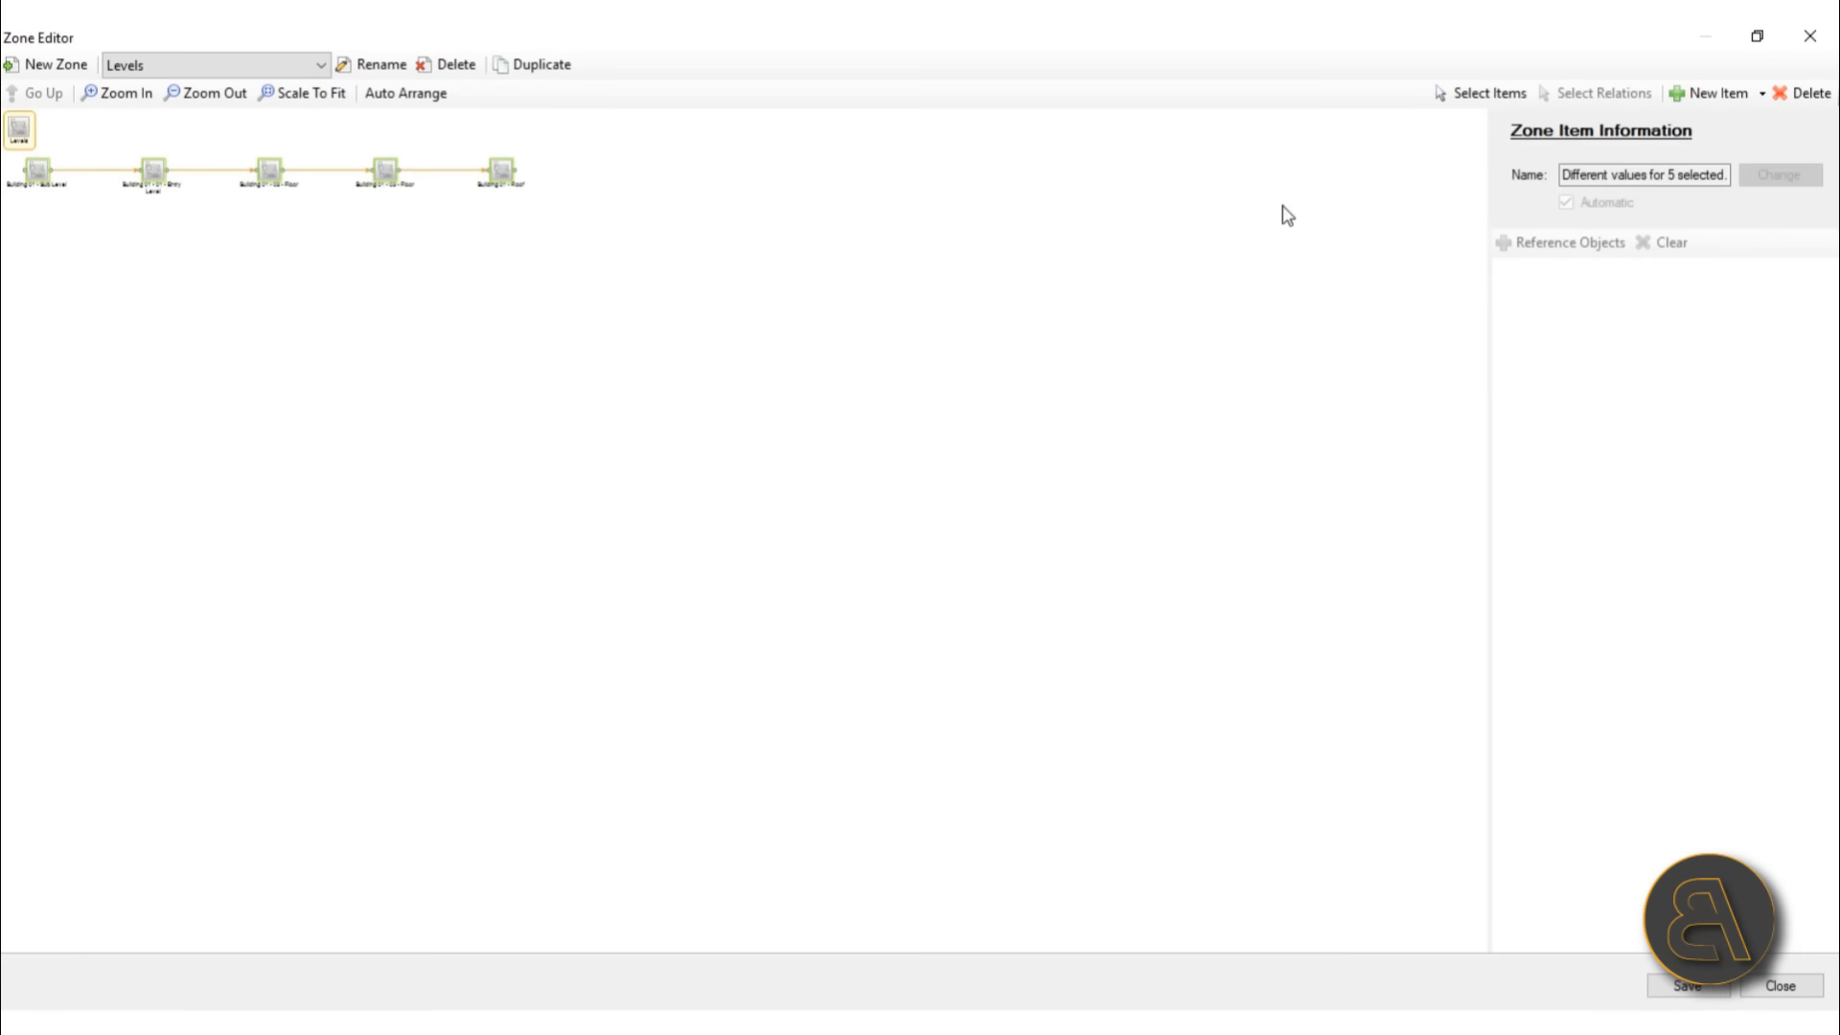
pyautogui.click(311, 101)
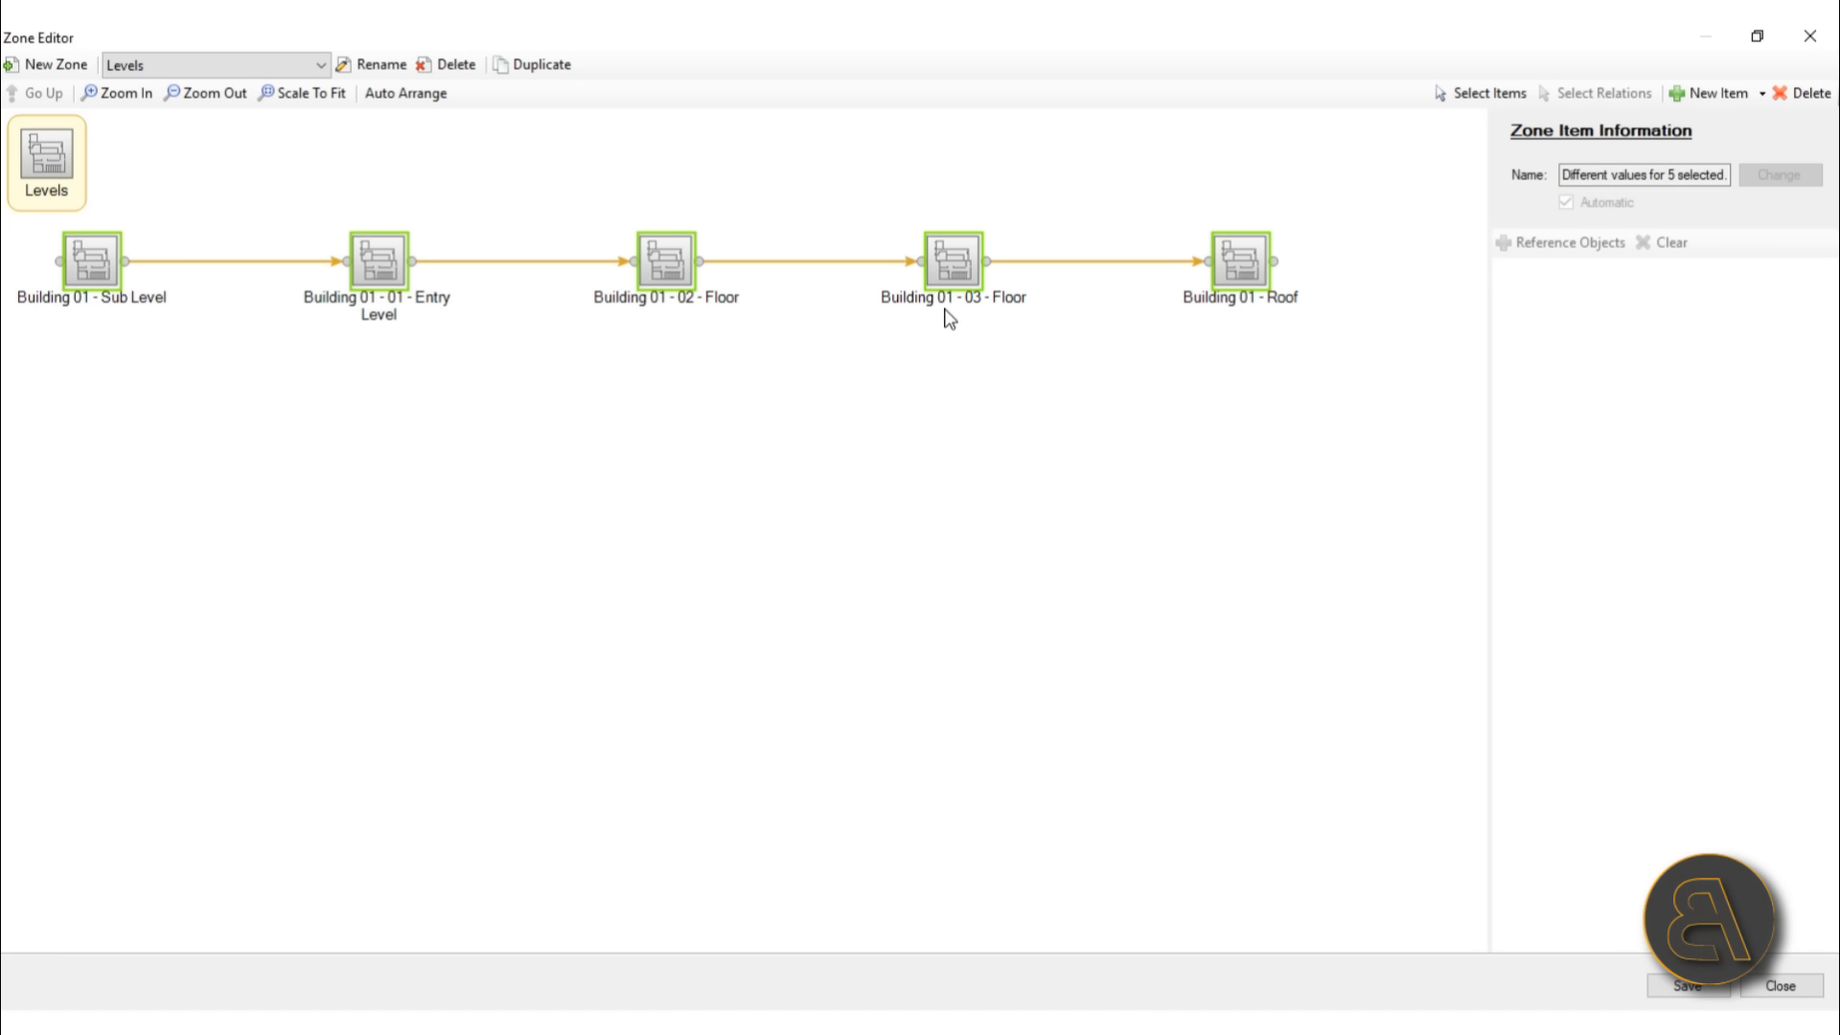
pyautogui.click(1757, 36)
pyautogui.click(1210, 828)
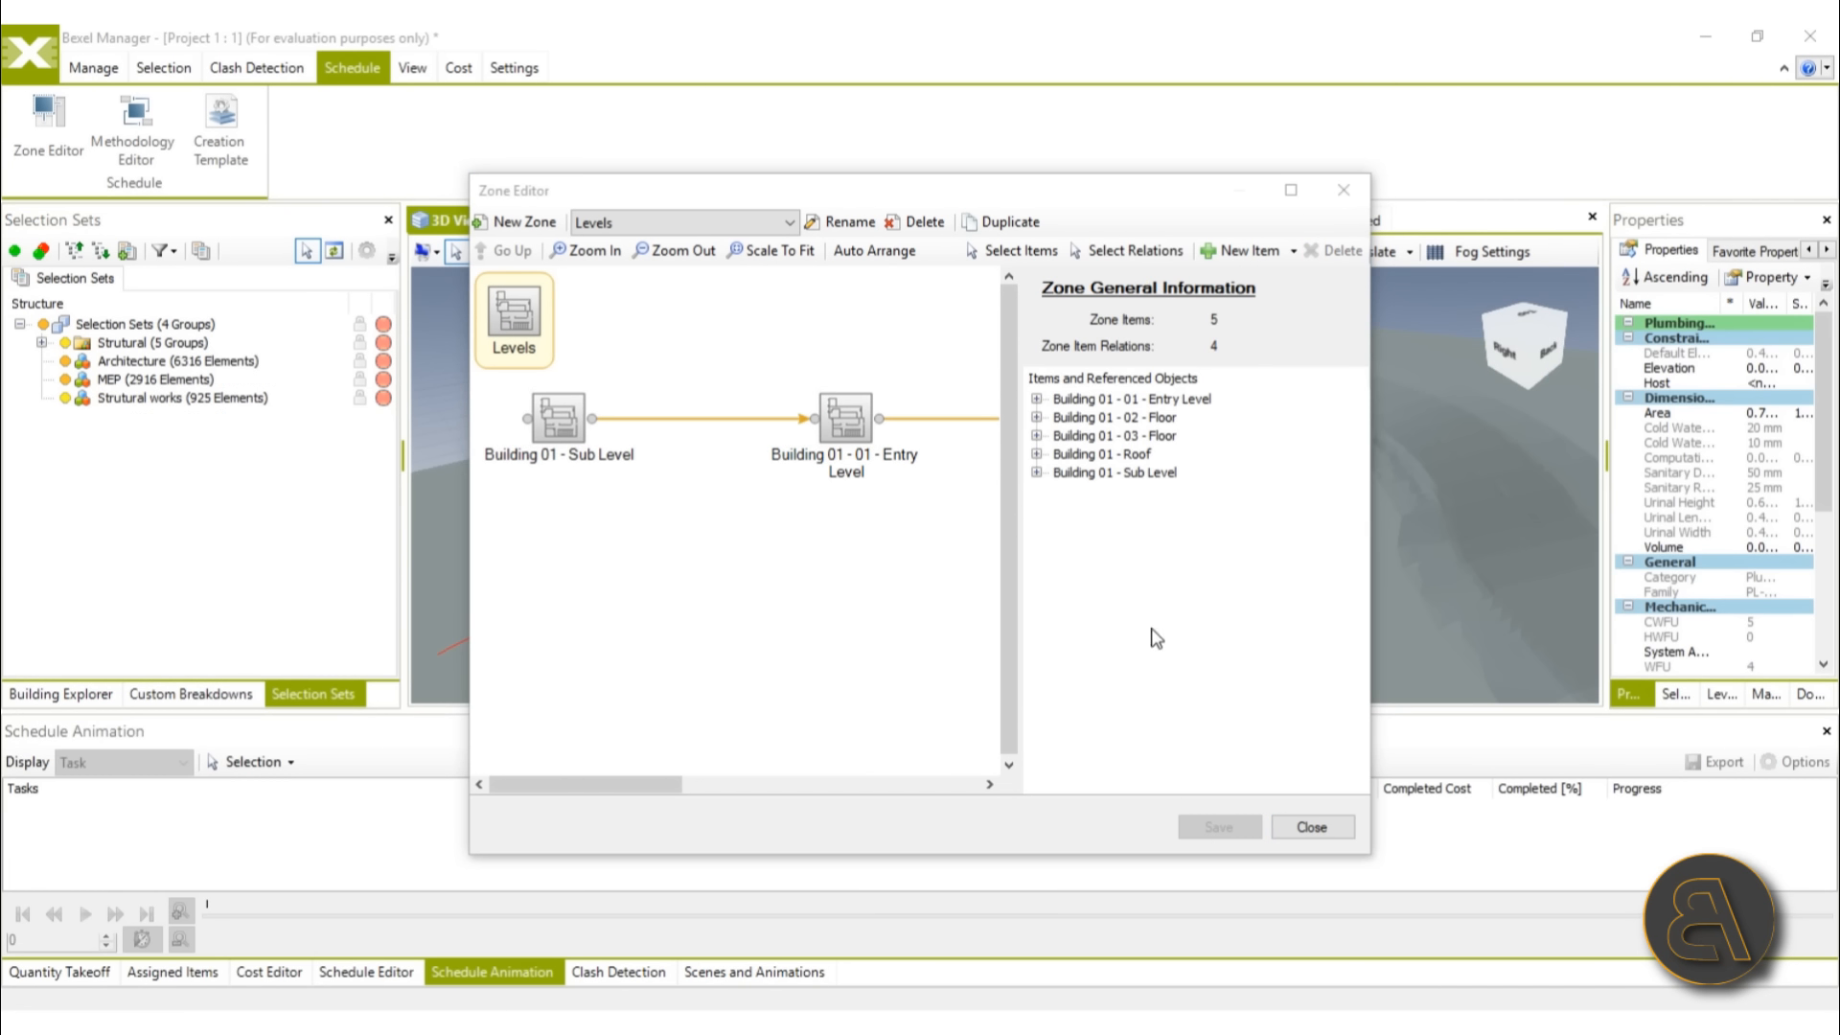
pyautogui.click(1312, 828)
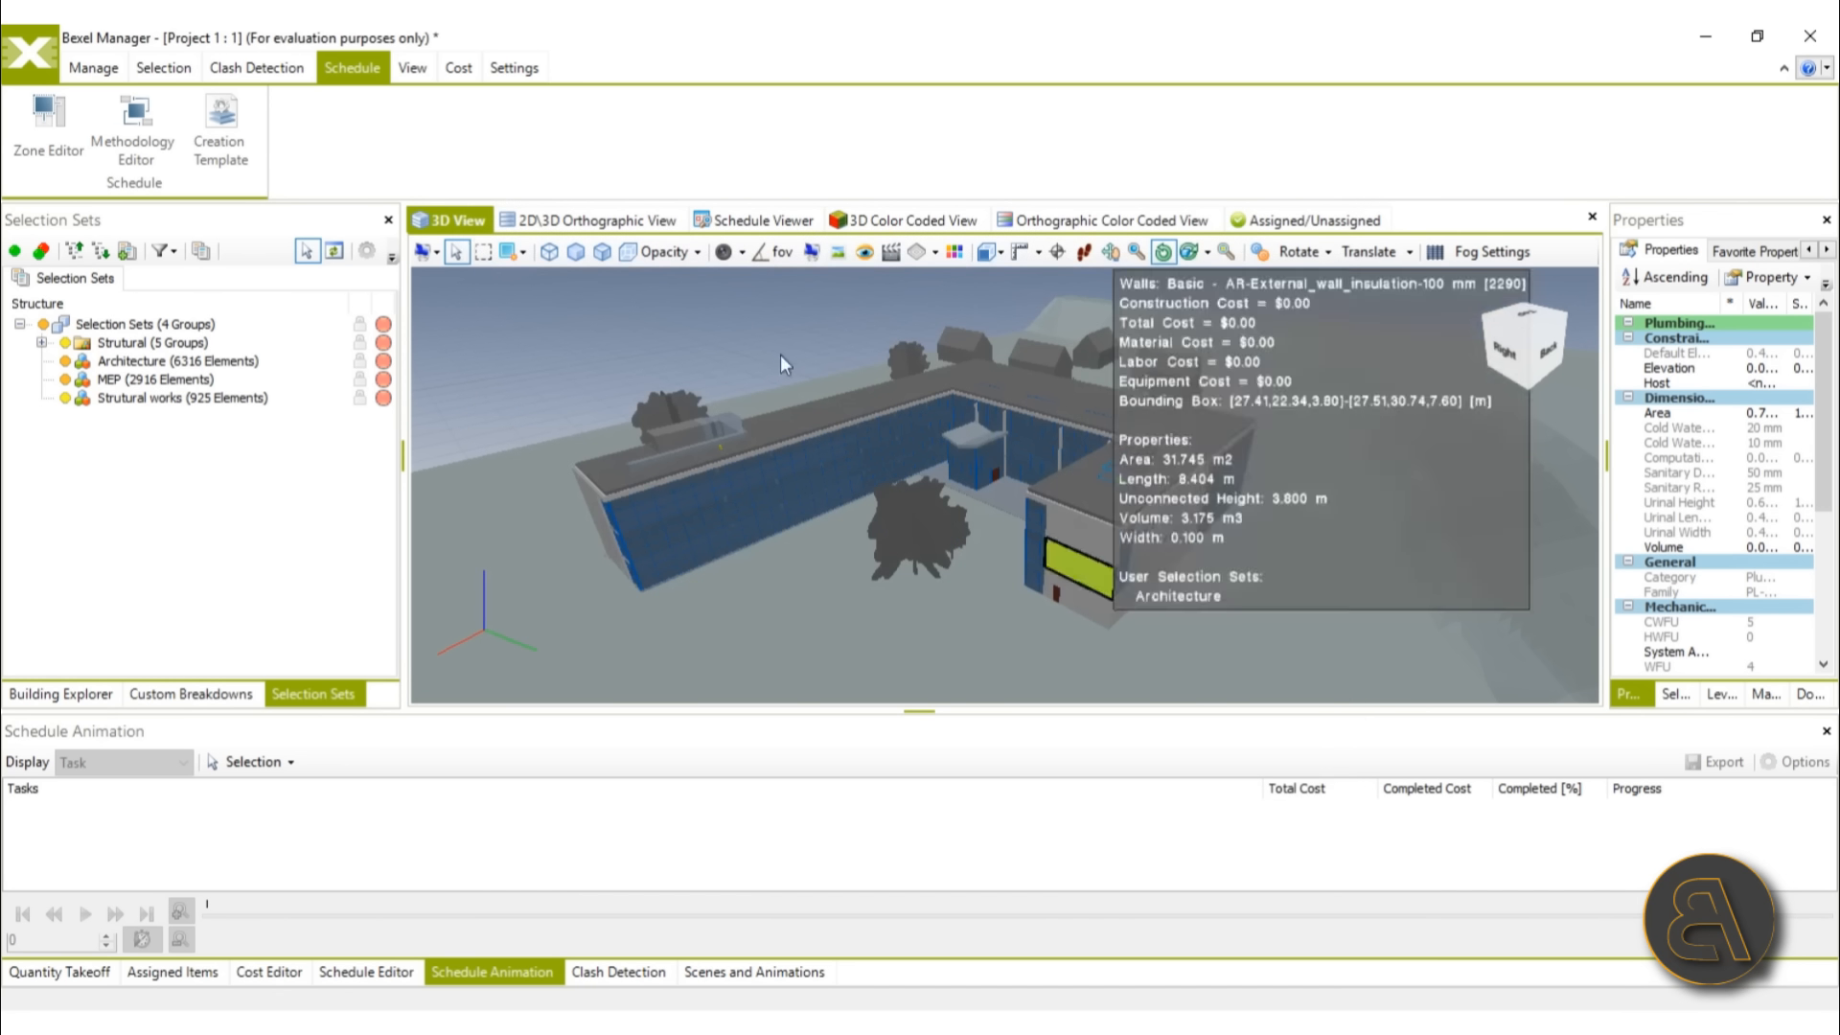
# Step: Create a schedule creation template named Template with a Reference Children Based rule for the Main works zone item
pyautogui.click(213, 165)
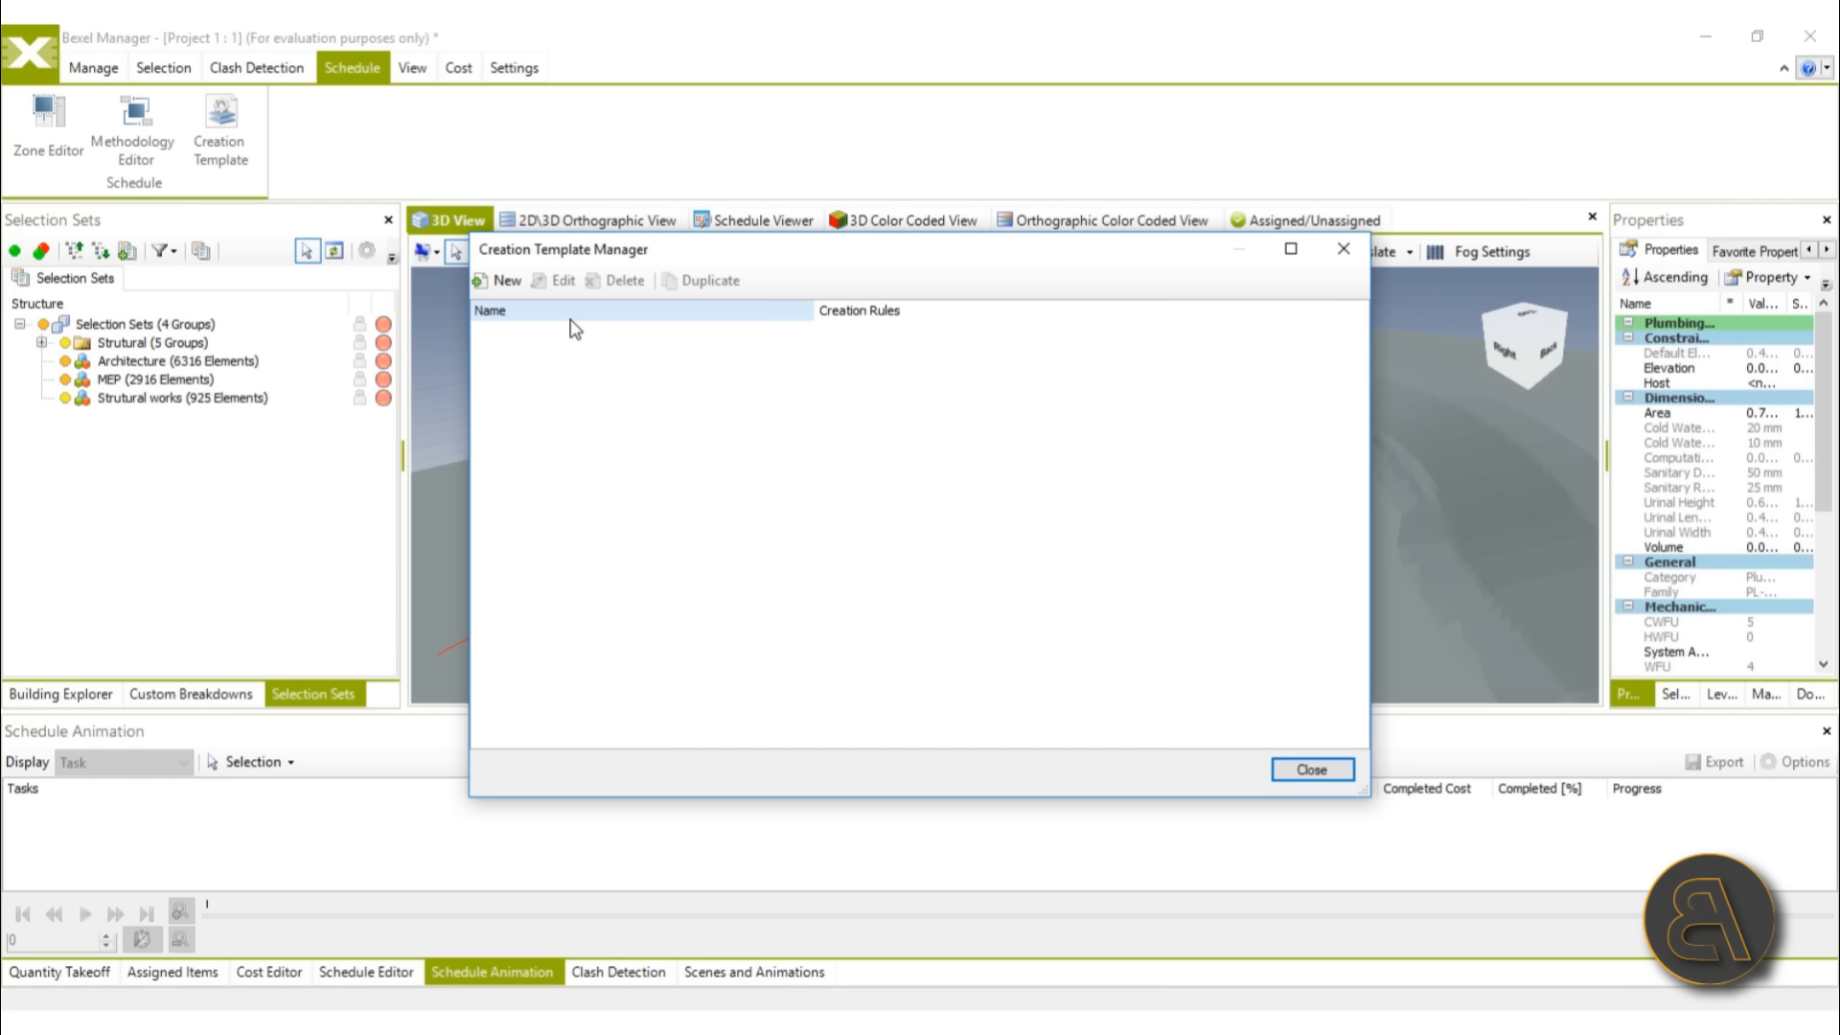
pyautogui.click(498, 280)
pyautogui.click(568, 289)
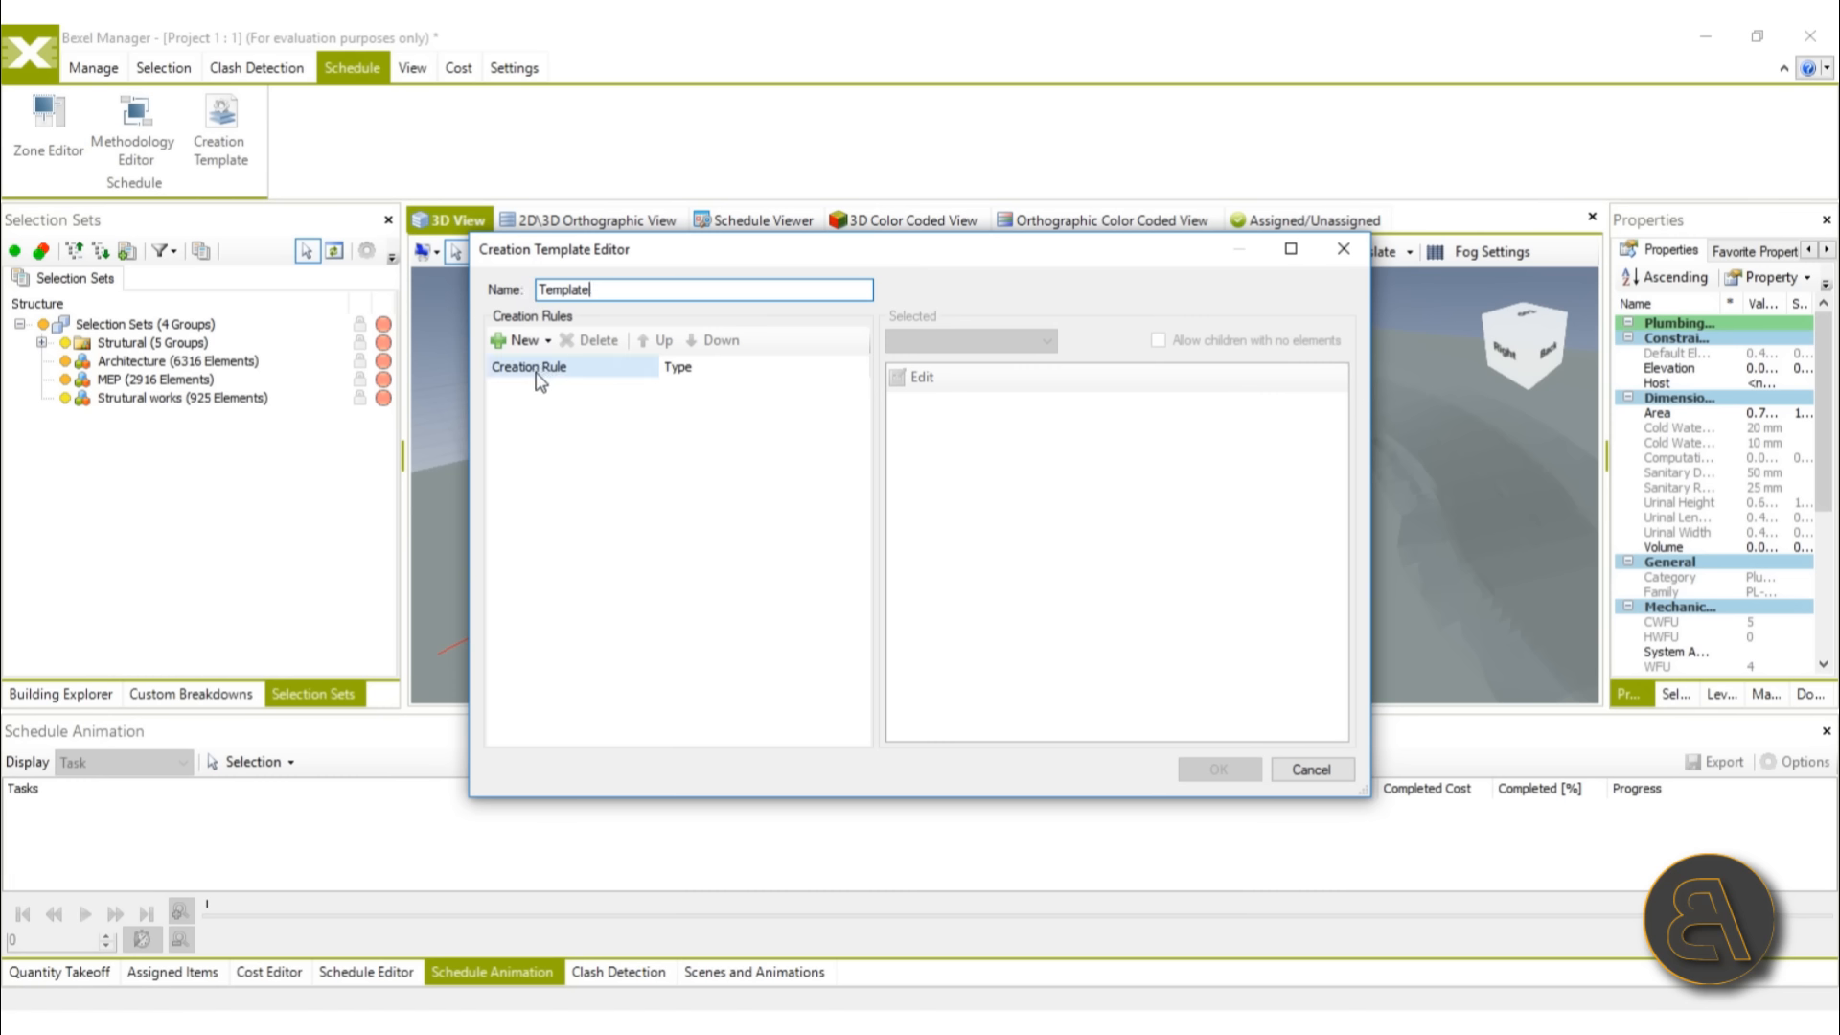
pyautogui.click(526, 342)
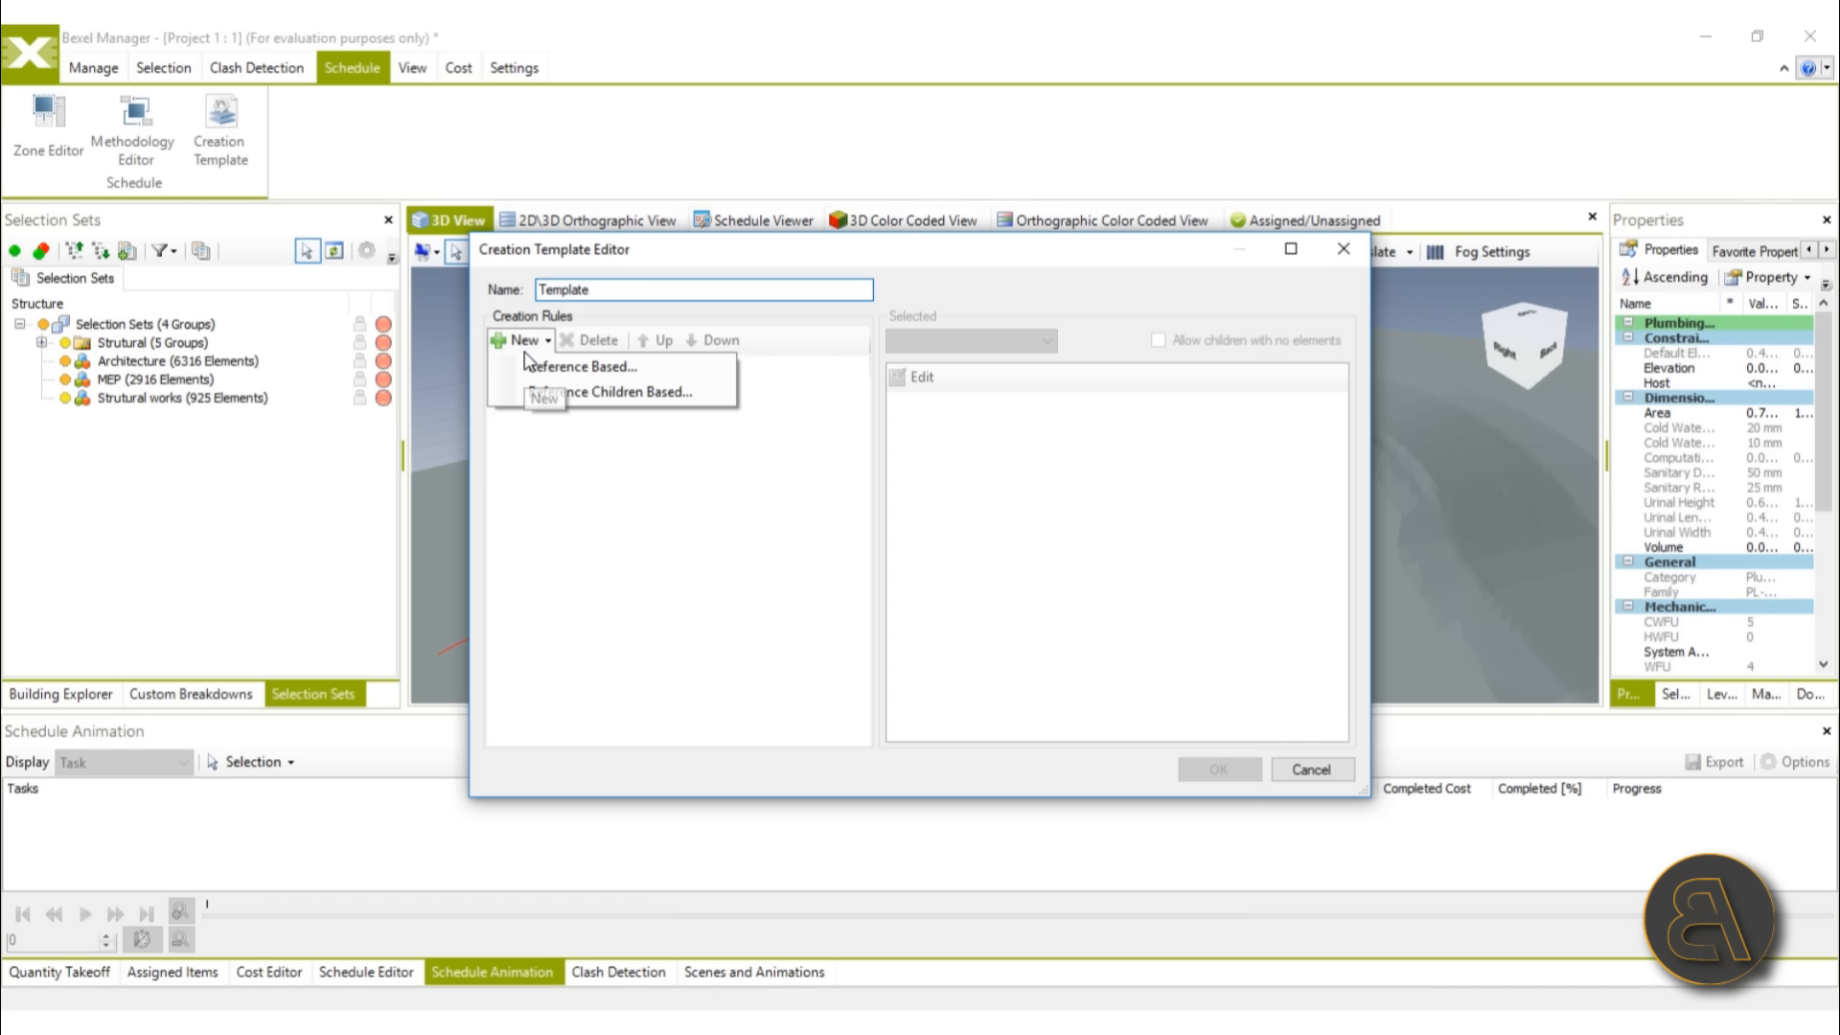
pyautogui.click(548, 395)
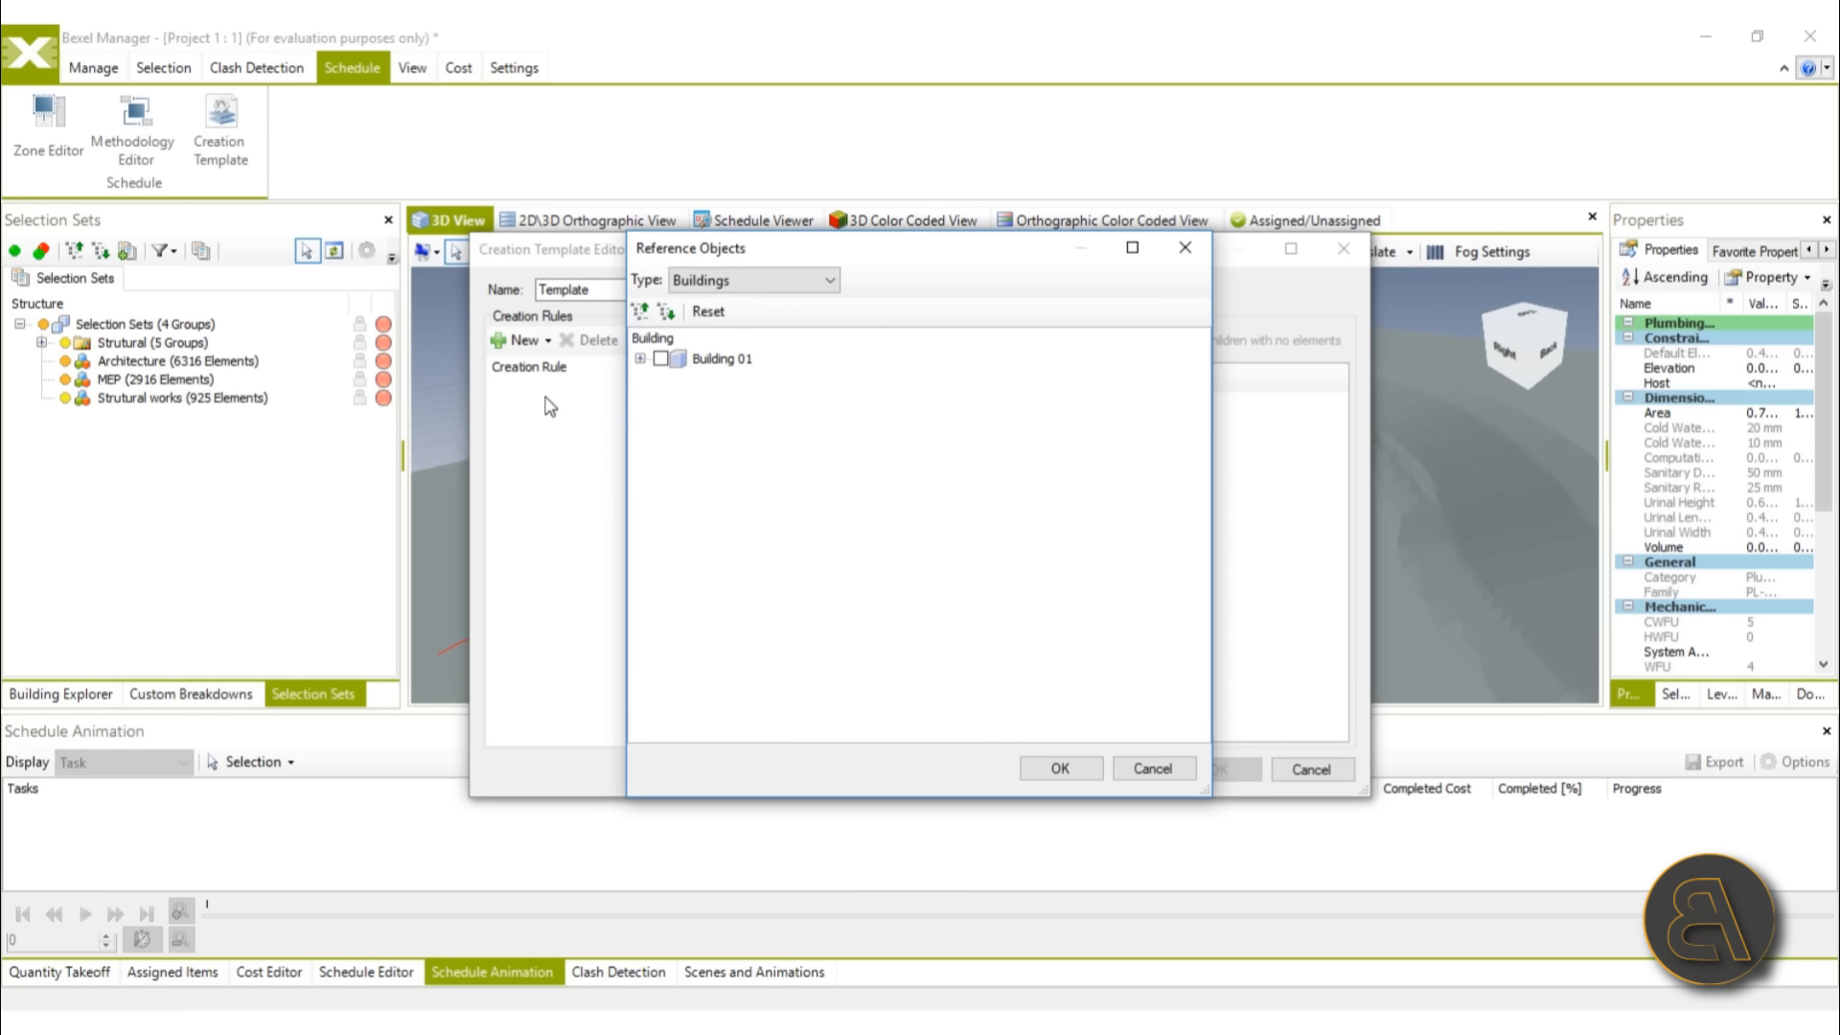
pyautogui.click(705, 284)
pyautogui.click(756, 355)
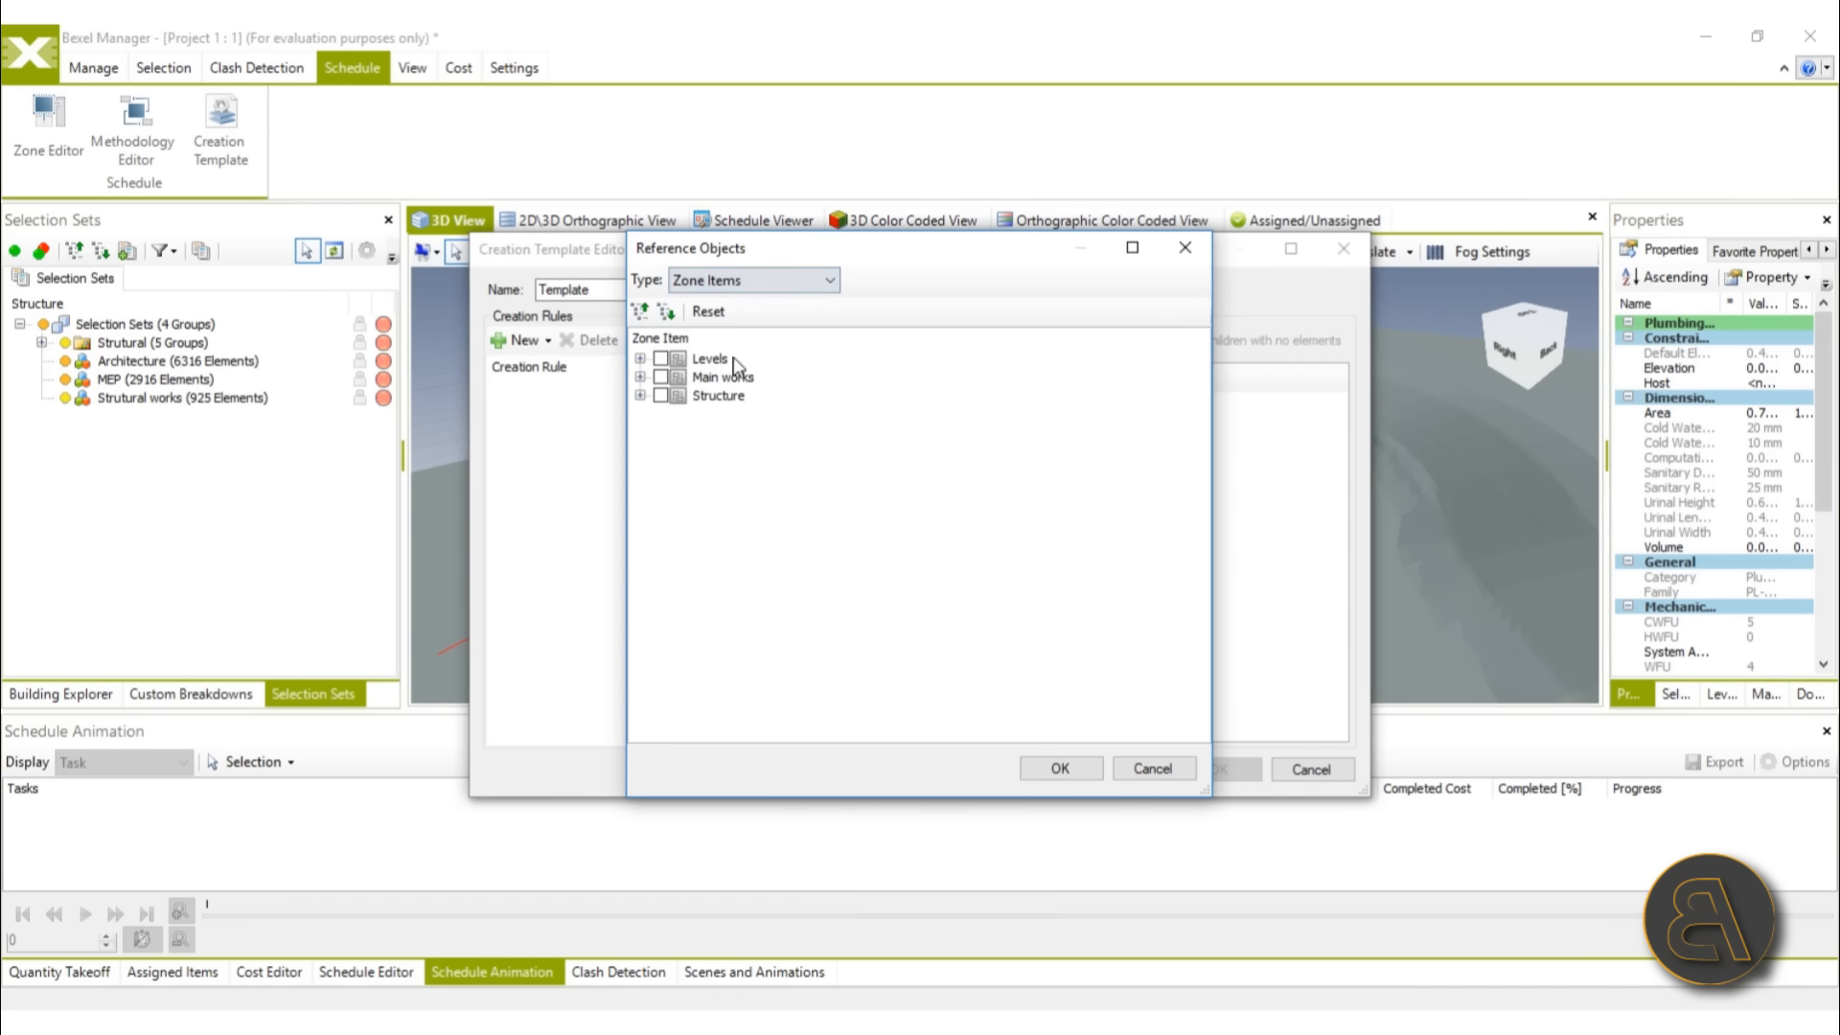
pyautogui.click(661, 377)
pyautogui.click(1060, 767)
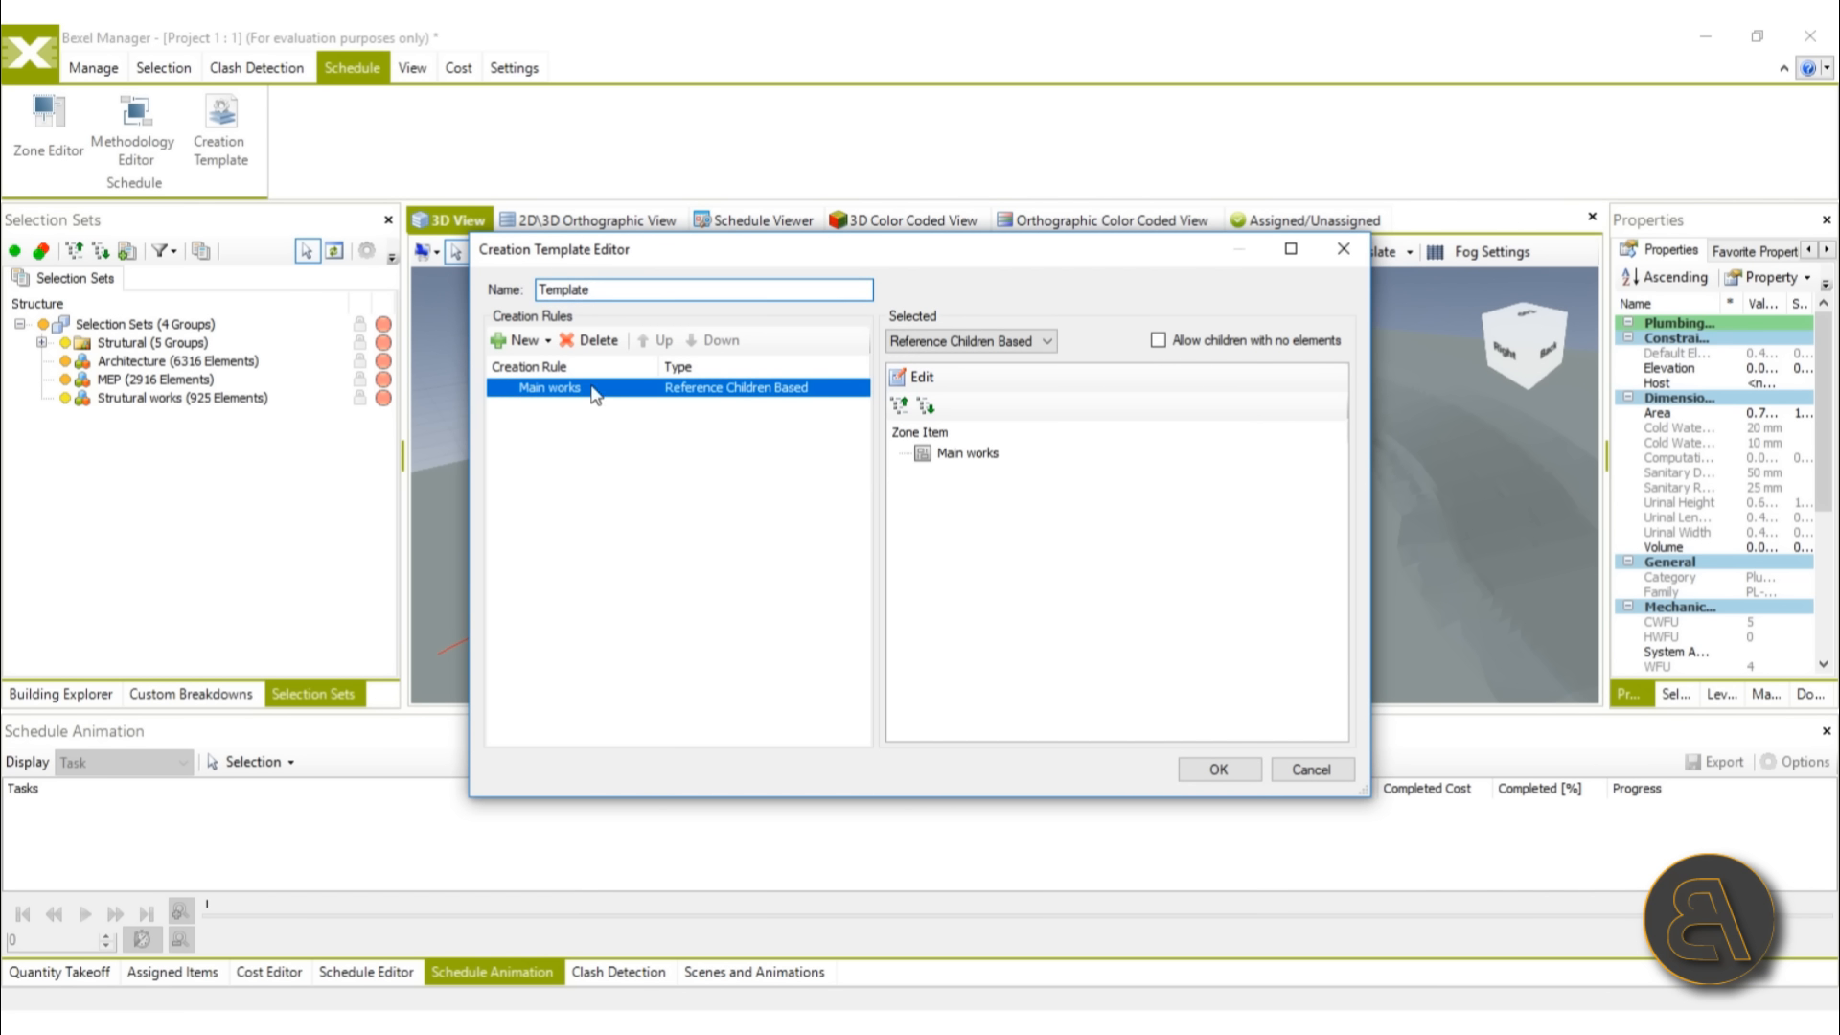
# Step: Add Reference Children Based rules for the Levels and Structure zone items to the creation template, in that order
pyautogui.click(548, 340)
pyautogui.click(551, 387)
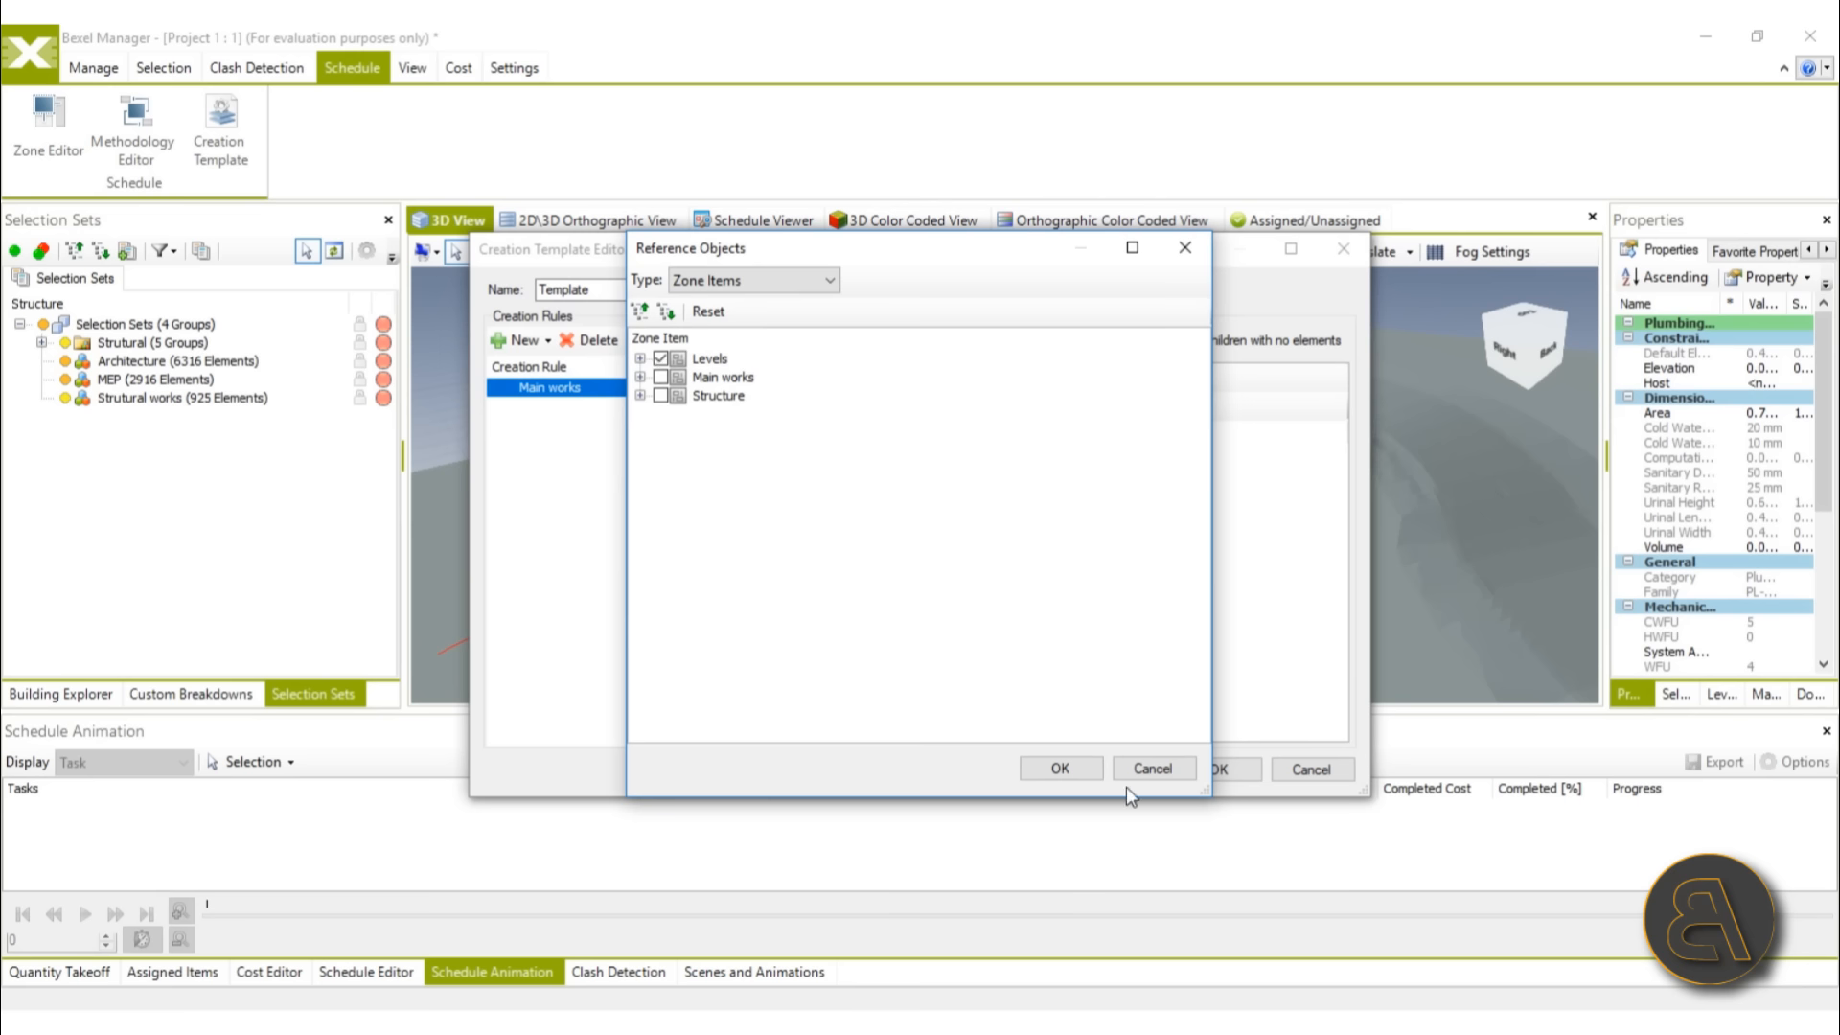
pyautogui.click(1060, 767)
pyautogui.click(549, 340)
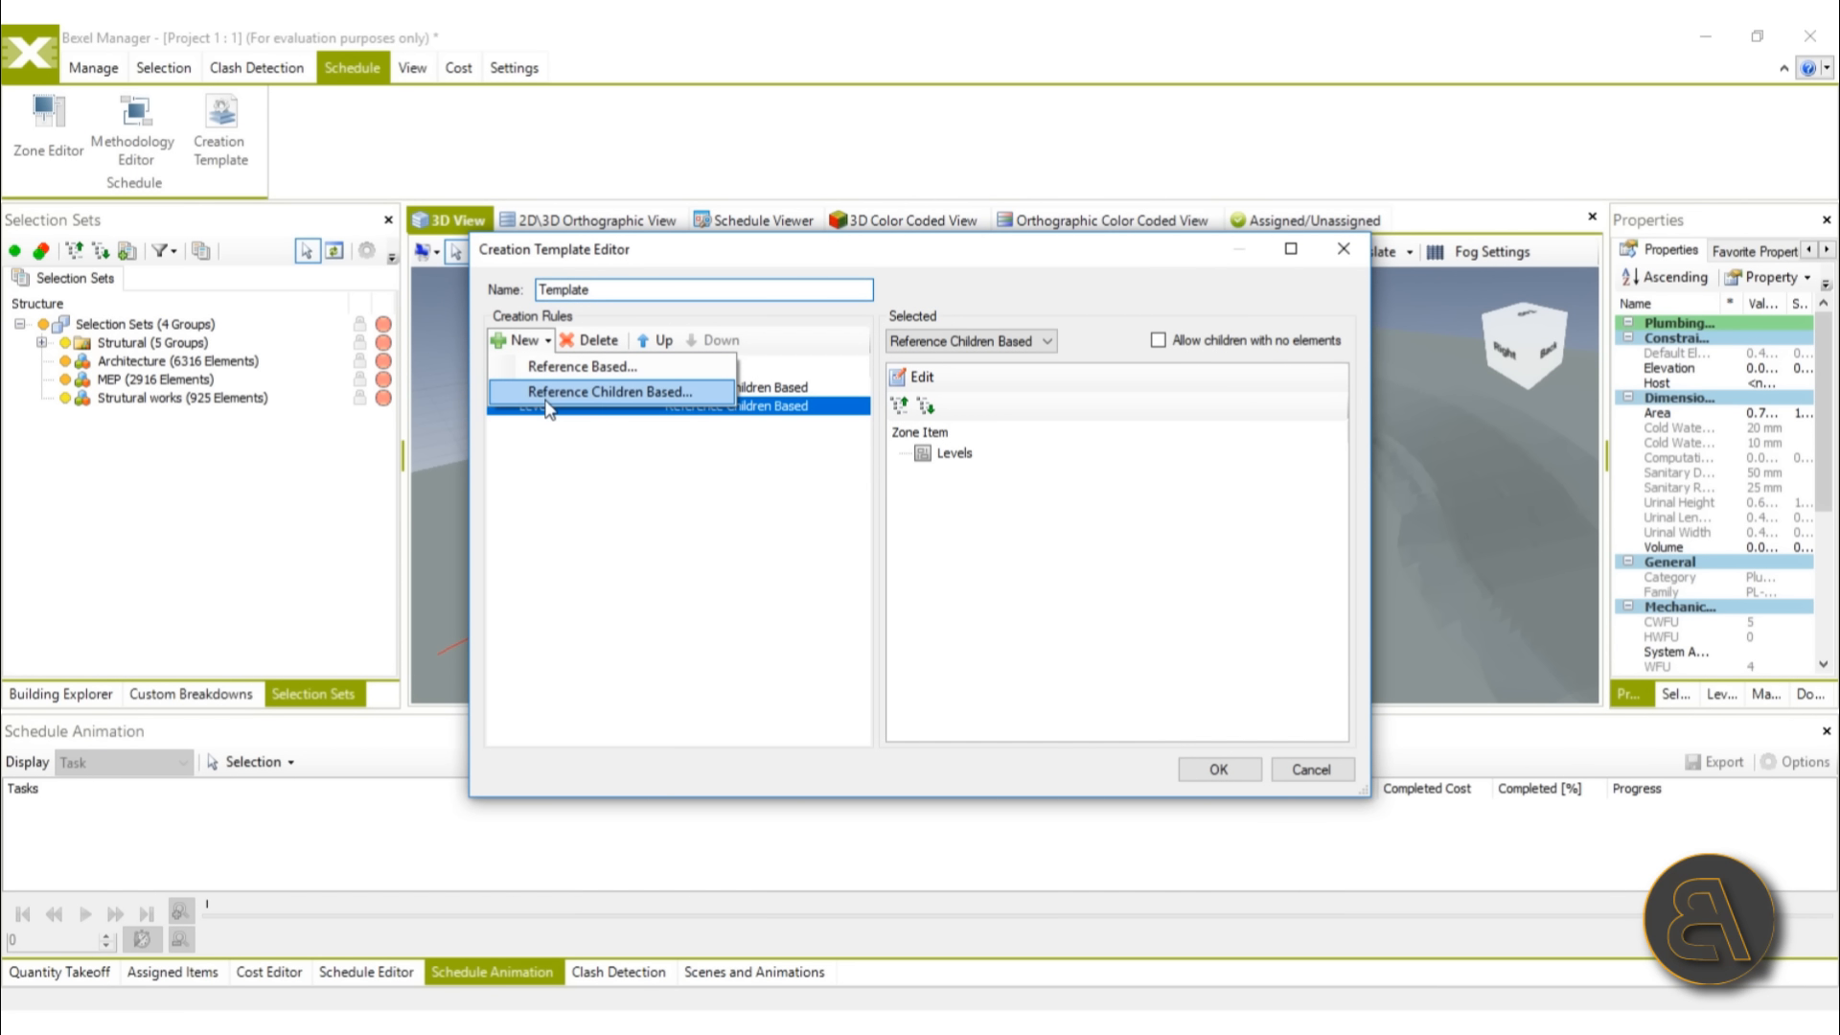
pyautogui.click(547, 401)
pyautogui.click(661, 396)
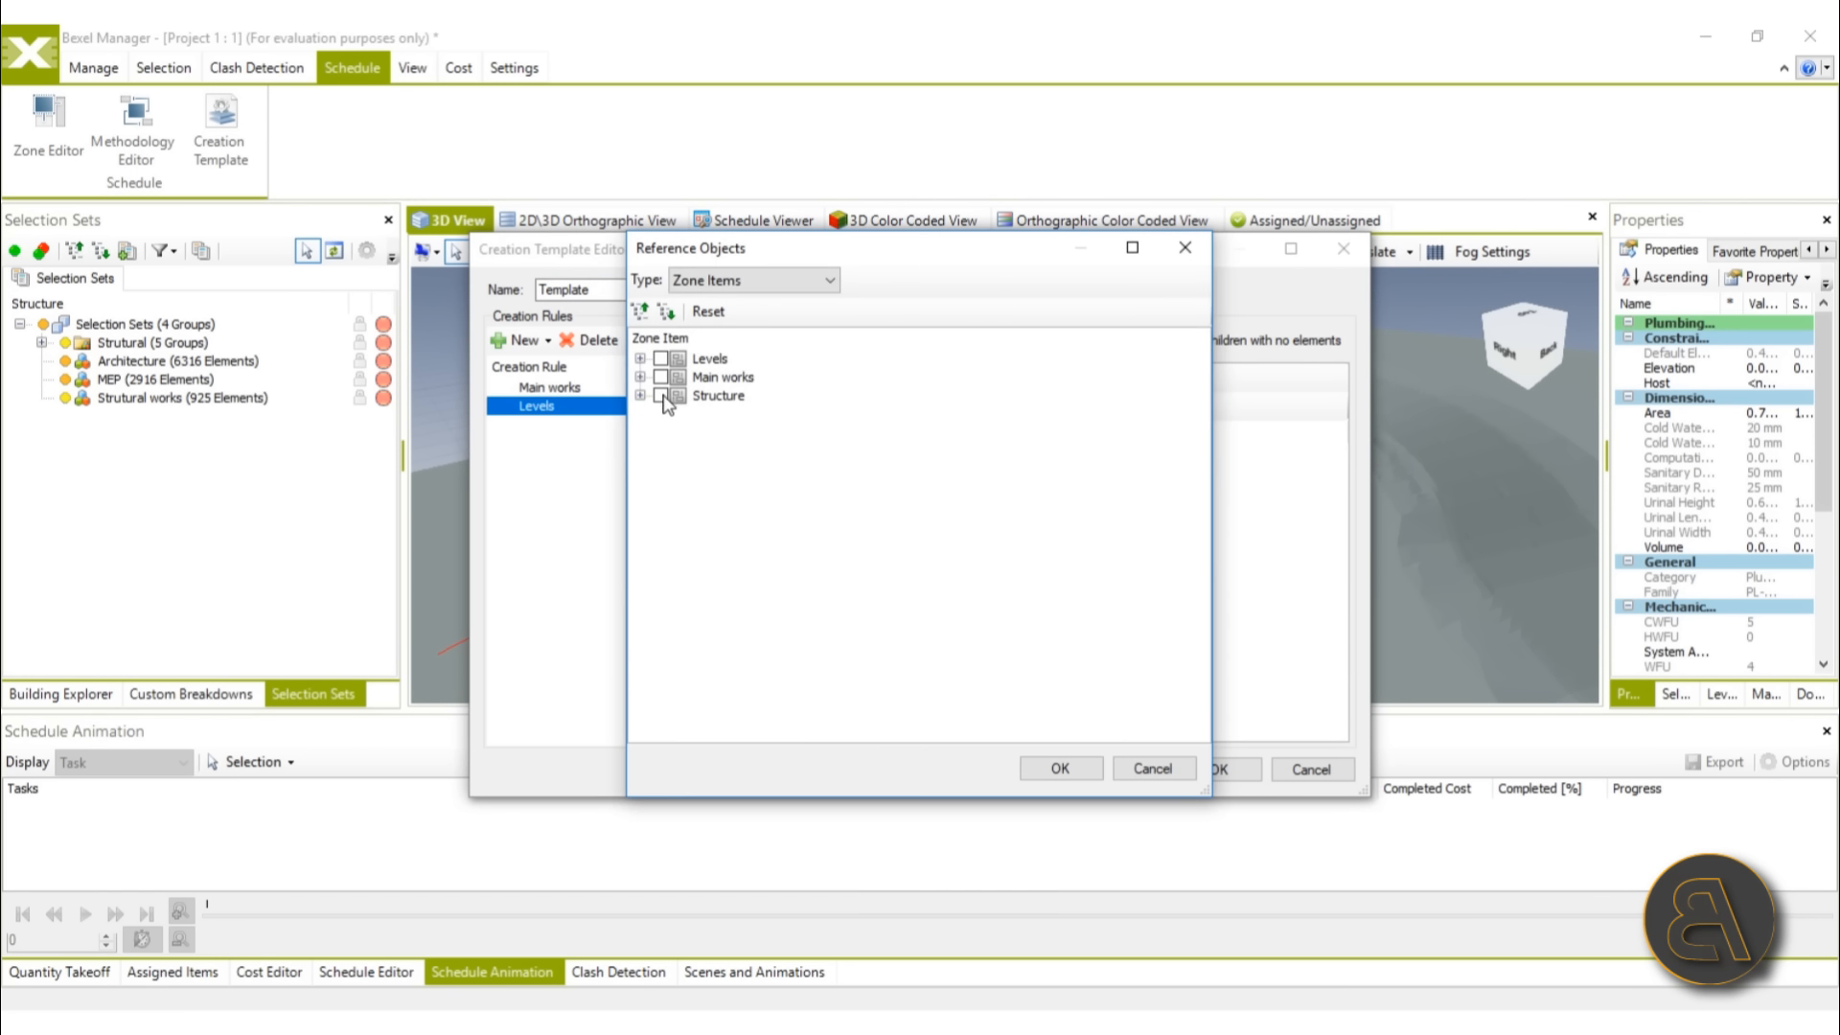
pyautogui.click(1060, 768)
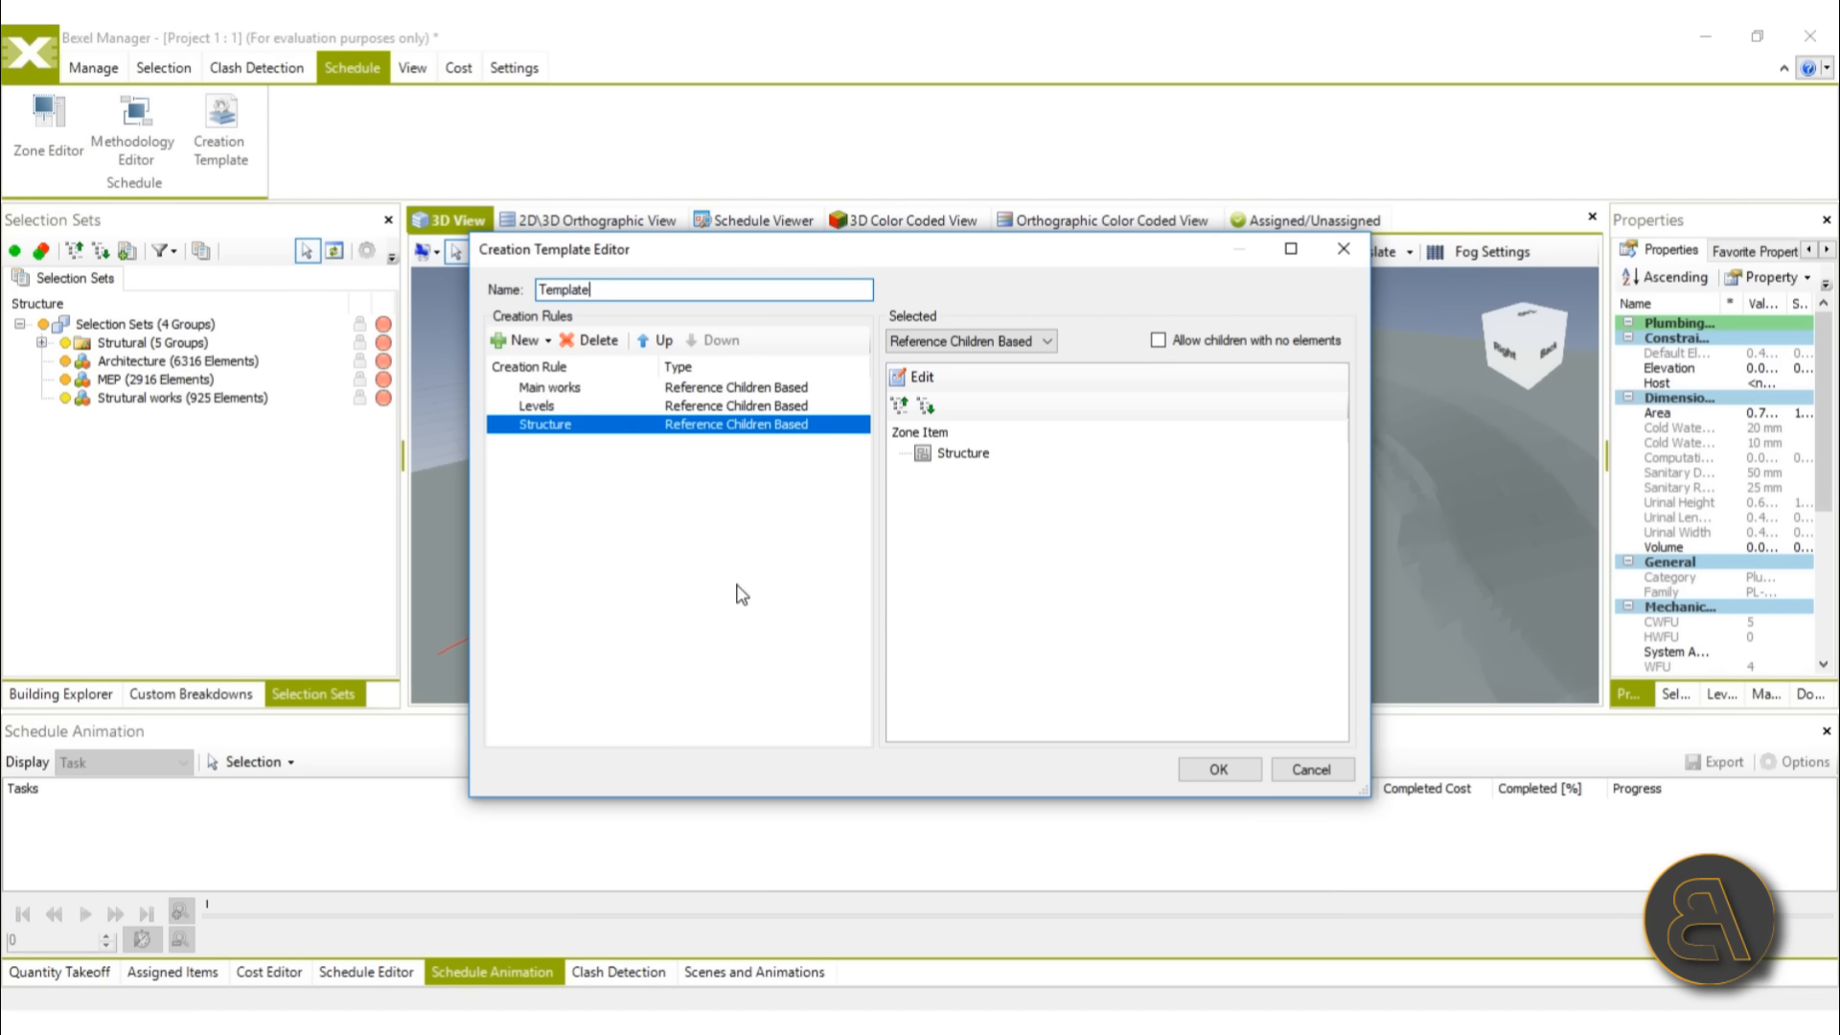
# Step: Review the Levels and Structure rules, save the creation template and close the Creation Template Manager
pyautogui.click(535, 406)
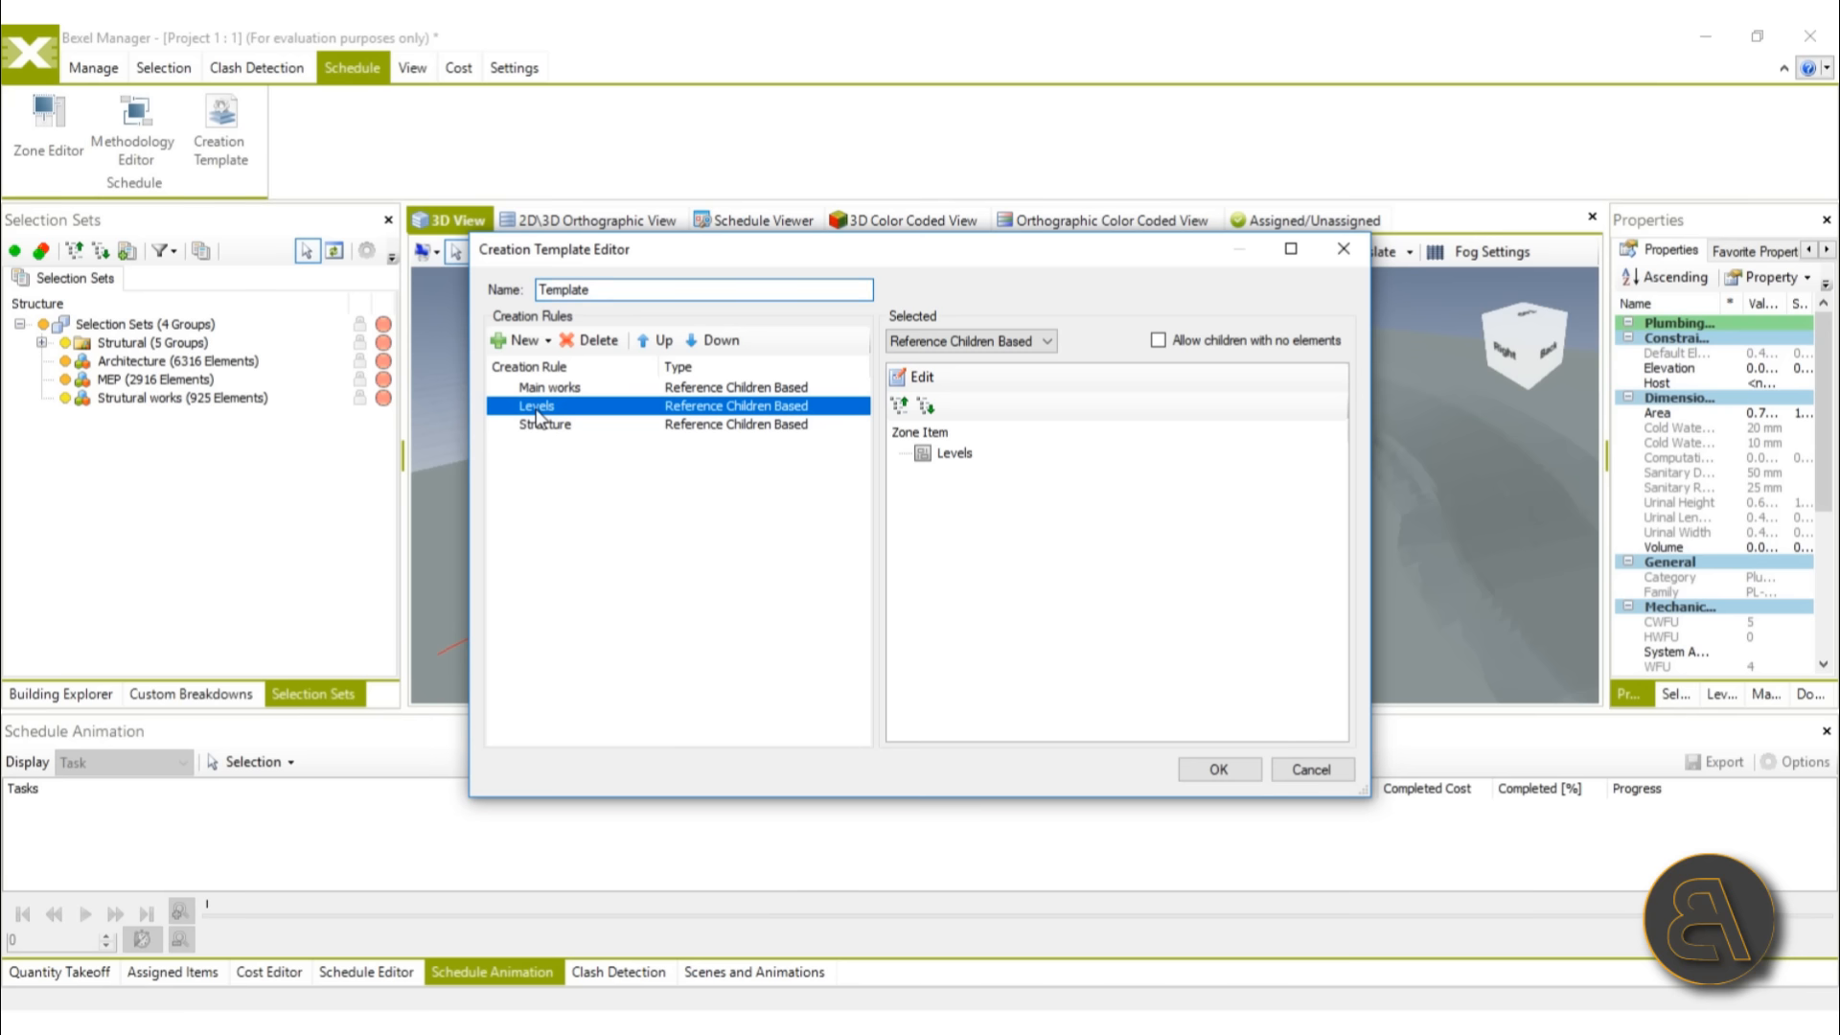
pyautogui.click(539, 423)
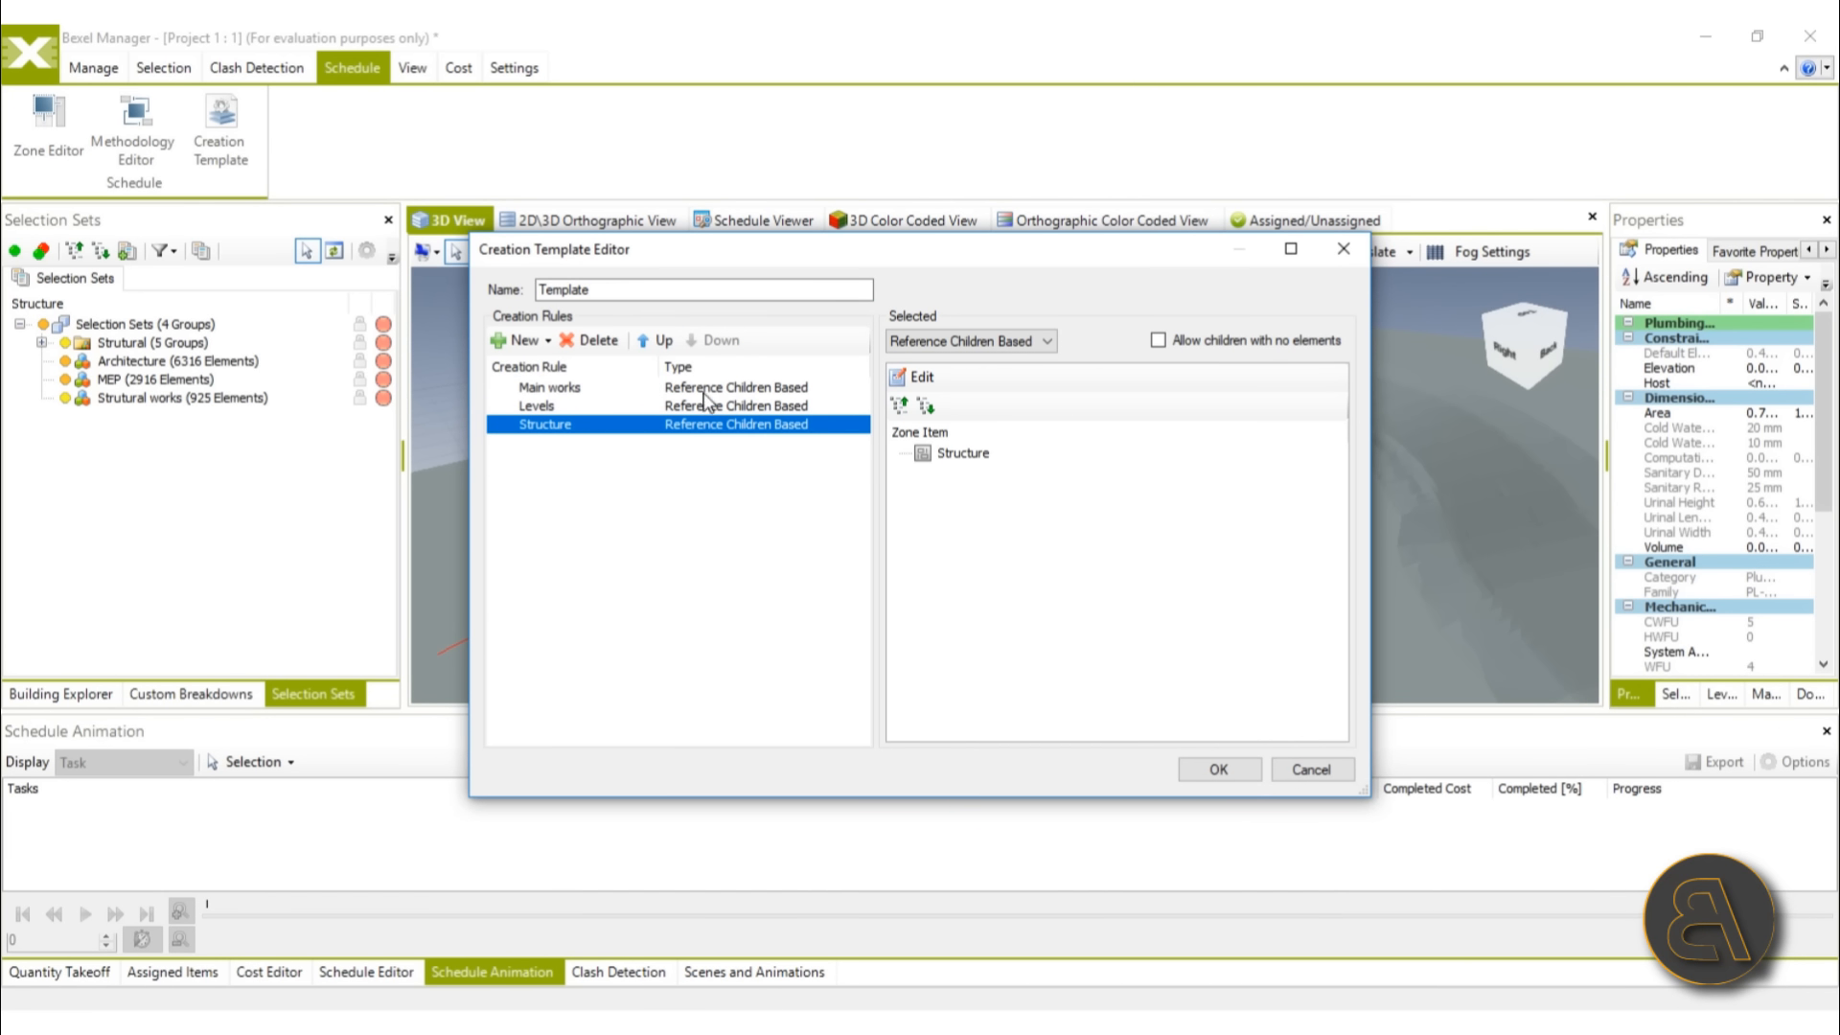
pyautogui.press('Up')
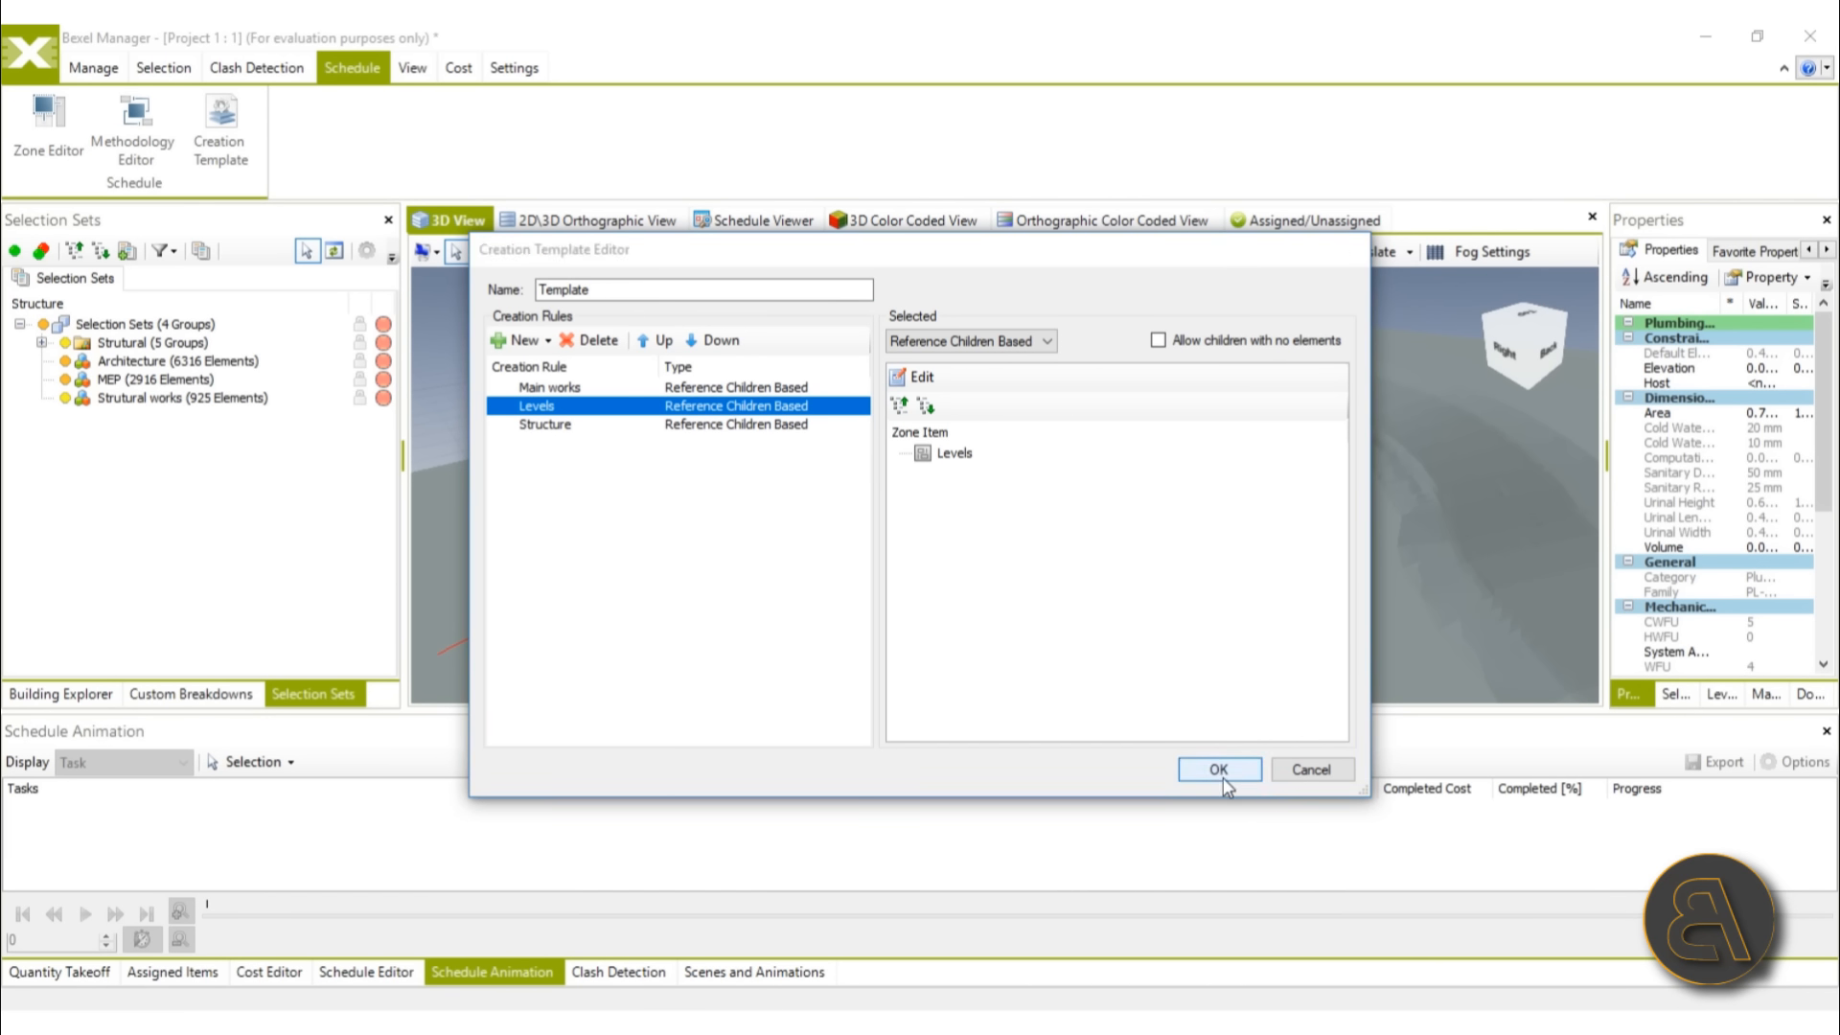
pyautogui.click(1221, 773)
pyautogui.click(1311, 770)
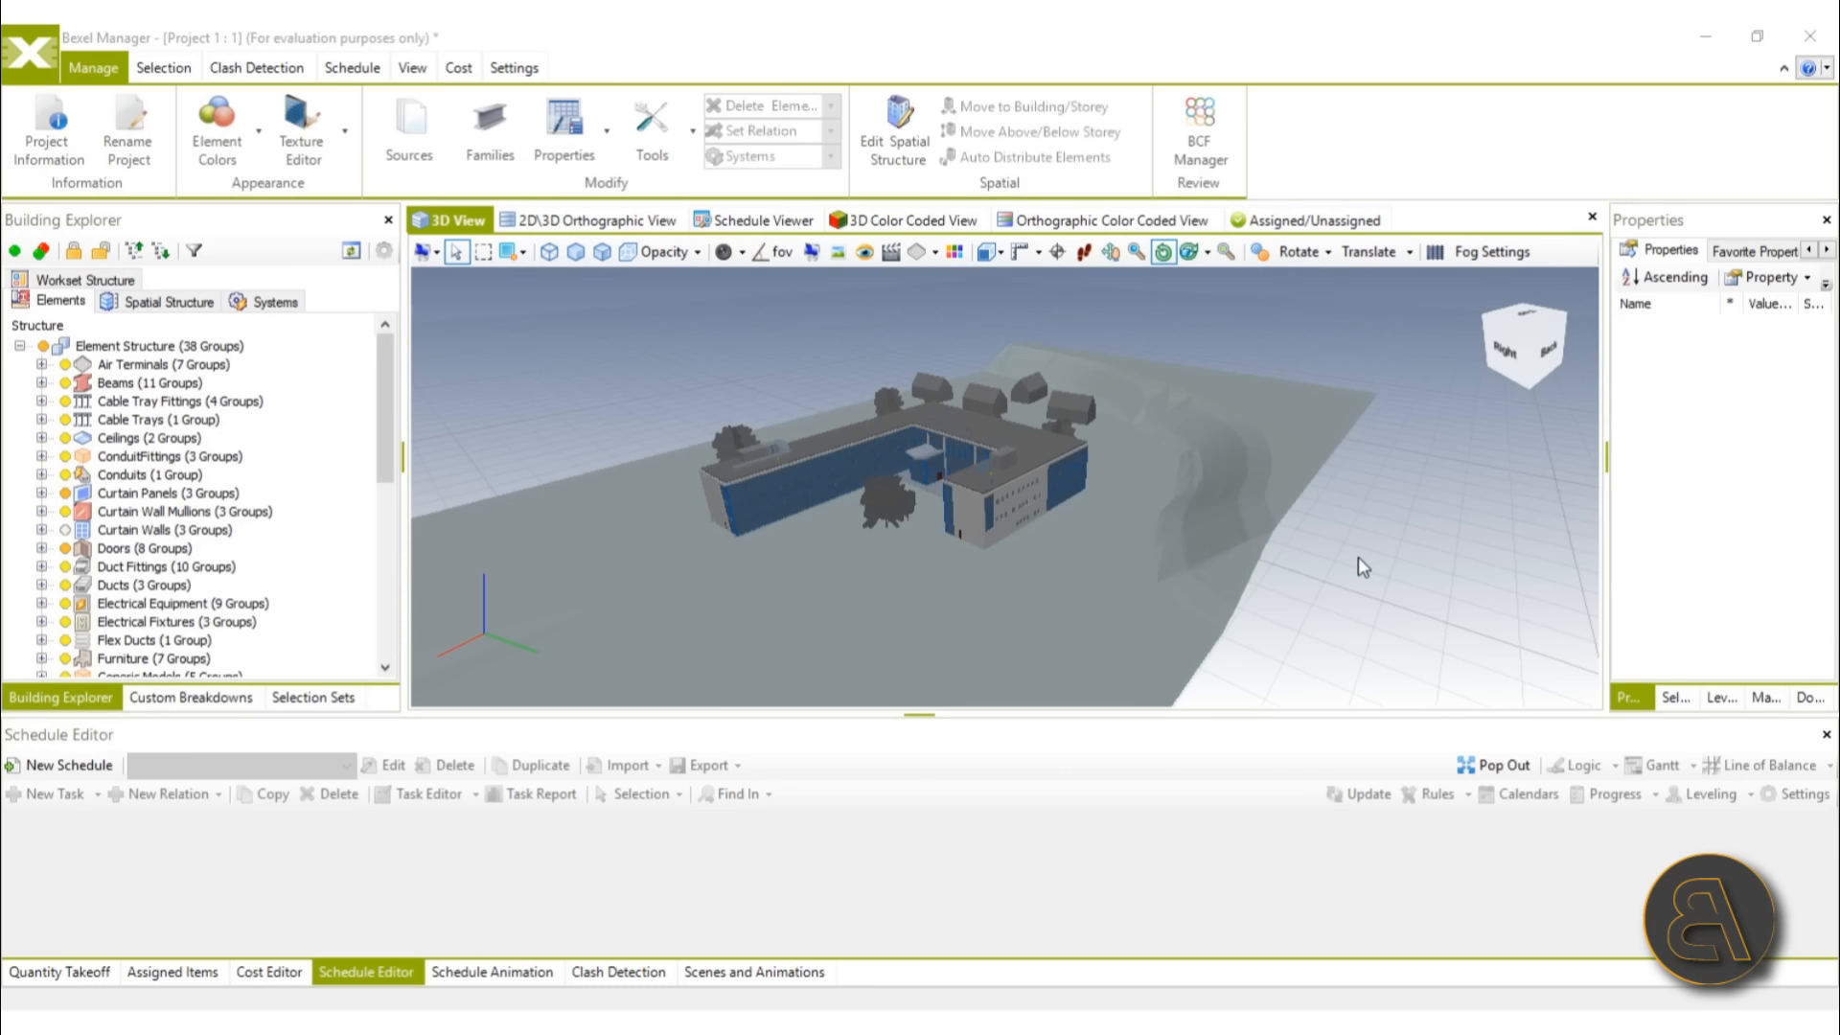
# Step: Create a new schedule named Schedule 1 with the Schedule Viewer showing, and display it as a Gantt chart
pyautogui.click(747, 223)
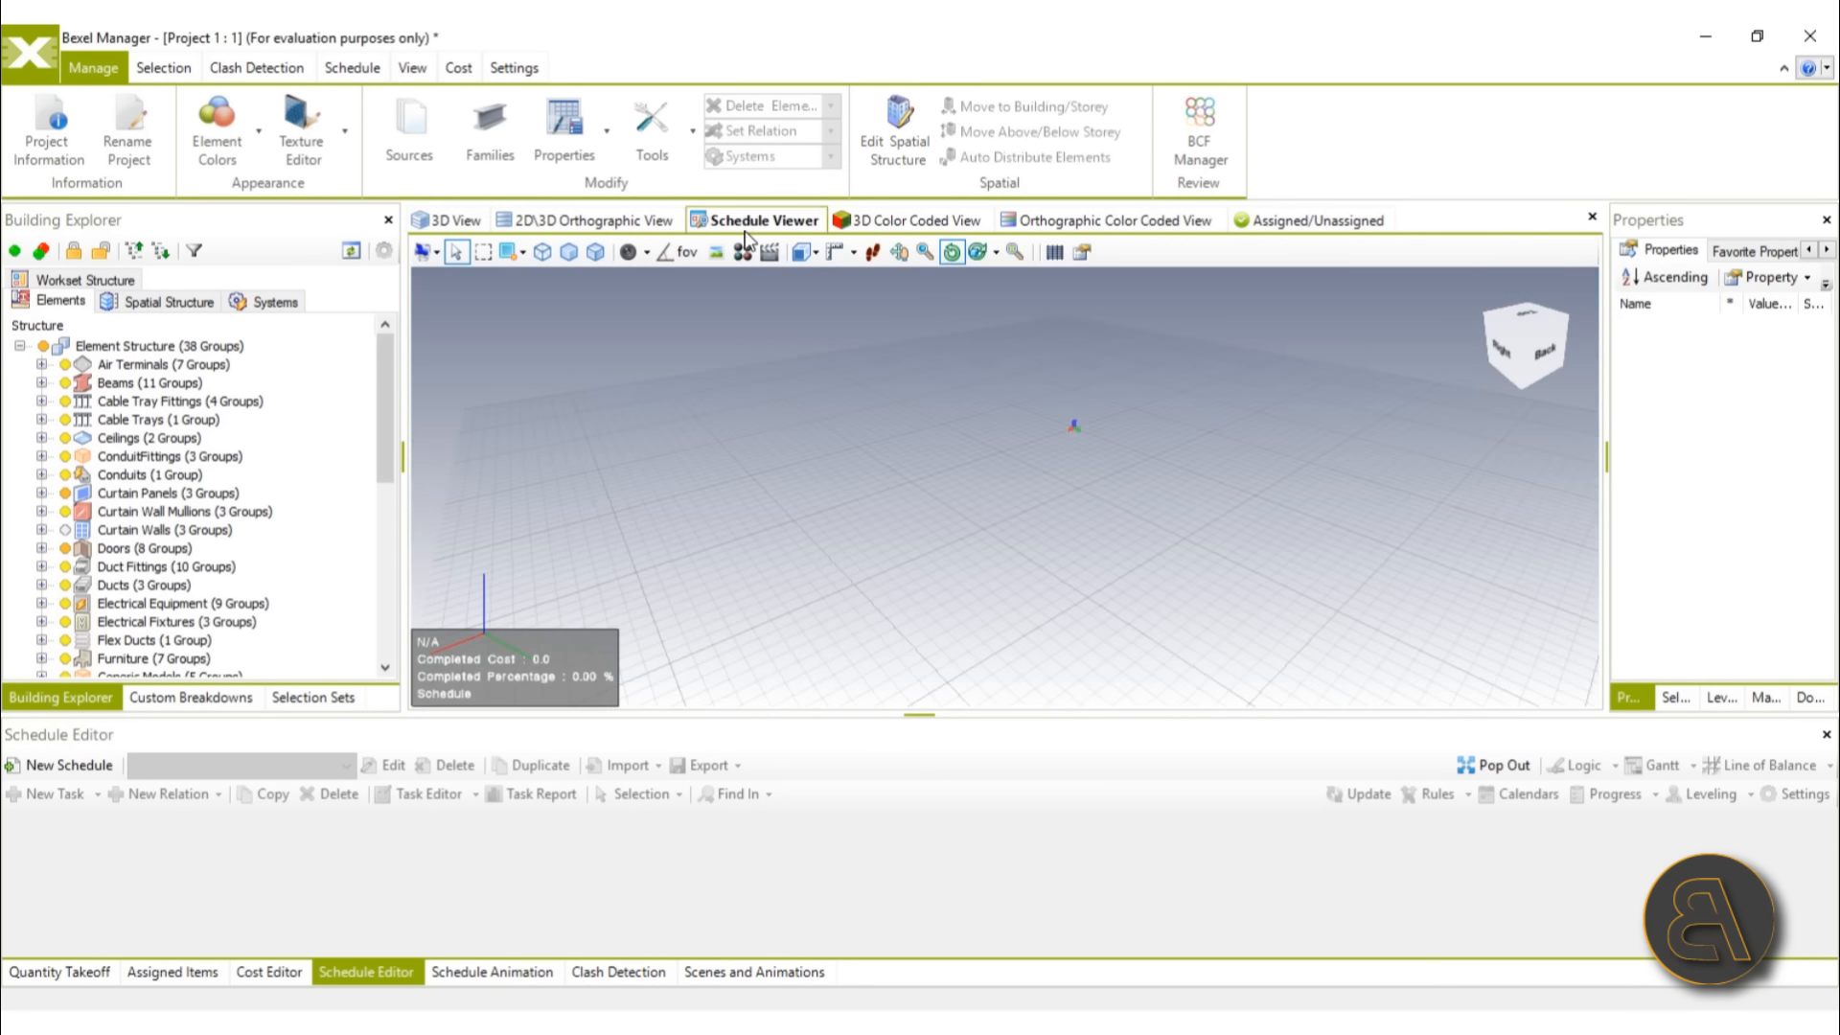
pyautogui.click(57, 766)
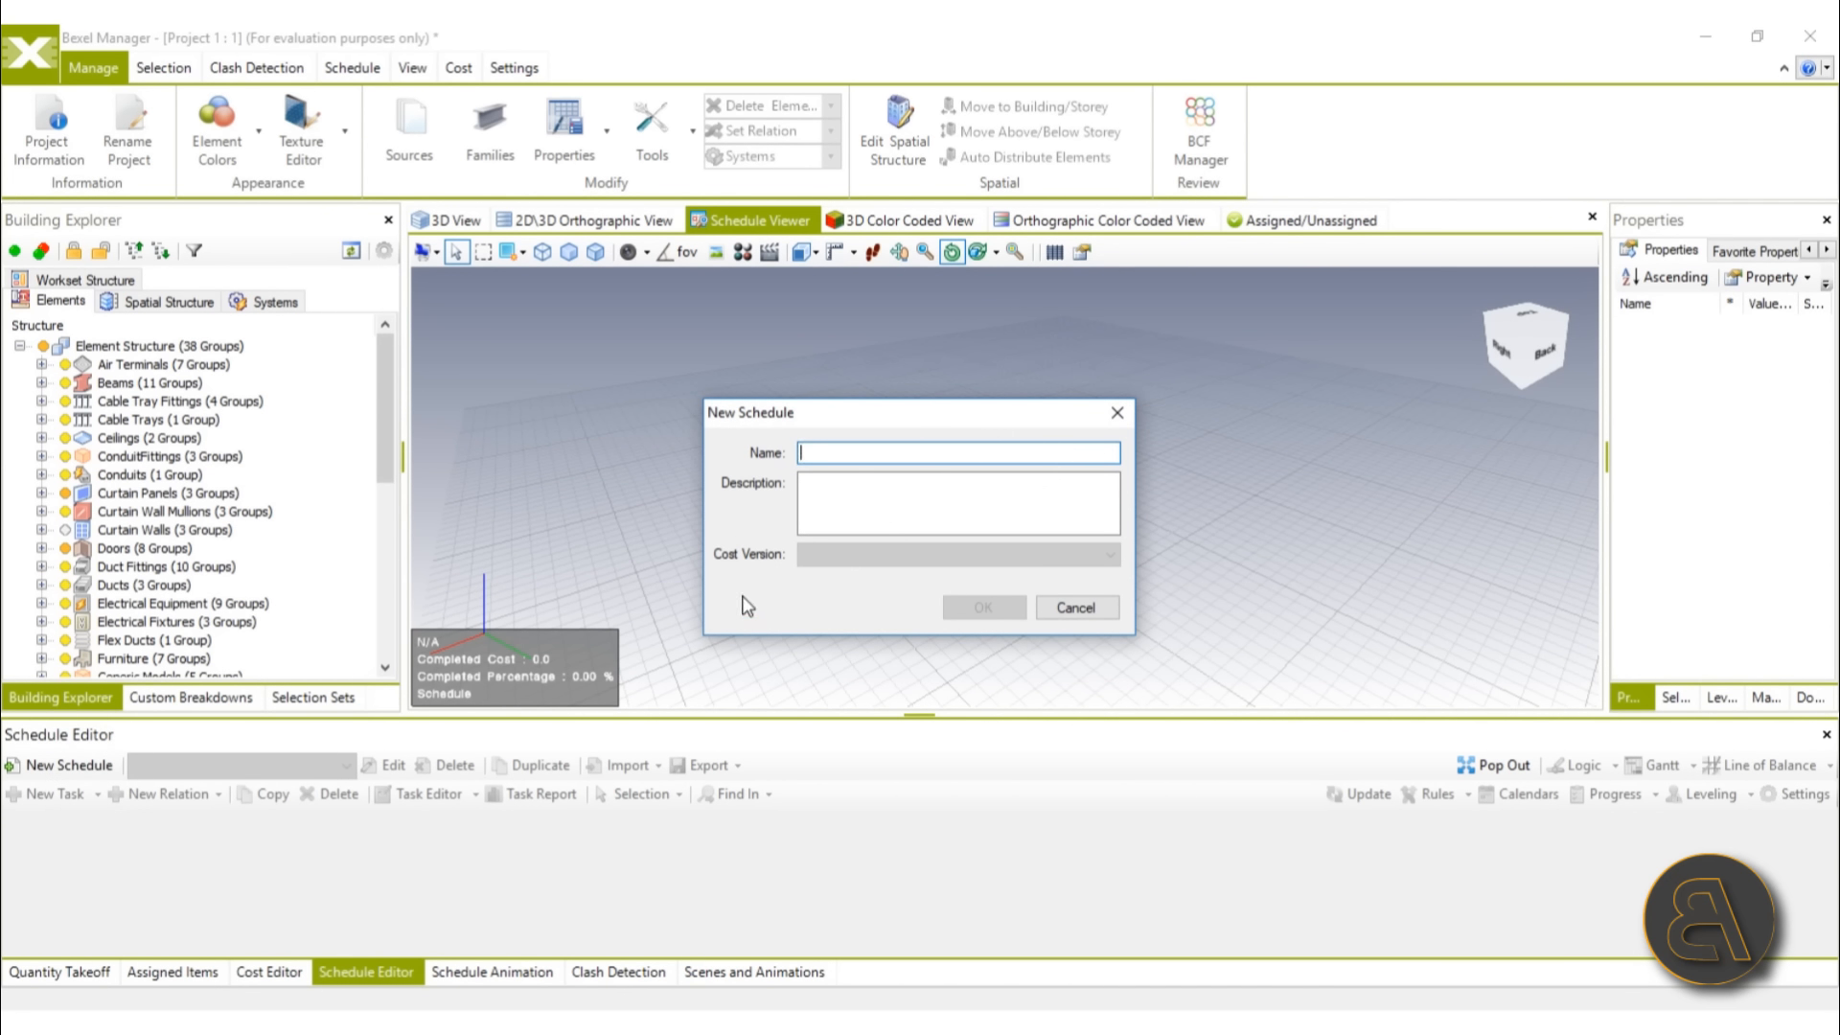
pyautogui.write('Schedule 1')
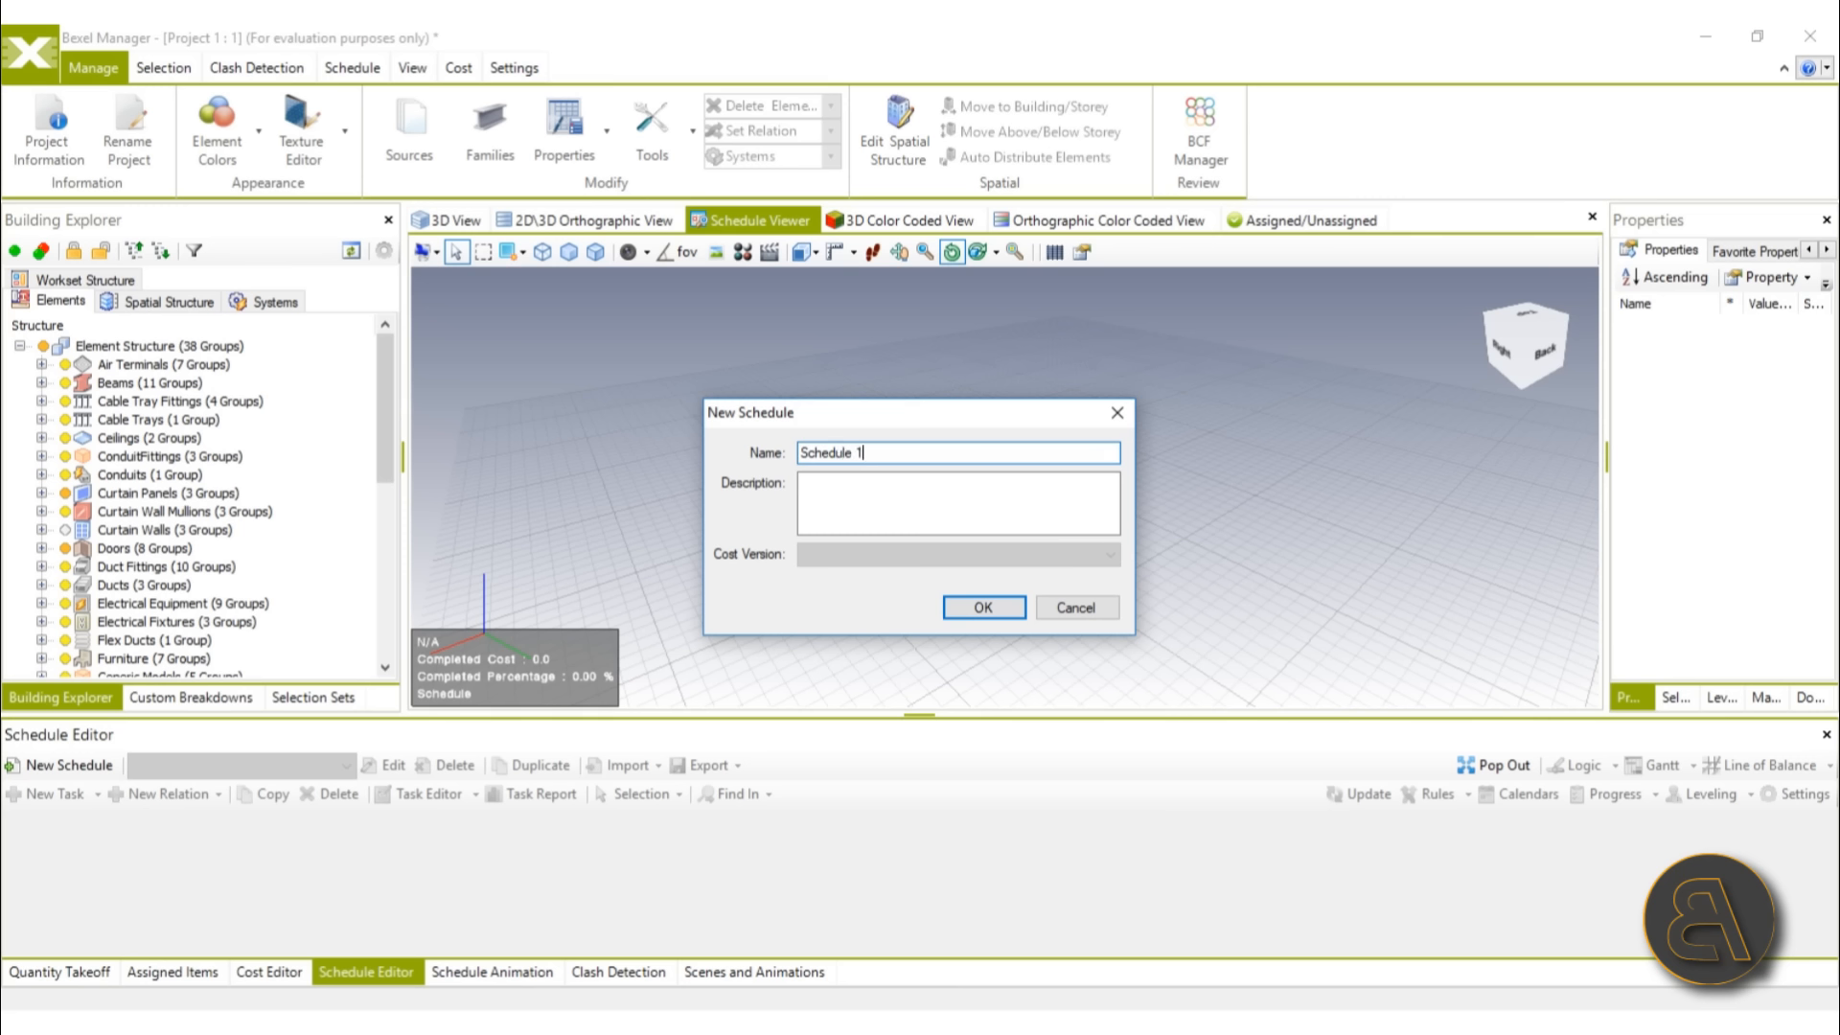
pyautogui.press('Return')
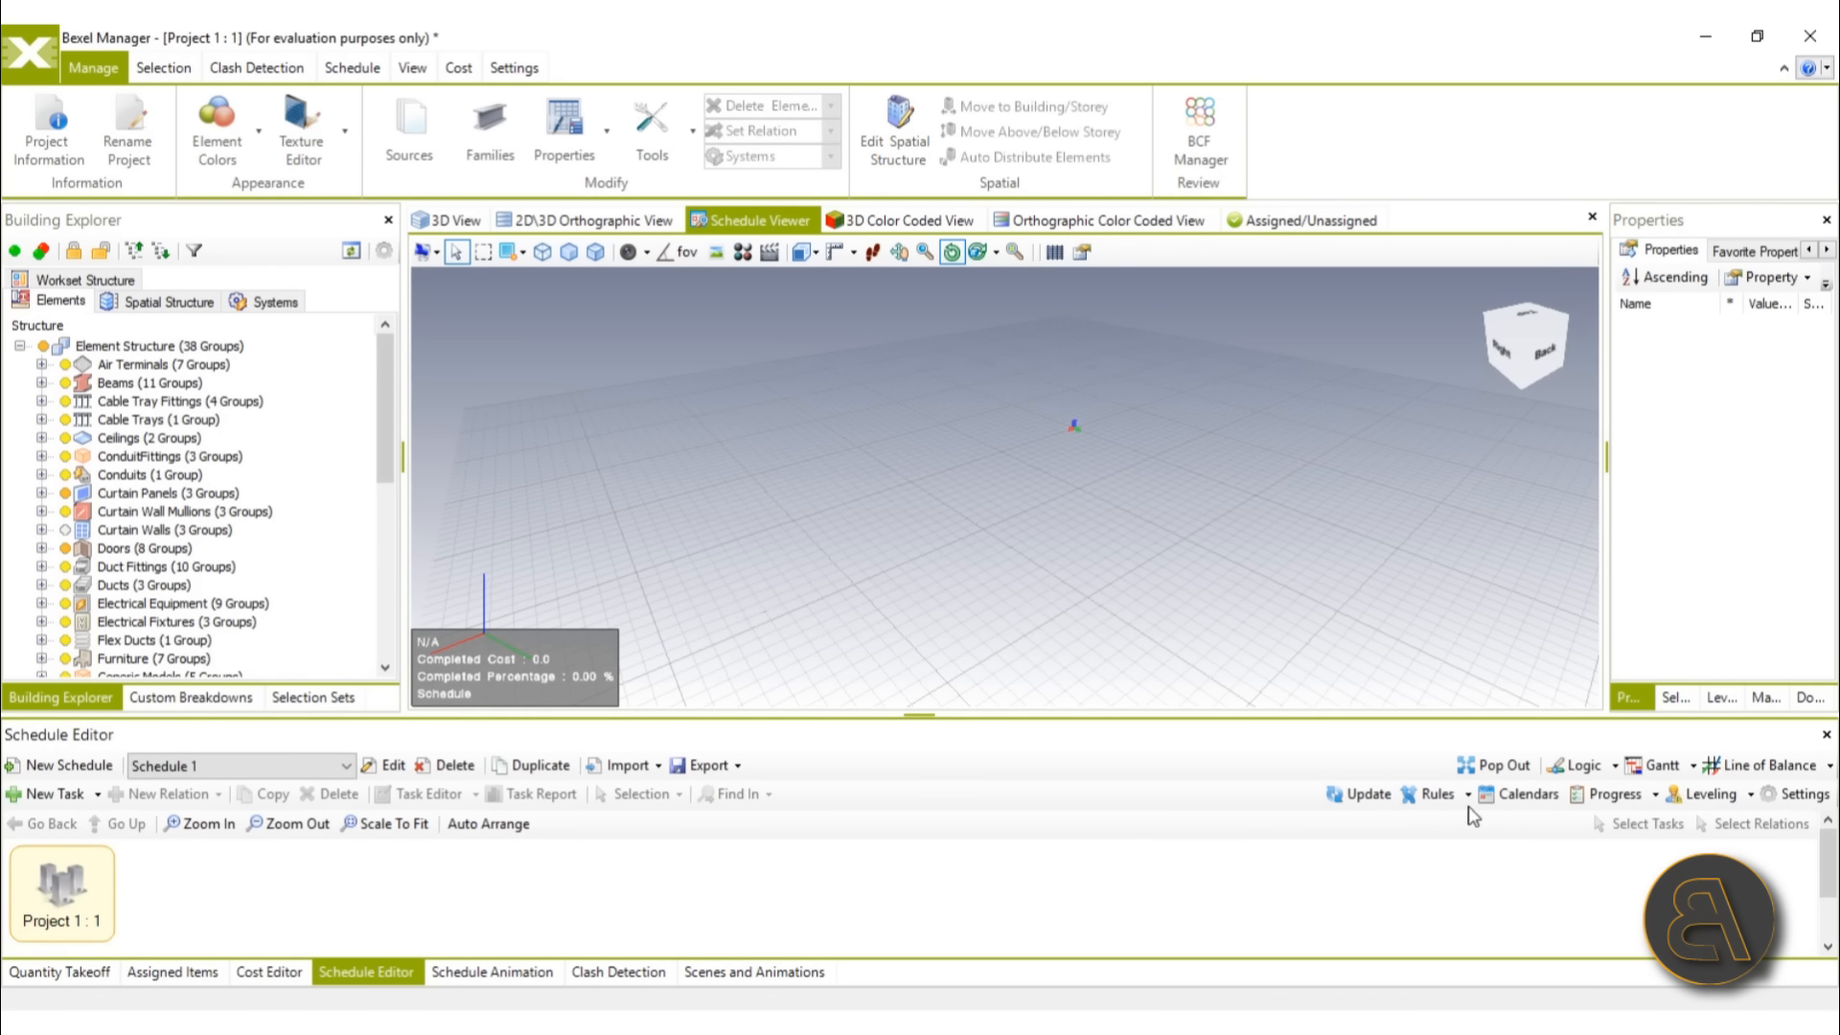
pyautogui.click(1663, 765)
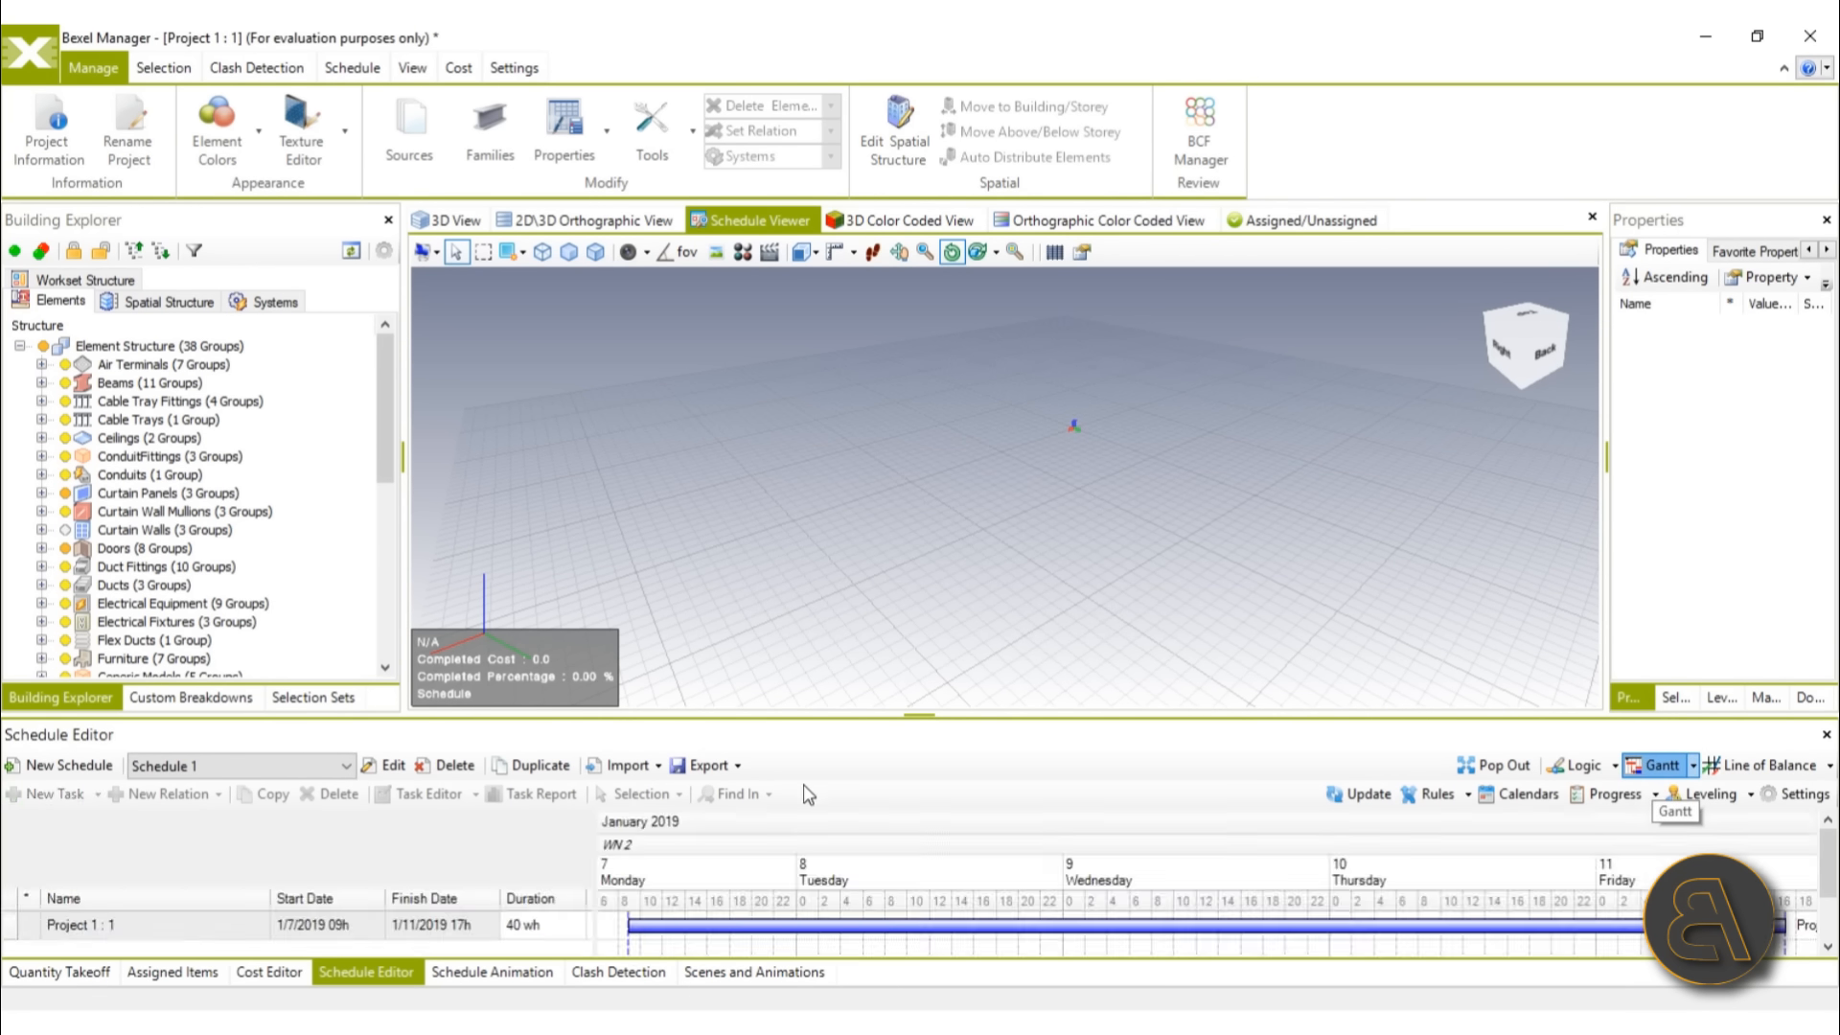
pyautogui.scroll(-1, 690, 896)
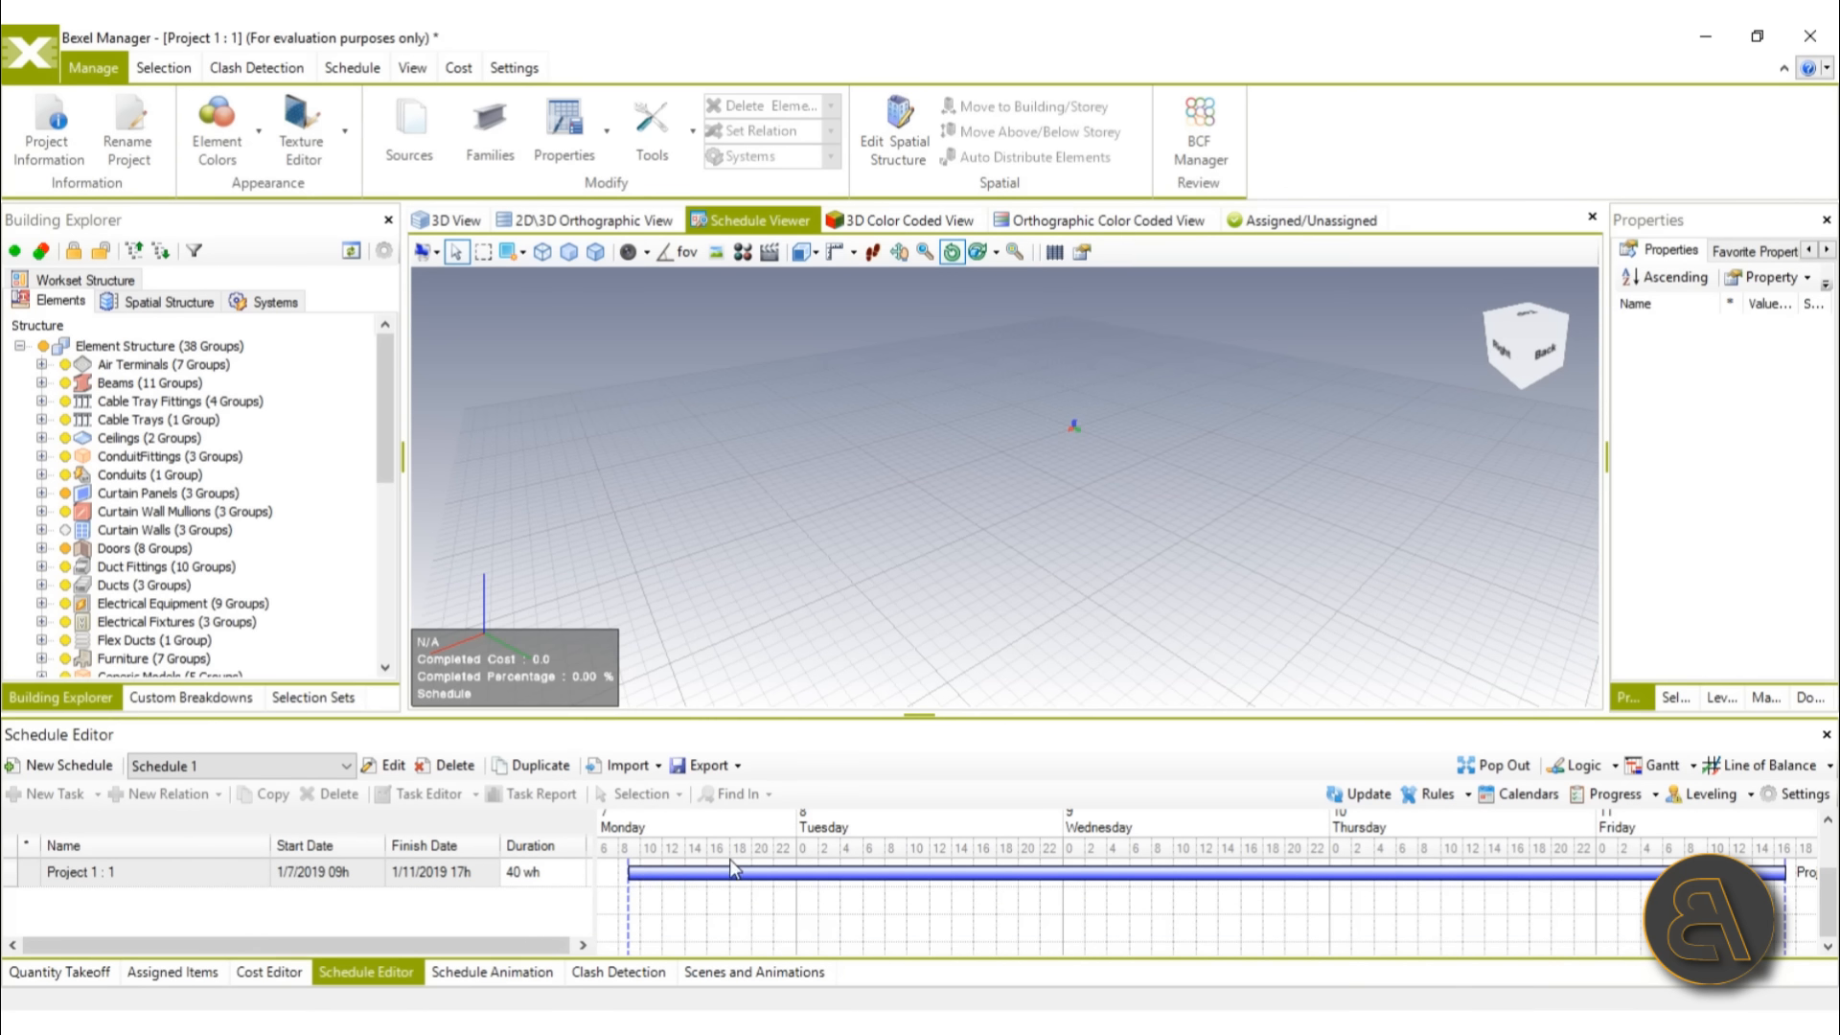
# Step: Generate tasks under Project 1 : 1 with the Creation Wizard, using the saved creation template named Template
pyautogui.click(379, 74)
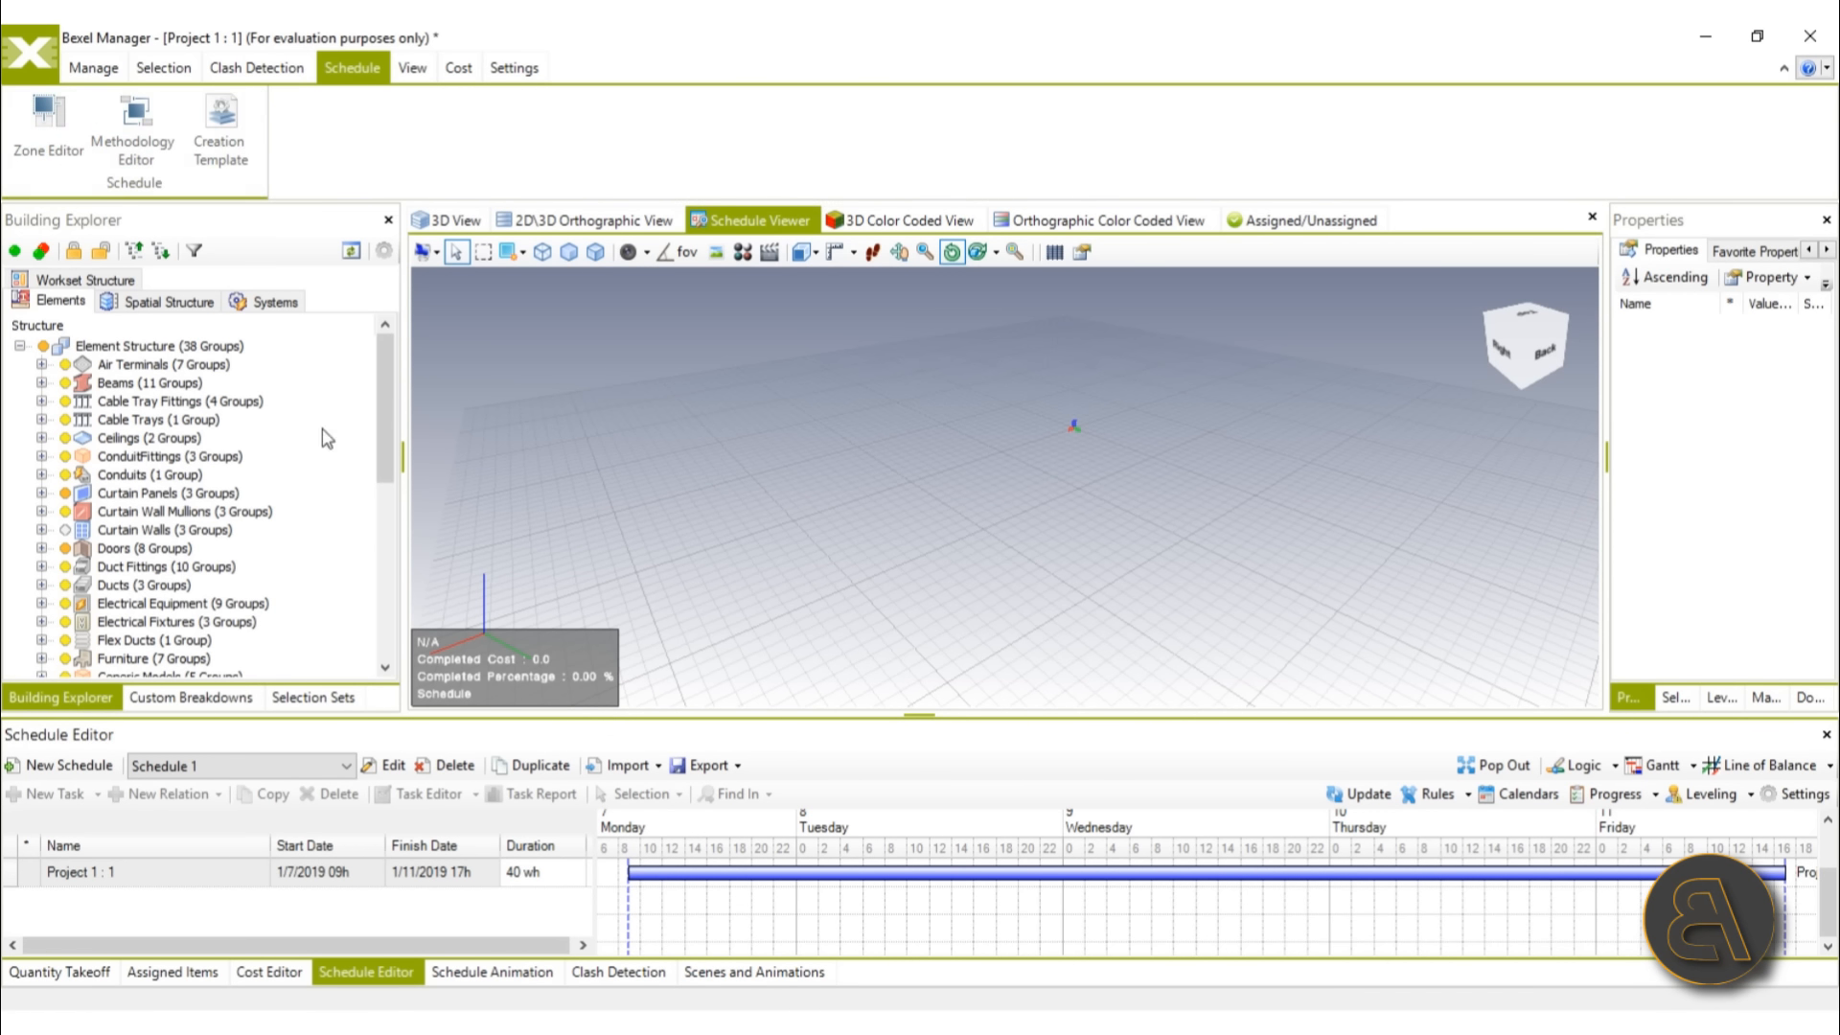
pyautogui.rightClick(96, 884)
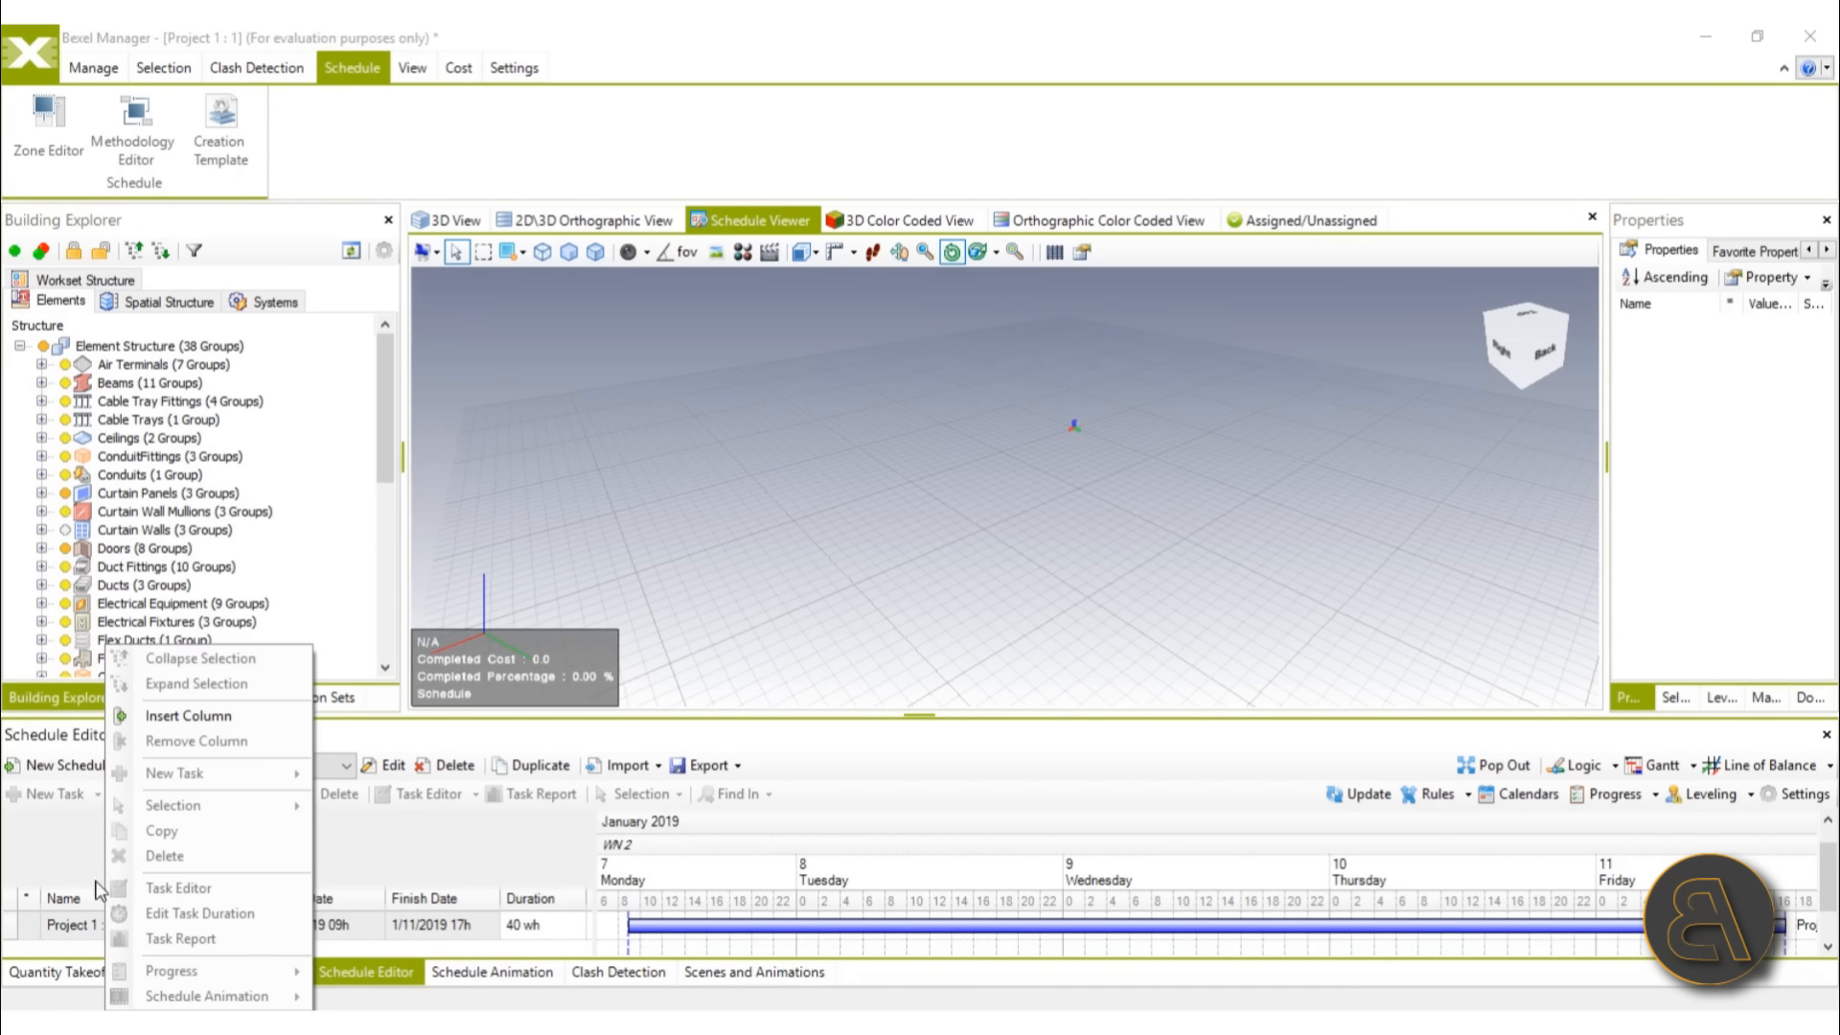
pyautogui.rightClick(75, 939)
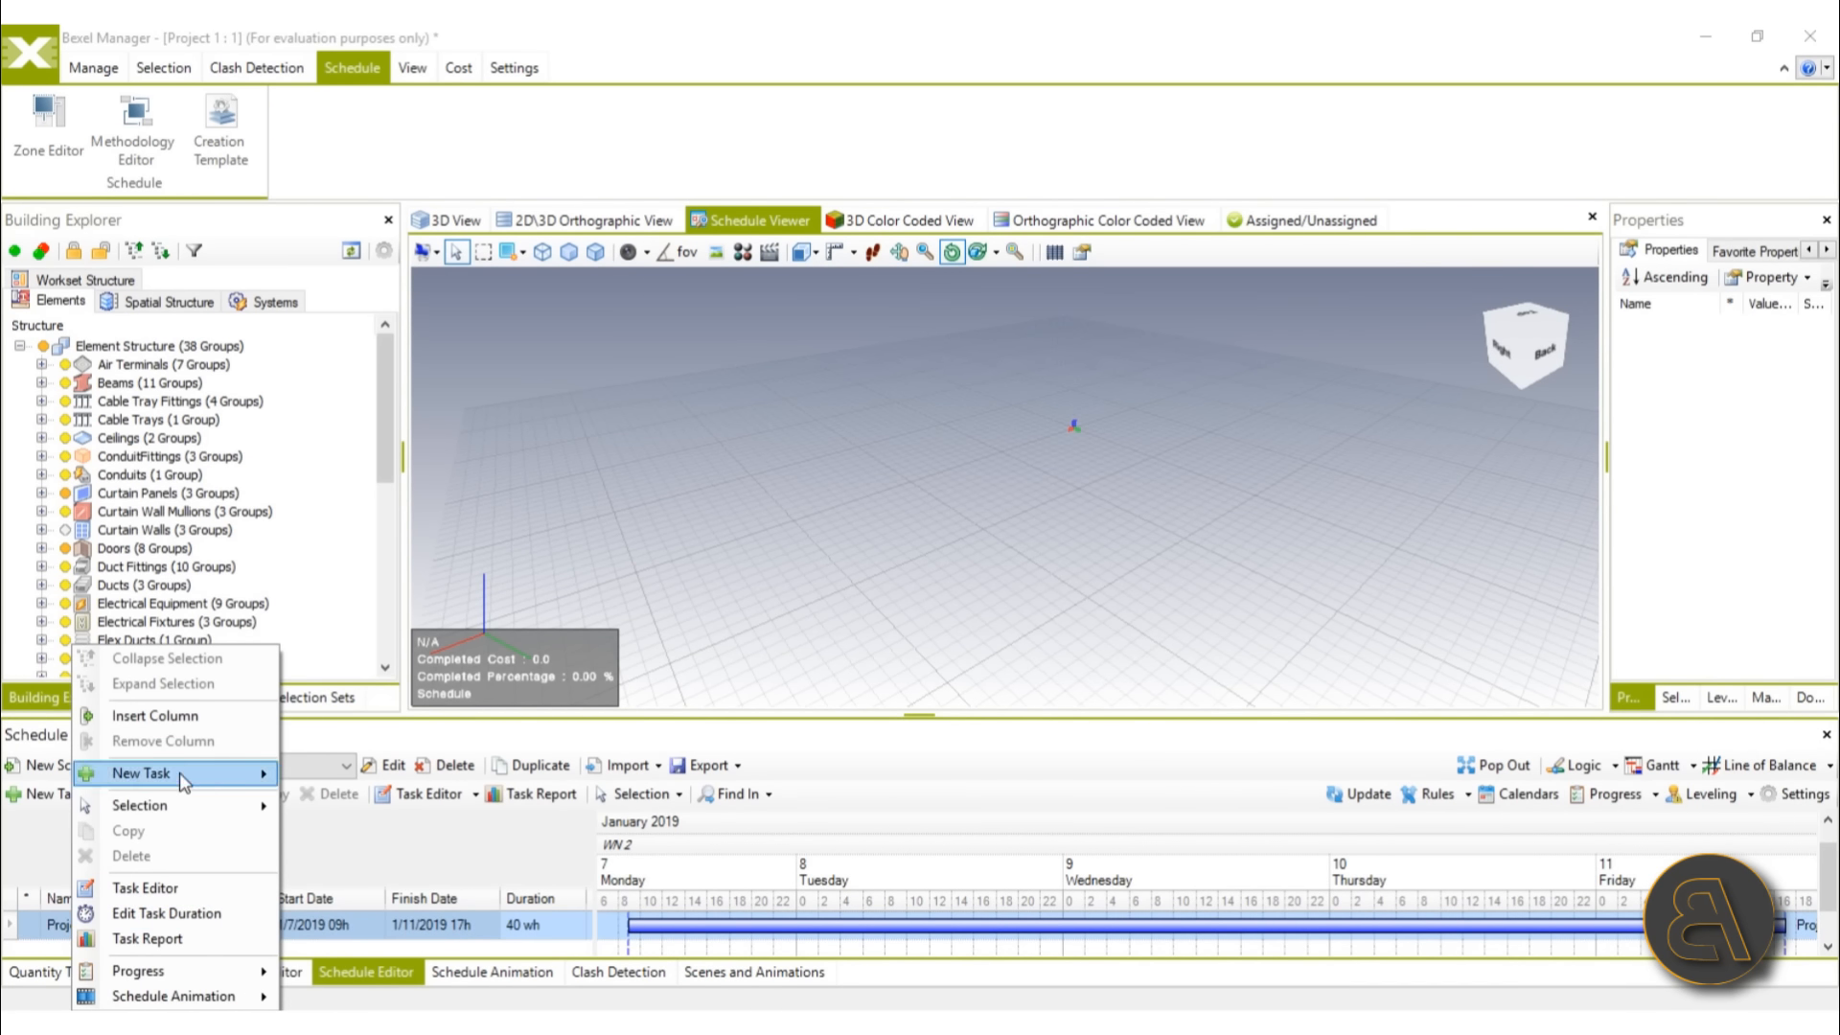
pyautogui.moveTo(180, 772)
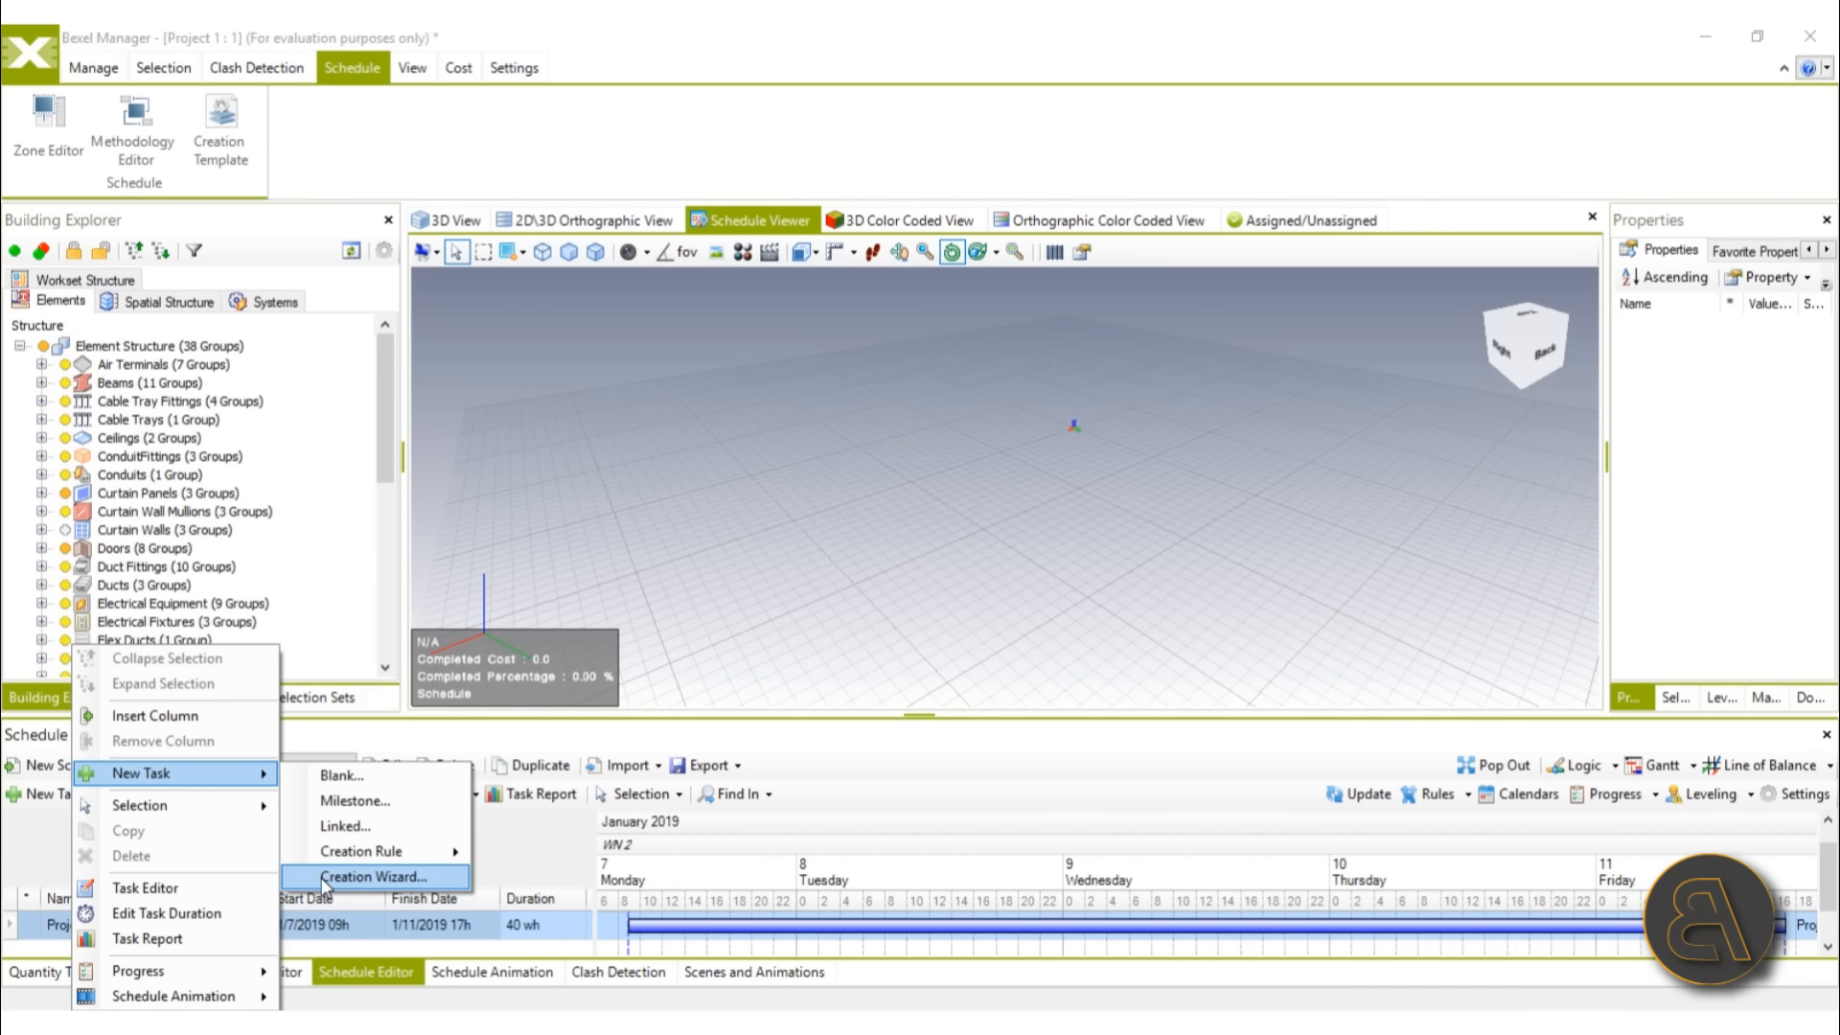
pyautogui.click(376, 878)
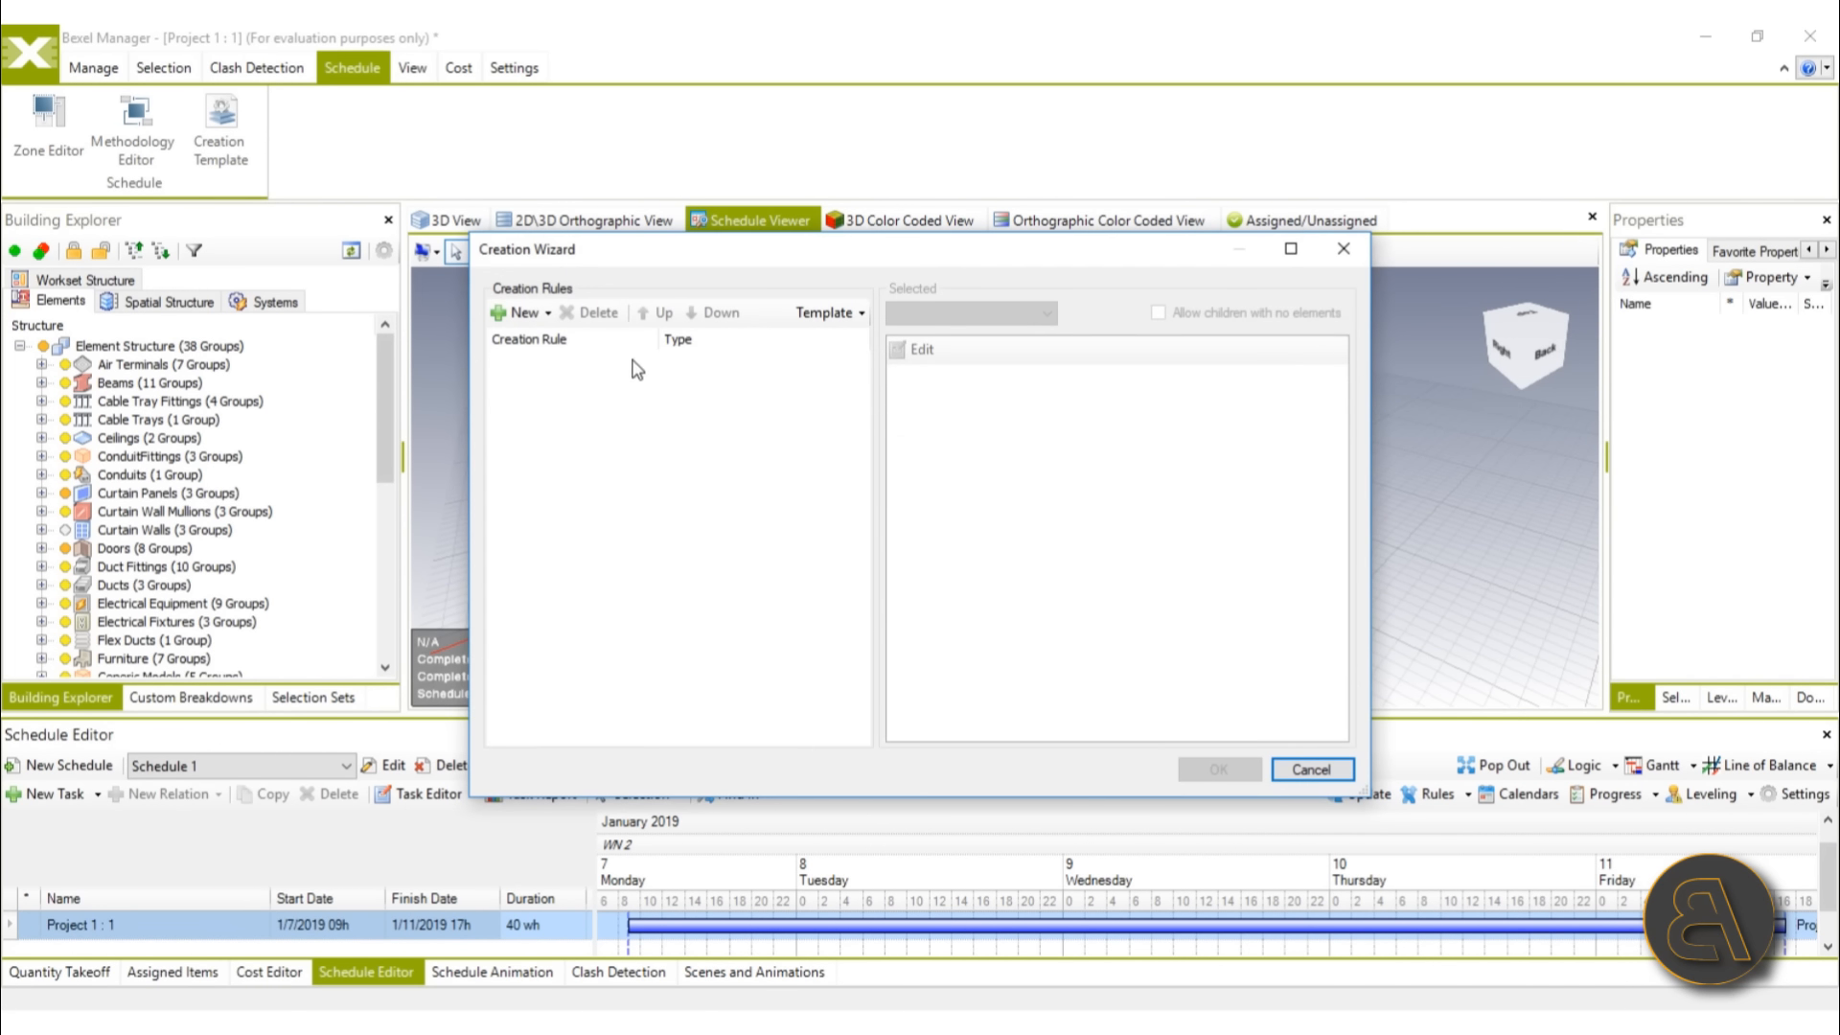
pyautogui.click(823, 314)
pyautogui.click(848, 361)
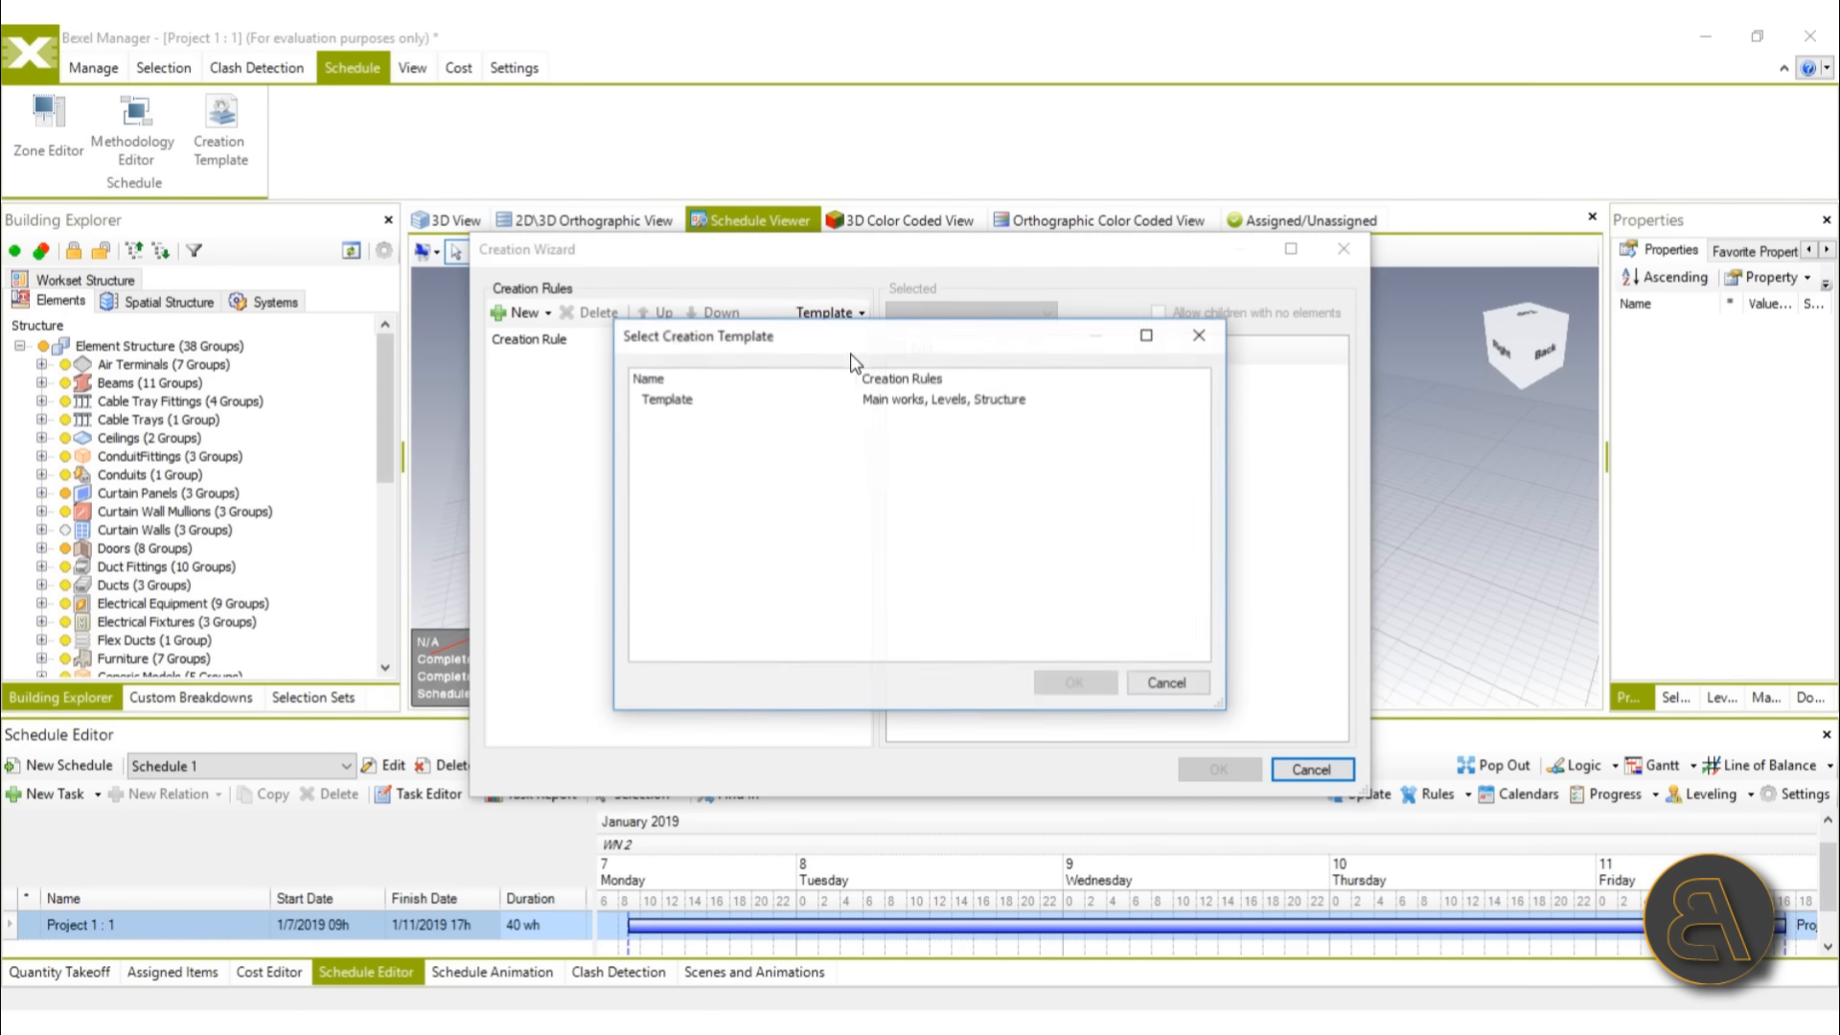
pyautogui.click(720, 401)
pyautogui.click(1069, 683)
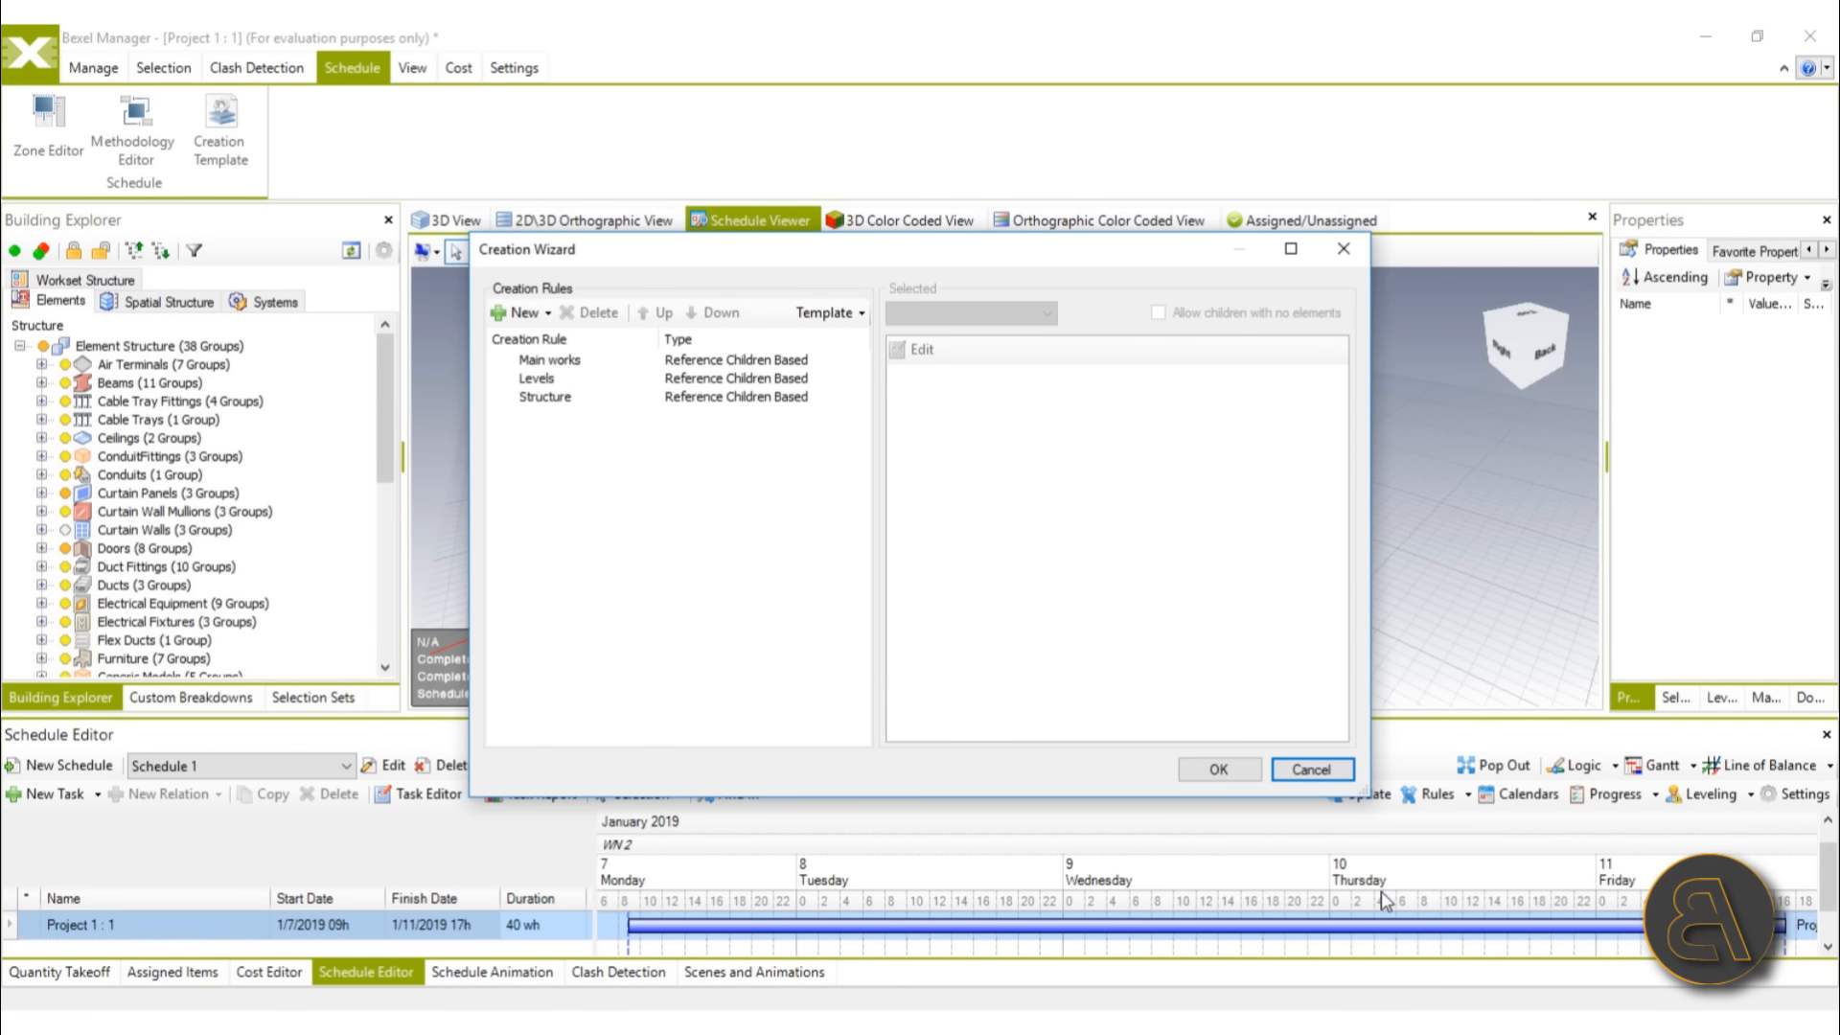
pyautogui.click(1217, 769)
# Step: Enlarge the Schedule Editor, then expand all generated tasks and scale the Gantt chart to fit
pyautogui.scroll(-2, 455, 896)
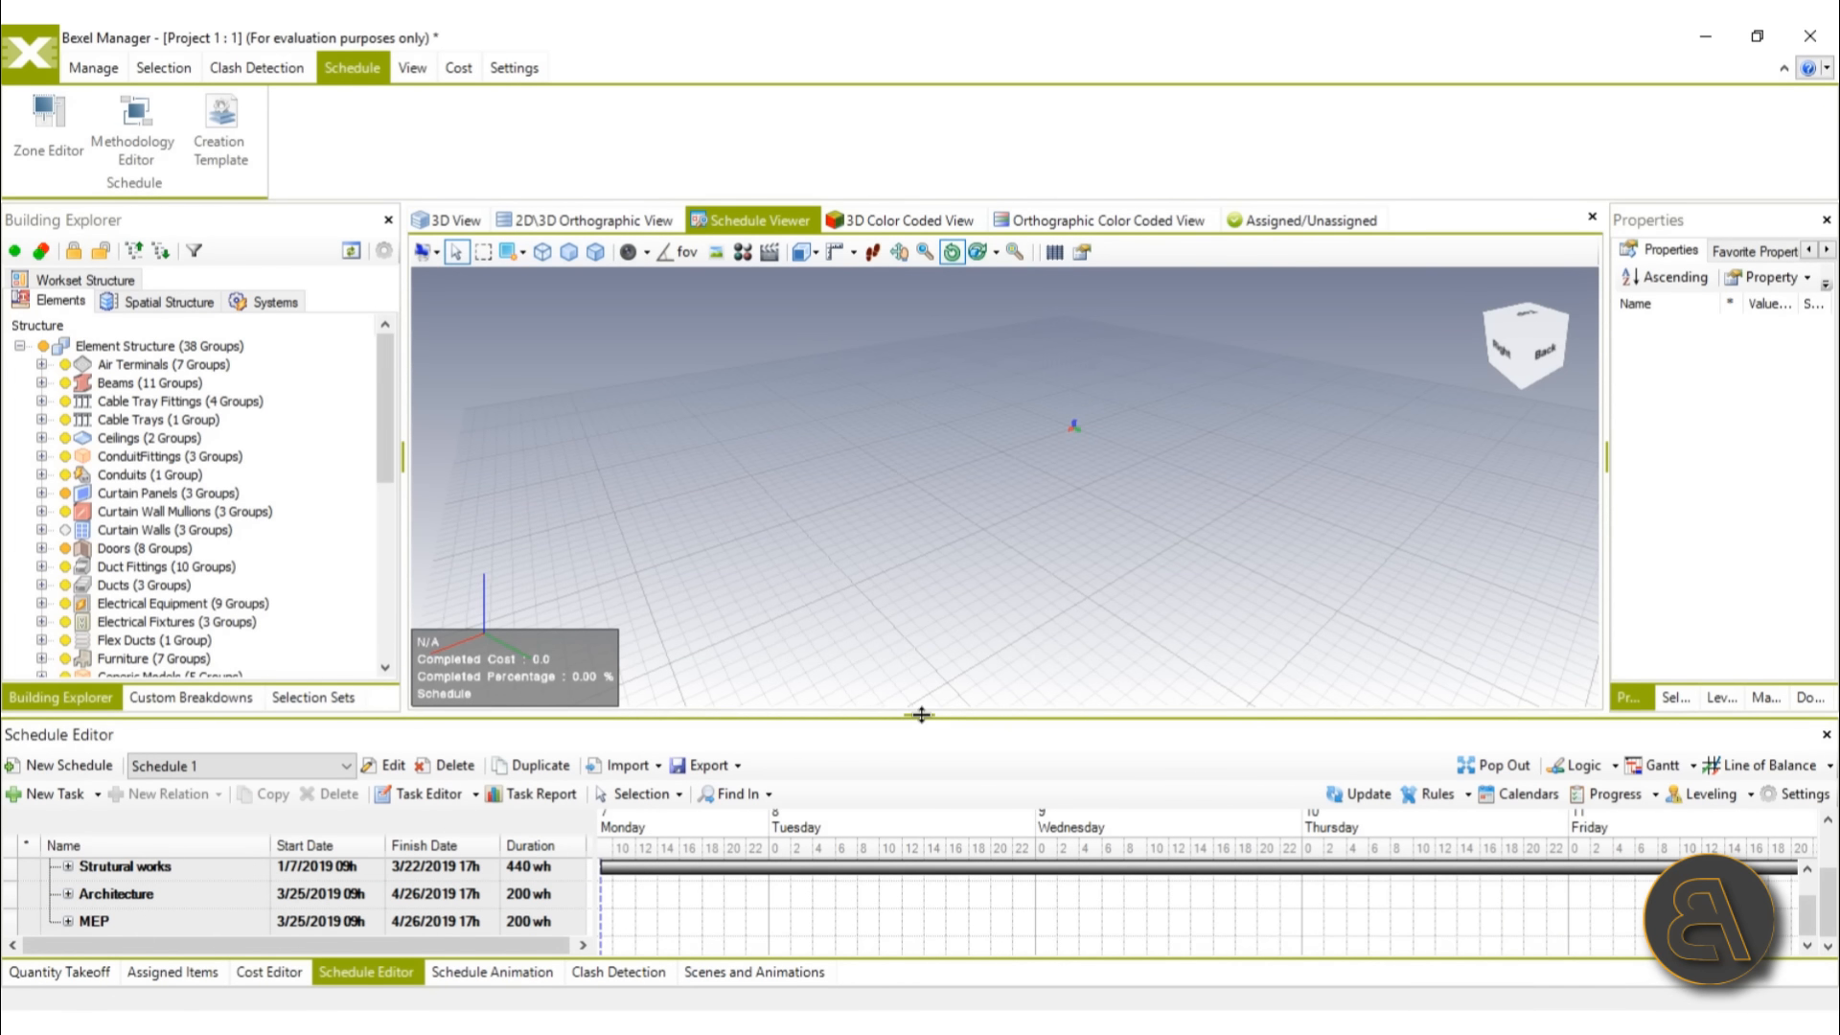
pyautogui.moveTo(943, 538); pyautogui.dragTo(948, 439)
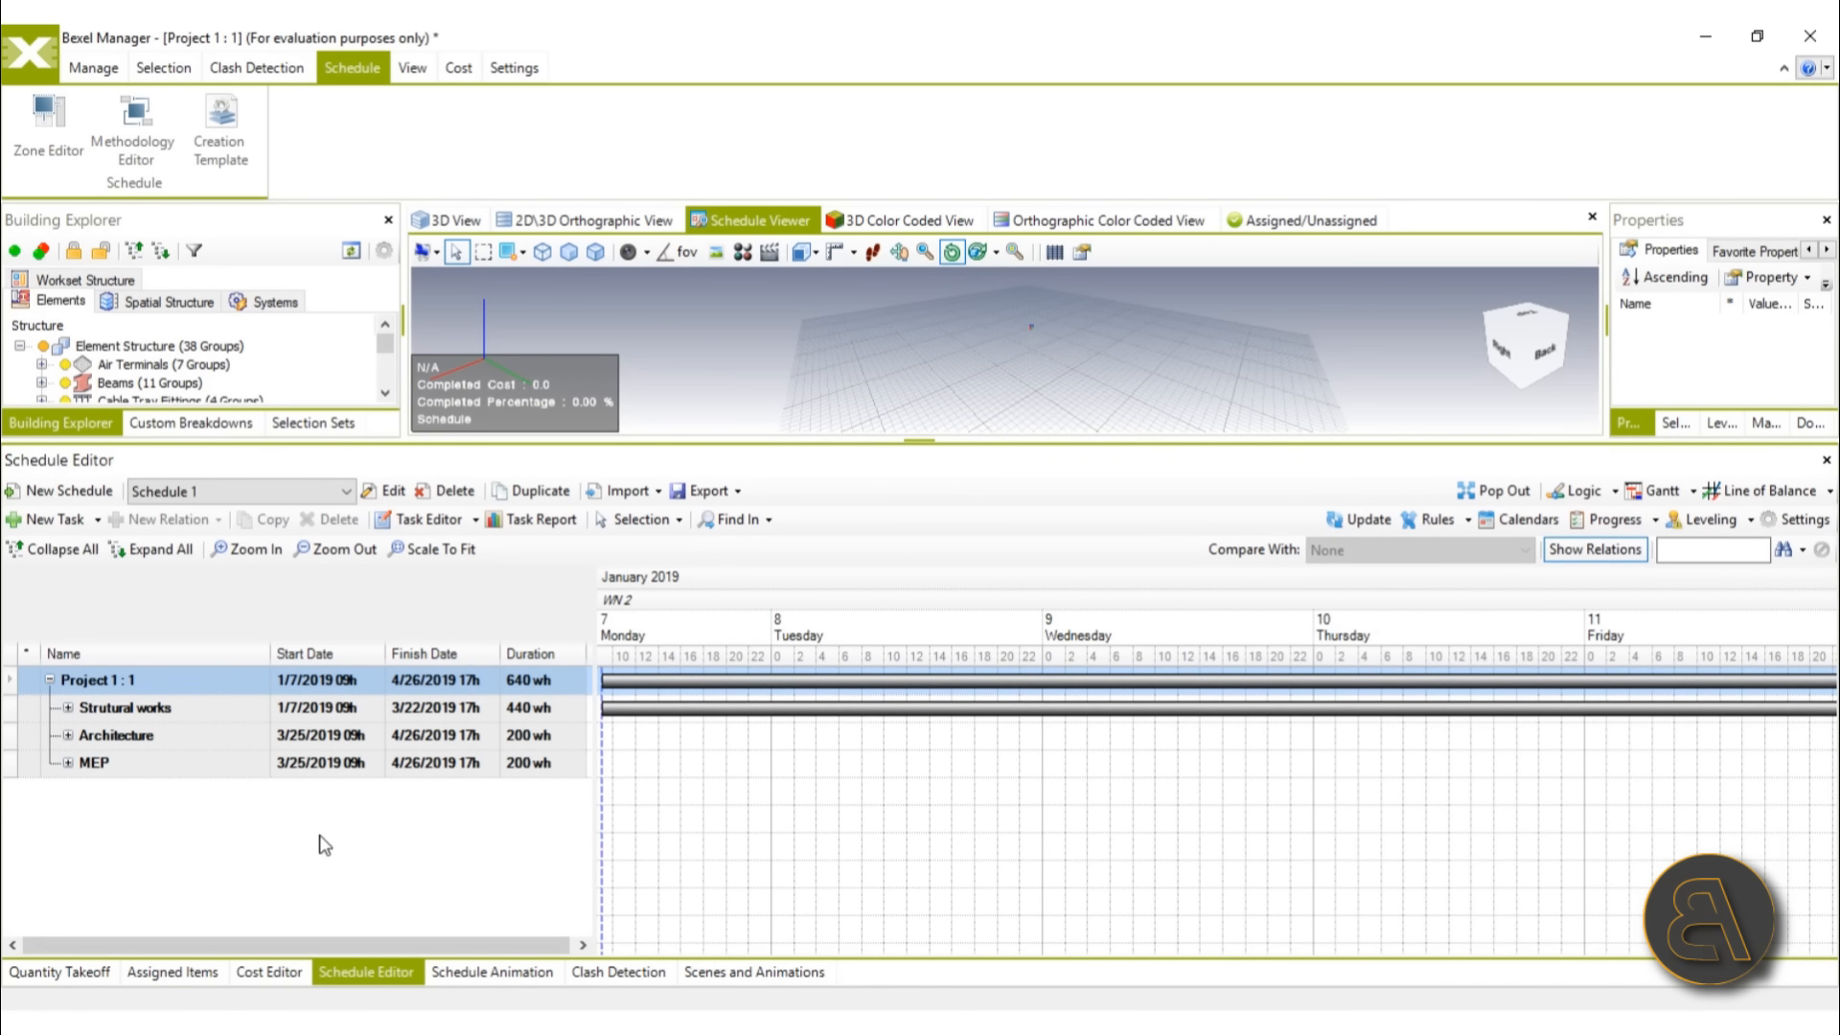
pyautogui.click(69, 707)
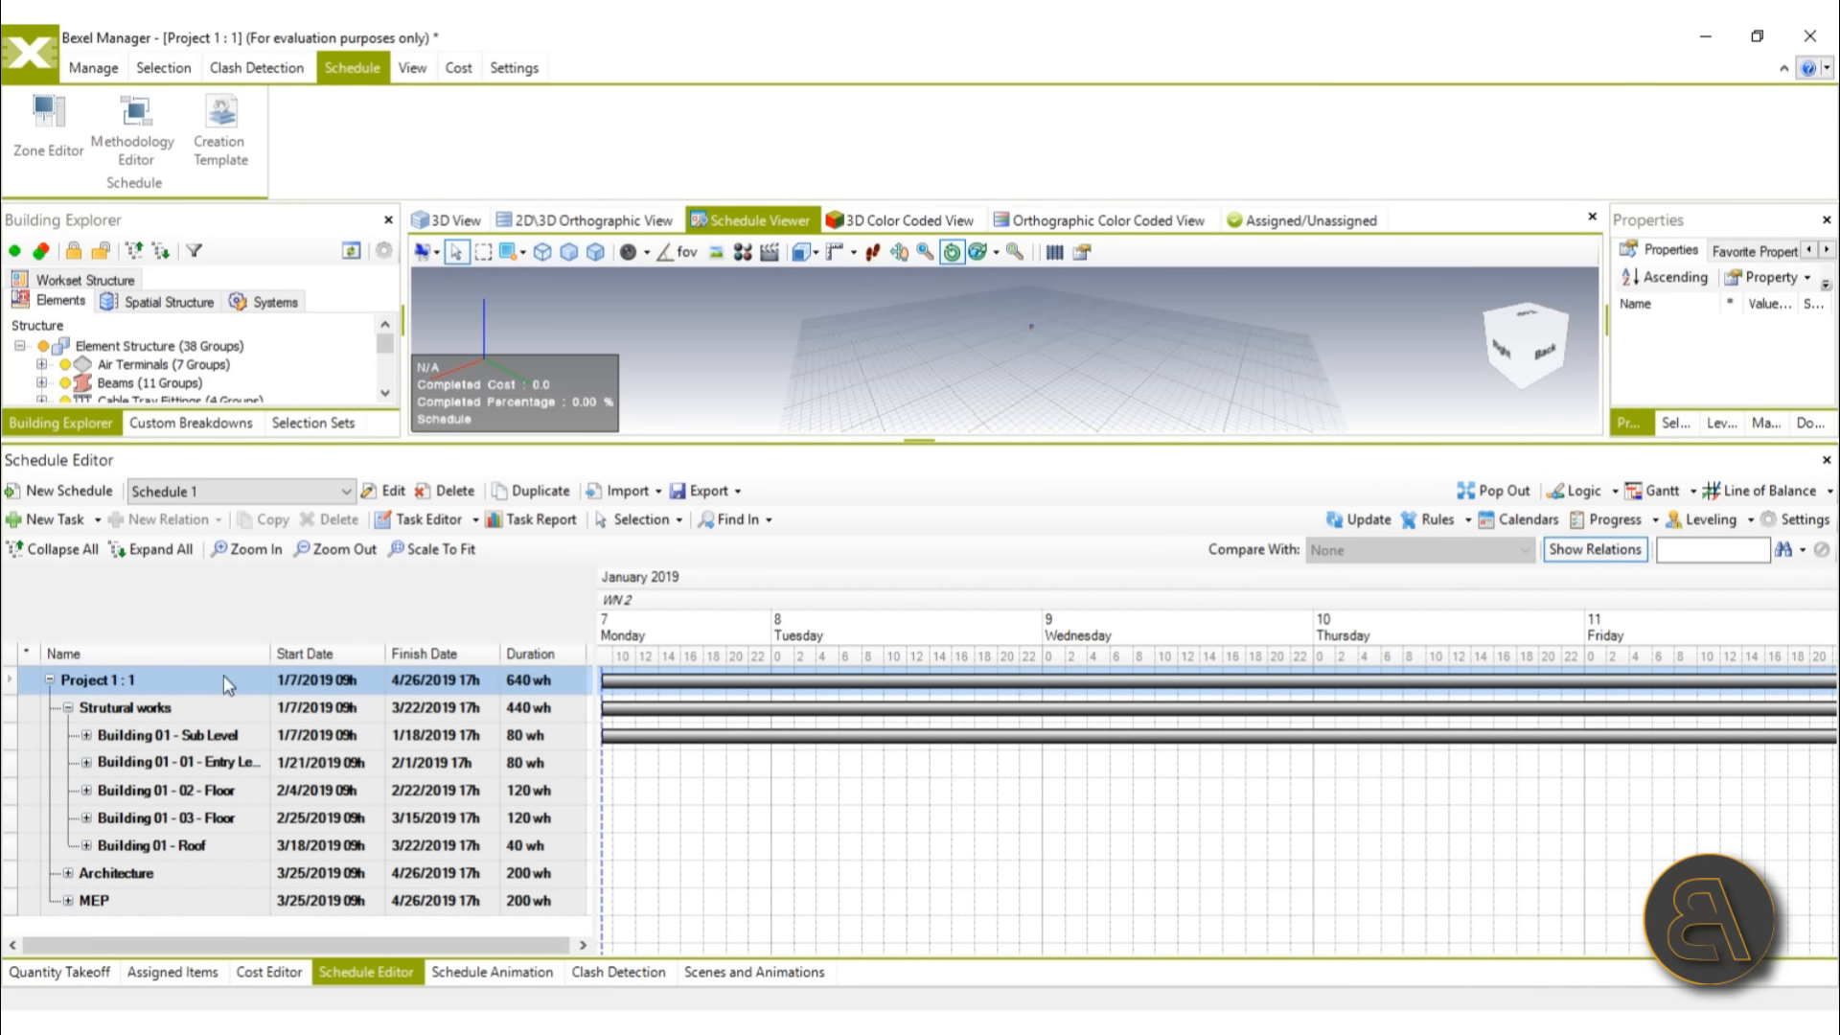
pyautogui.click(163, 552)
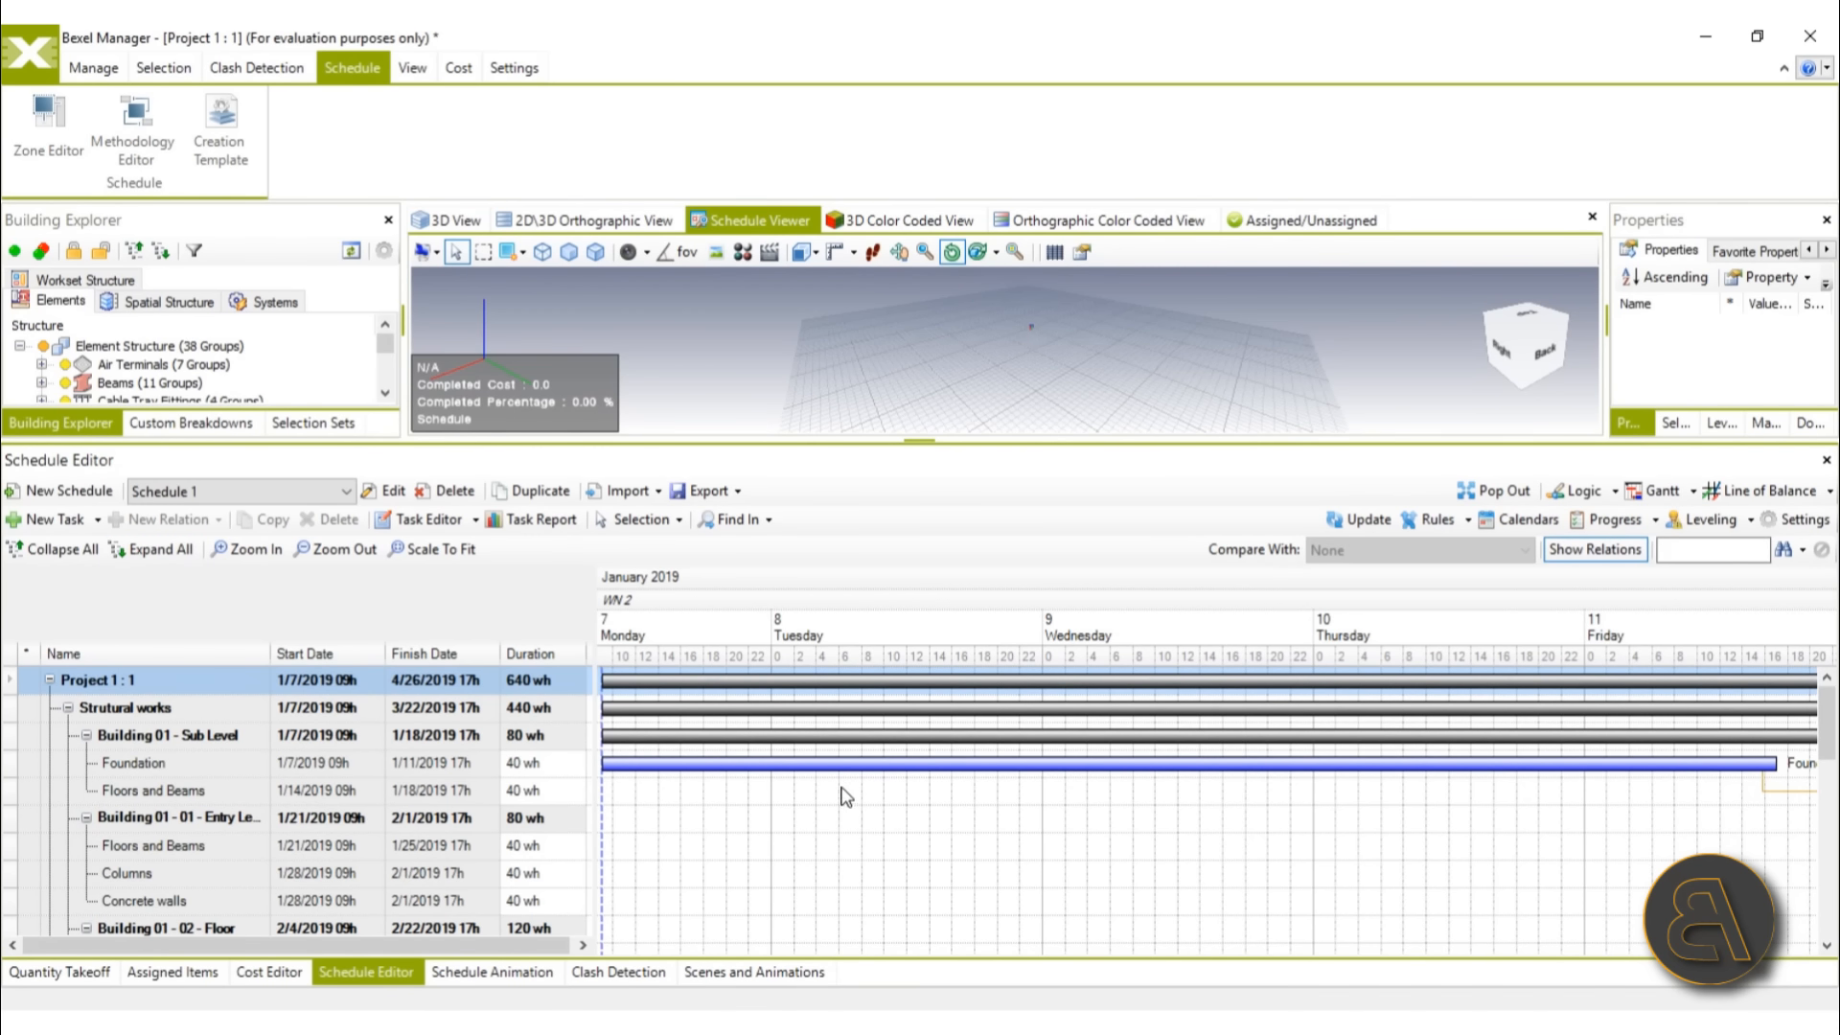
pyautogui.click(422, 553)
pyautogui.scroll(-5, 1029, 777)
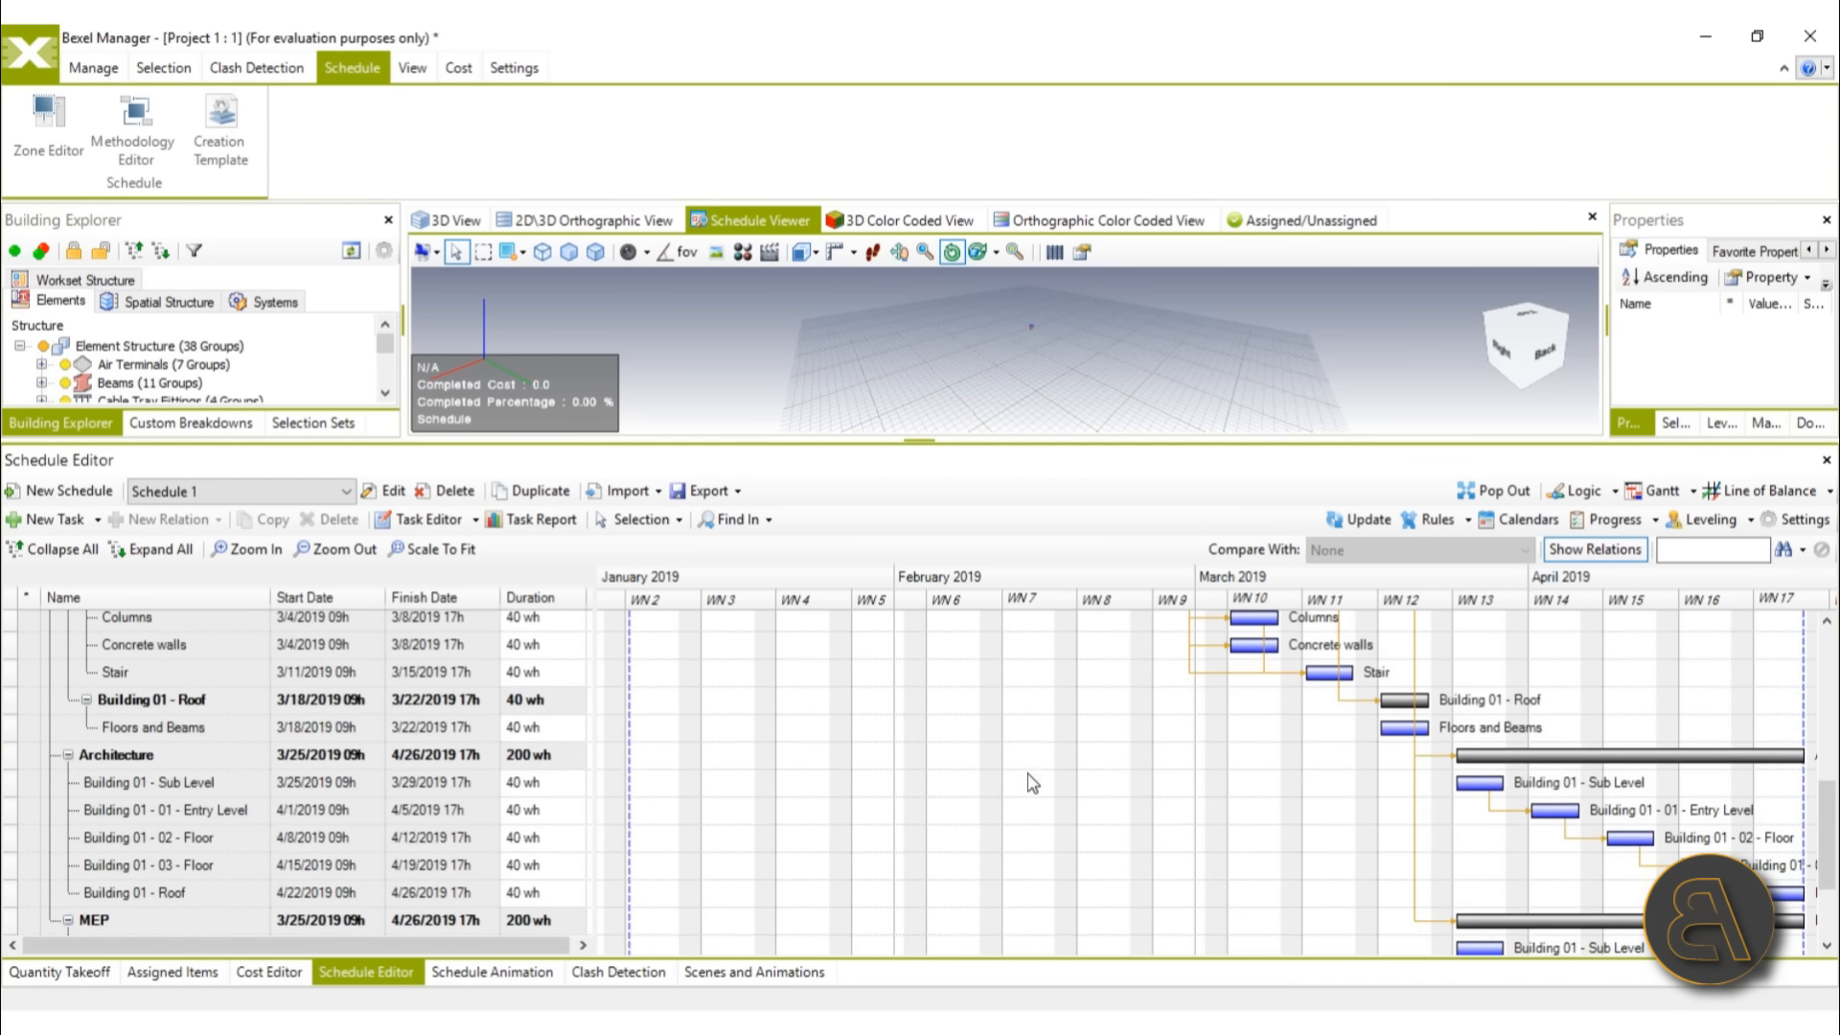
pyautogui.scroll(-2, 1026, 788)
pyautogui.scroll(8, 1023, 815)
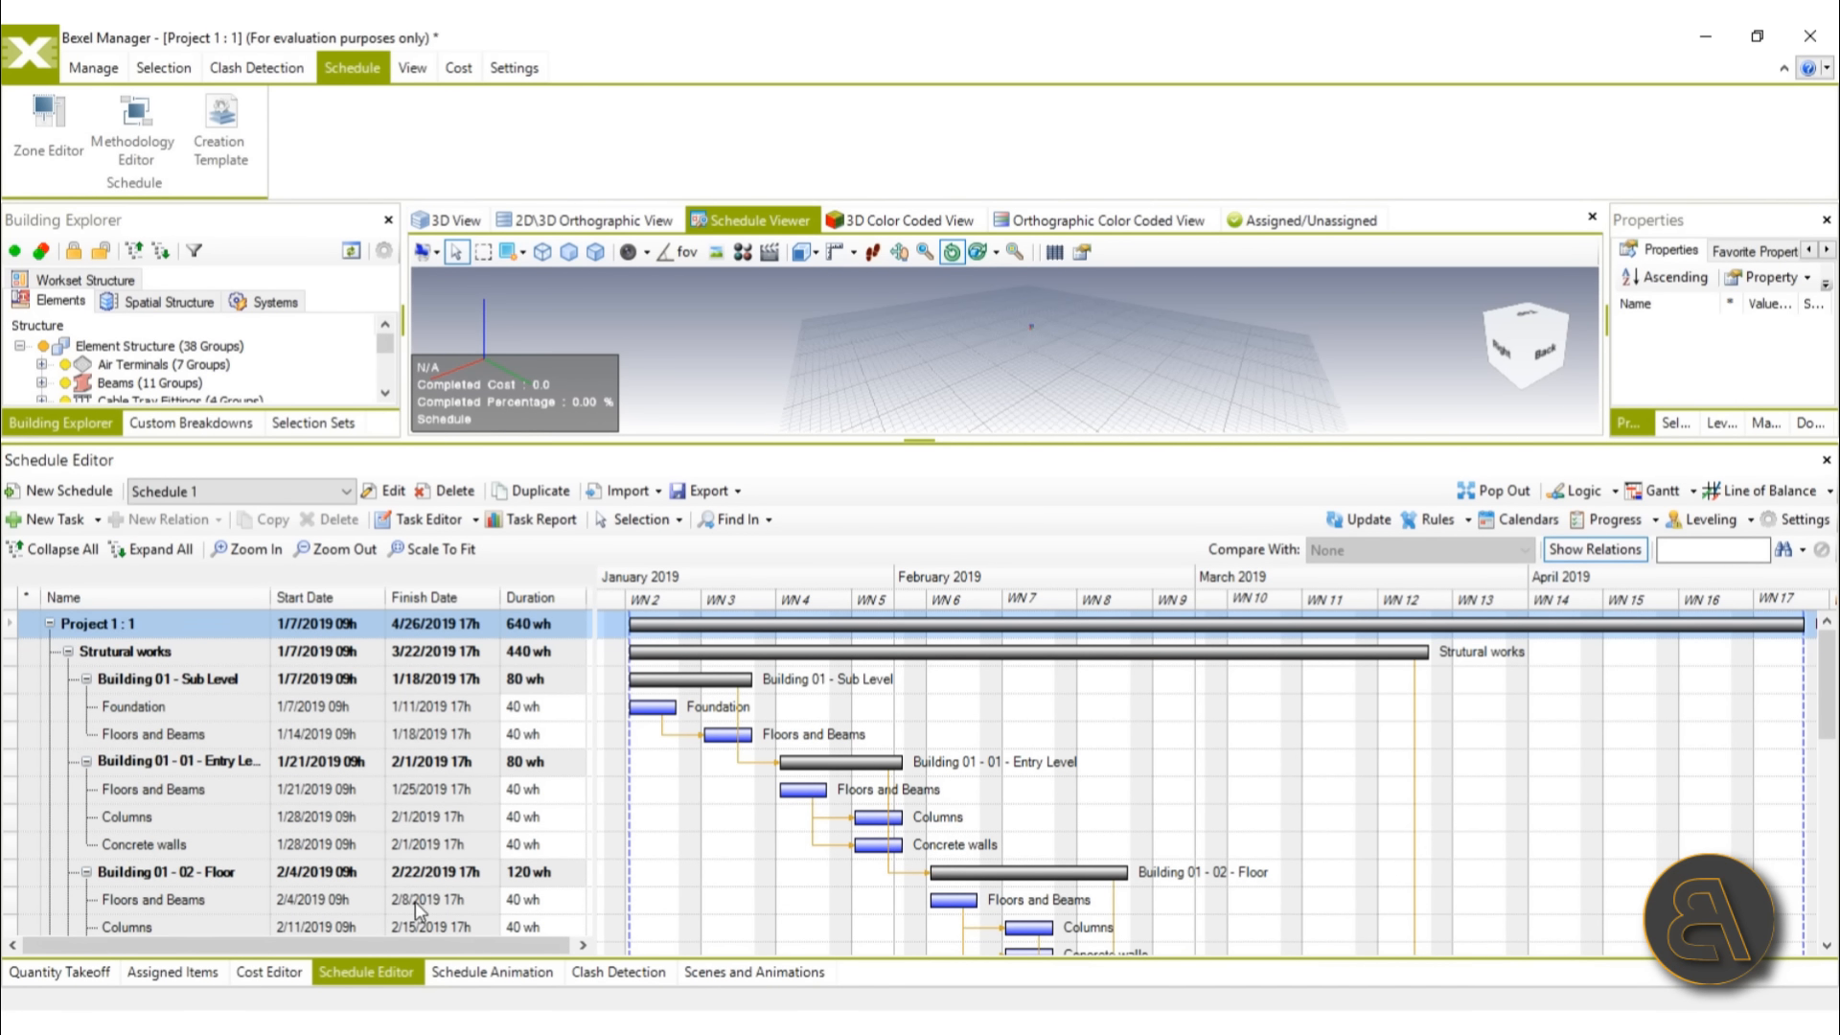
# Step: Lengthen the Columns task to 56 wh on Building 01 - 01 - Entry Level and to 74 wh on Building 01 - 02 - Floor
pyautogui.click(883, 821)
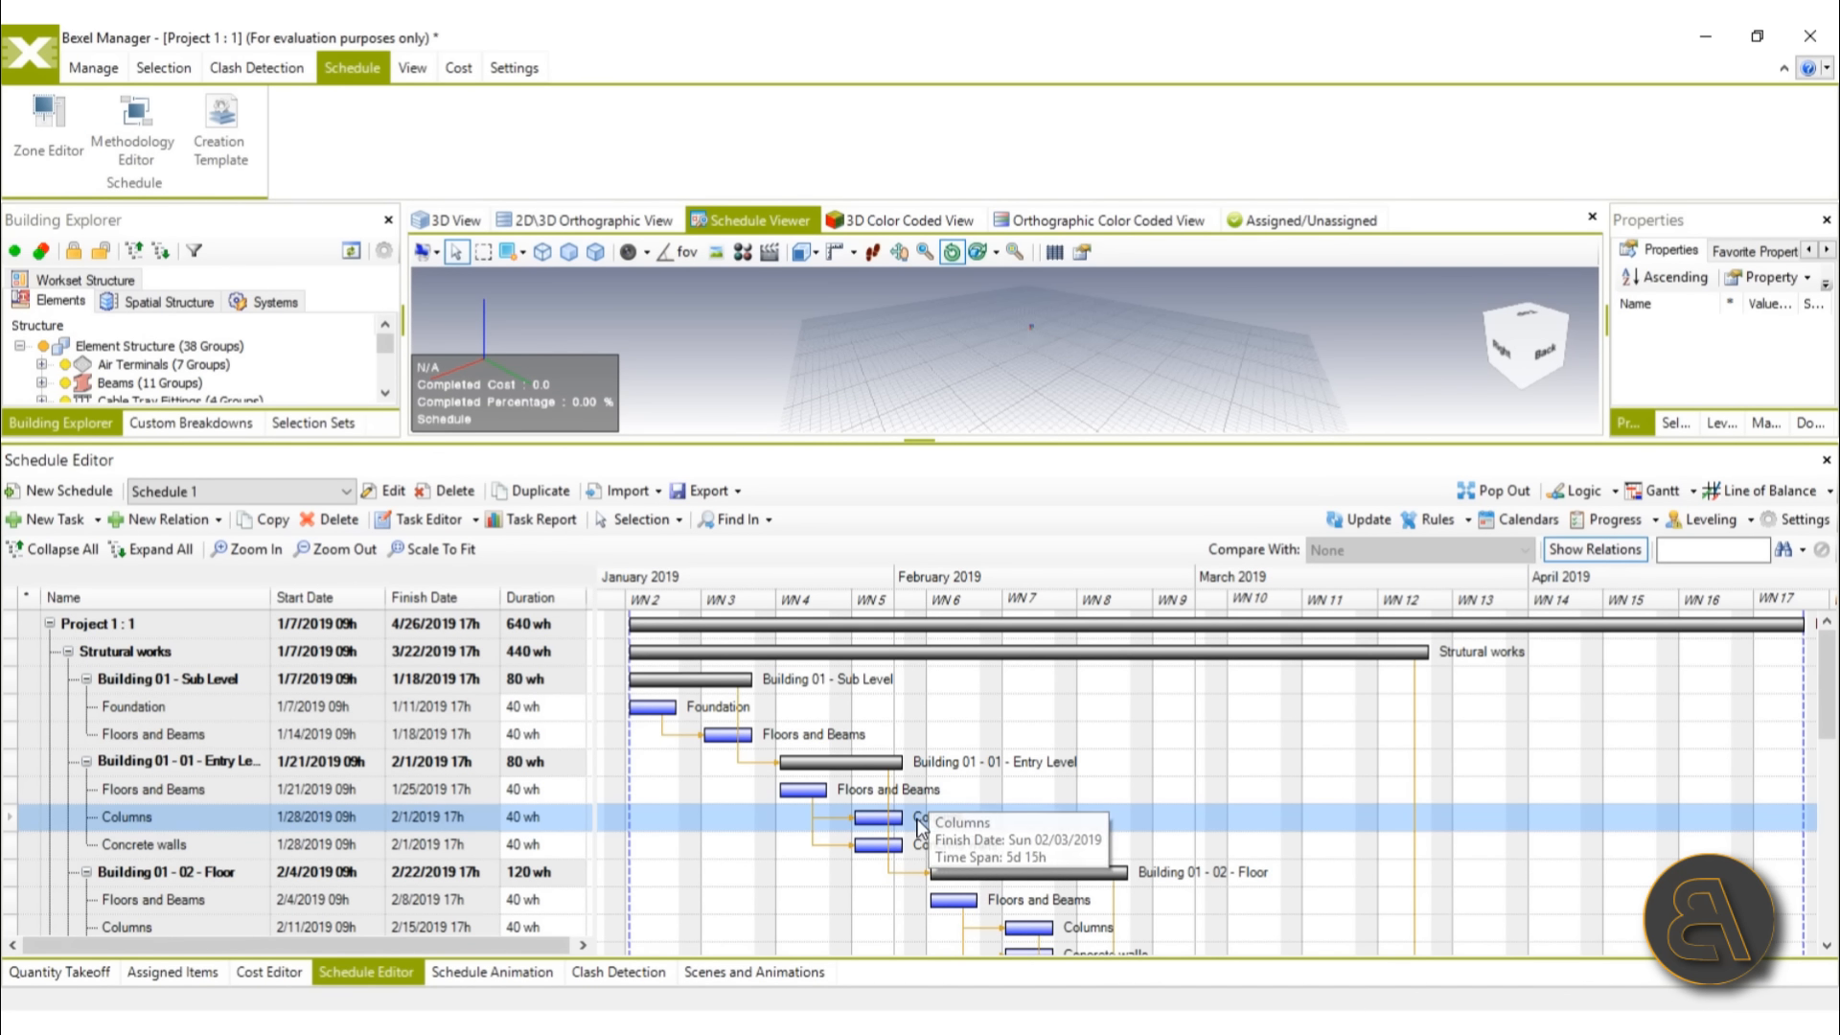
pyautogui.moveTo(896, 818); pyautogui.dragTo(946, 816)
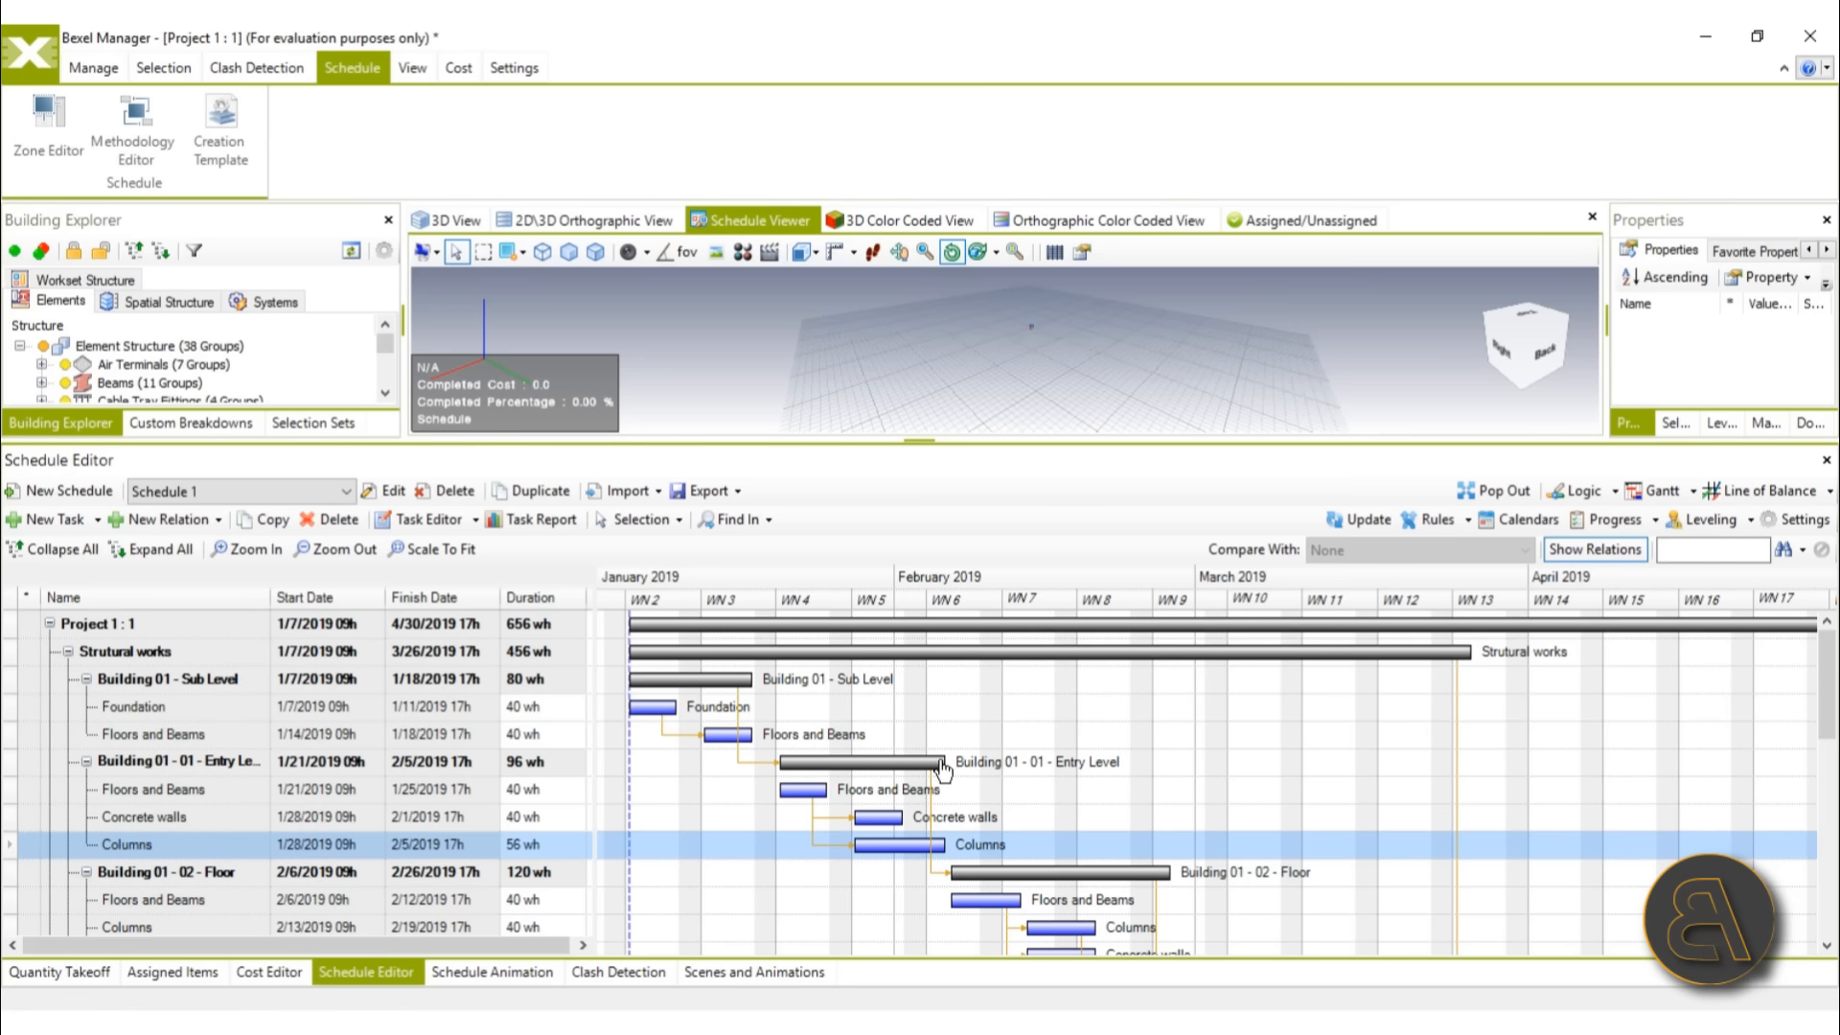
pyautogui.scroll(-2, 954, 718)
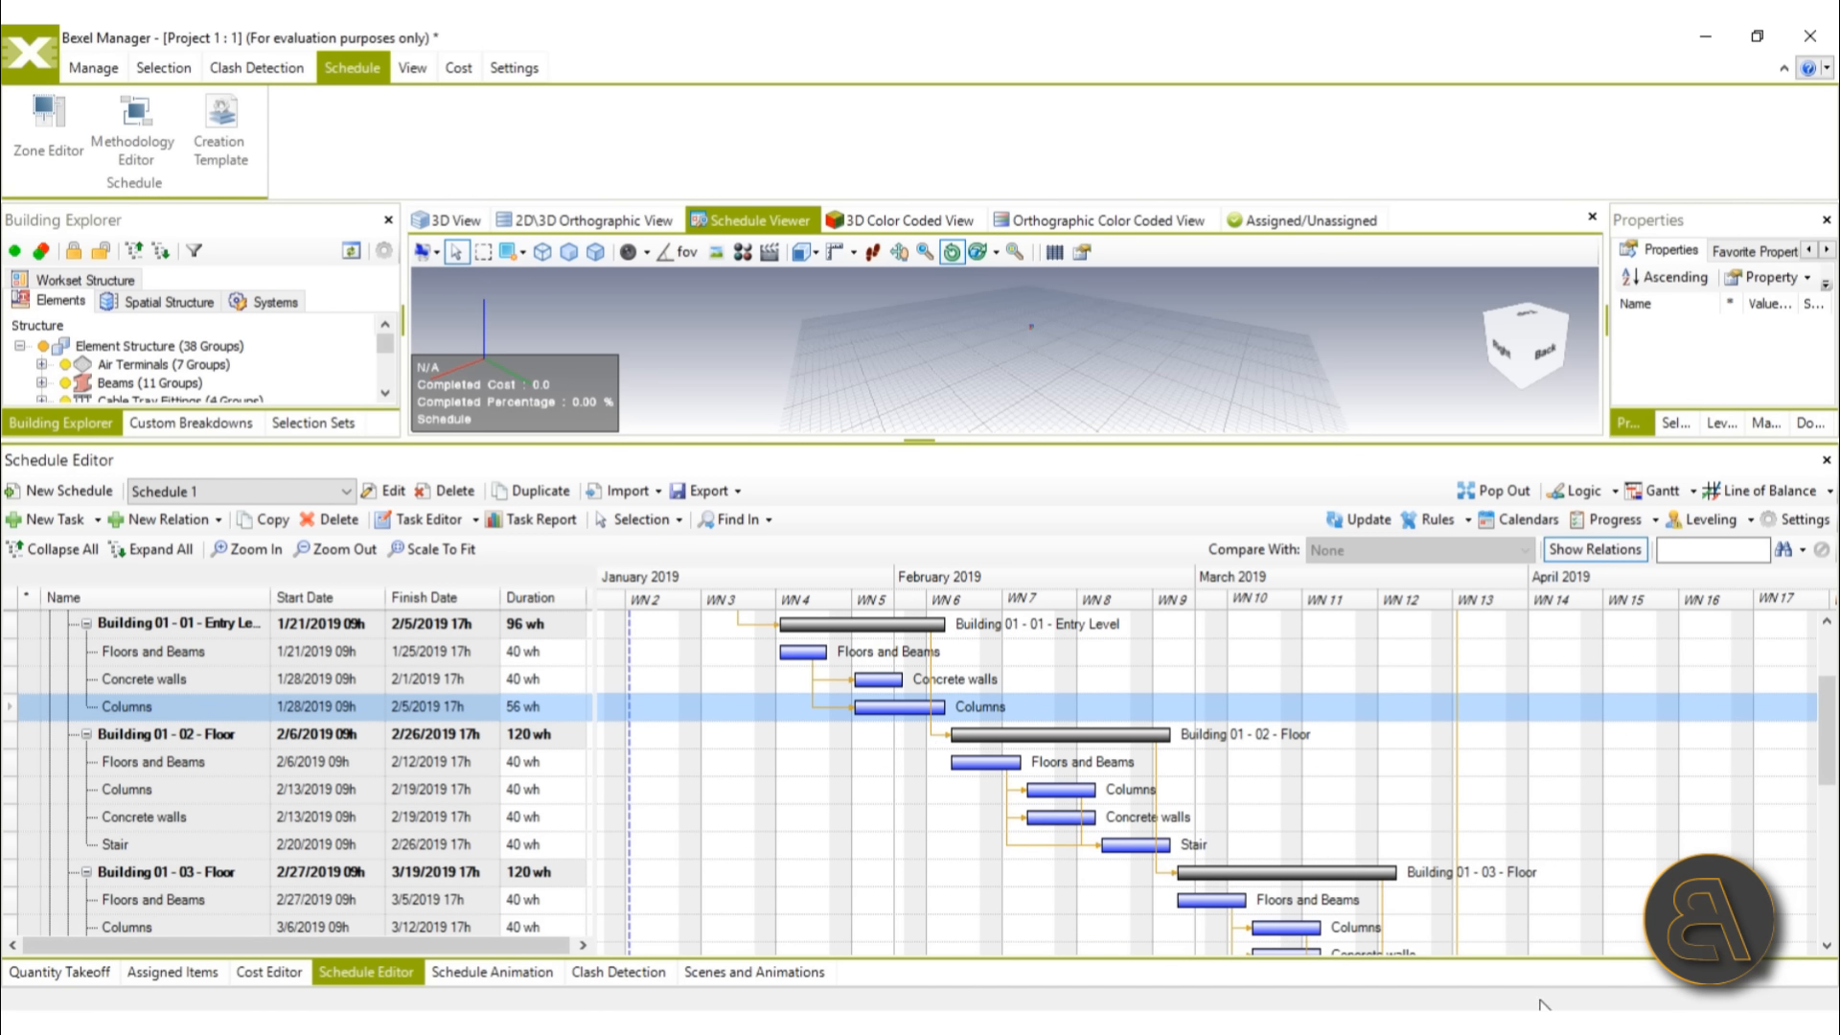
pyautogui.click(1095, 798)
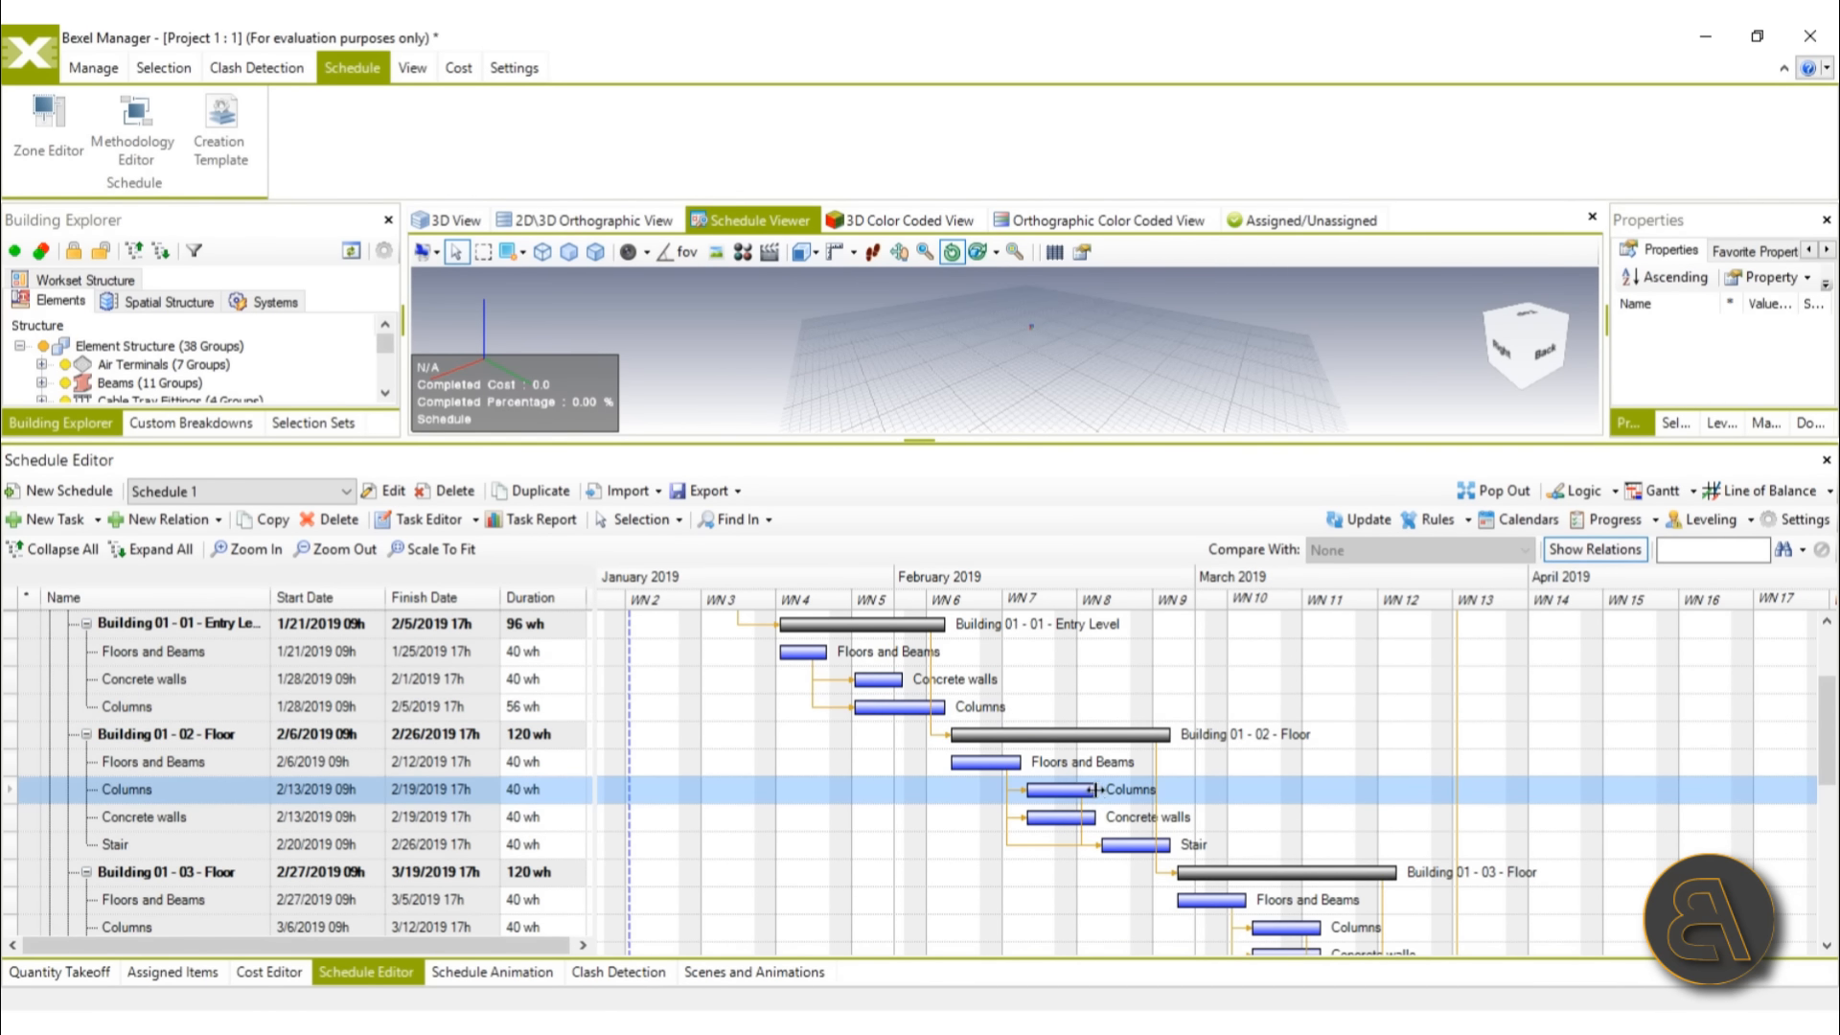
pyautogui.moveTo(1093, 789); pyautogui.dragTo(1167, 788)
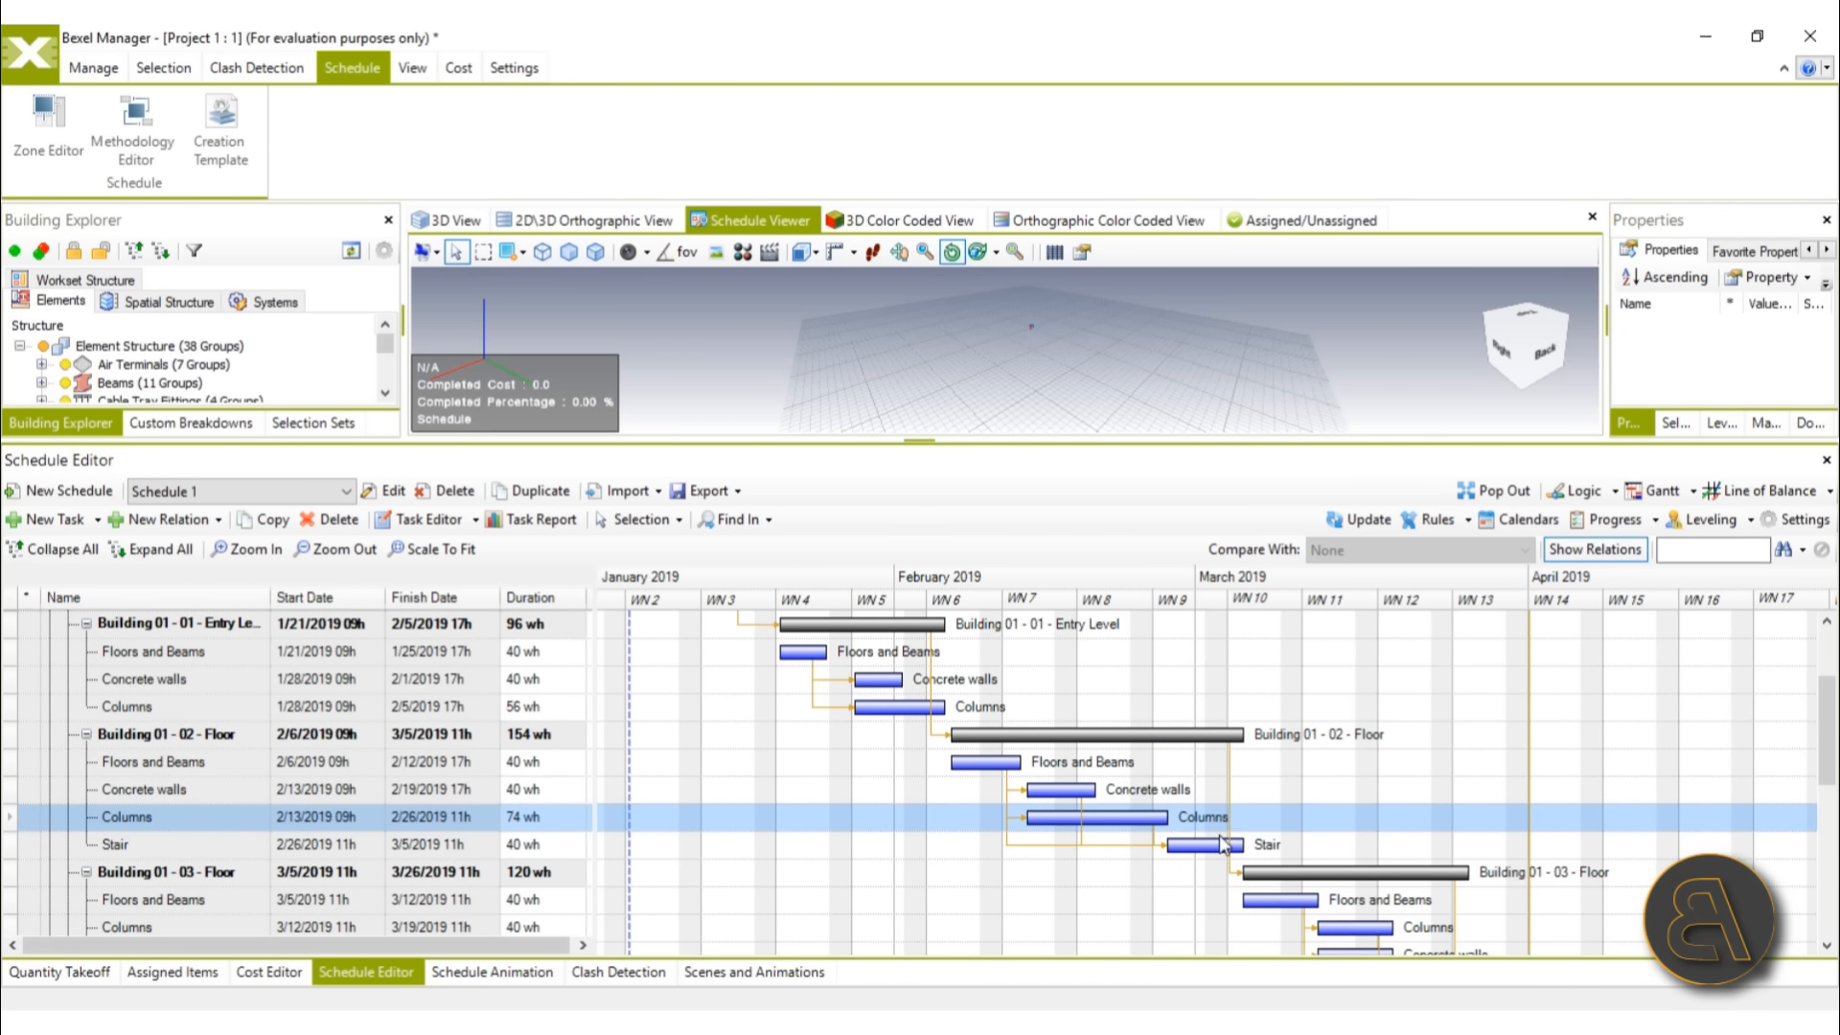
pyautogui.scroll(-2, 1088, 709)
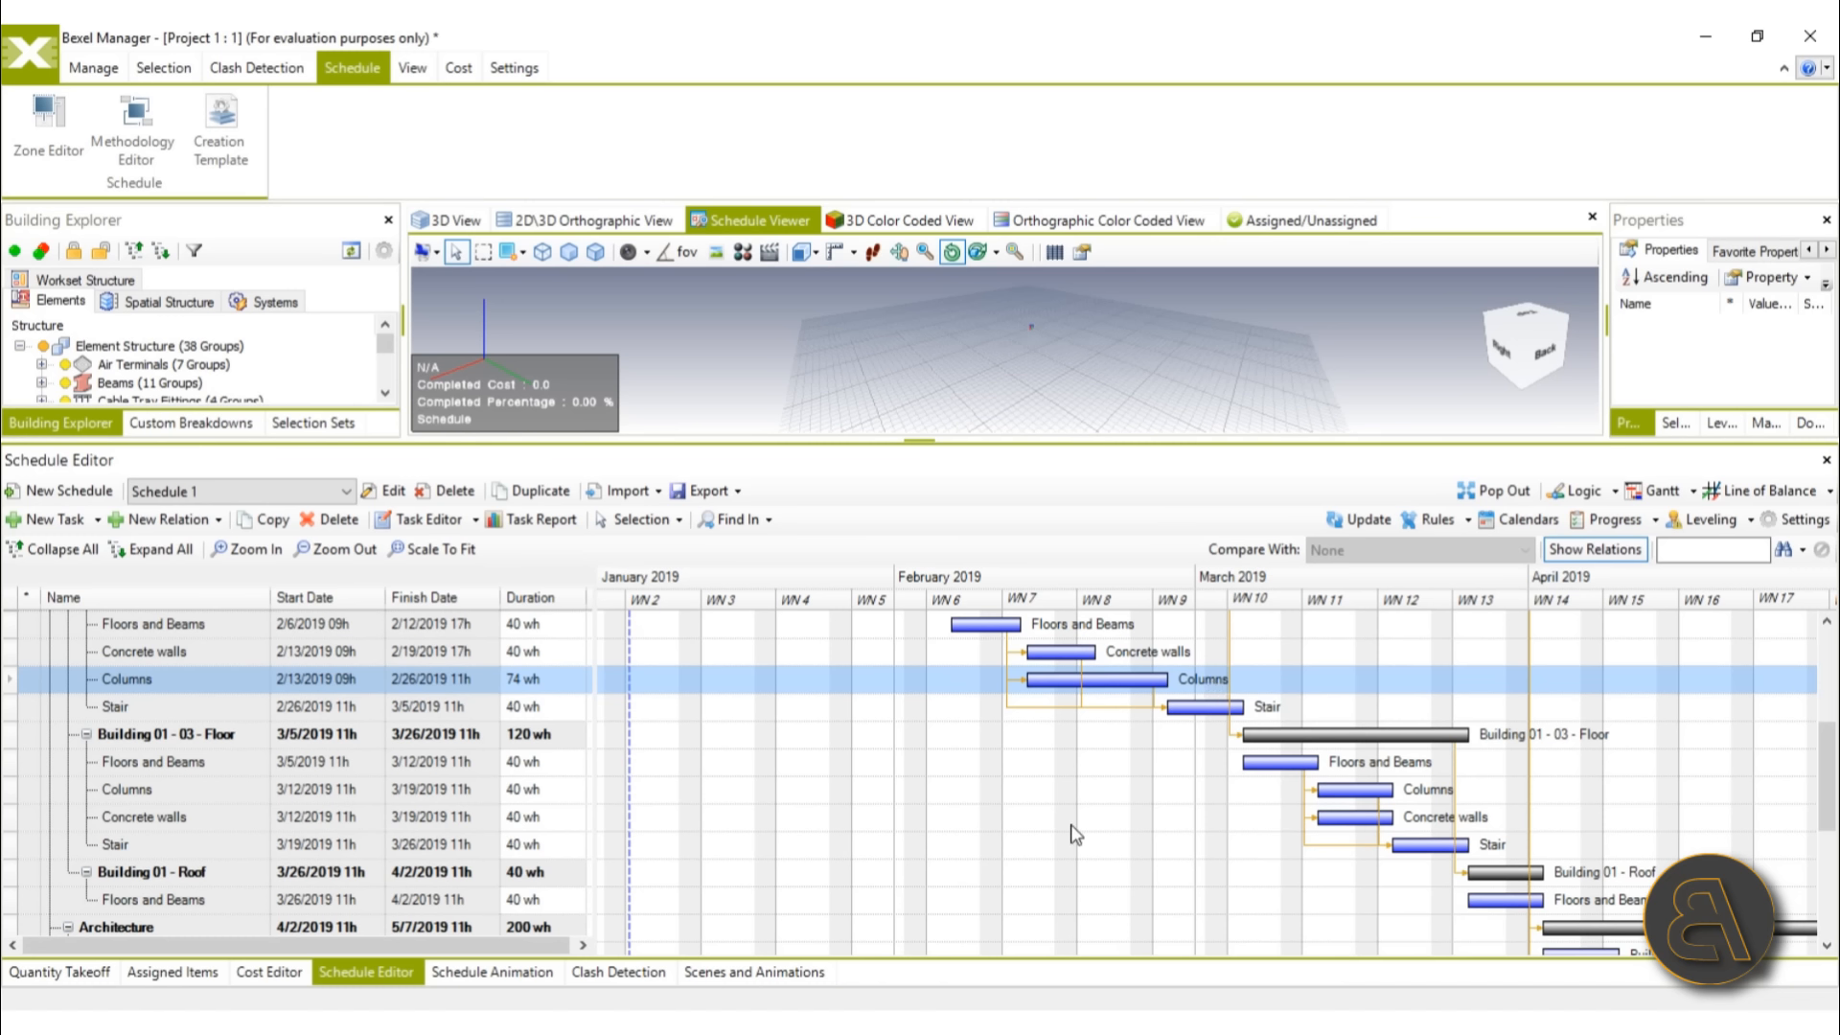
pyautogui.scroll(3, 1066, 862)
pyautogui.scroll(-1, 981, 765)
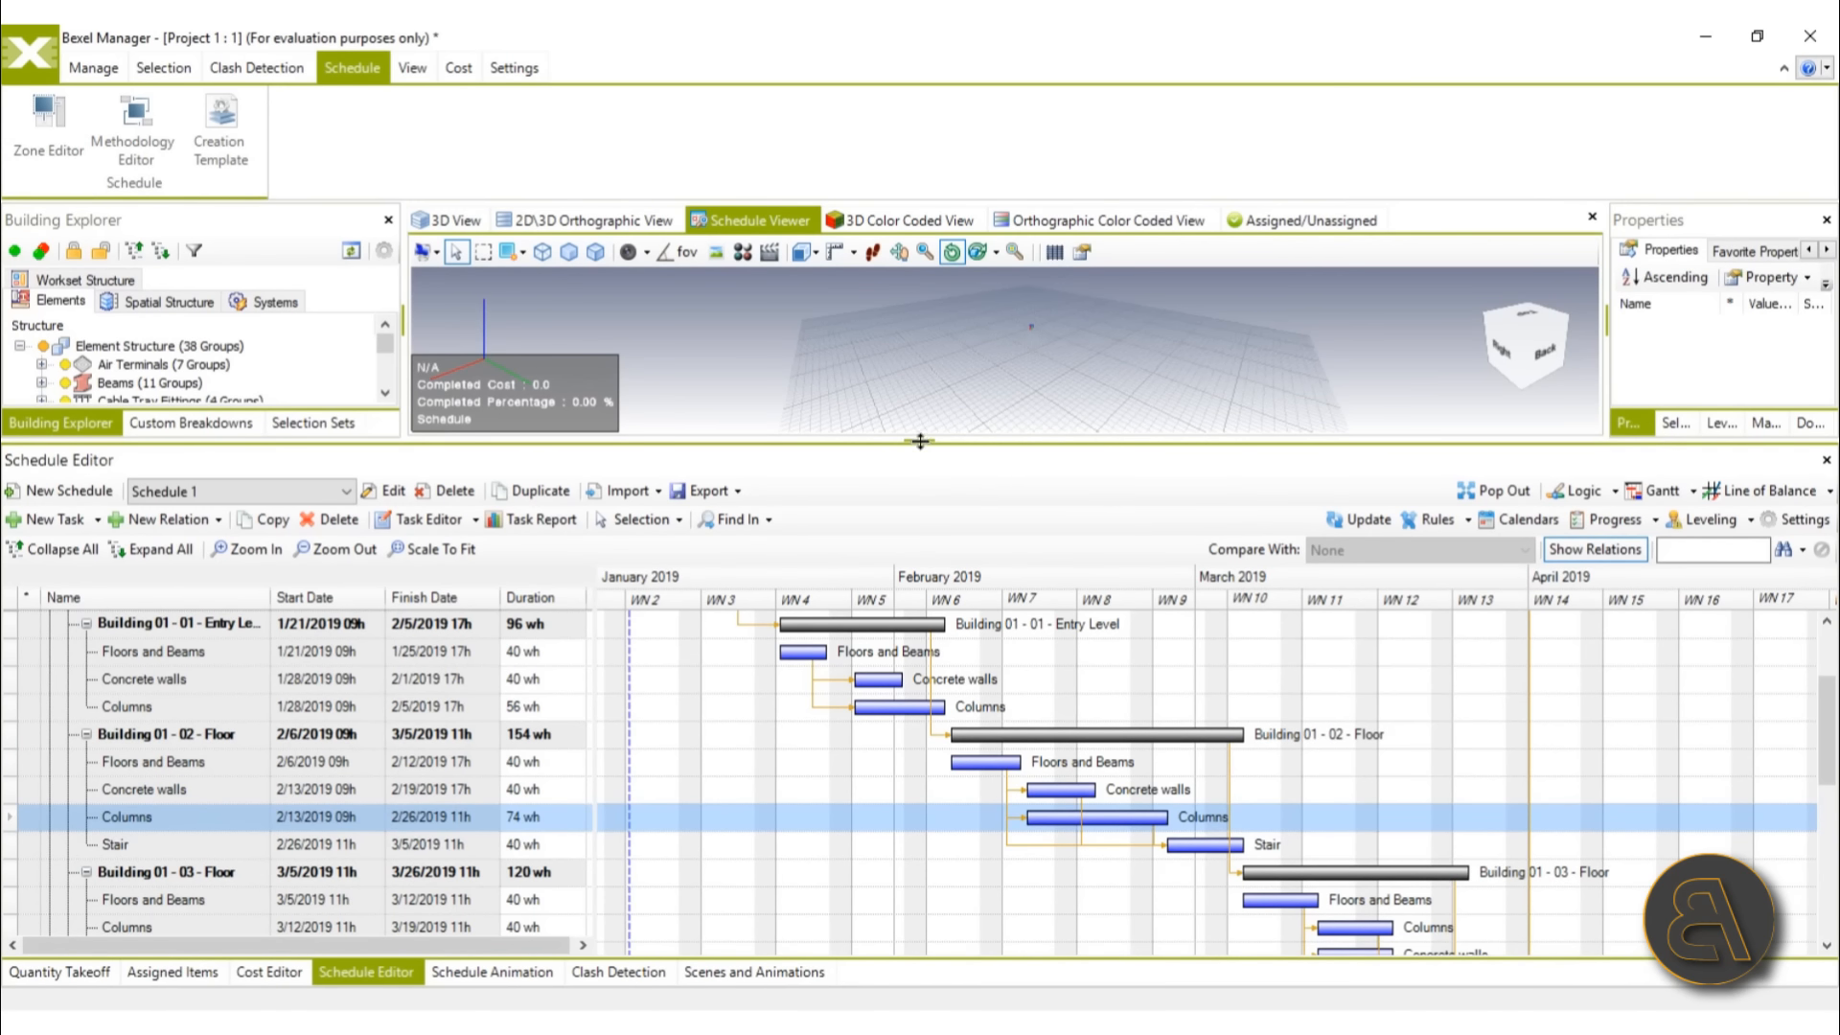
# Step: Enlarge the Schedule Viewer and update the schedule animation from the edited schedule
pyautogui.moveTo(920, 441); pyautogui.dragTo(916, 763)
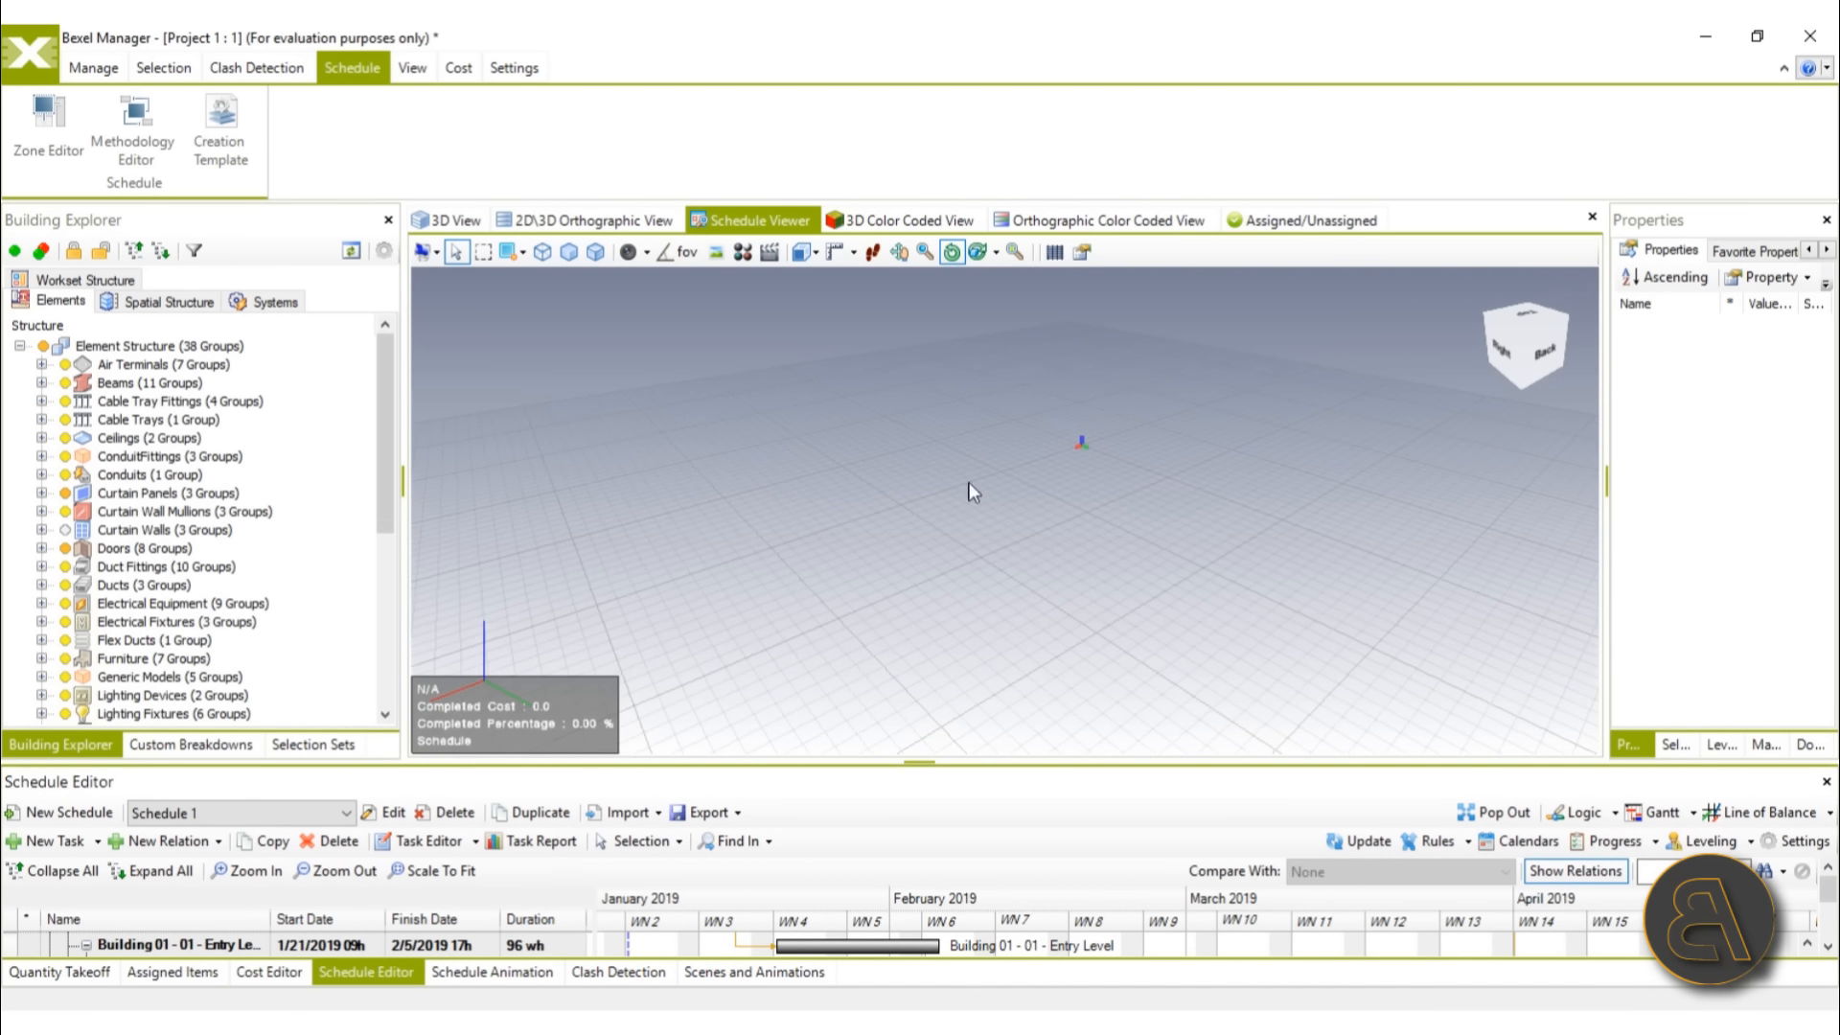
pyautogui.scroll(-4, 851, 870)
pyautogui.scroll(4, 850, 877)
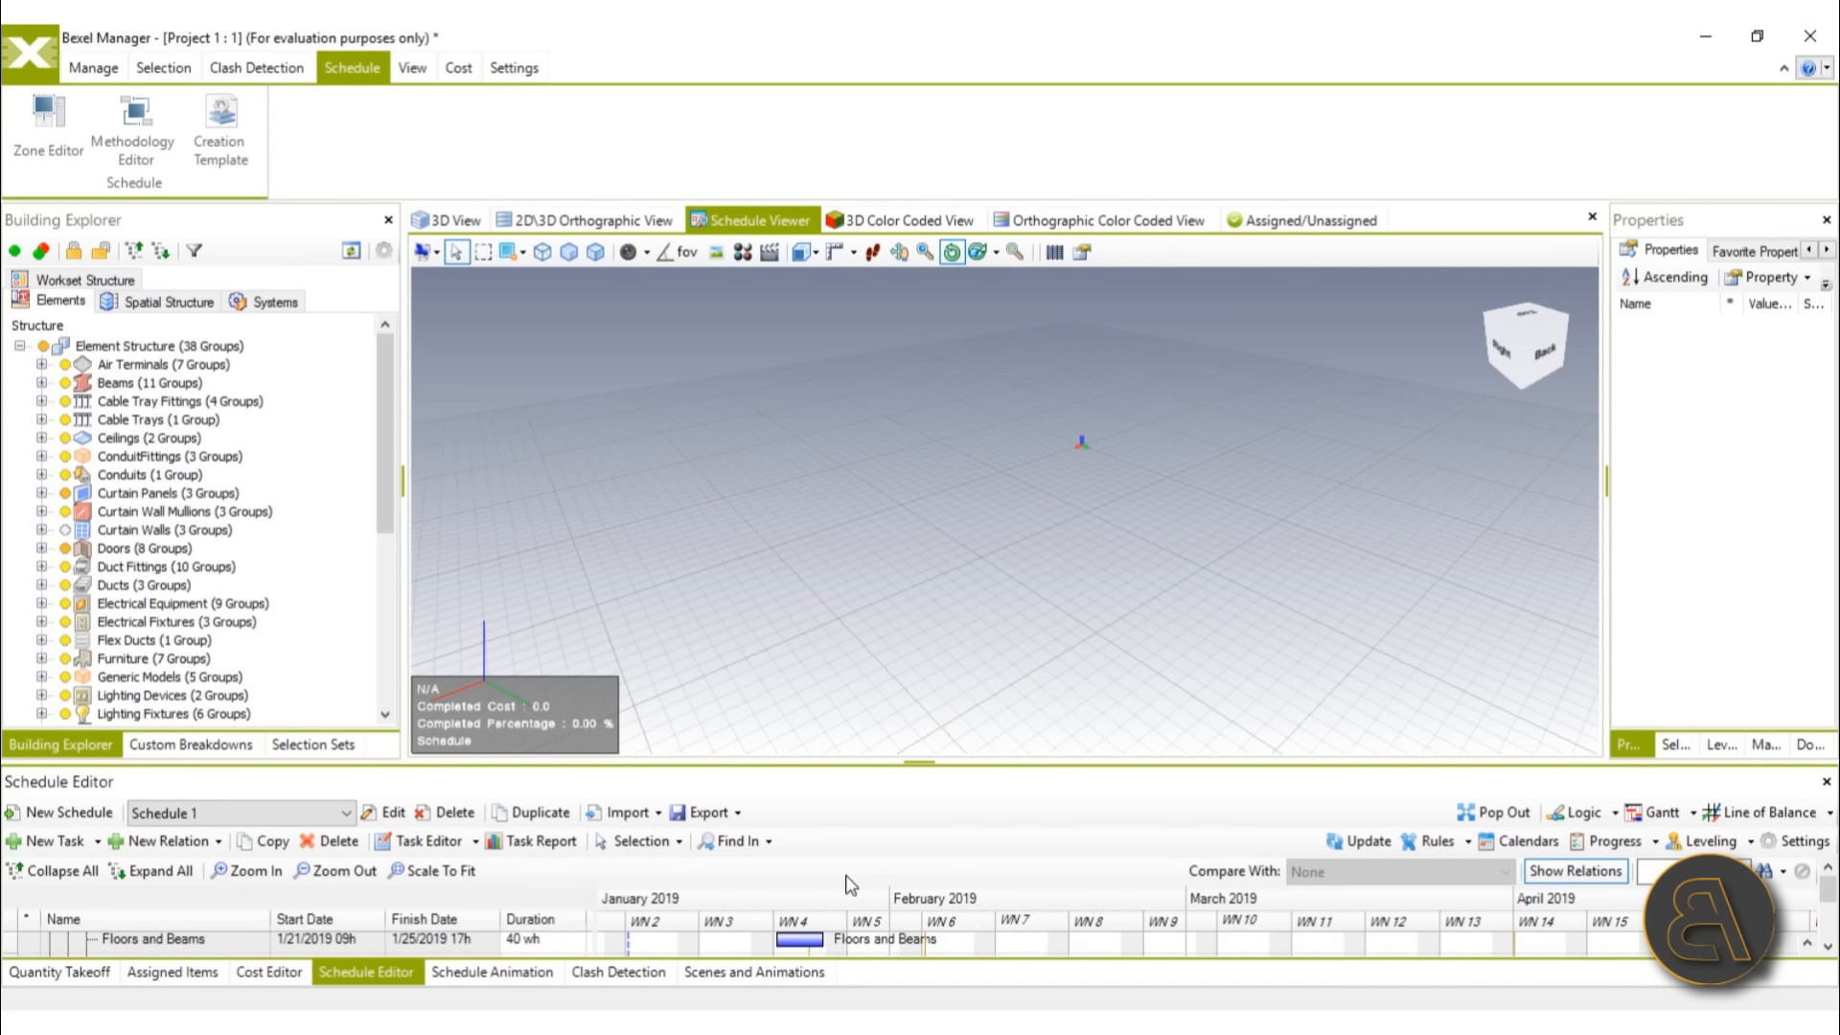
pyautogui.click(484, 972)
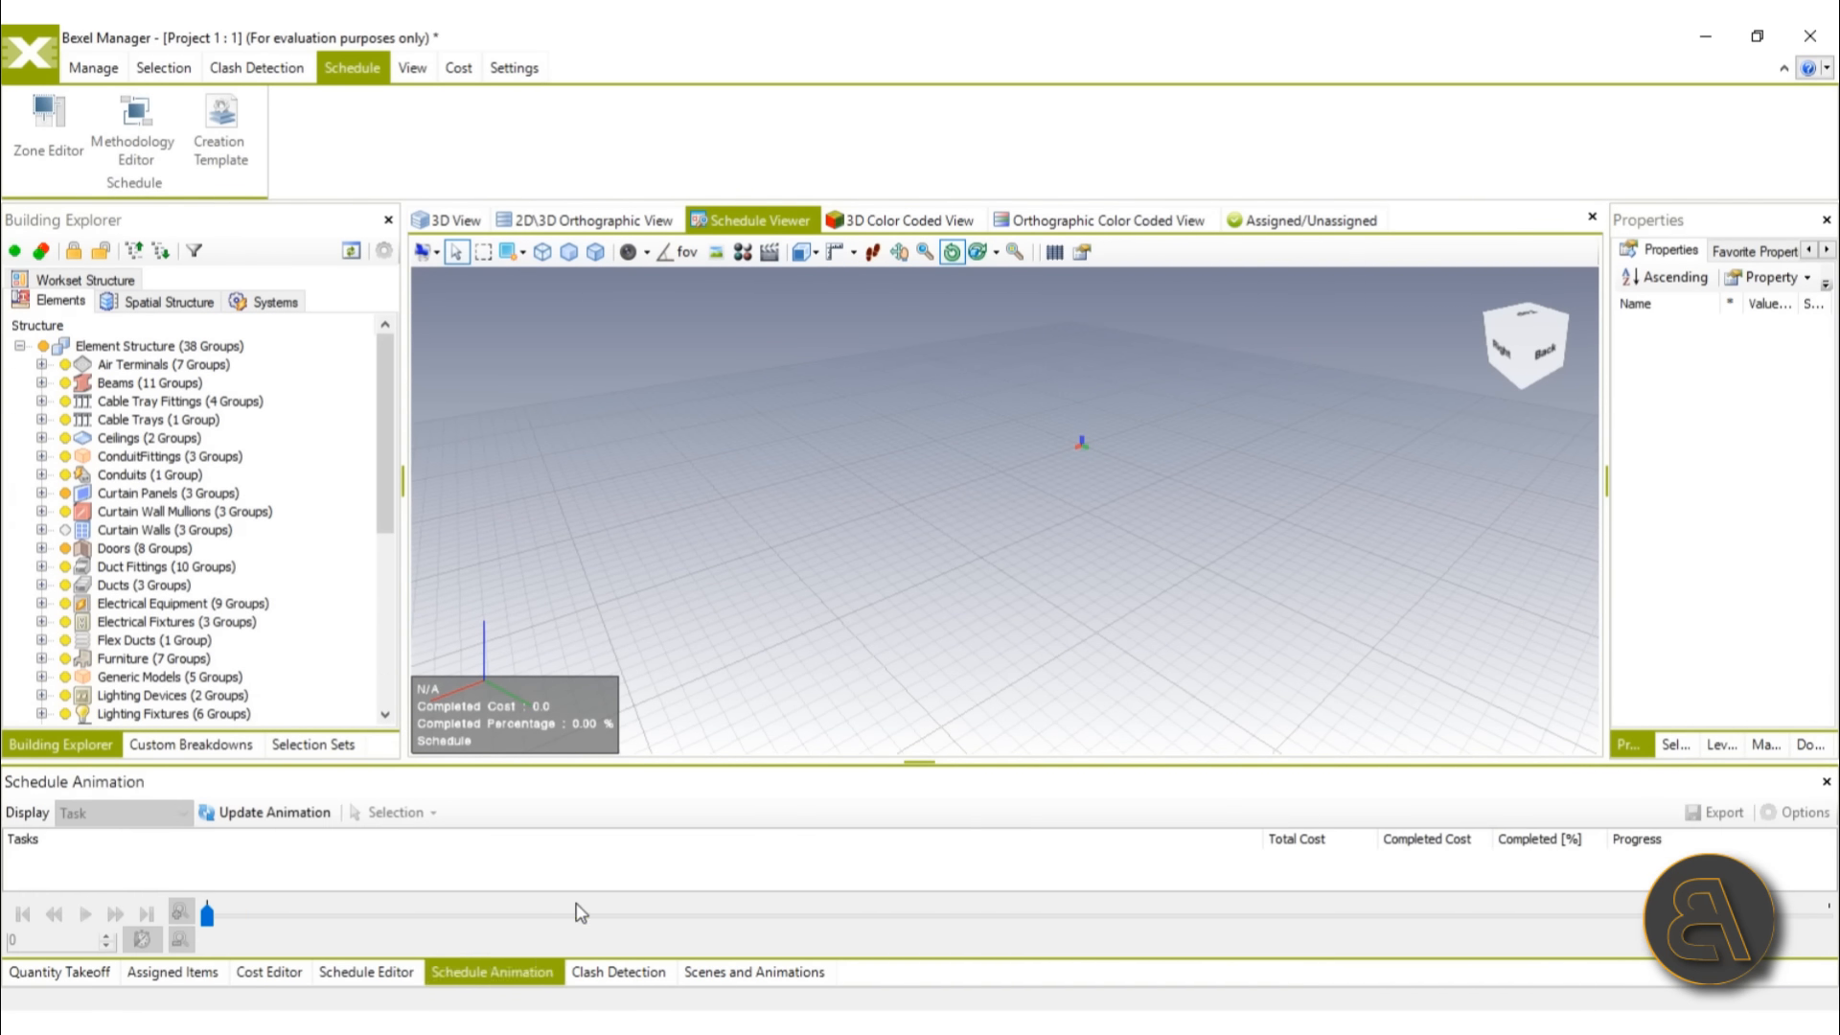
pyautogui.click(249, 814)
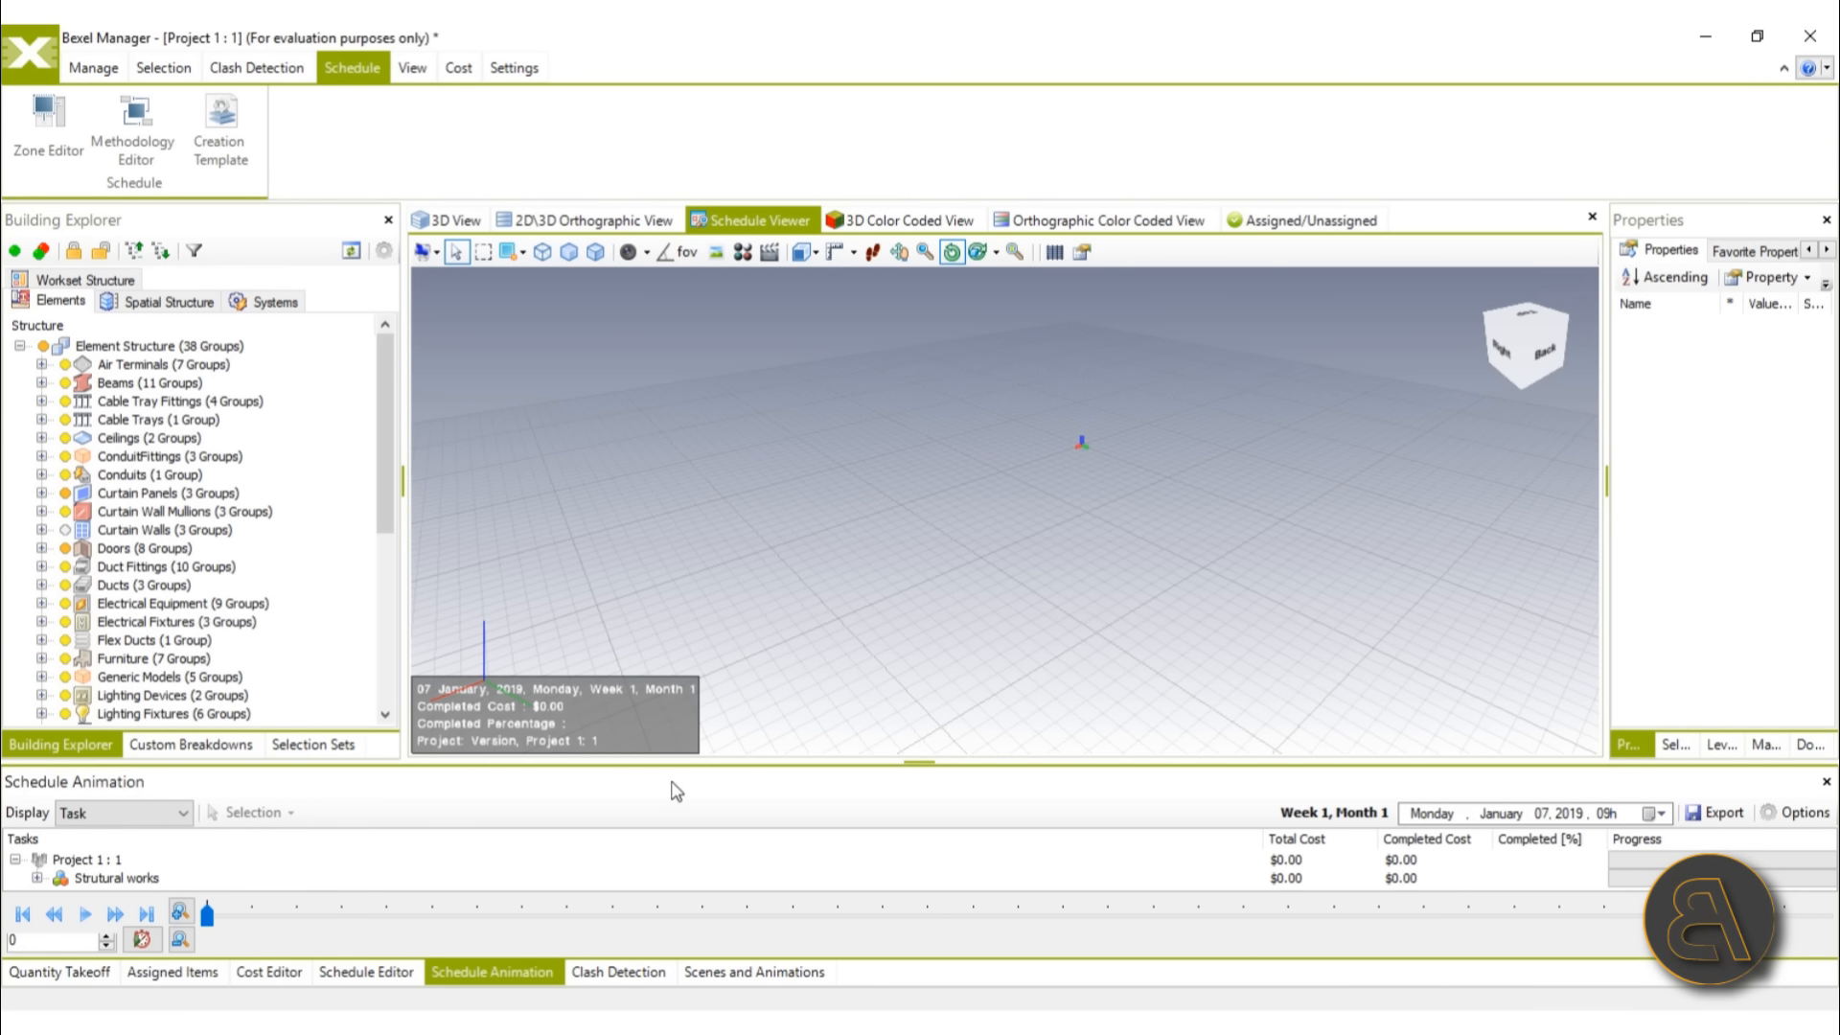
# Step: Play the schedule animation, stop it at January 14, 2019, and examine the foundation elements up close
pyautogui.click(85, 914)
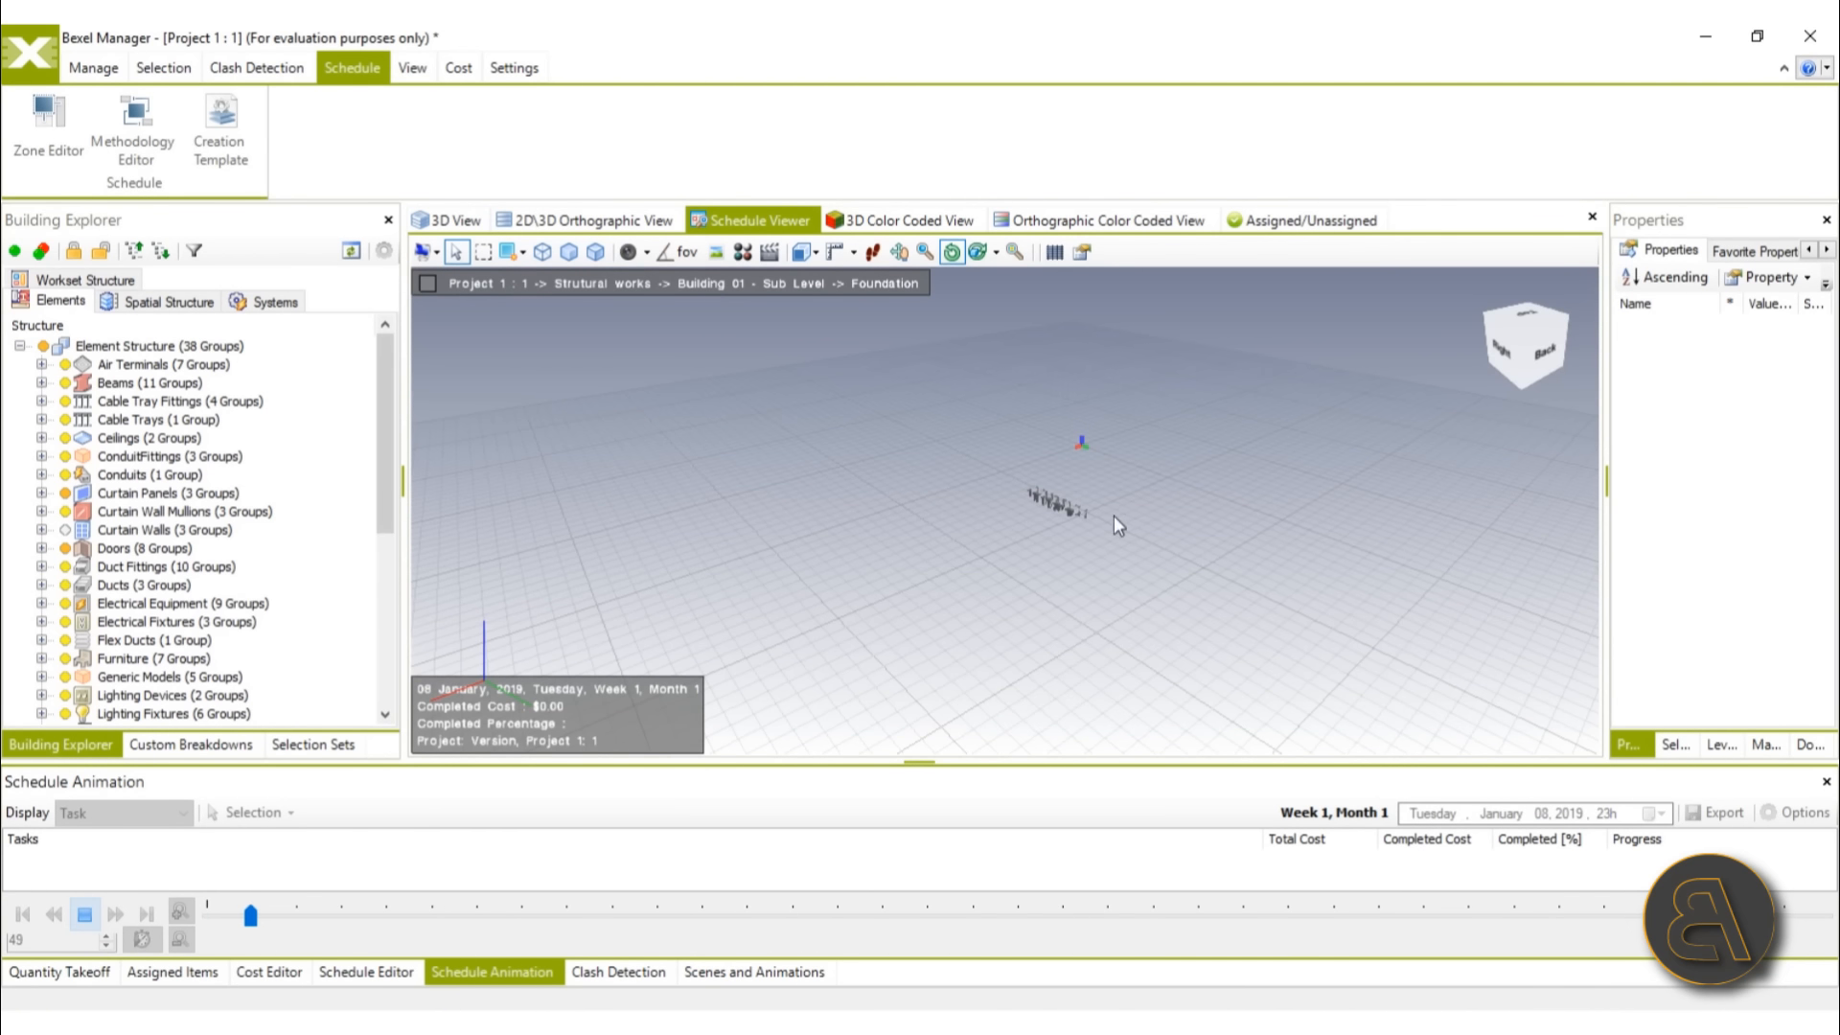
pyautogui.click(86, 915)
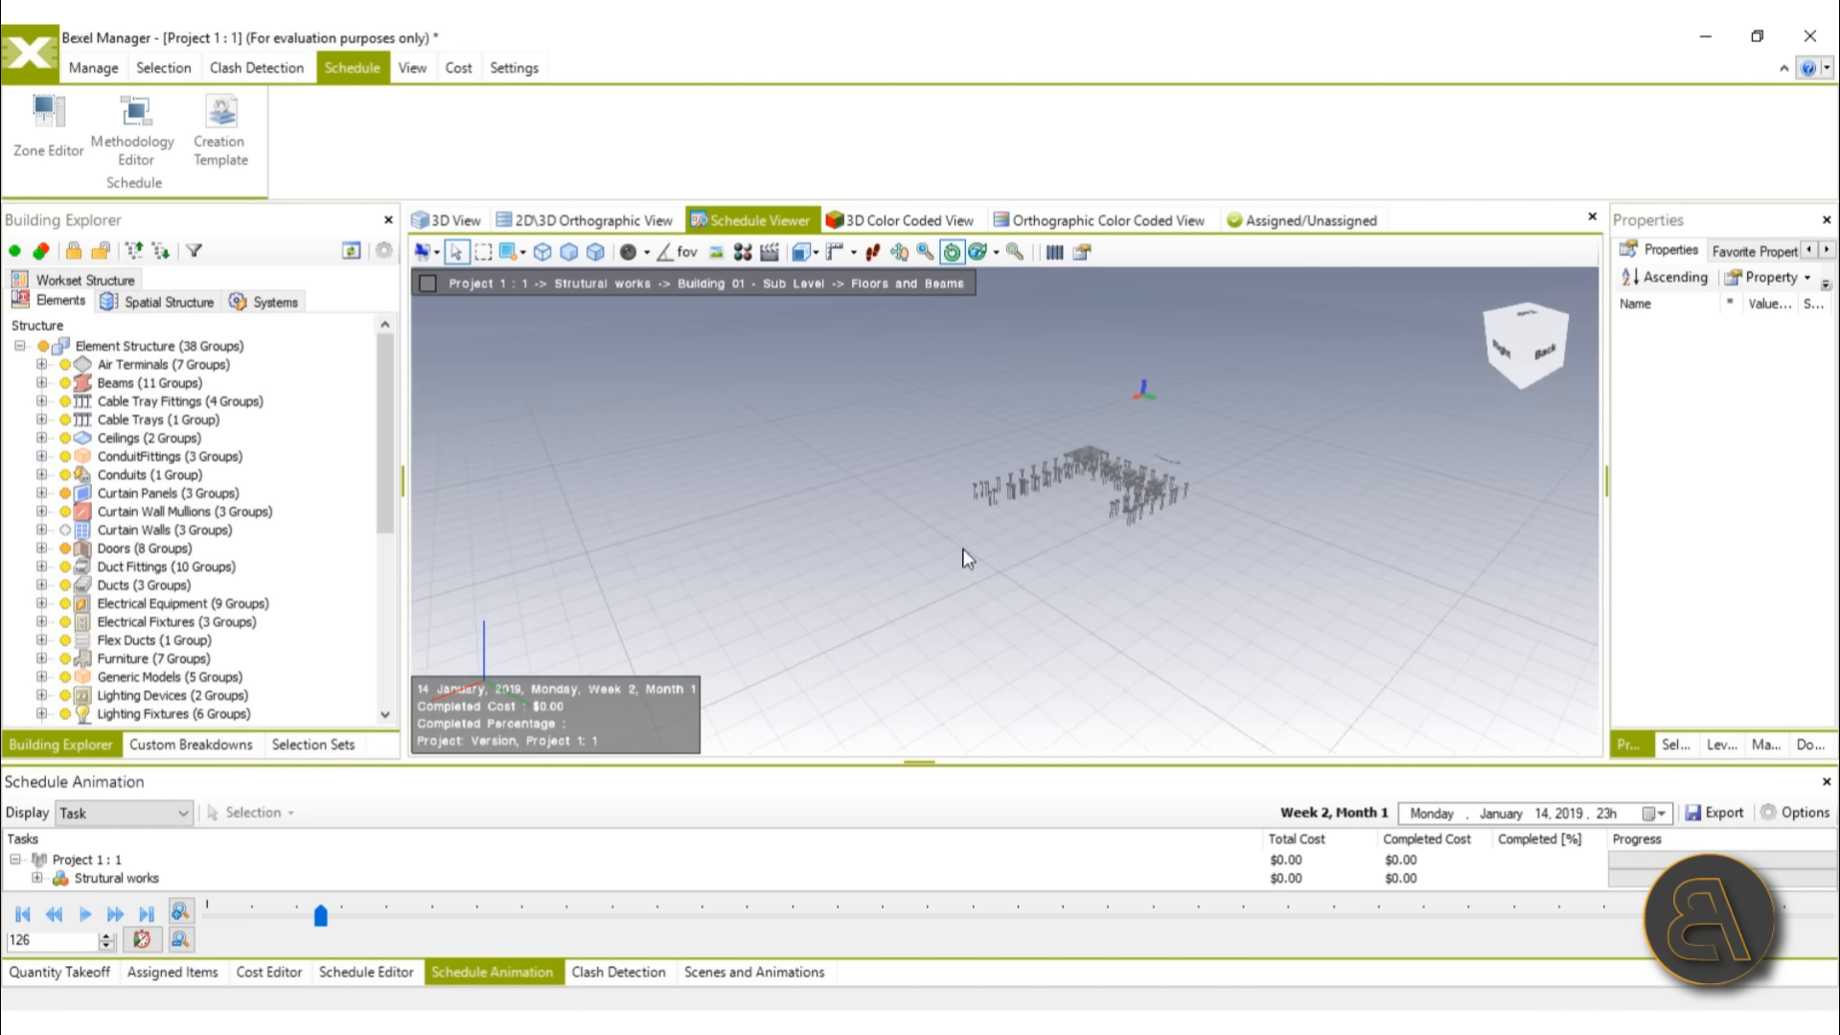
pyautogui.scroll(4, 966, 558)
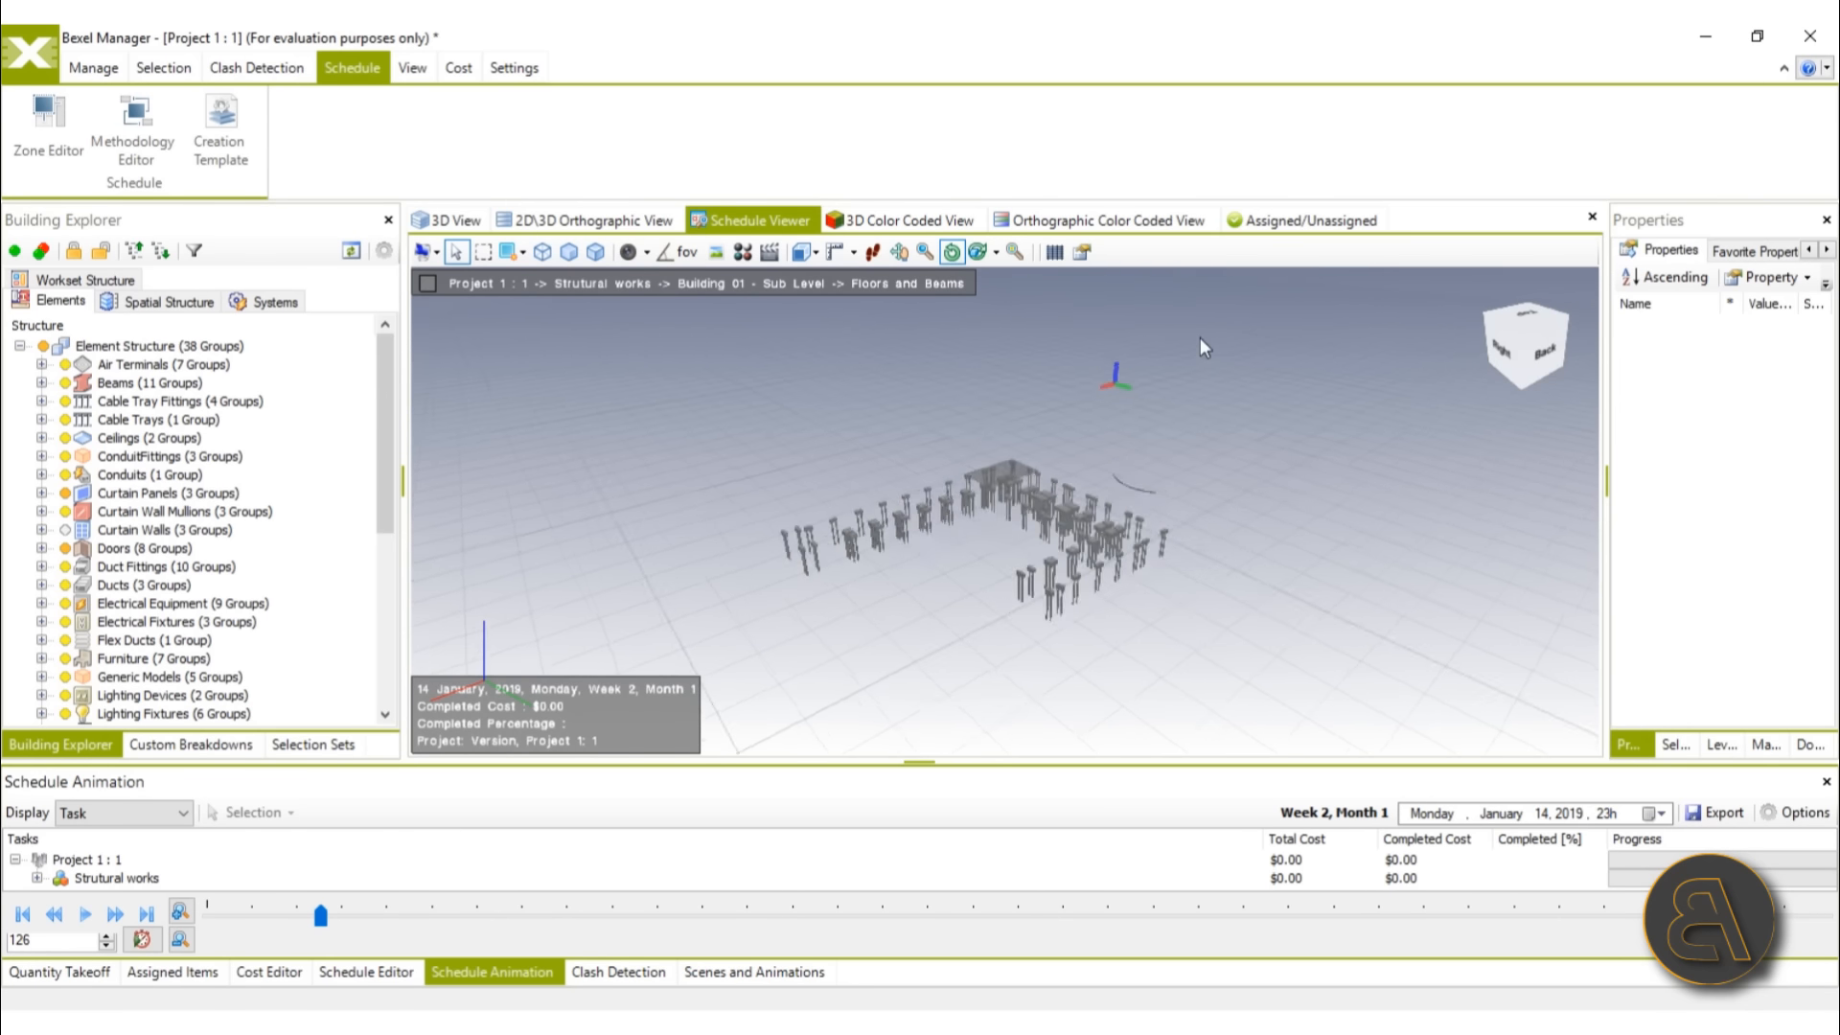
pyautogui.moveTo(1078, 503)
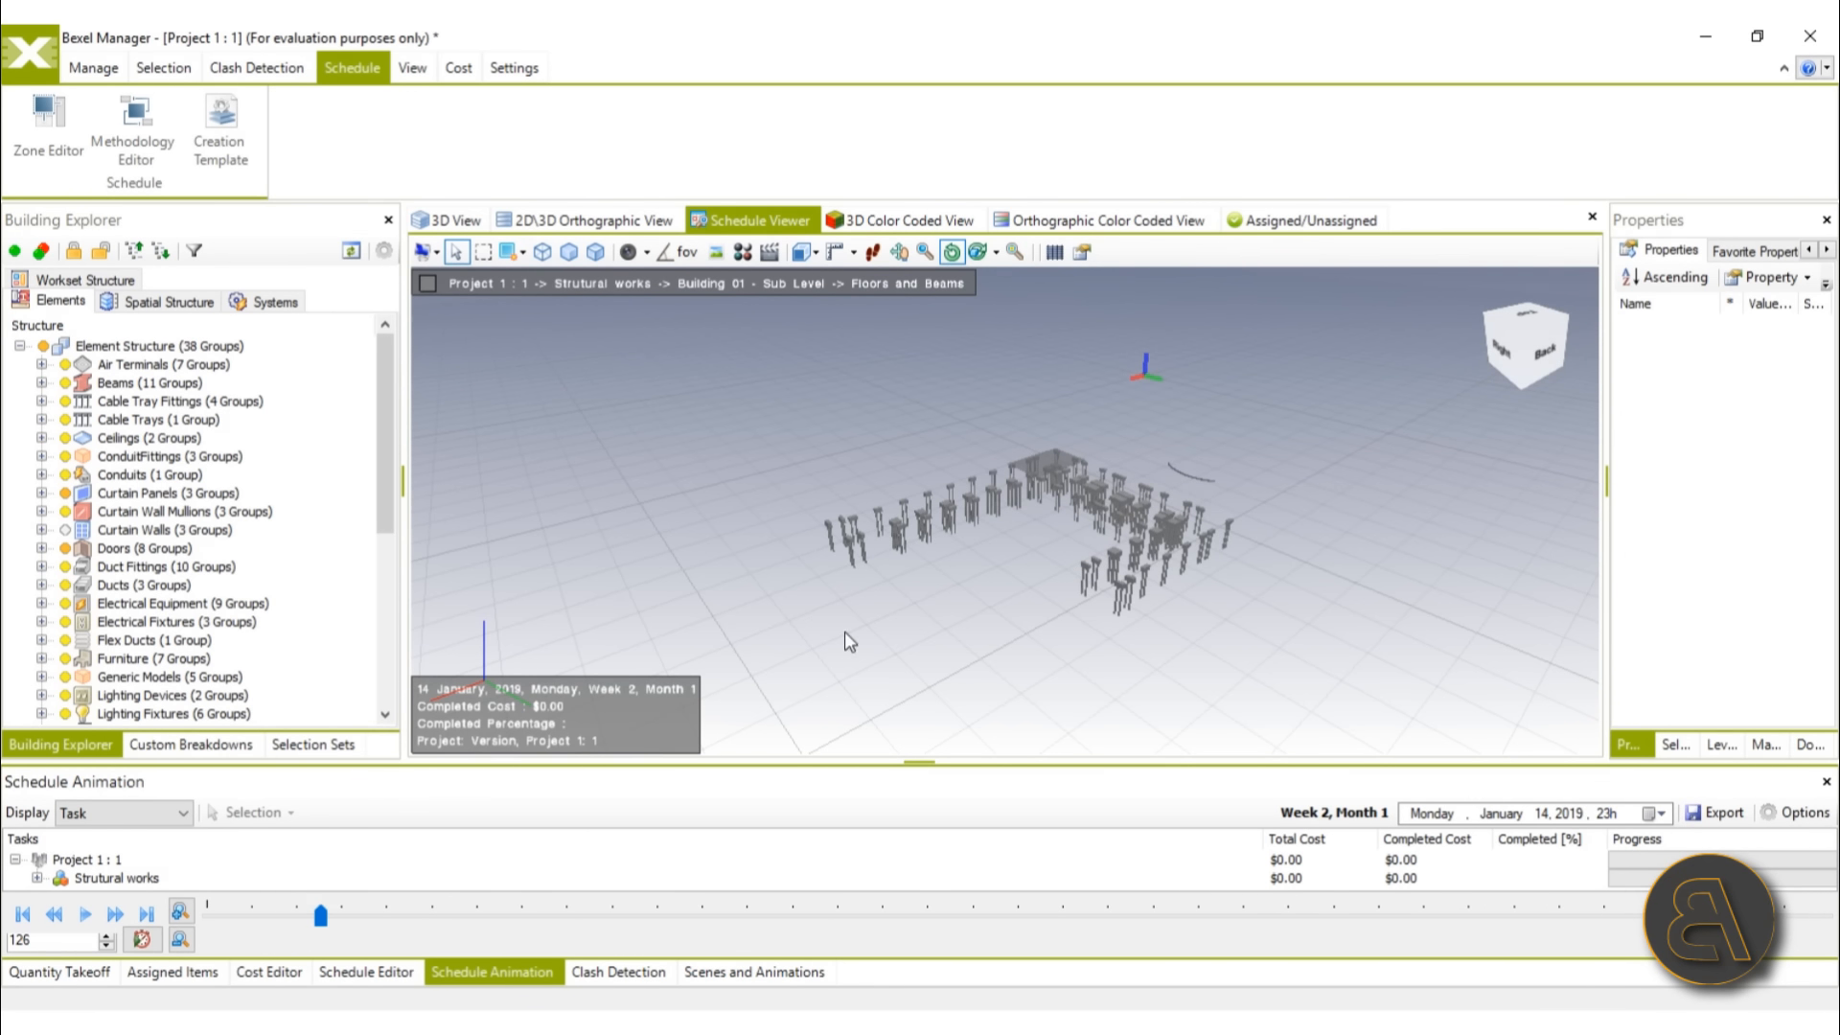
# Step: Set the animation to a 30-second duration with an hourly interval and replay it from the project start
pyautogui.click(1798, 815)
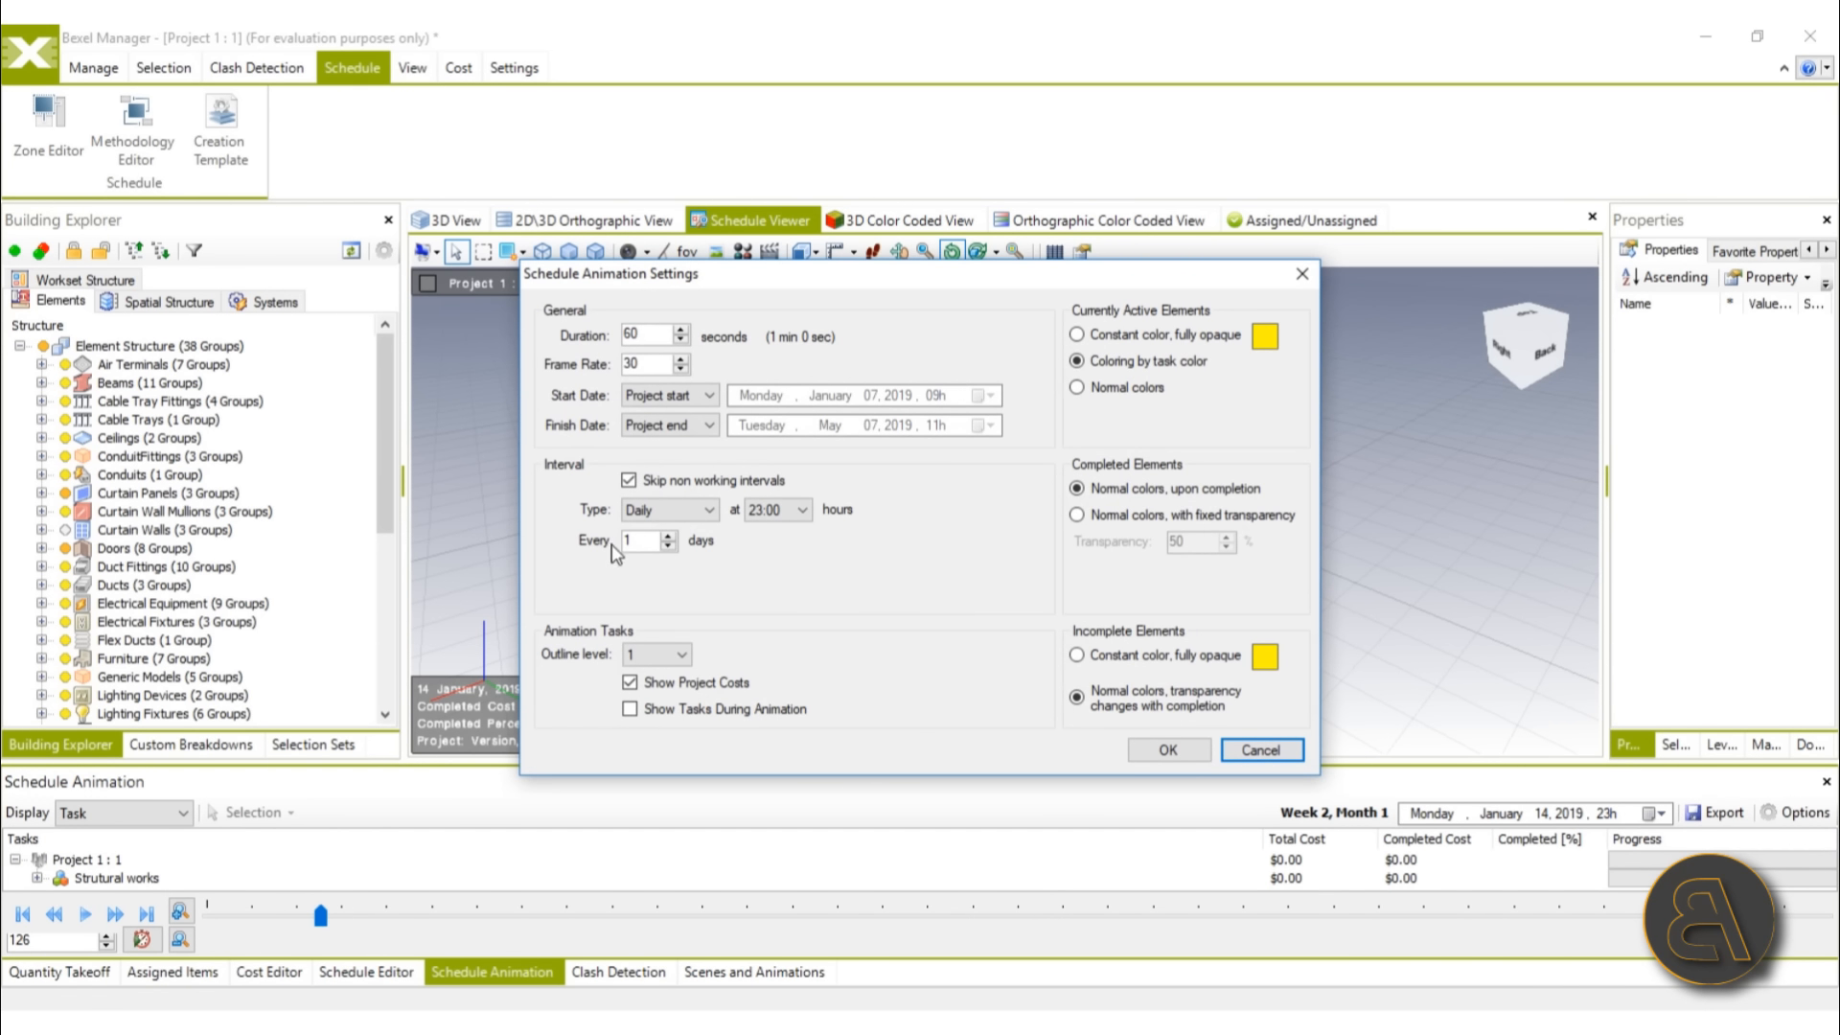
pyautogui.click(686, 520)
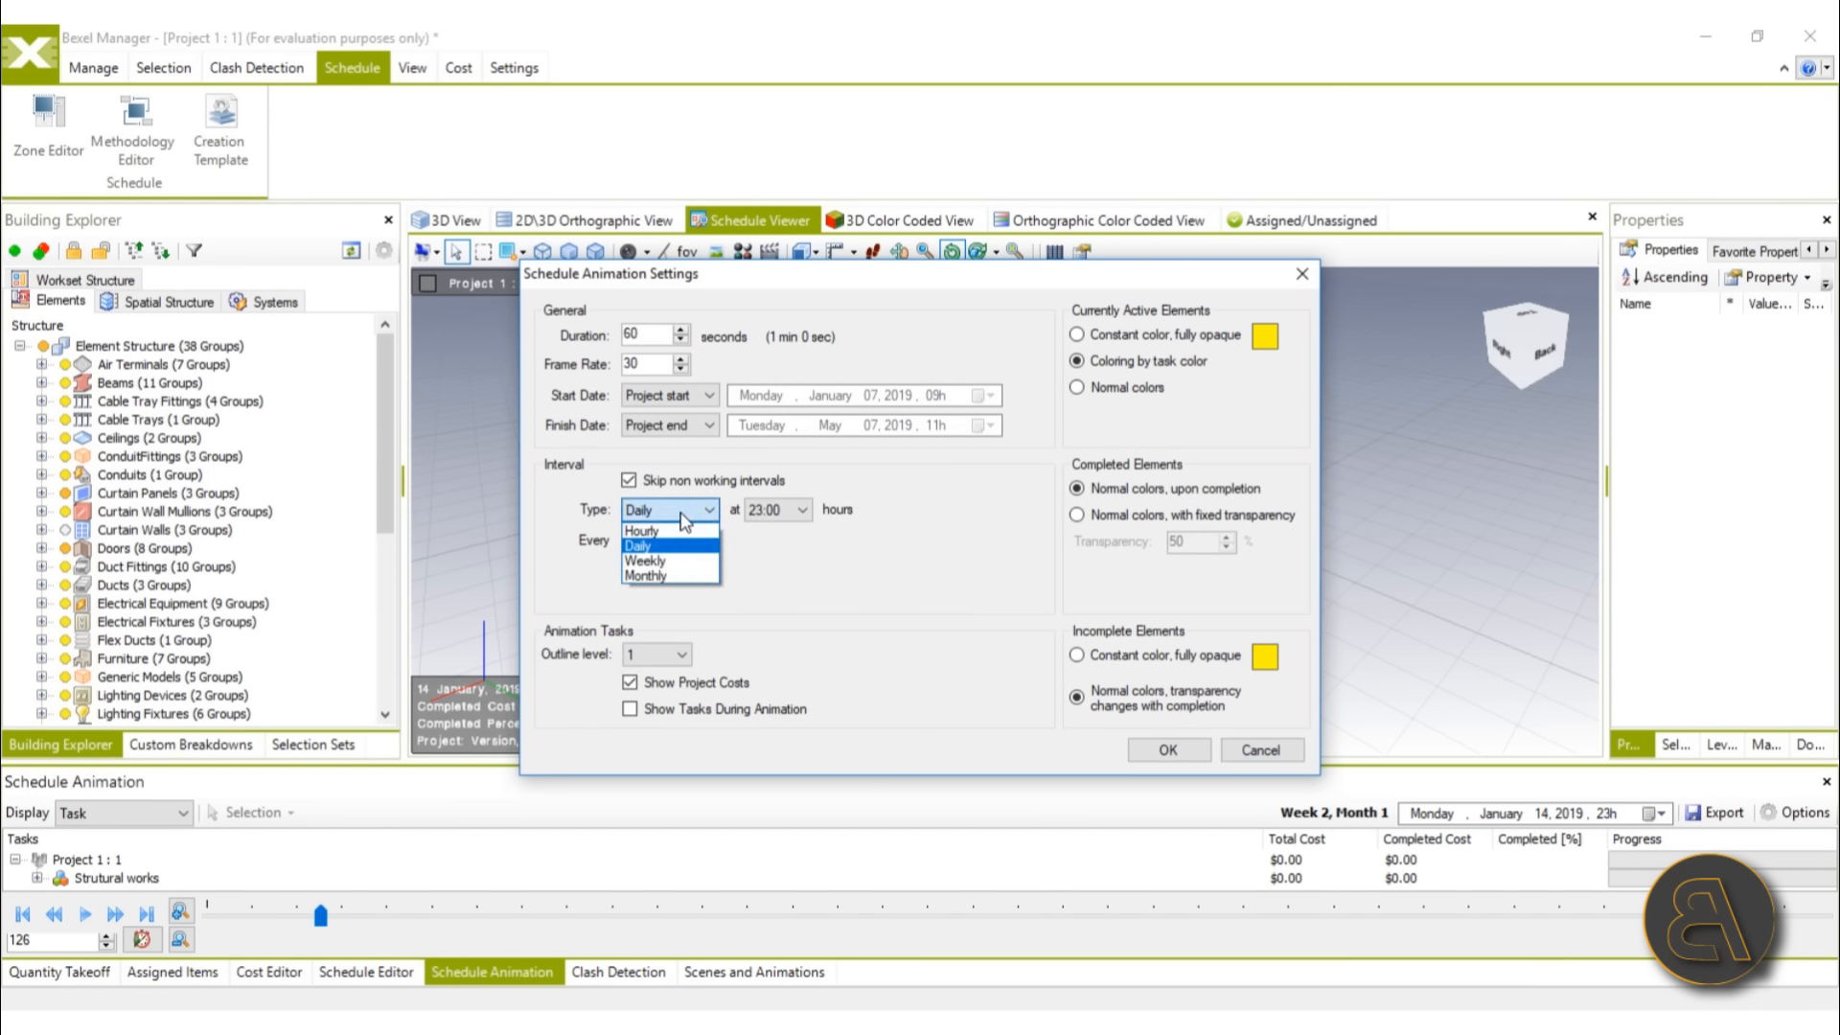
pyautogui.click(643, 532)
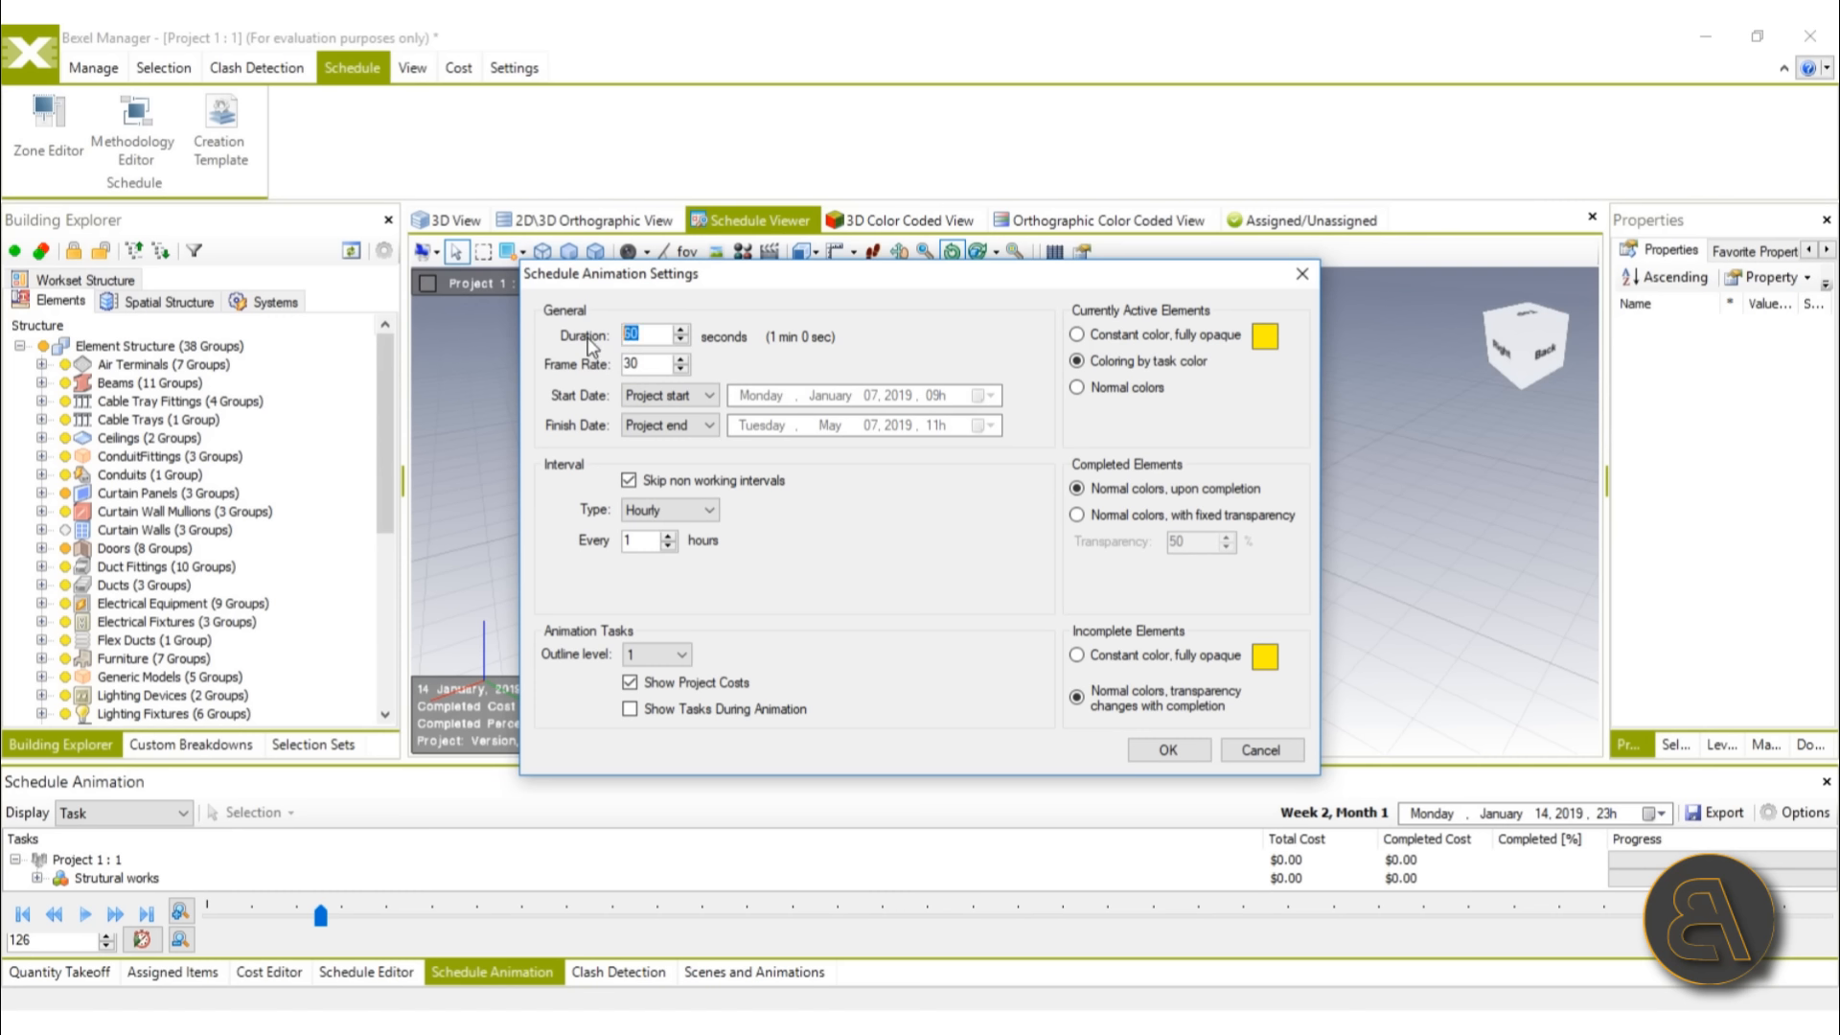
pyautogui.write('30')
pyautogui.click(1168, 750)
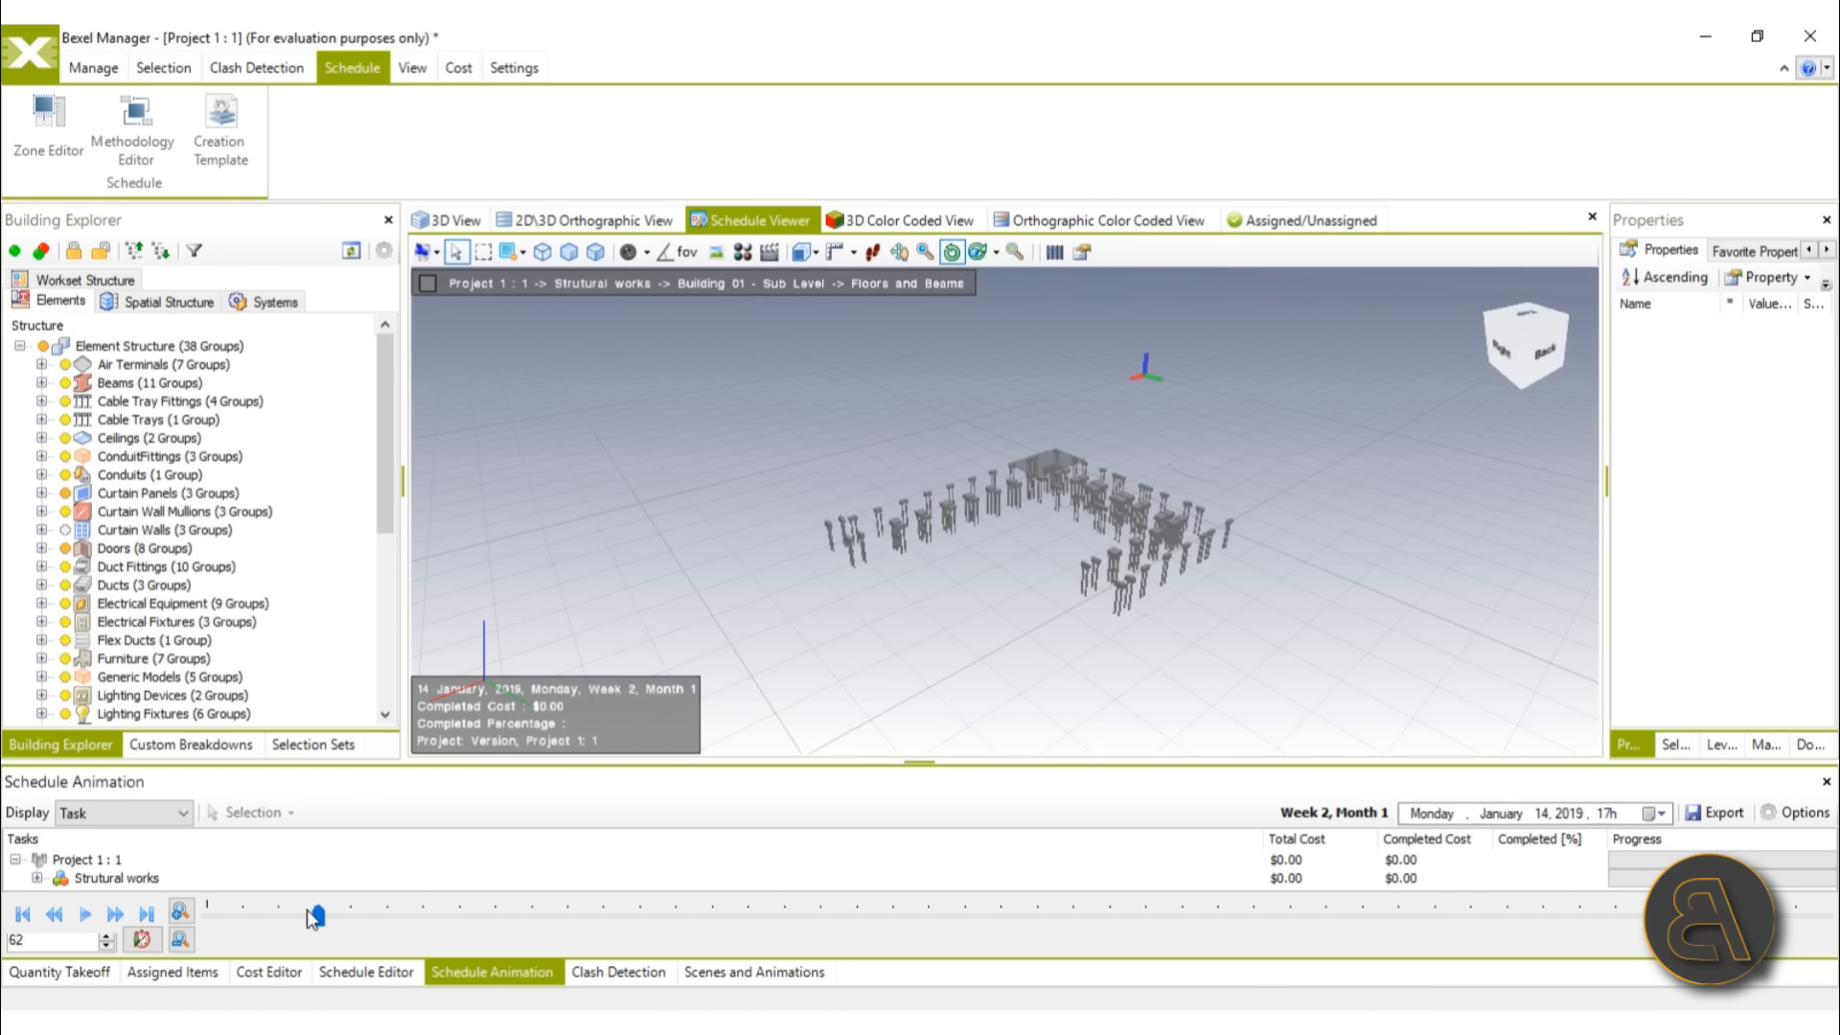
pyautogui.moveTo(313, 918); pyautogui.dragTo(205, 918)
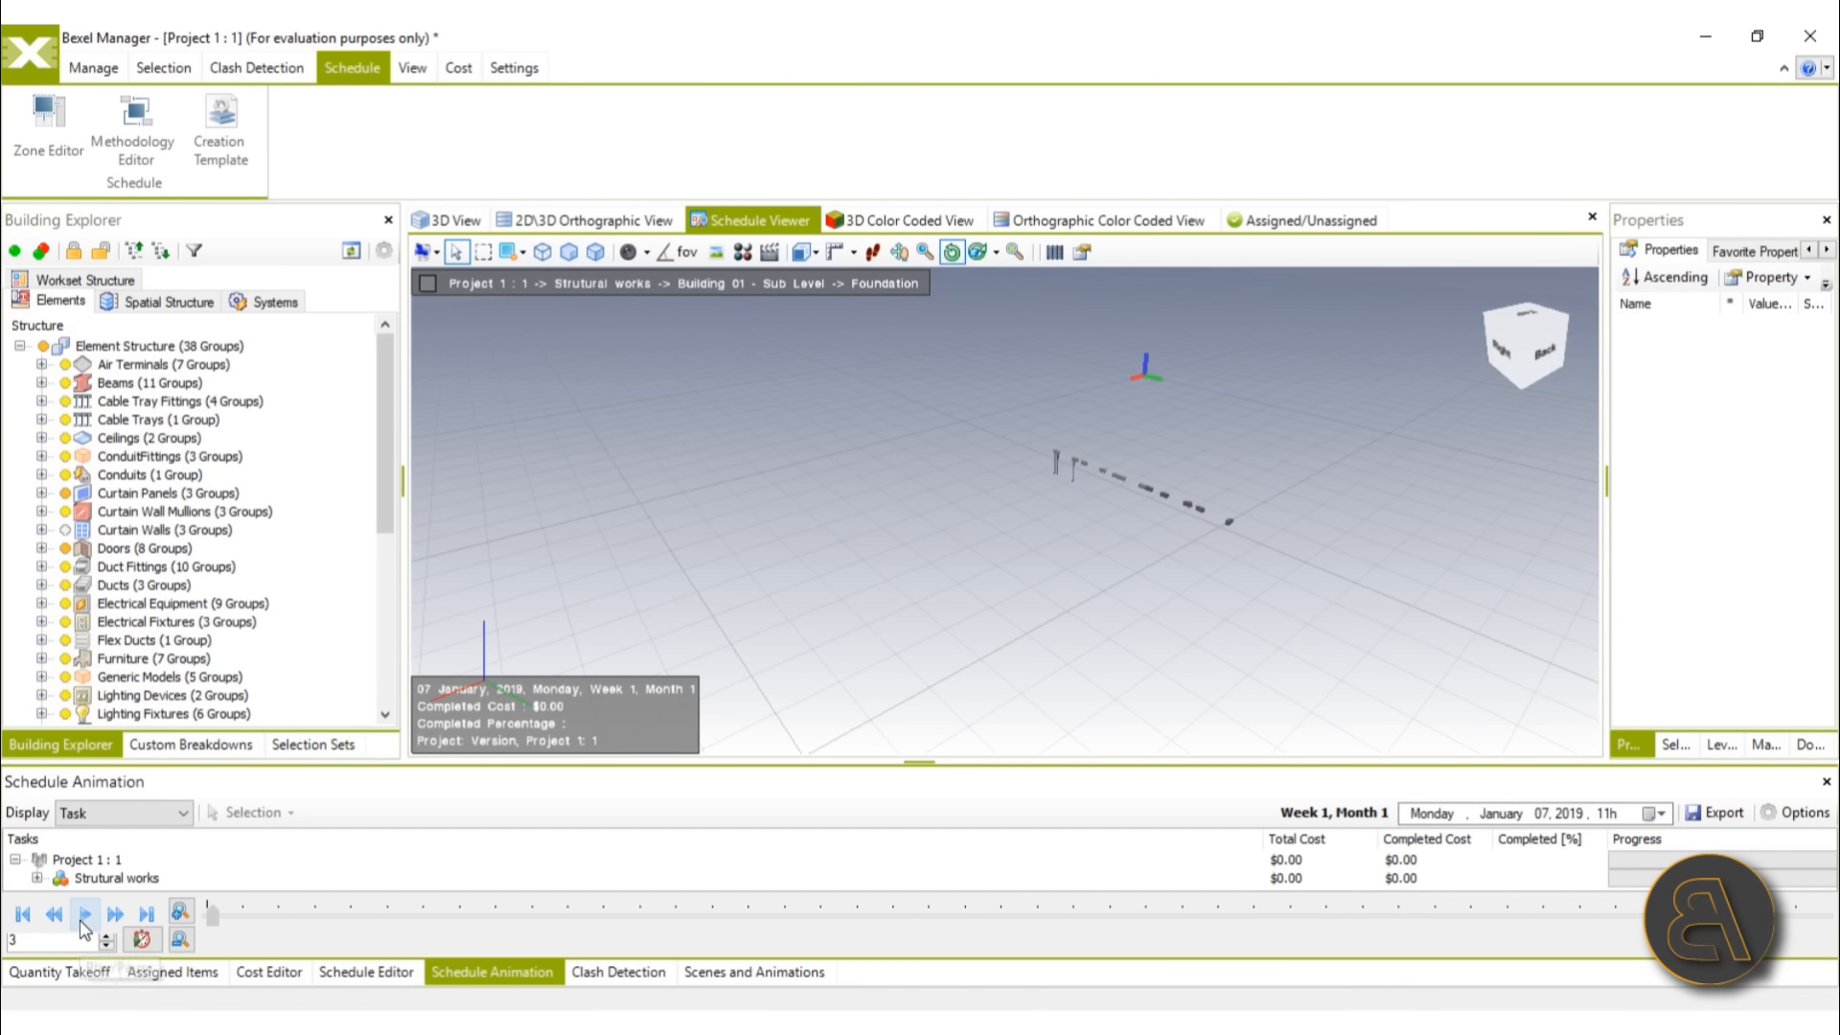
pyautogui.click(83, 918)
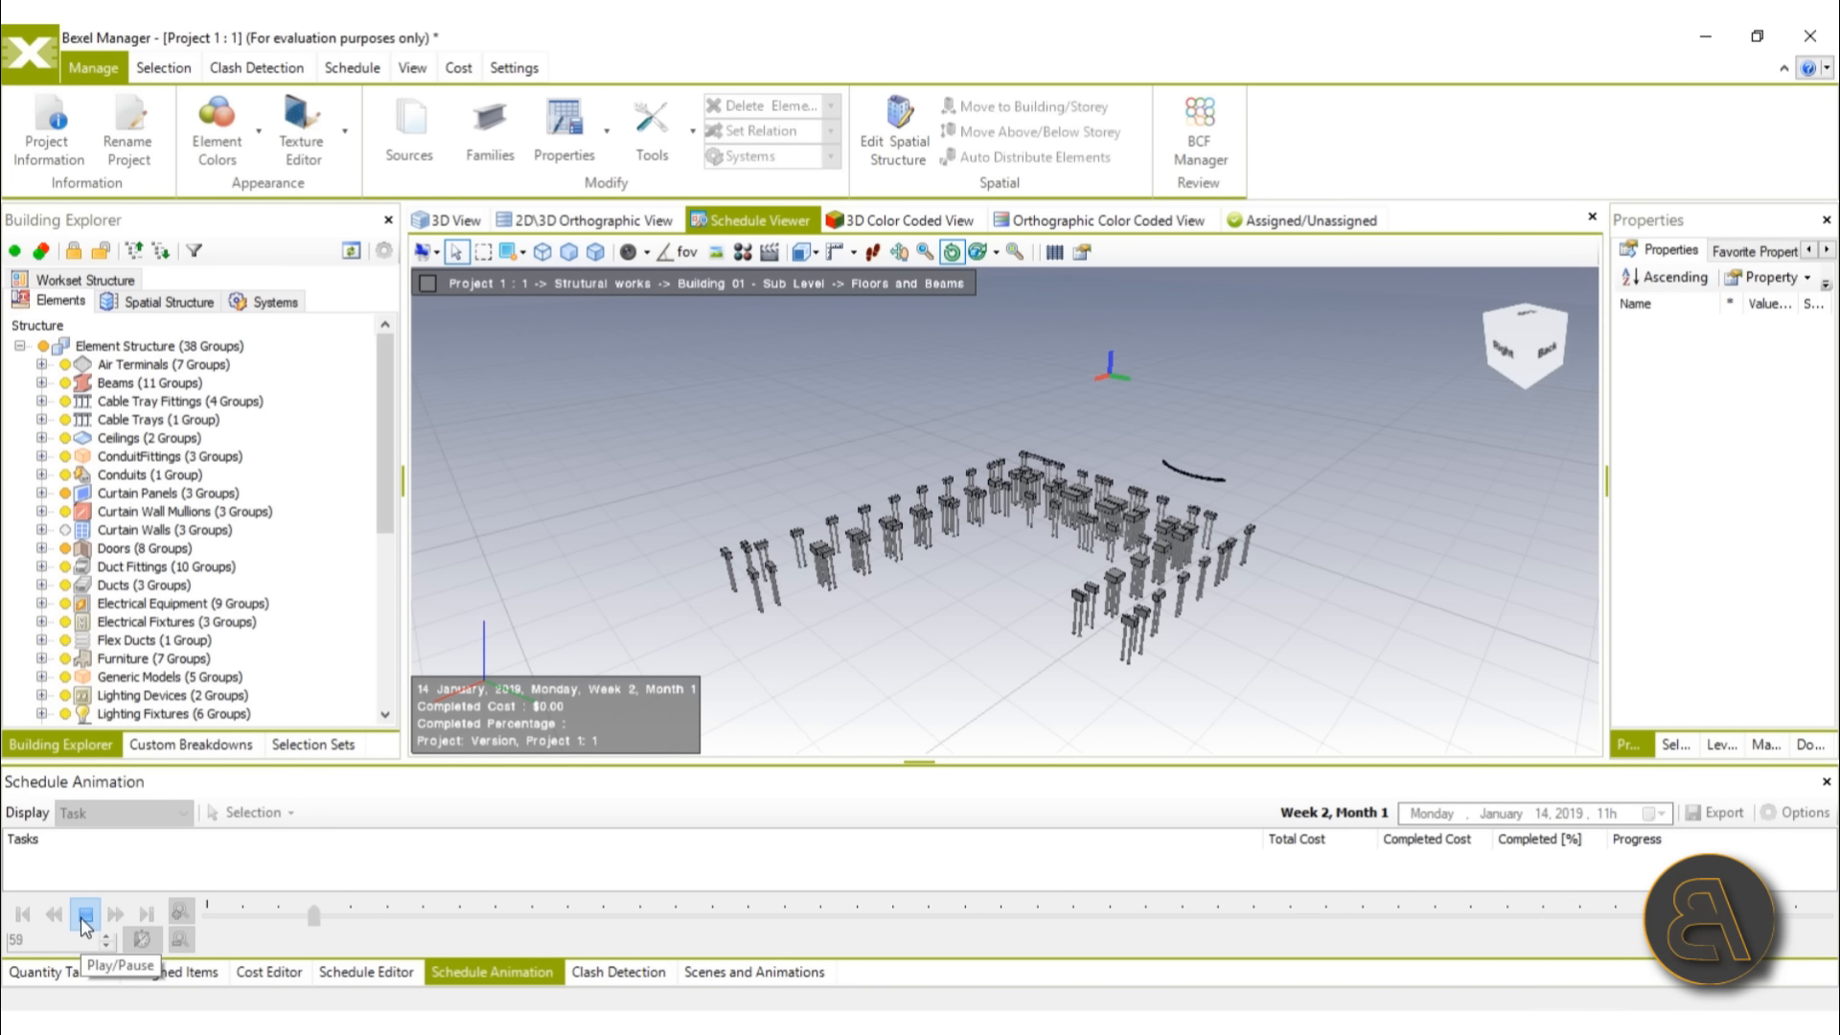